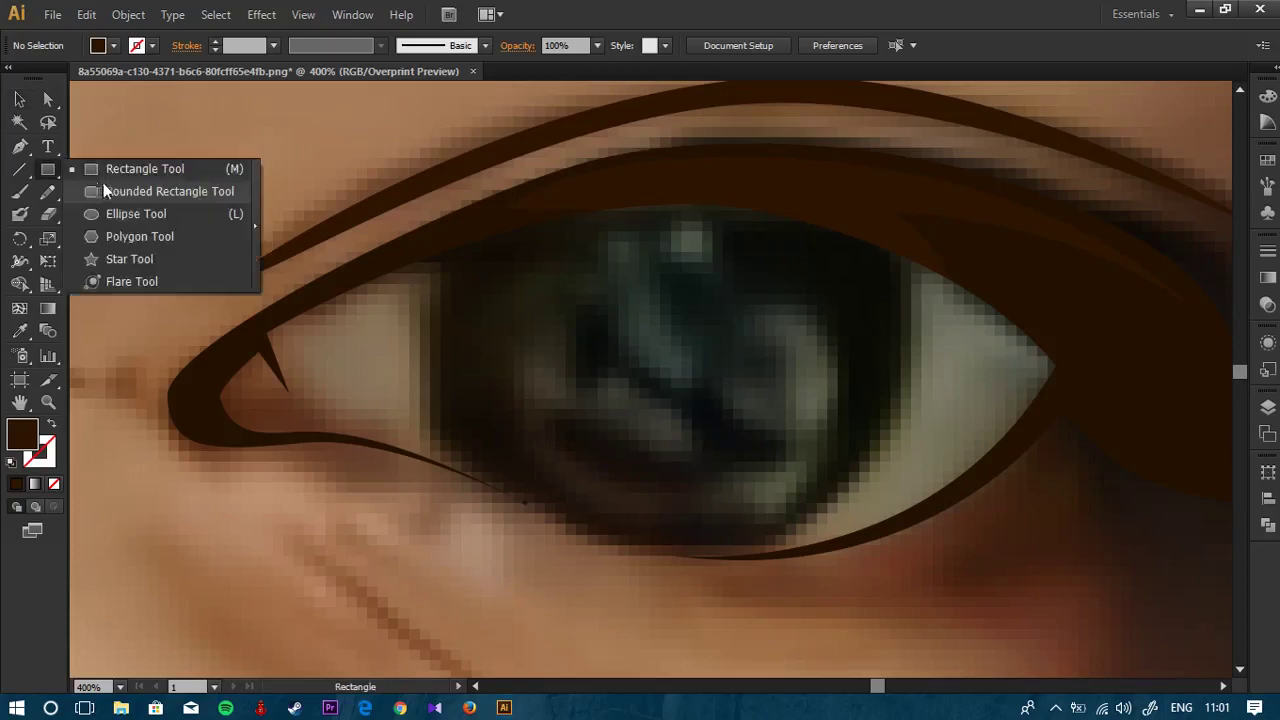
Step: Draw a circle over the iris with the Ellipse tool and move it to cover the iris in the photo
scroll(604, 301, "down", 1)
left_click_drag(513, 238, 838, 563)
key("v")
left_click_drag(675, 405, 650, 350)
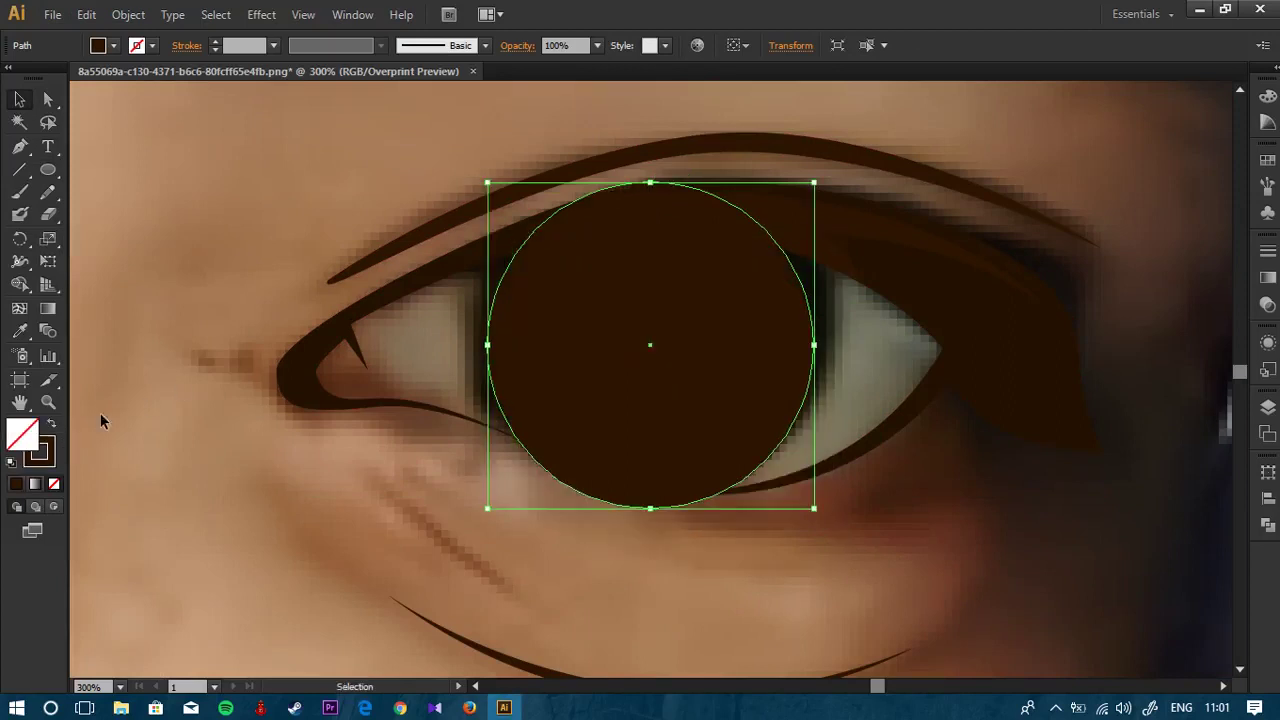
Step: Swap the circle's fill to a stroke, then enlarge and reposition it so its outline follows the iris edge
key("shift+x")
mouse_move(815, 510)
left_mouse_down()
mouse_move(866, 560)
mouse_move(833, 527)
left_mouse_up()
left_click_drag(659, 363, 651, 321)
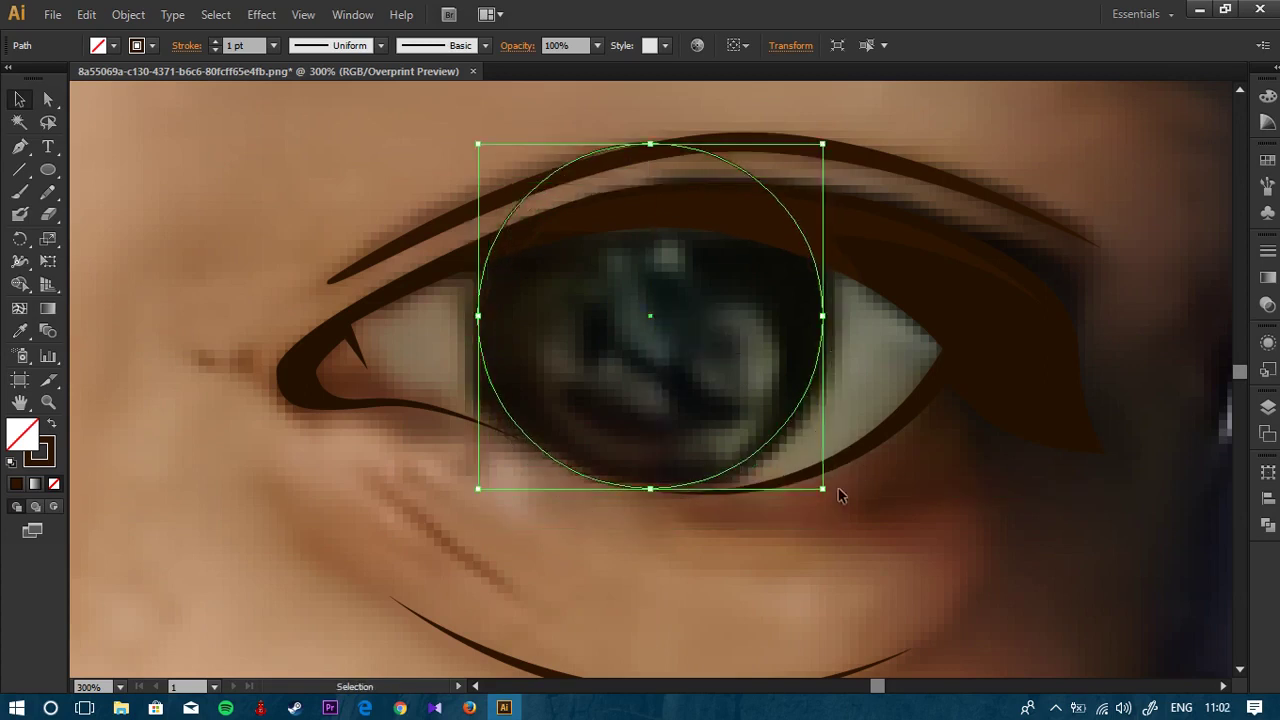
mouse_move(822, 489)
left_mouse_down()
mouse_move(855, 500)
mouse_move(845, 496)
left_mouse_up()
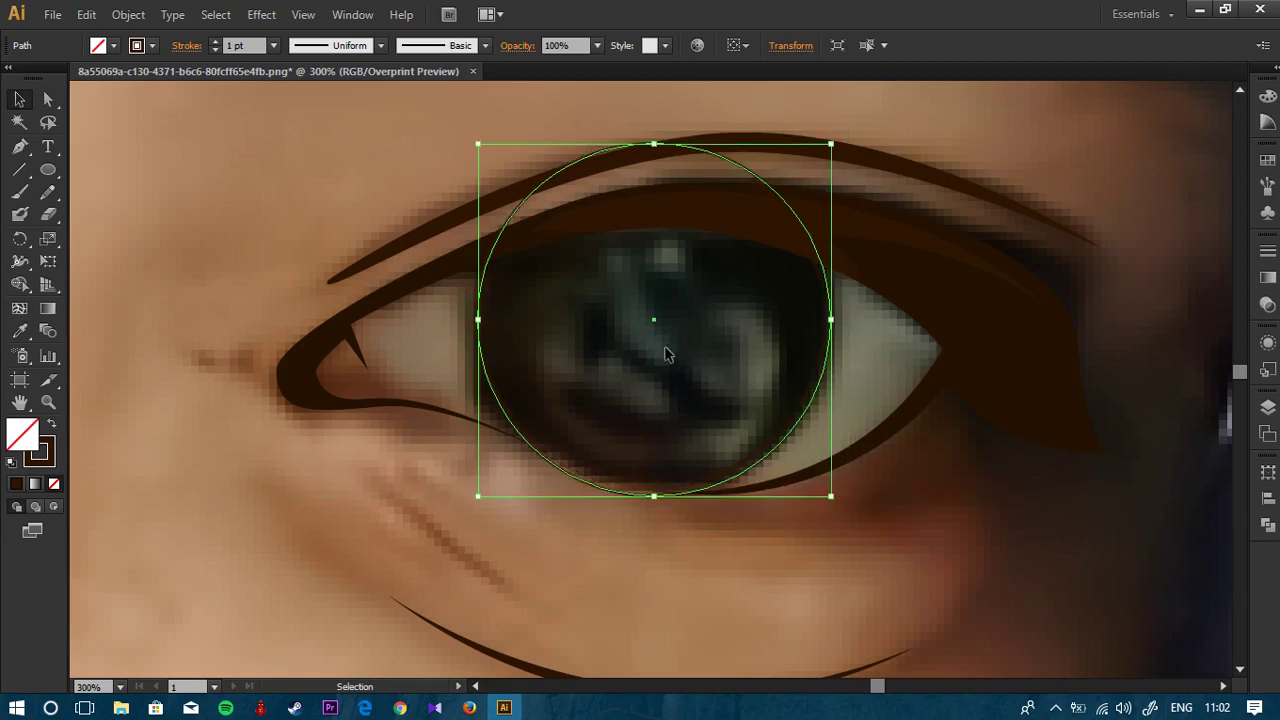
left_click_drag(655, 320, 656, 314)
left_click(553, 515)
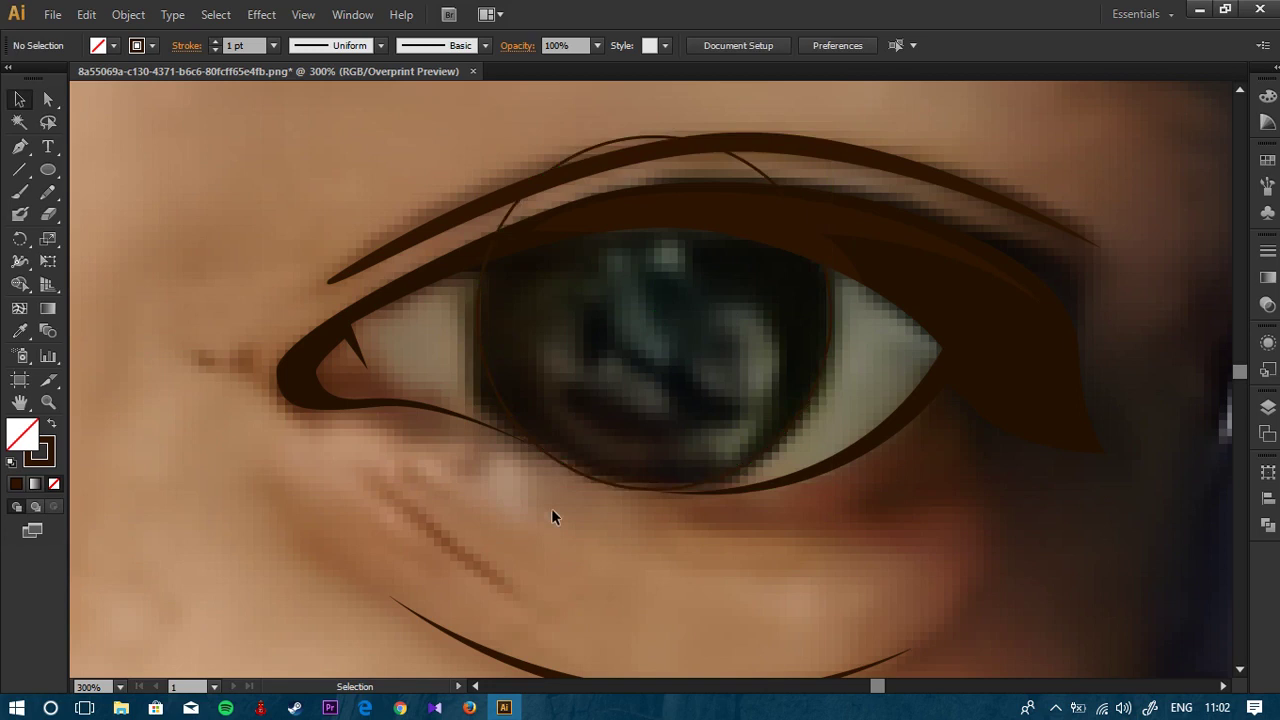
Step: Examine up close how the circle's outline fits the iris edge and the lower eyelid line
left_click(807, 412)
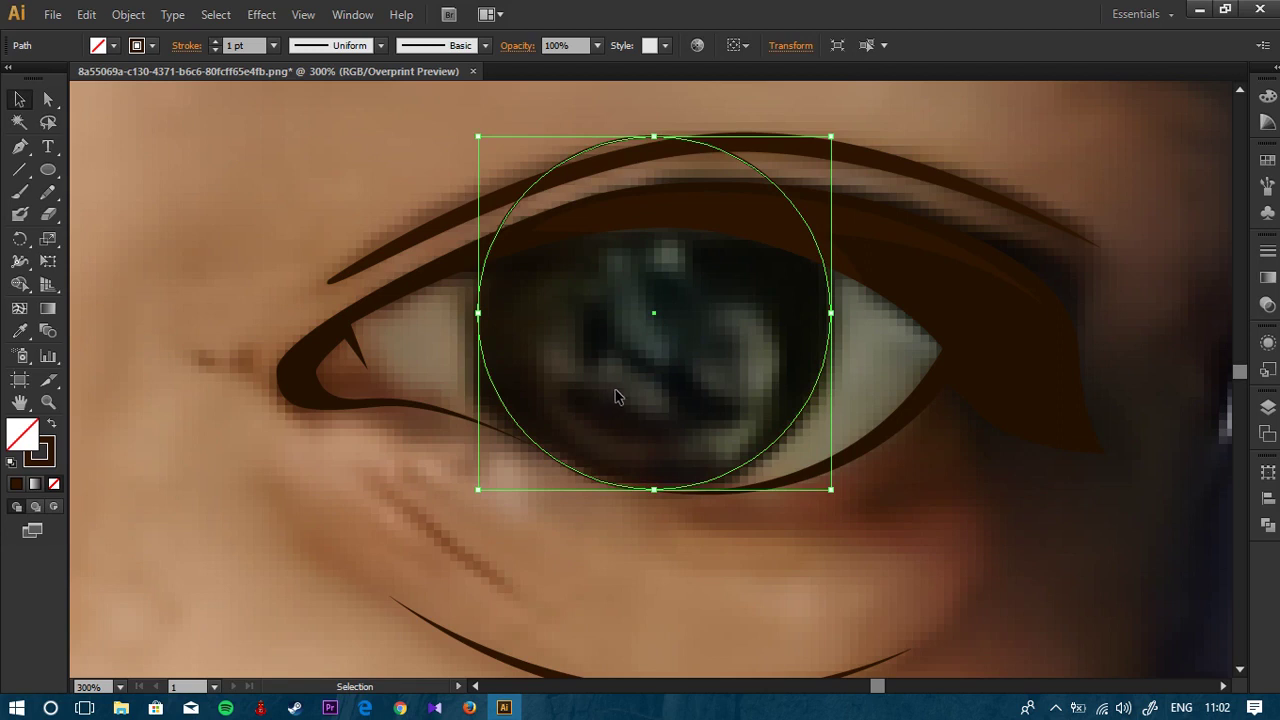
scroll(589, 489, "up", 2)
left_click(794, 489)
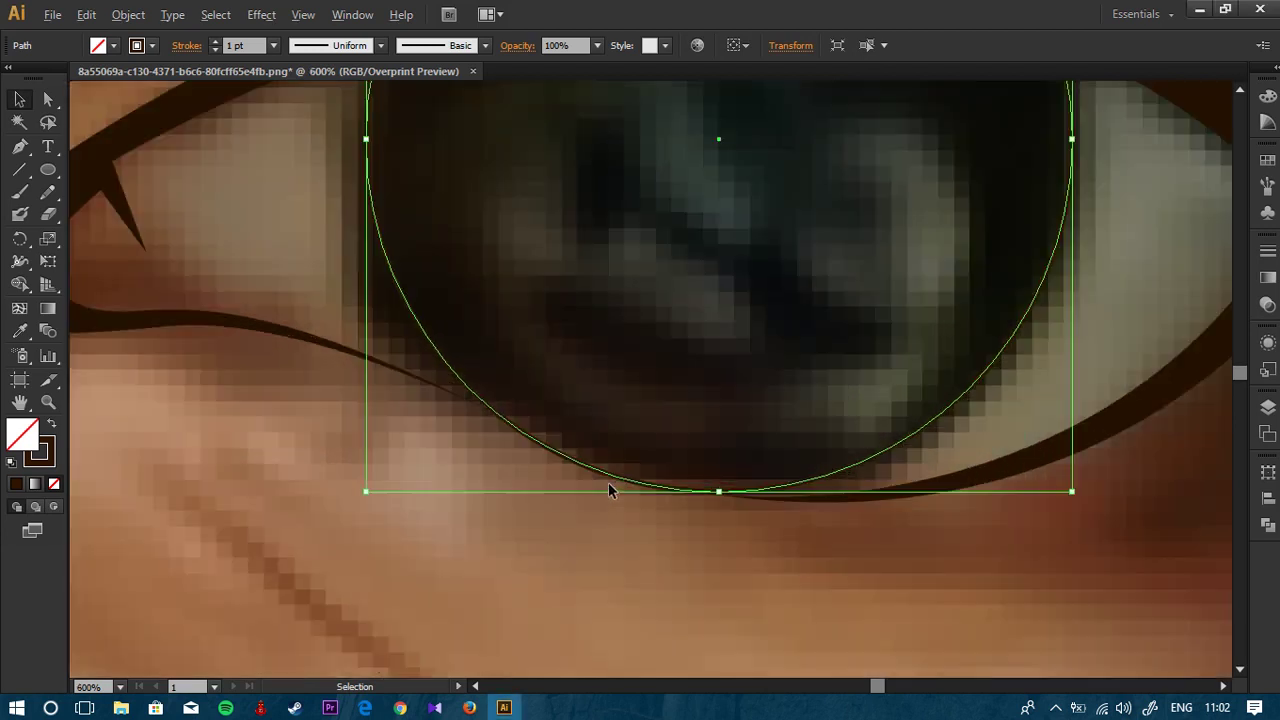
left_click(652, 491)
scroll(686, 626, "up", 2)
scroll(640, 520, "down", 1)
scroll(620, 440, "up", 1)
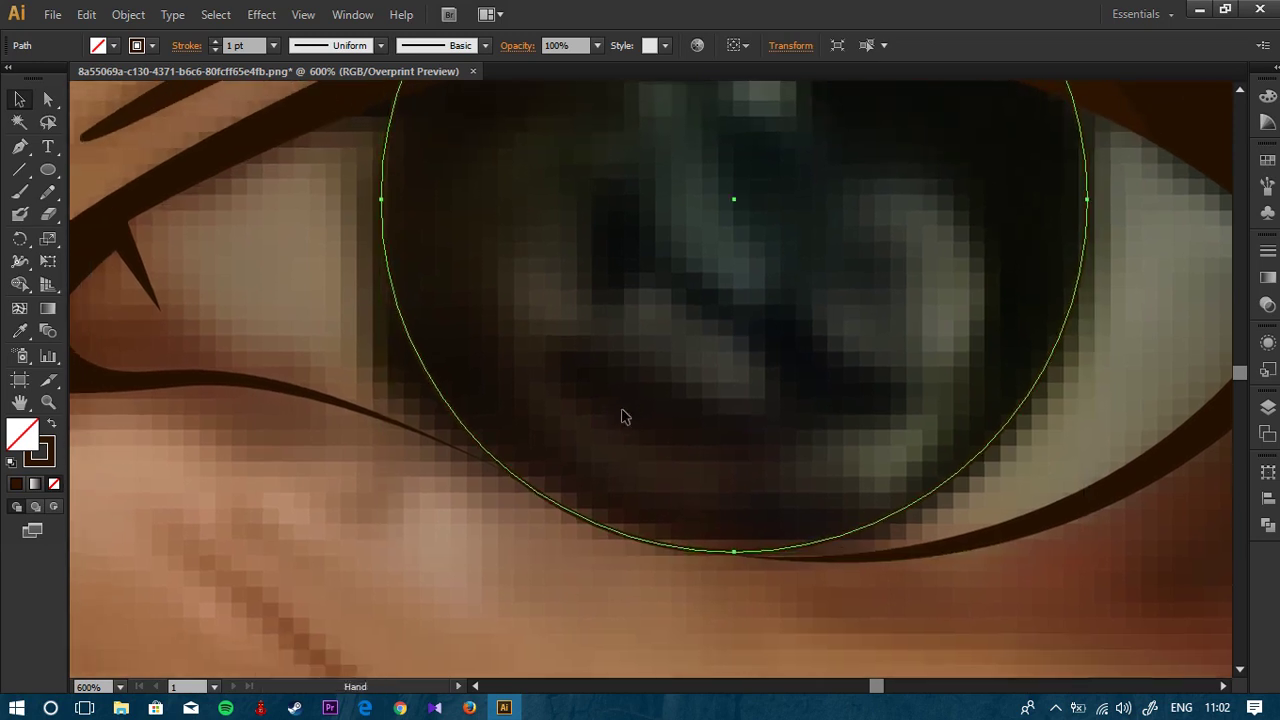
left_click(520, 555)
scroll(650, 275, "up", 3)
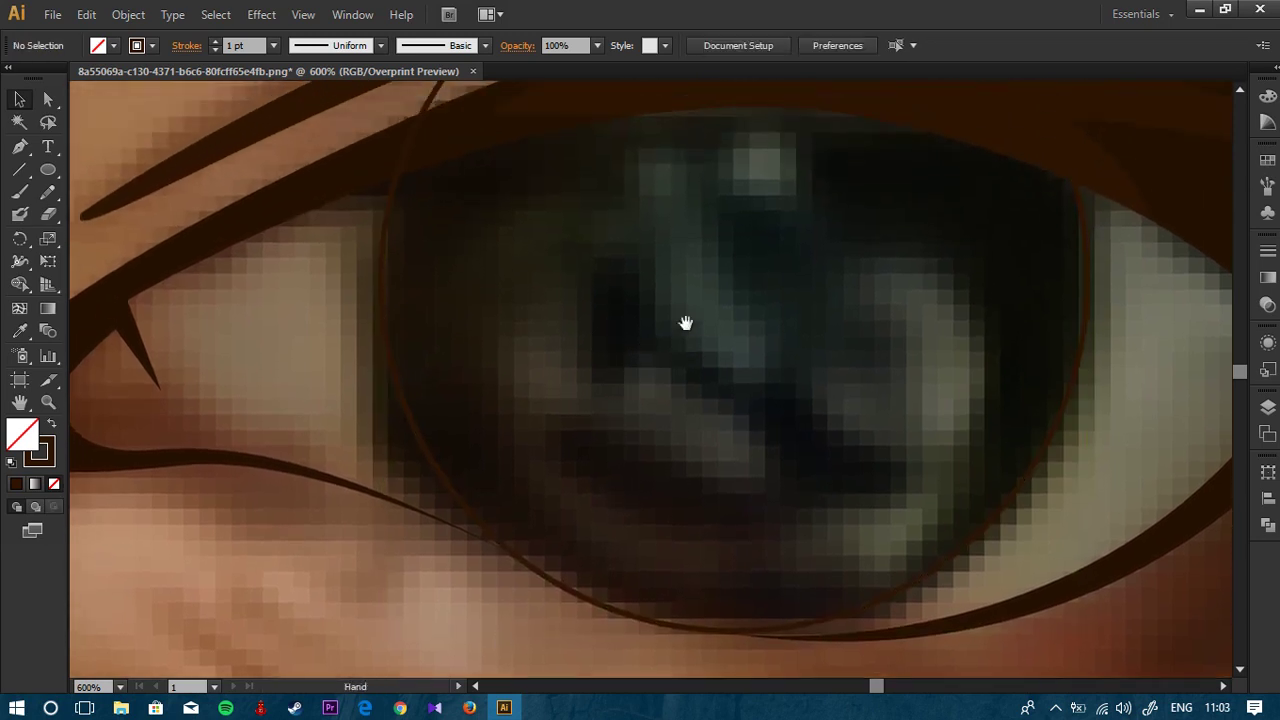
Step: Draw a small circle outline for the pupil inside the iris circle and nudge it into place
left_click_drag(810, 274, 750, 274)
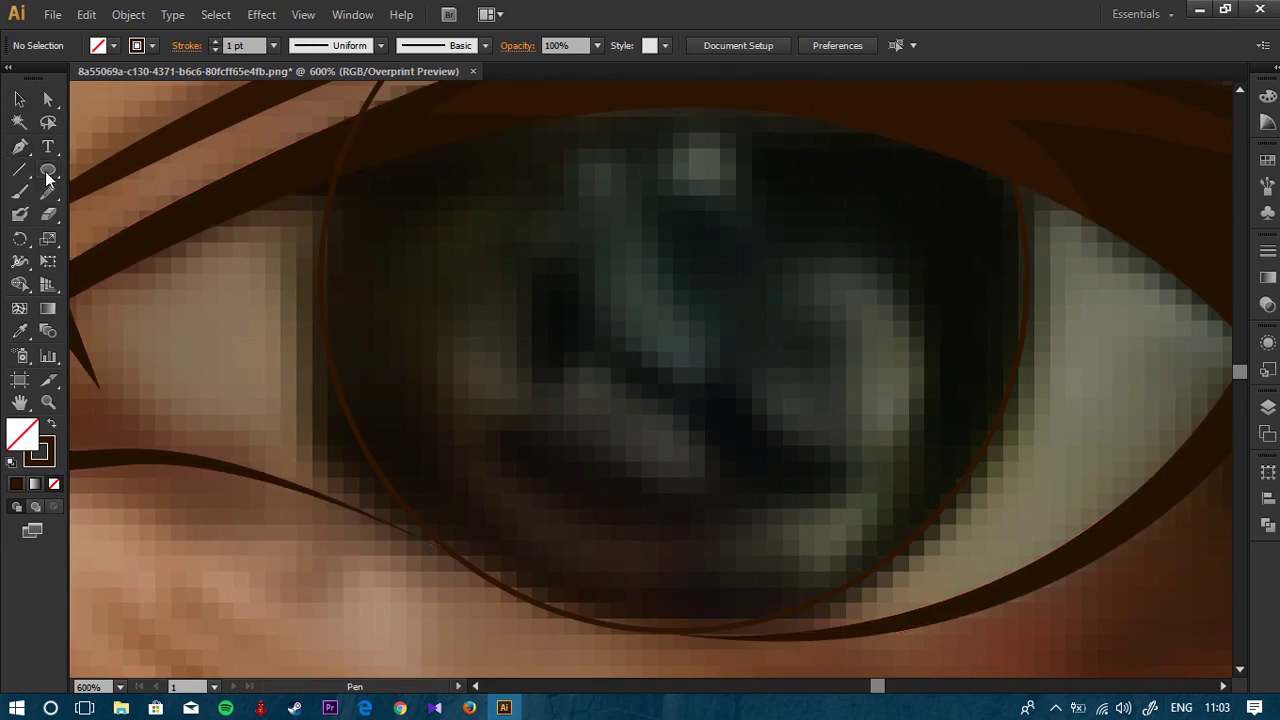
left_click_drag(592, 232, 789, 415)
key("v")
left_click_drag(687, 333, 687, 328)
left_click(698, 308)
scroll(698, 307, "down", 1)
scroll(698, 314, "up", 1)
left_click(707, 231)
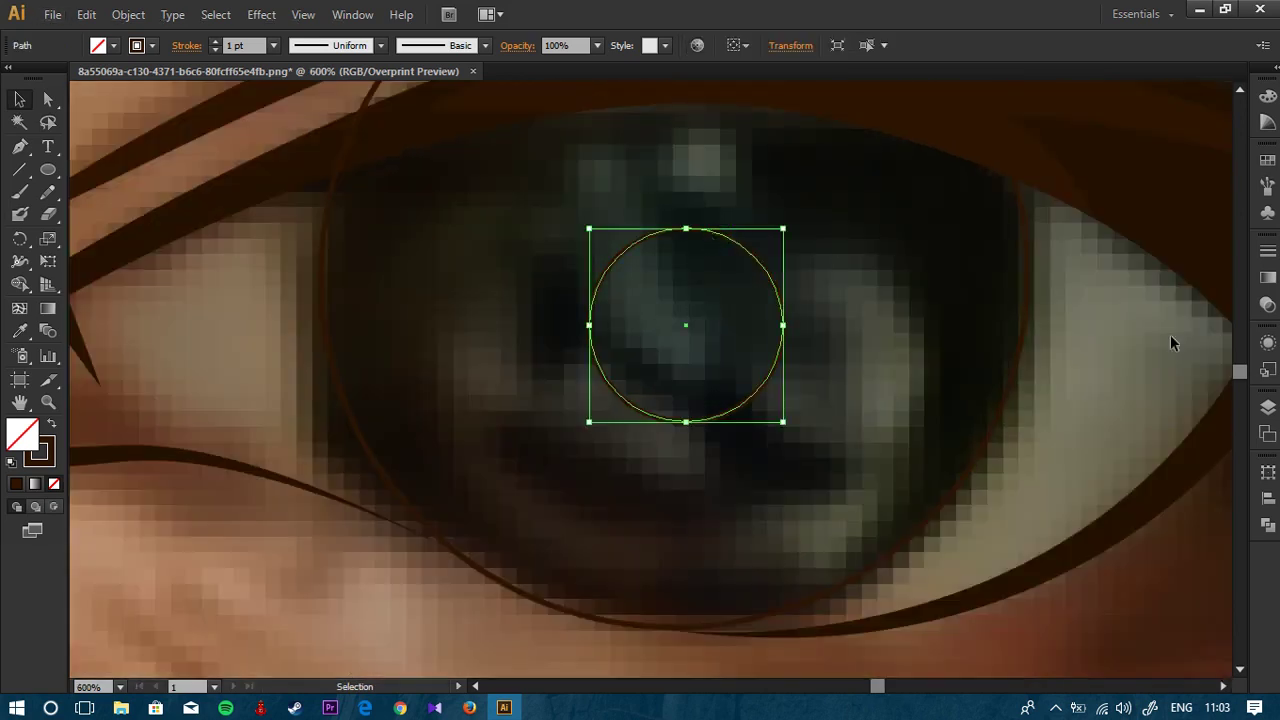
Step: Nudge the large circle slightly to match the iris edge, undoing the last adjustment
left_click(1024, 330)
left_click_drag(1022, 288, 1028, 286)
scroll(880, 391, "up", 3)
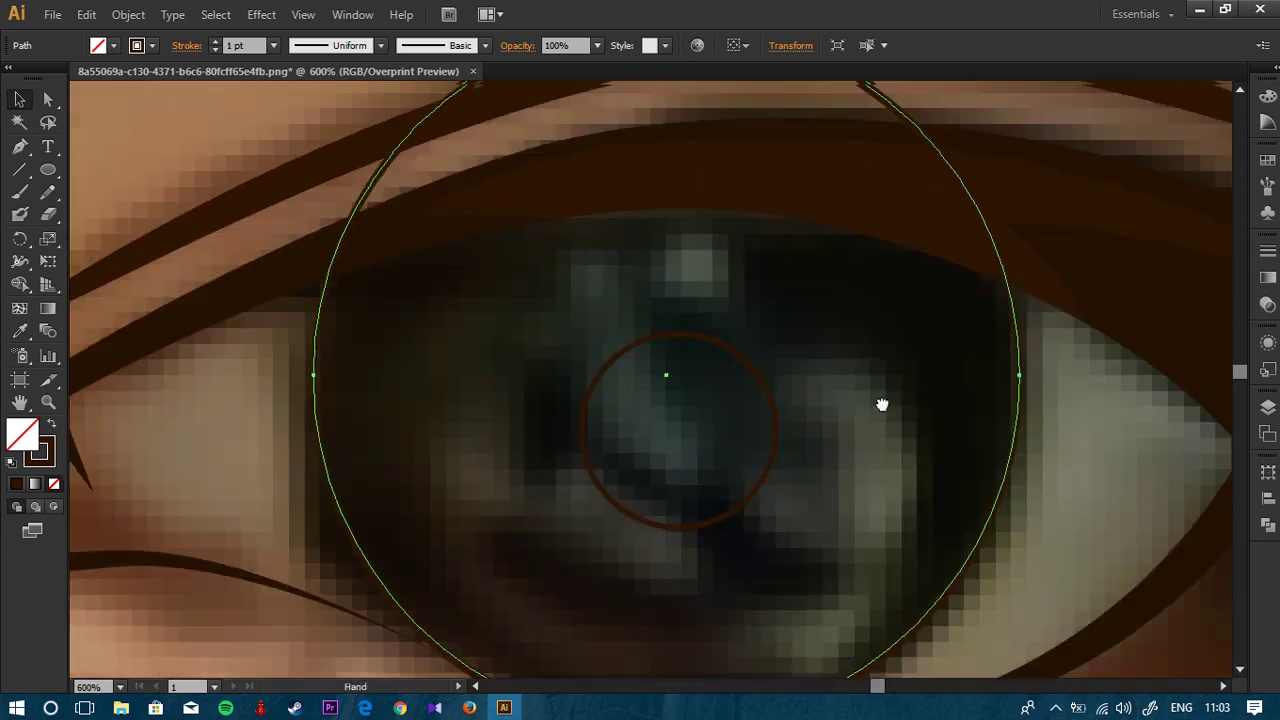
scroll(897, 320, "down", 1)
mouse_move(978, 133)
left_mouse_down()
mouse_move(956, 152)
mouse_move(978, 142)
left_mouse_up()
left_click(1031, 389)
key("ctrl+z")
left_click(1037, 402)
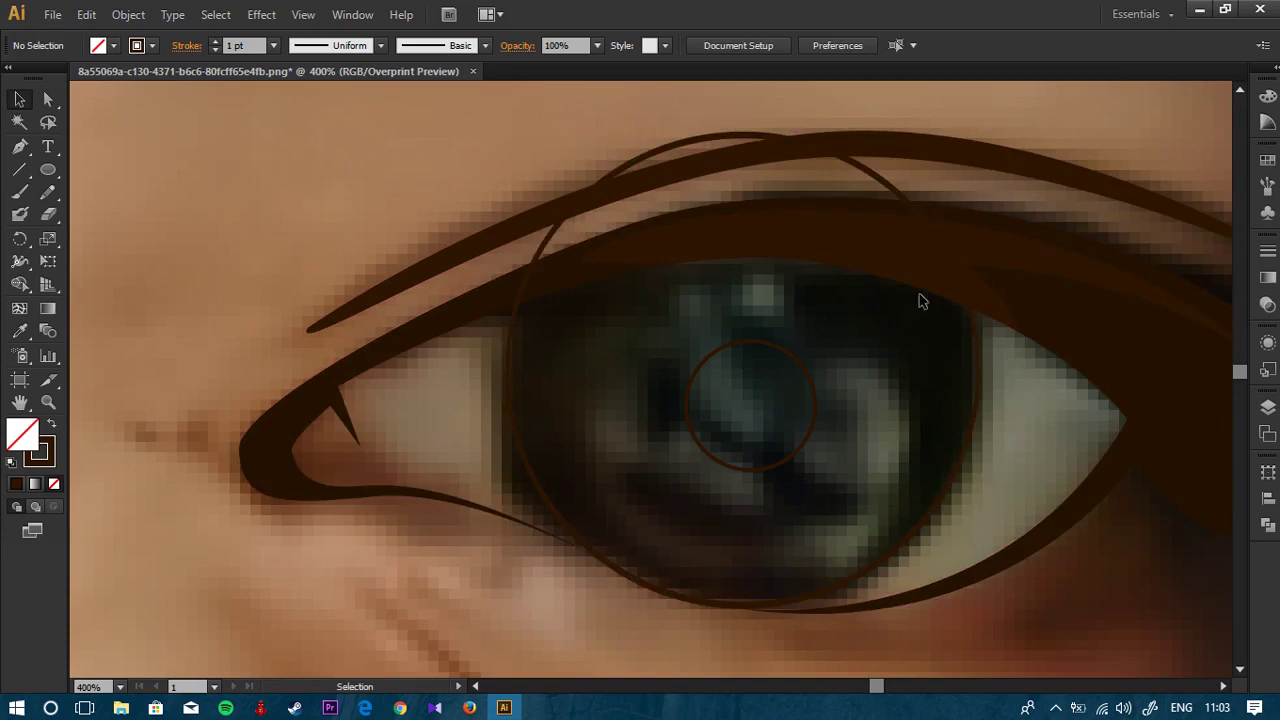
Step: Add anchor points with the Pen tool on both sides of the iris circle where it crosses the upper eyelid shape
scroll(894, 248, "up", 1)
left_click(832, 114)
left_click(960, 320)
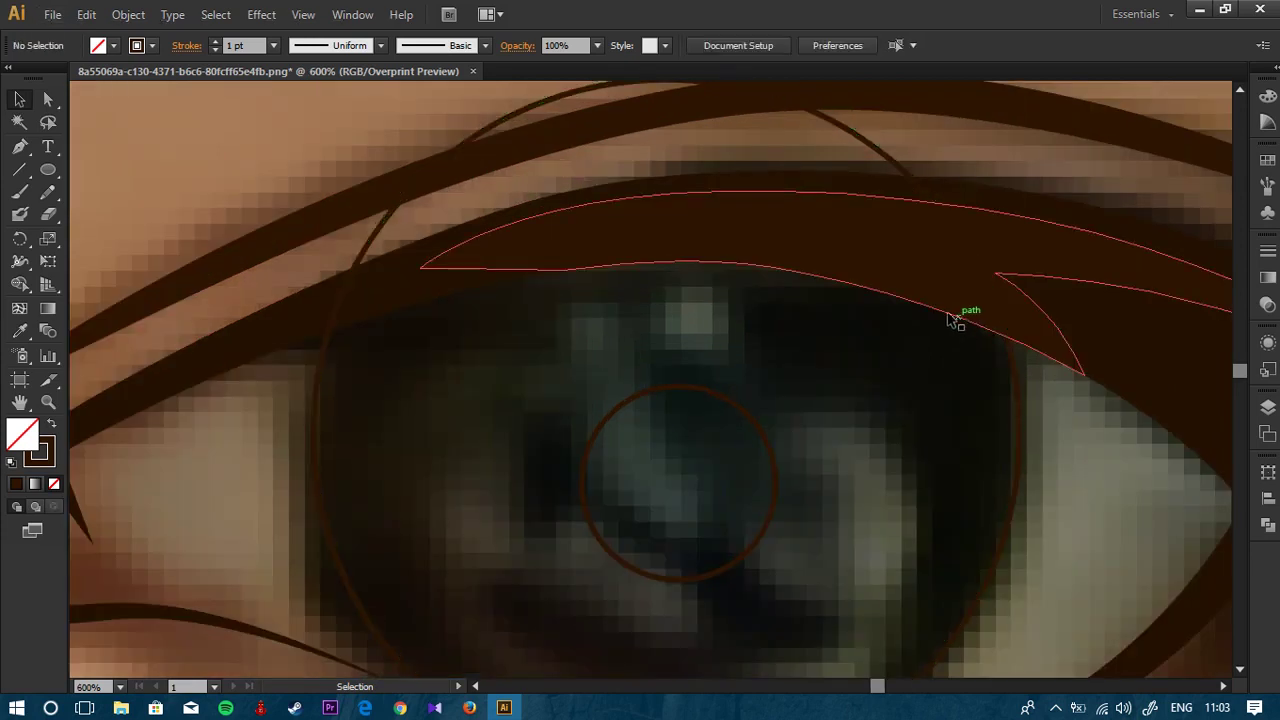
left_click_drag(900, 162, 900, 166)
key("p")
left_click(334, 312)
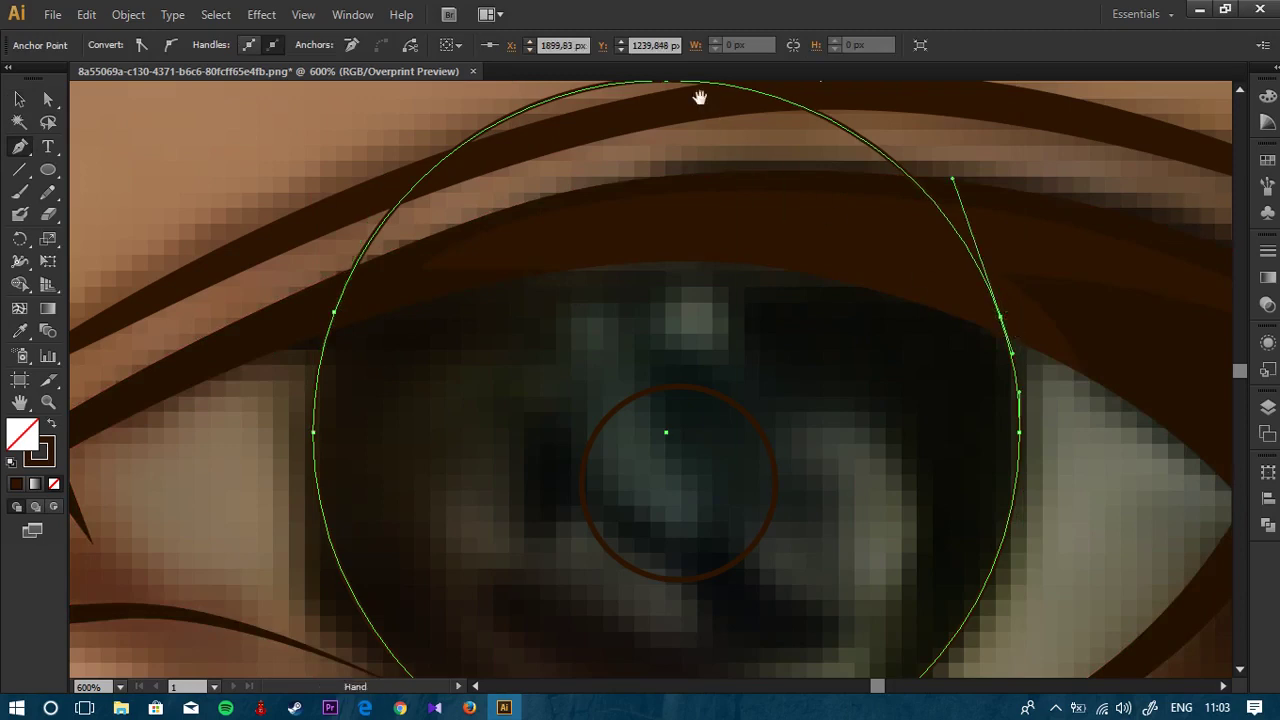
key("v")
key("a")
left_click_drag(710, 156, 706, 194)
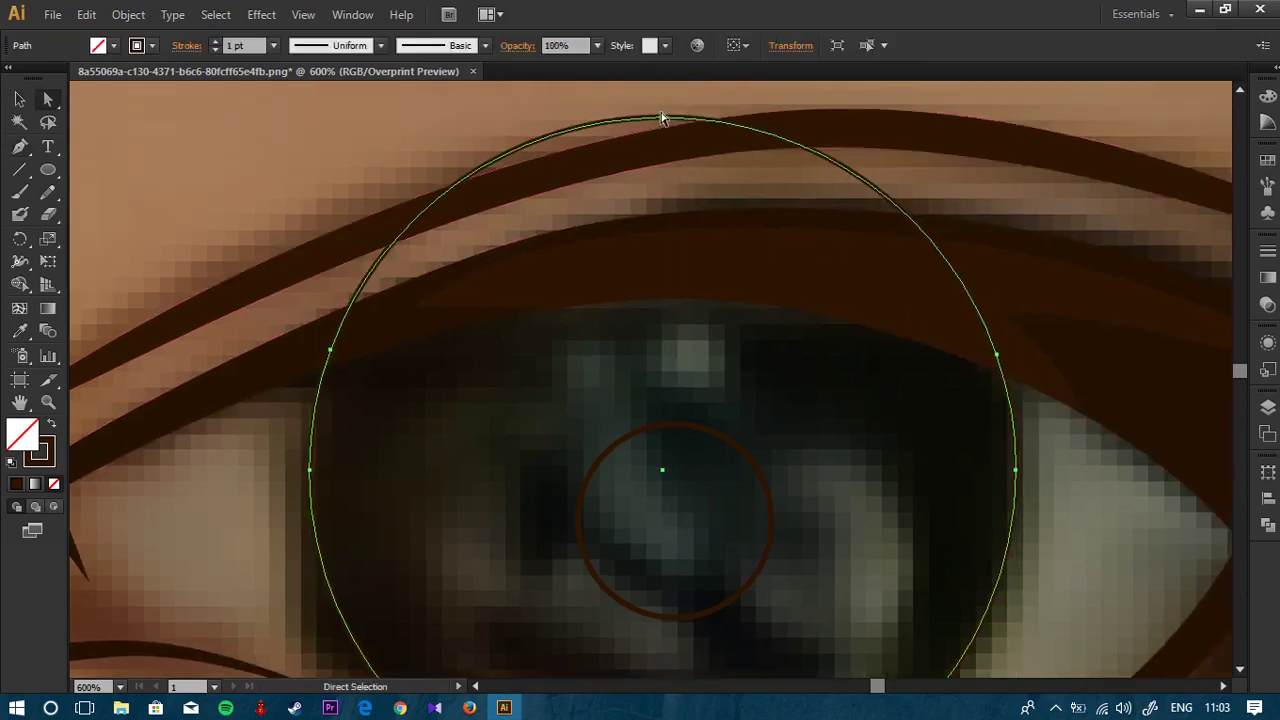
Step: Try to split off the upper part of the iris circle with the Shape Builder tool
left_click(662, 120)
left_click(20, 287)
left_click_drag(310, 305, 830, 200)
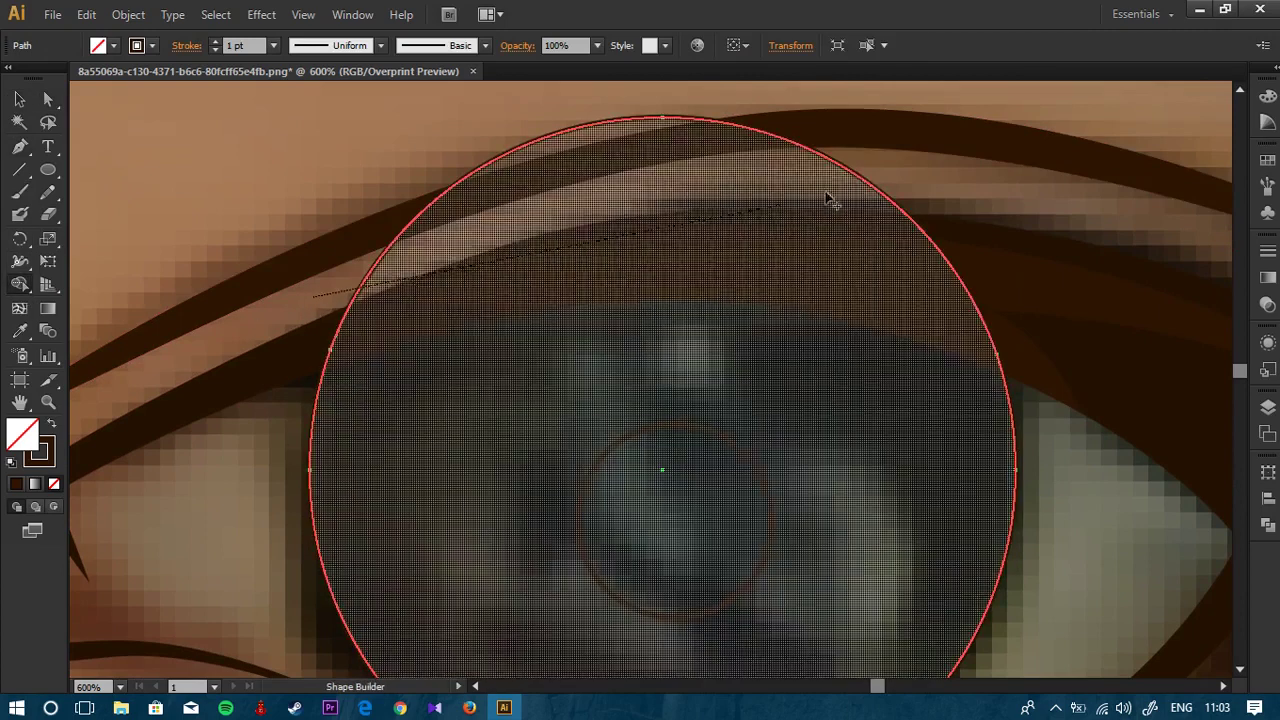
left_click_drag(694, 183, 717, 177)
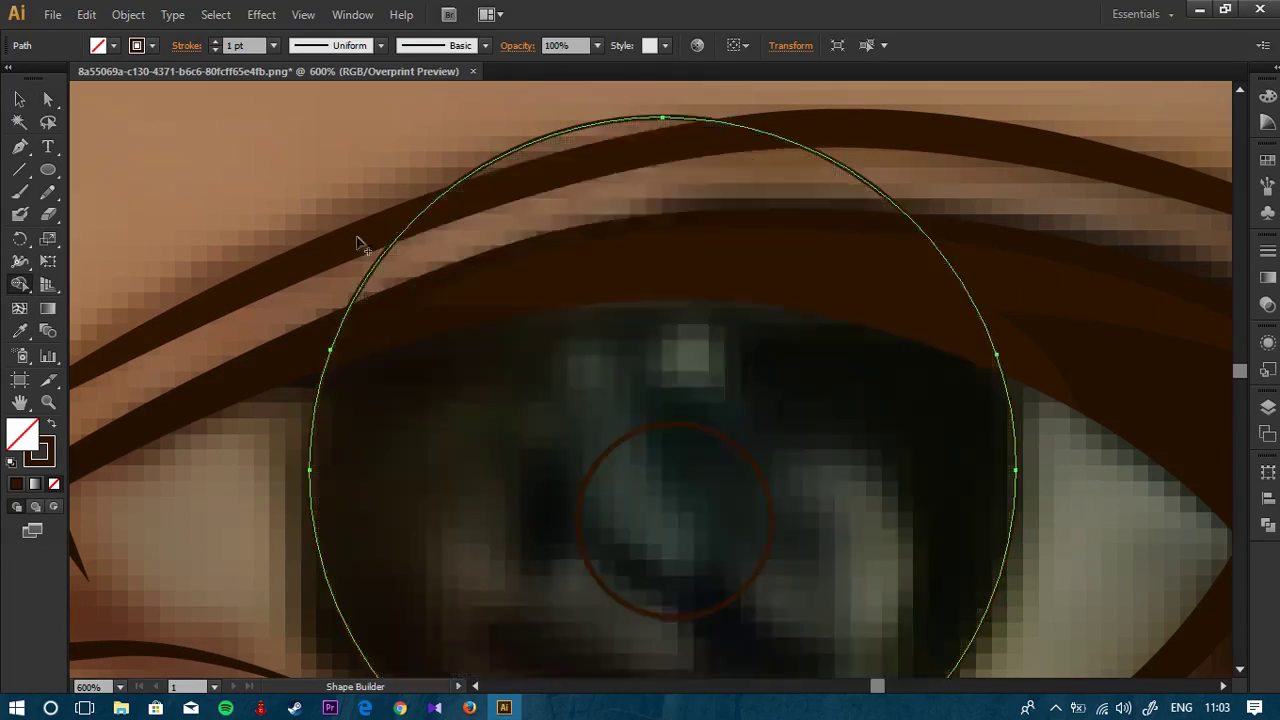
key("v")
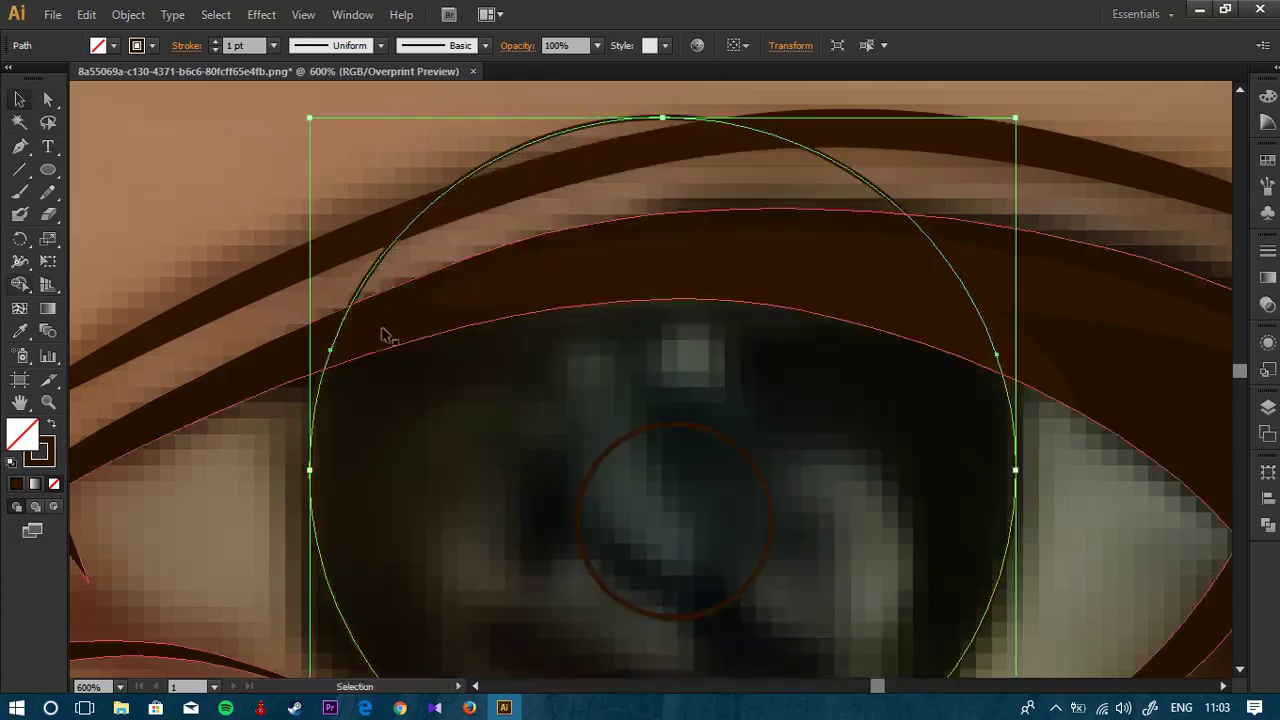
Step: Split the iris circle along the upper eyelid shape with the Shape Builder tool and delete the piece above the lid
left_click_drag(437, 443, 441, 326)
left_click(374, 246)
left_click(389, 200, "shift")
left_click(20, 284)
mouse_move(290, 236)
left_mouse_down()
mouse_move(621, 125)
mouse_move(938, 113)
mouse_move(906, 206)
left_mouse_up()
key("v")
left_click(879, 181)
left_click(831, 209)
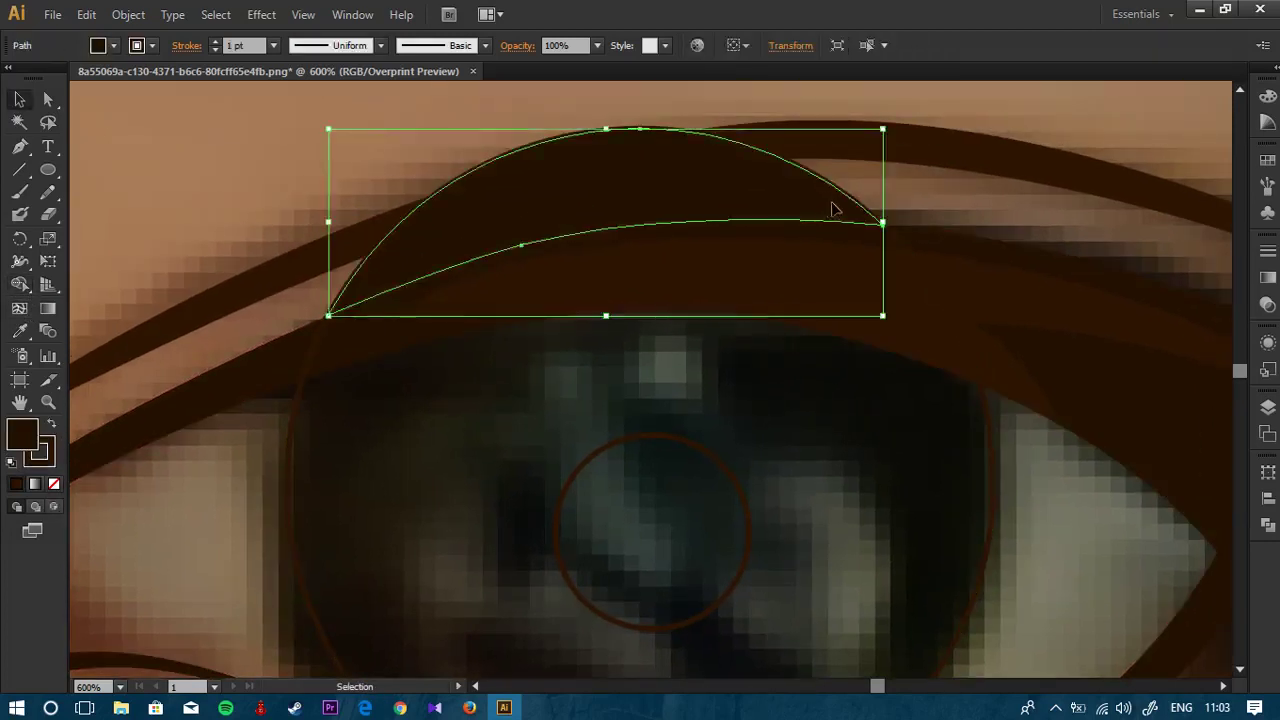
key("Delete")
Step: Examine the trimmed iris outline and the pupil circle against the photo
left_click_drag(454, 388, 446, 276)
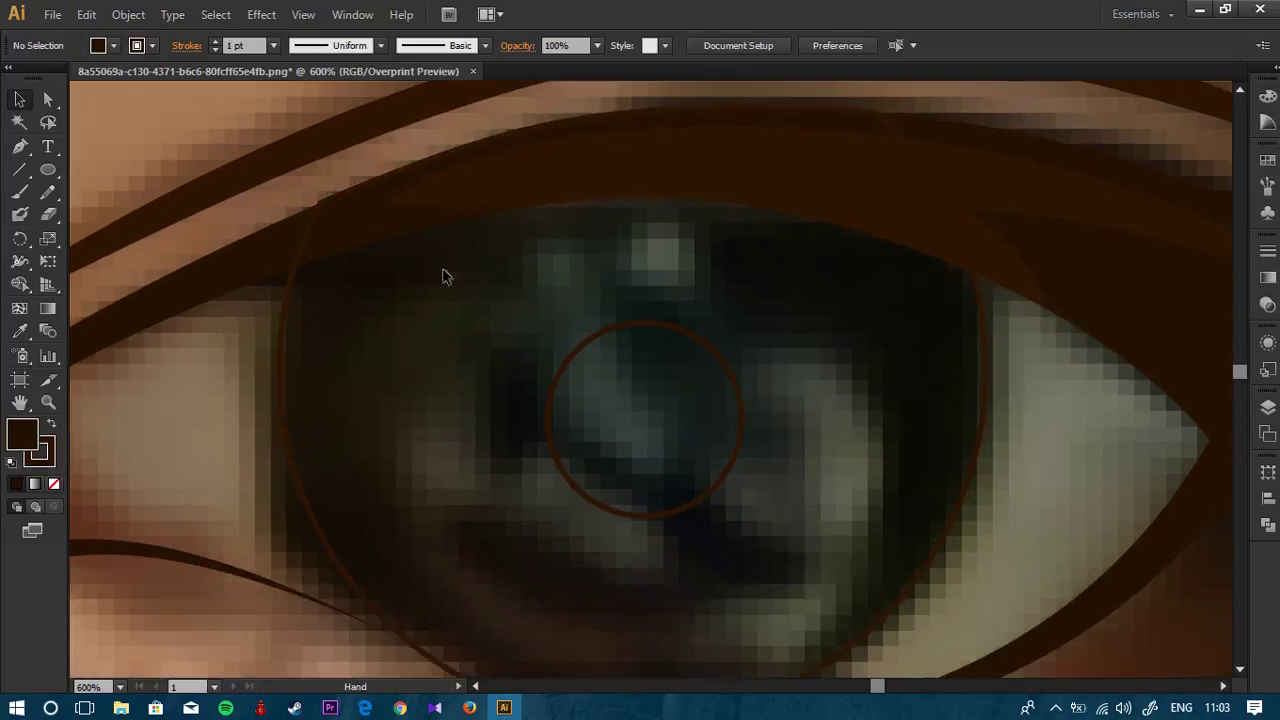
left_click(281, 341)
left_click(582, 318)
left_click_drag(585, 325, 564, 351)
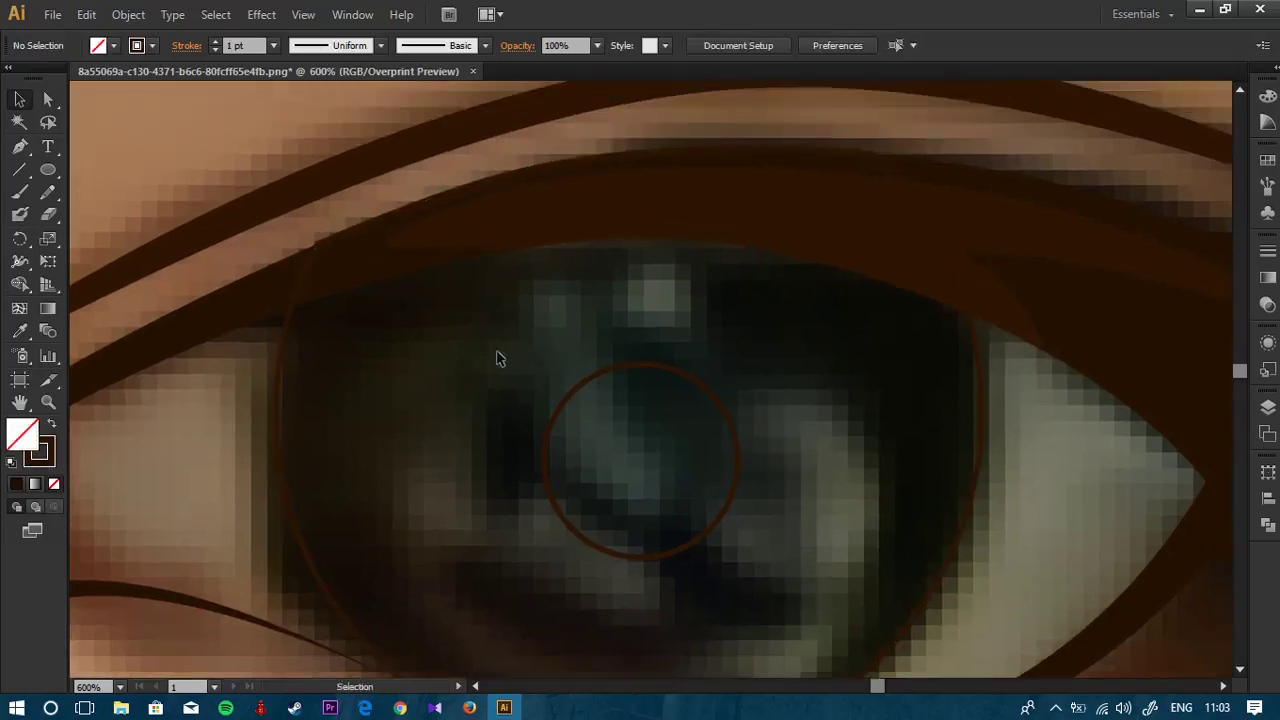
scroll(492, 360, "down", 1)
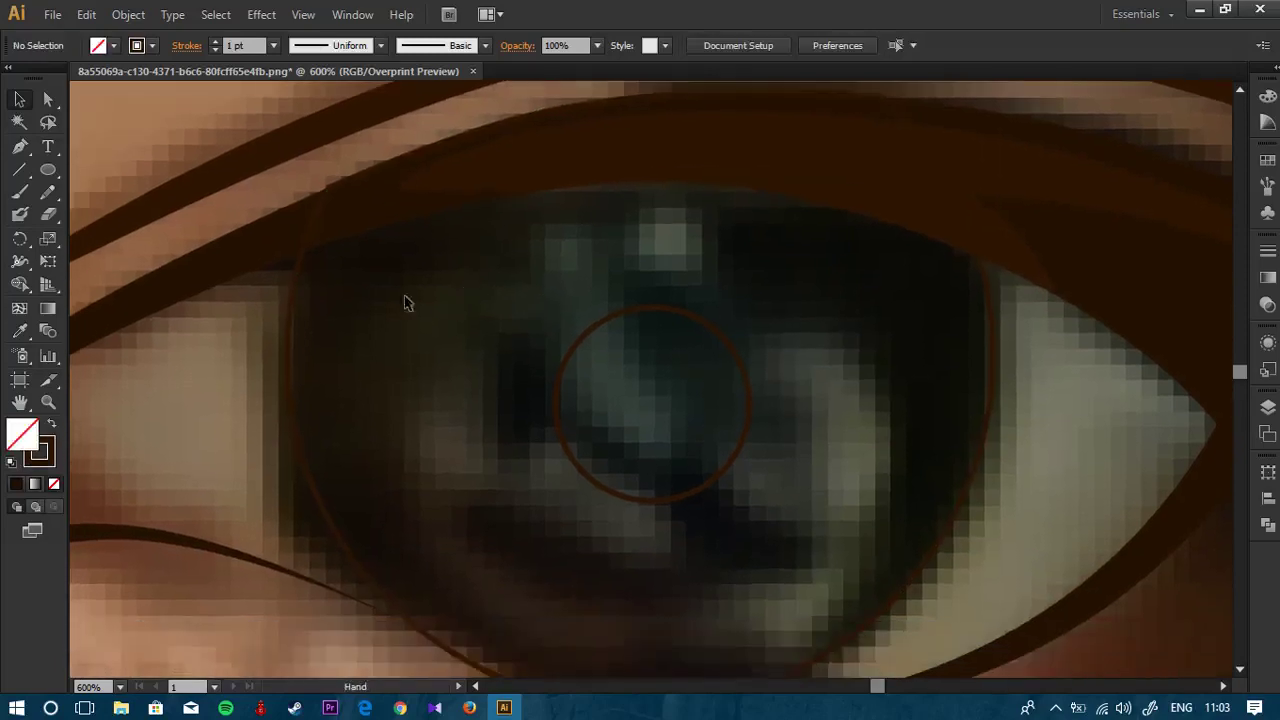
left_click(607, 326)
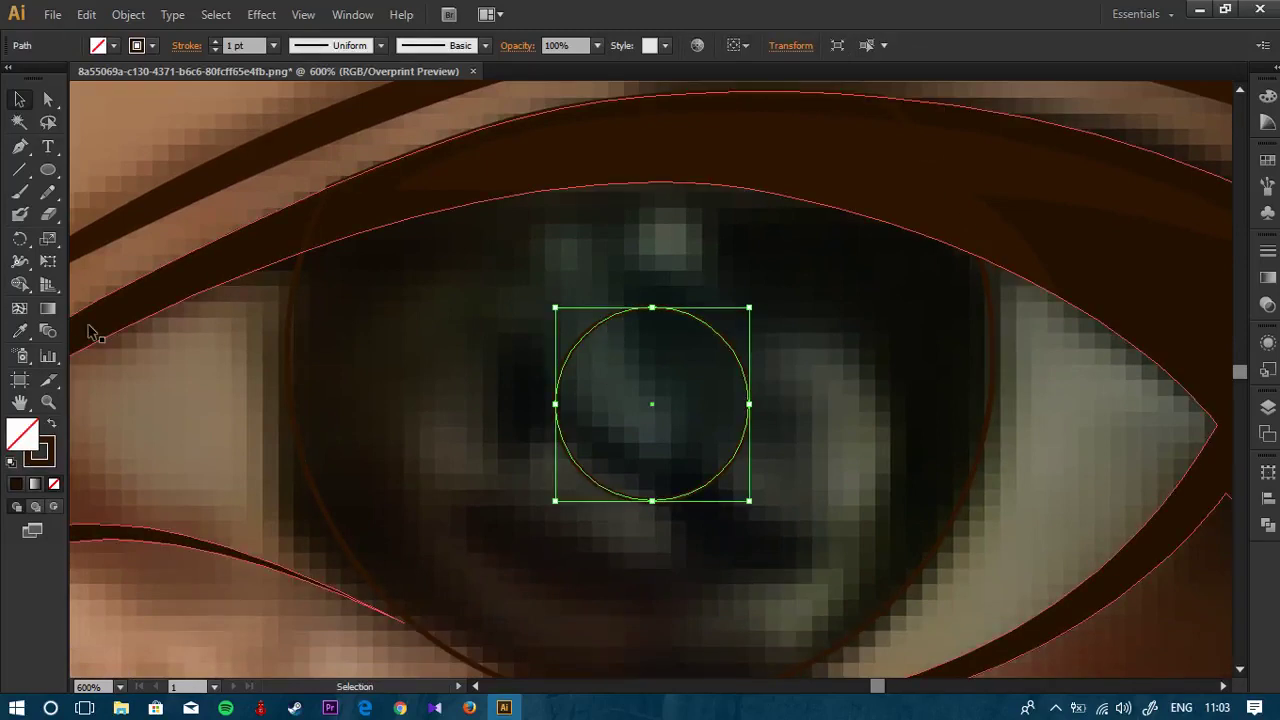
left_click(293, 346)
scroll(298, 337, "down", 1)
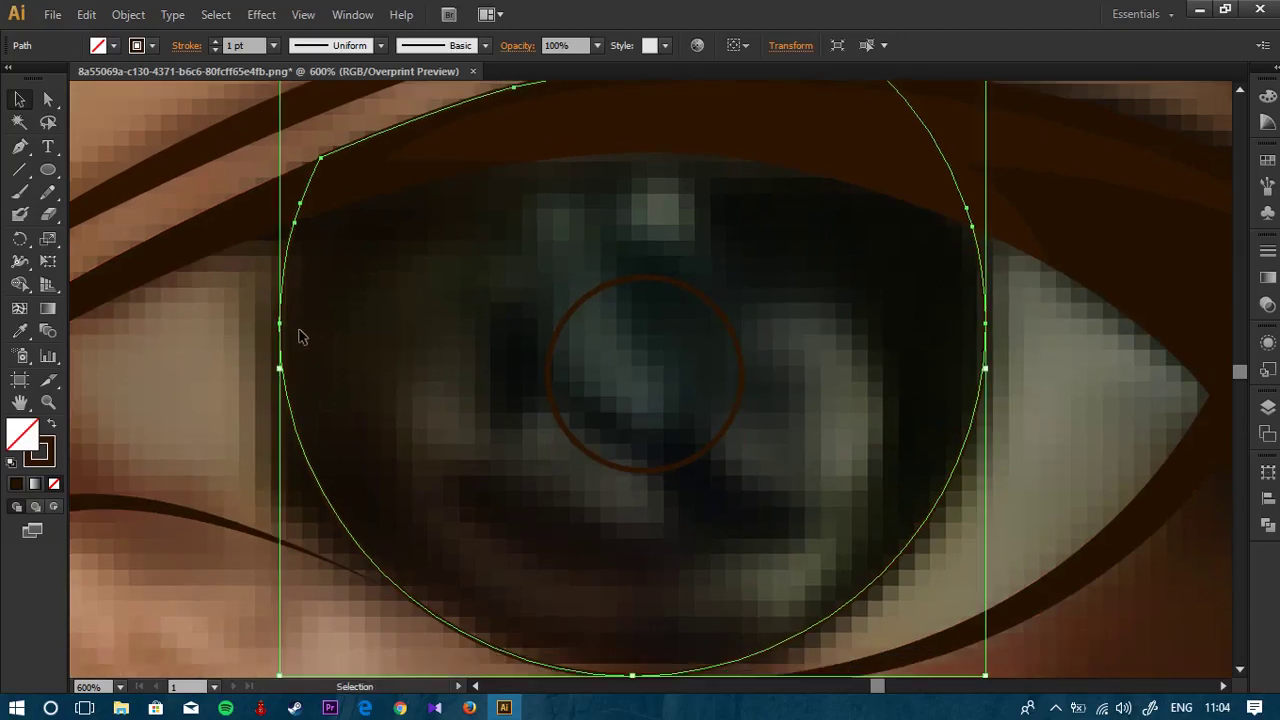
left_click_drag(288, 322, 278, 327)
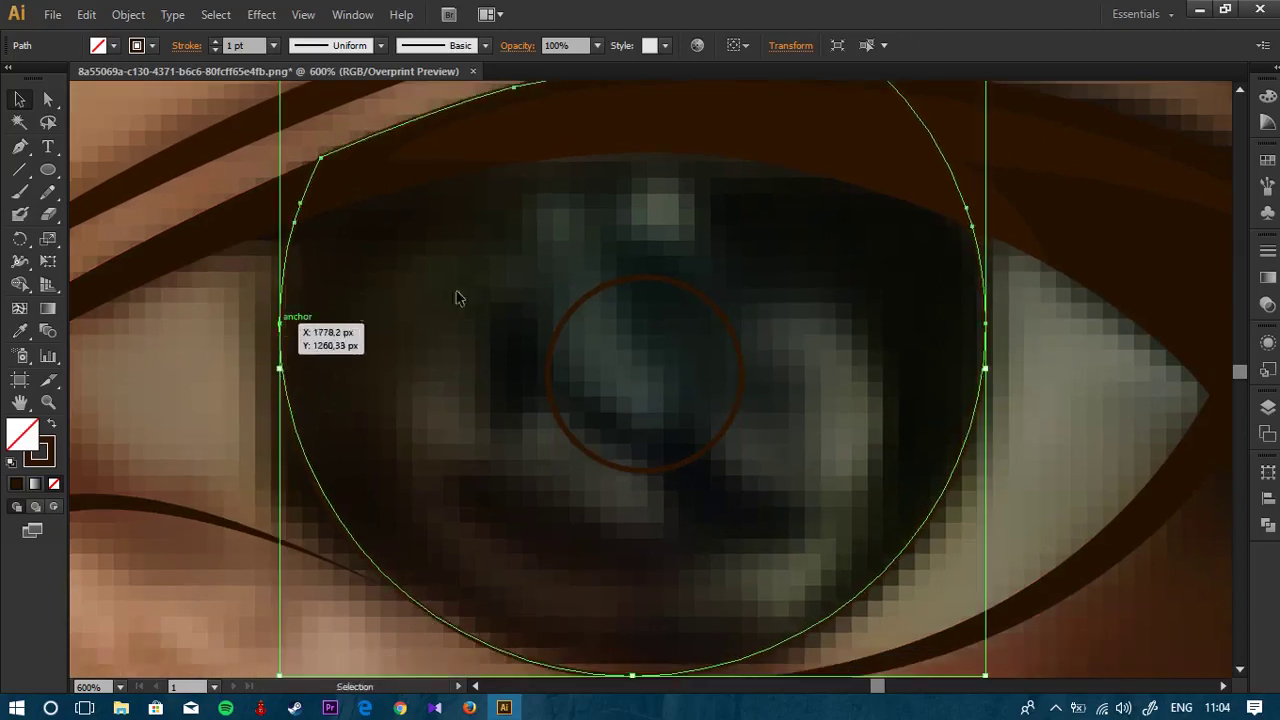
Step: Duplicate the trimmed iris outline in place and scale the copy down slightly inside the original
scroll(611, 343, "up", 3)
mouse_move(963, 152)
left_mouse_down()
mouse_move(1001, 148)
mouse_move(957, 157)
left_mouse_up()
left_click_drag(950, 289, 916, 217)
key("ctrl+x")
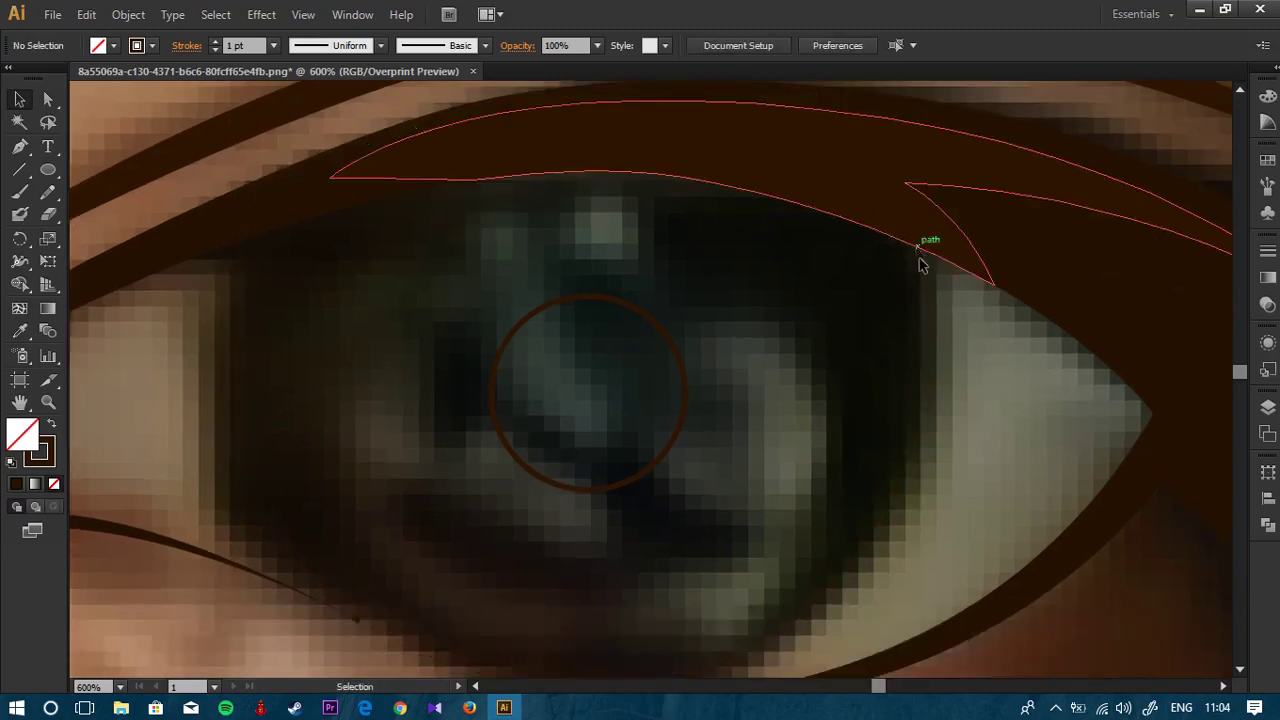
left_click(927, 352)
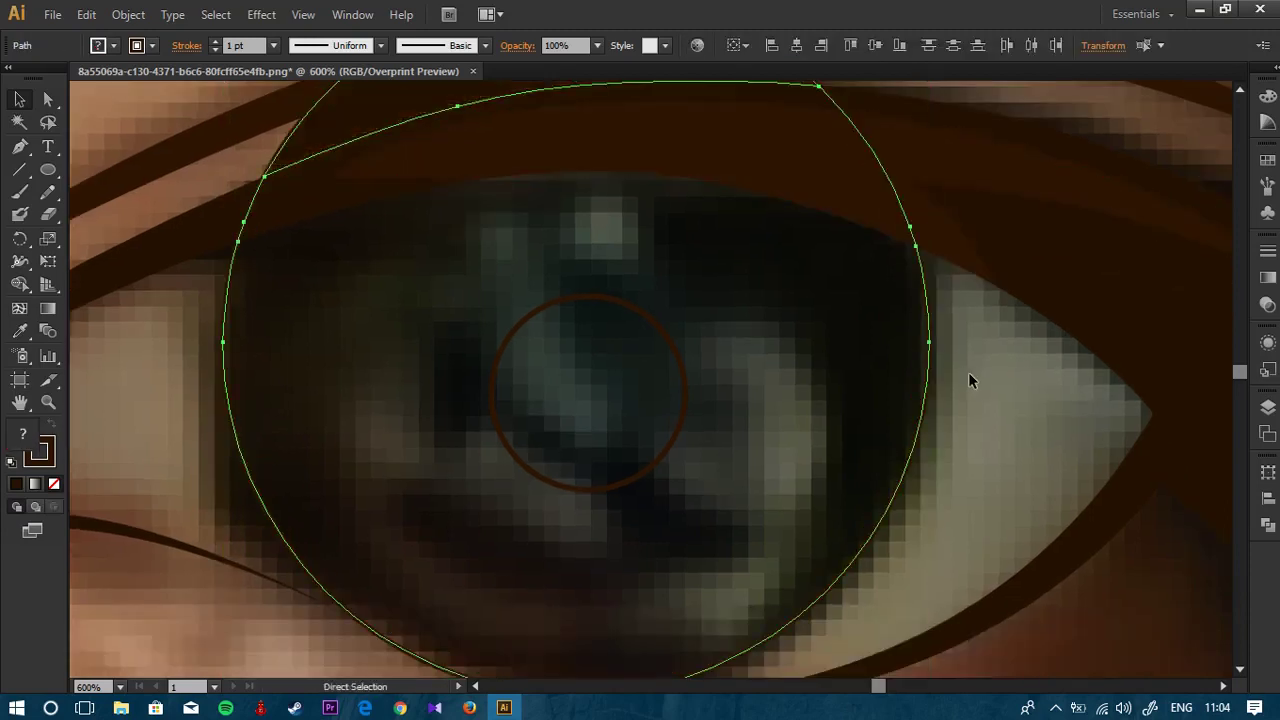
key("ctrl")
mouse_move(928, 376)
left_mouse_down()
mouse_move(916, 375)
mouse_move(929, 375)
left_mouse_up()
left_click_drag(889, 267, 878, 337)
left_click_drag(916, 149, 909, 154)
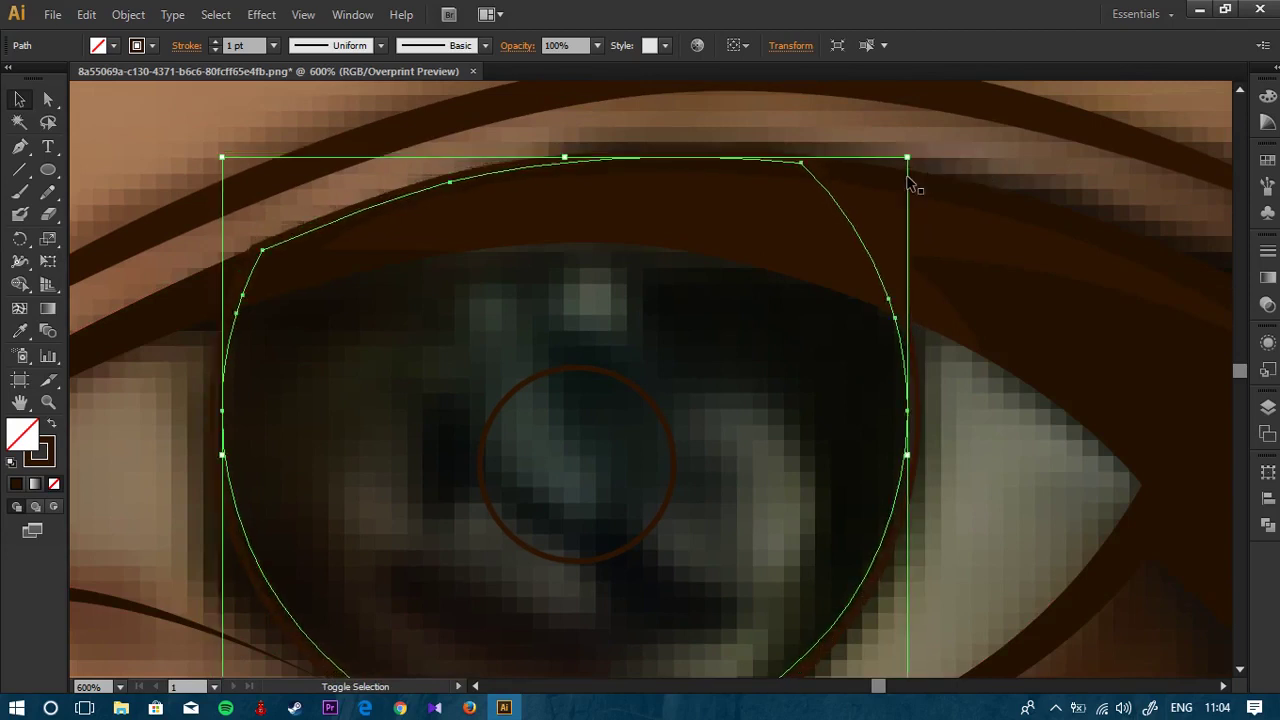
Step: Select both iris outlines and swap their stroke colour to a solid fill
left_click(918, 402, "shift")
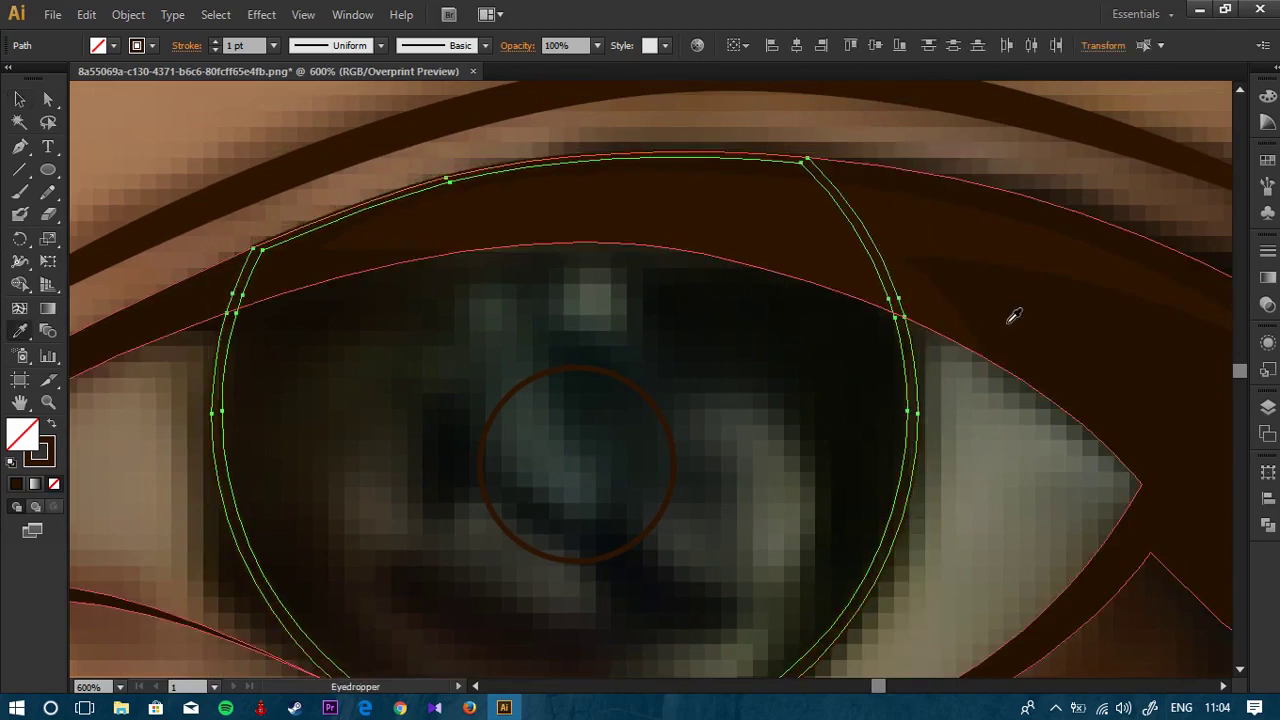
key("shift+x")
Step: Try to unite the two iris shapes with Pathfinder, and undo it
left_click(1267, 518)
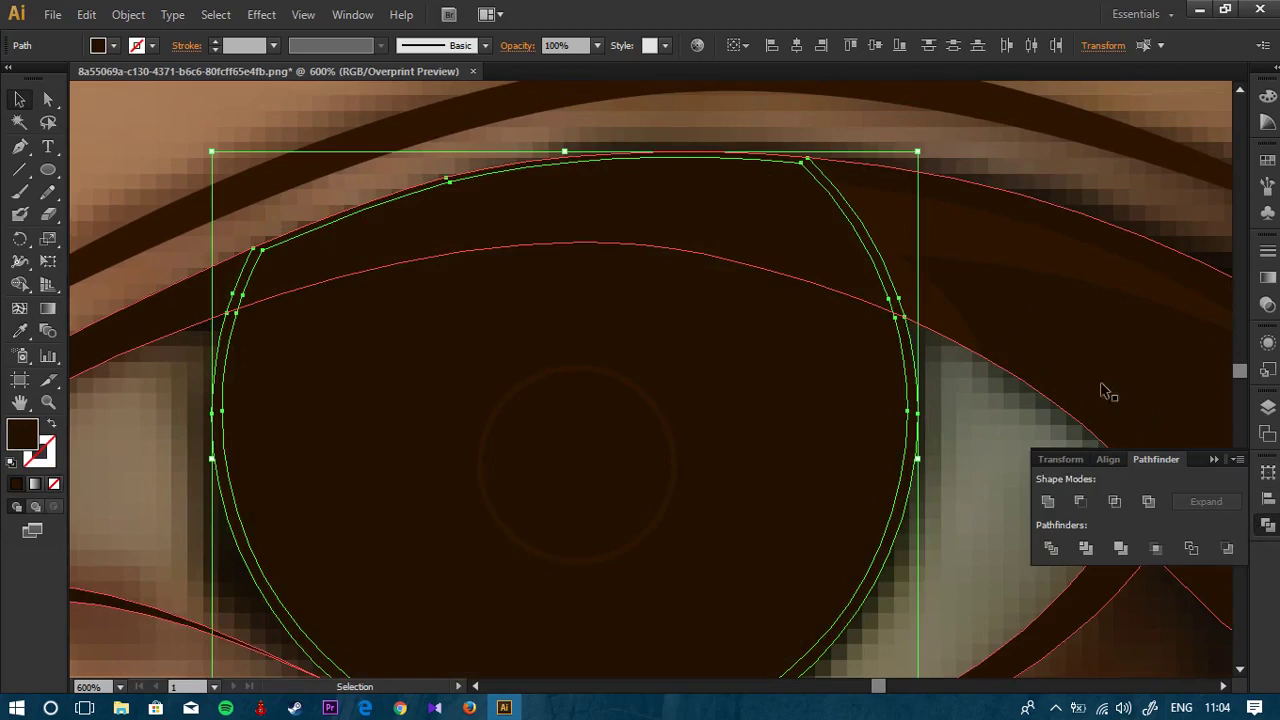
left_click(1051, 505)
left_click_drag(866, 471, 842, 351)
key("ctrl+z")
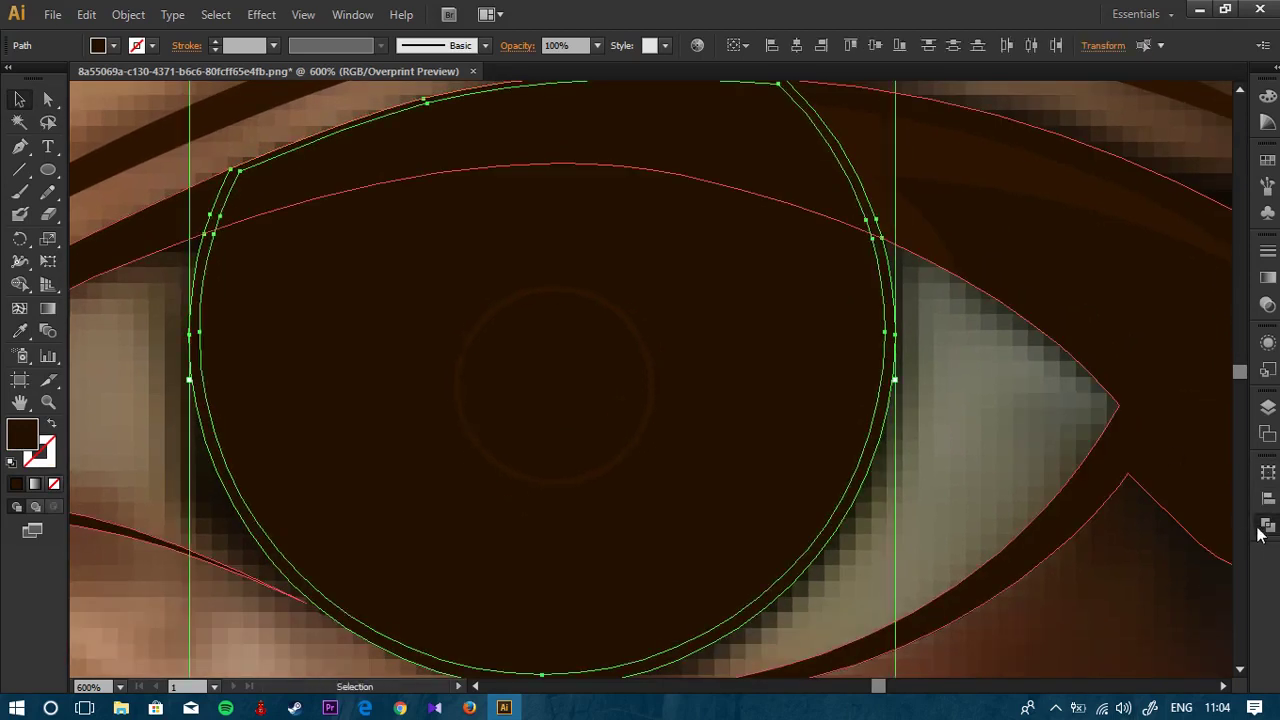
Step: Subtract the inner iris shape from the outer one with Pathfinder's Minus Front to leave a thin ring
left_click(1264, 530)
left_click(1079, 502)
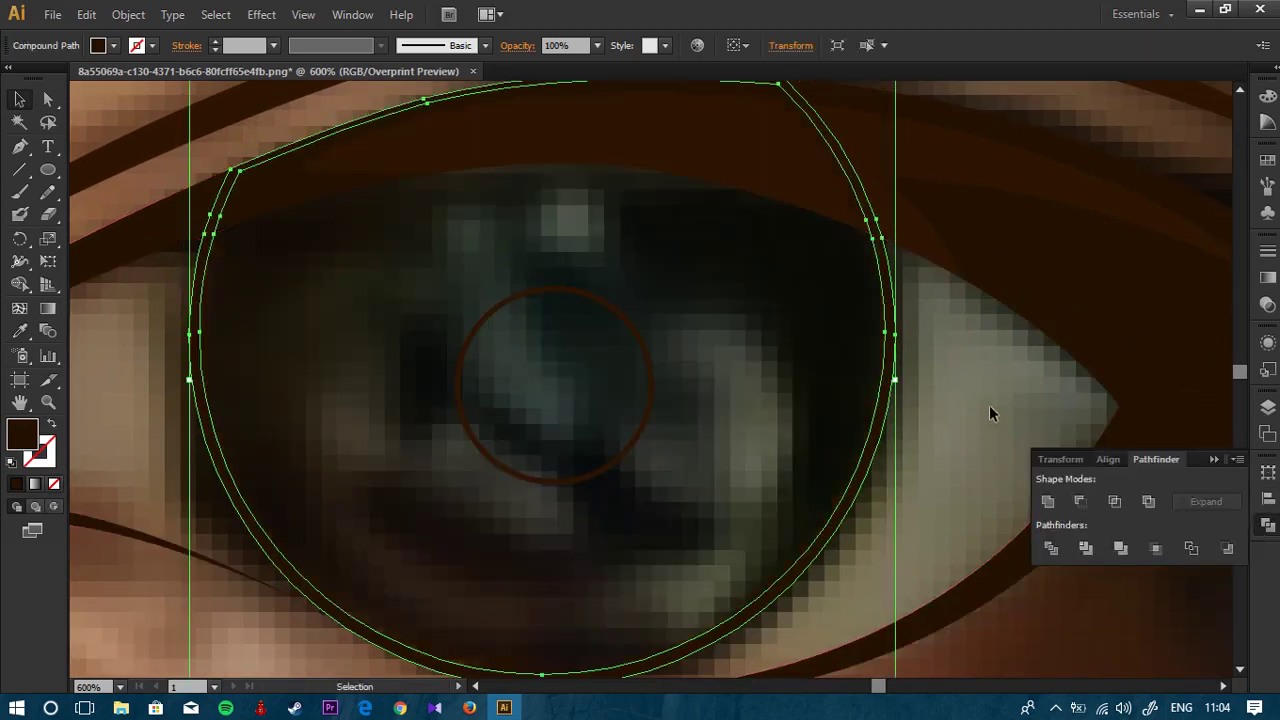
left_click(988, 406)
left_click(888, 376)
Step: Move the Mata layer below the line art layer and reselect the iris ring
left_click(1267, 407)
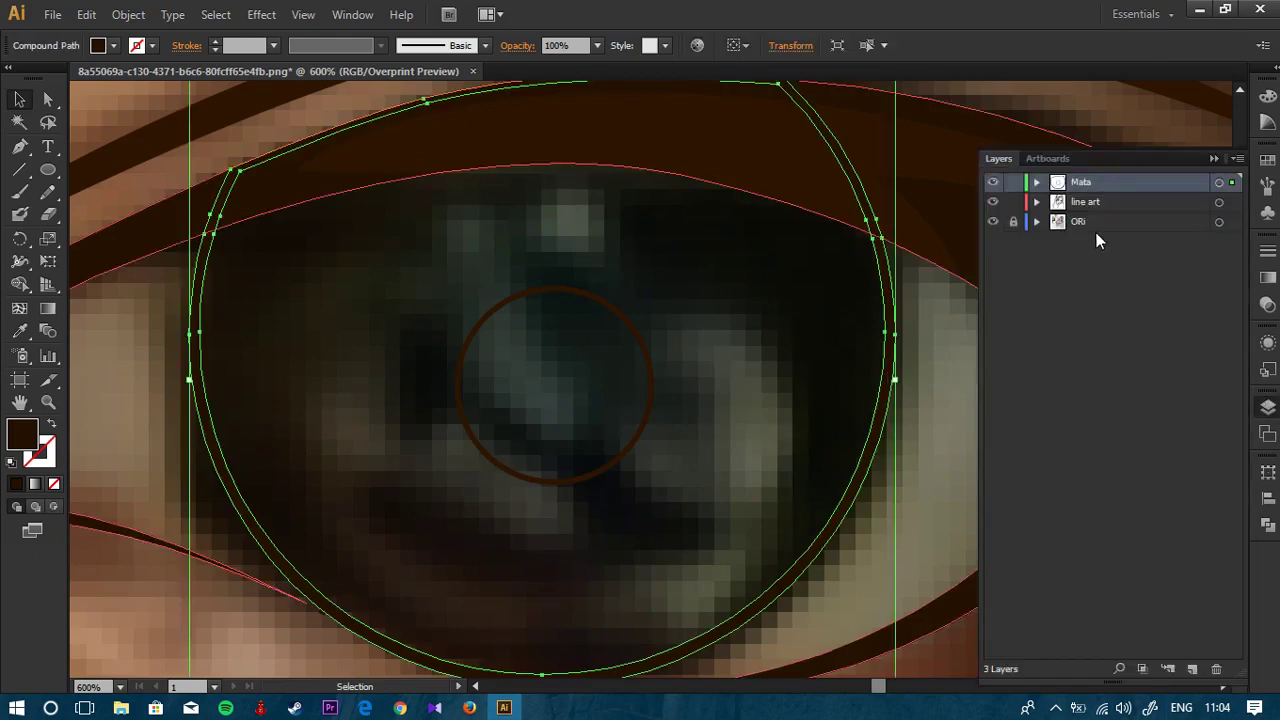
left_click_drag(1111, 185, 1095, 212)
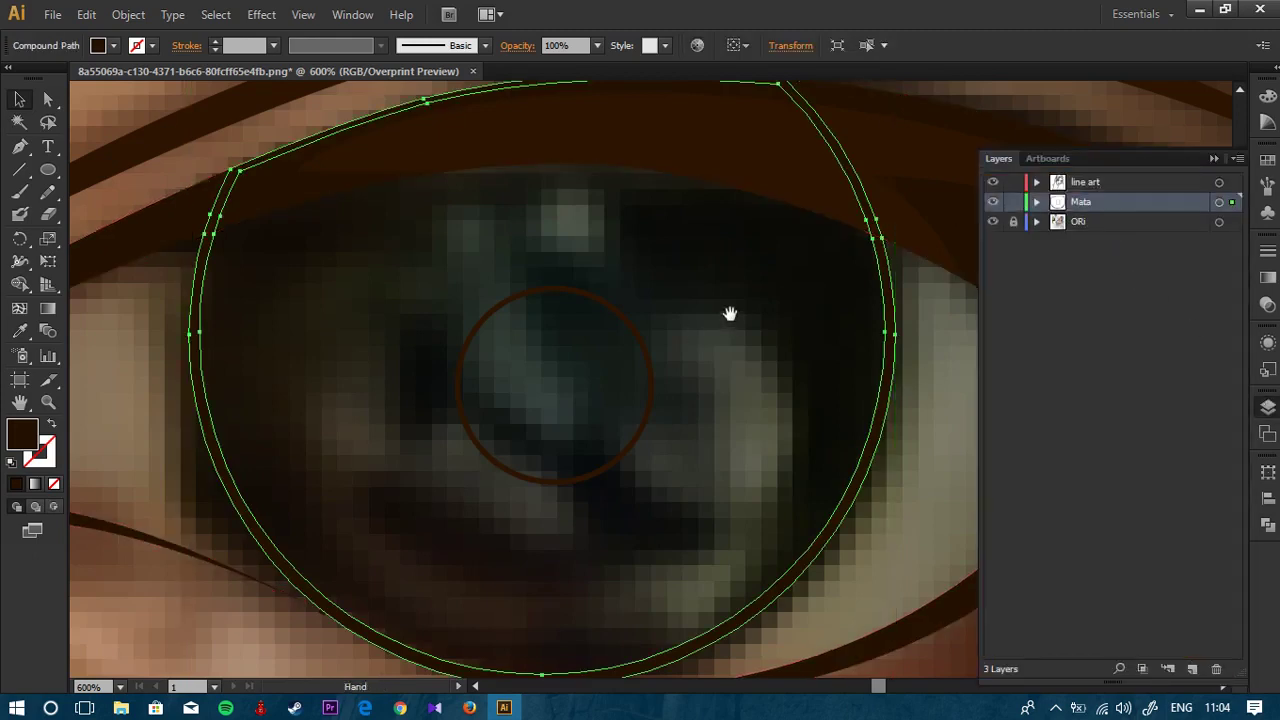
left_click_drag(731, 314, 697, 332)
left_click(897, 374)
left_click(854, 382)
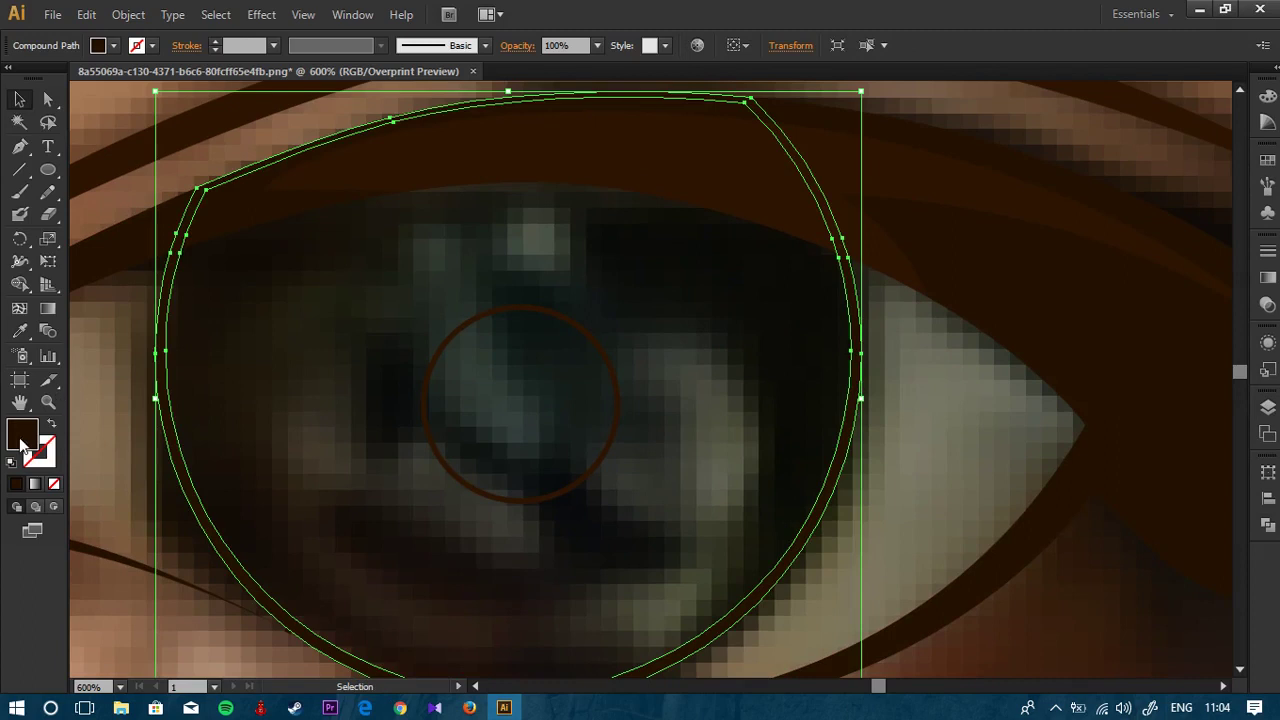
Step: Set the iris ring's fill colour to near-black #0a0a0a and deselect it
double_click(21, 441)
mouse_move(758, 605)
left_mouse_down()
mouse_move(723, 608)
mouse_move(738, 625)
left_mouse_up()
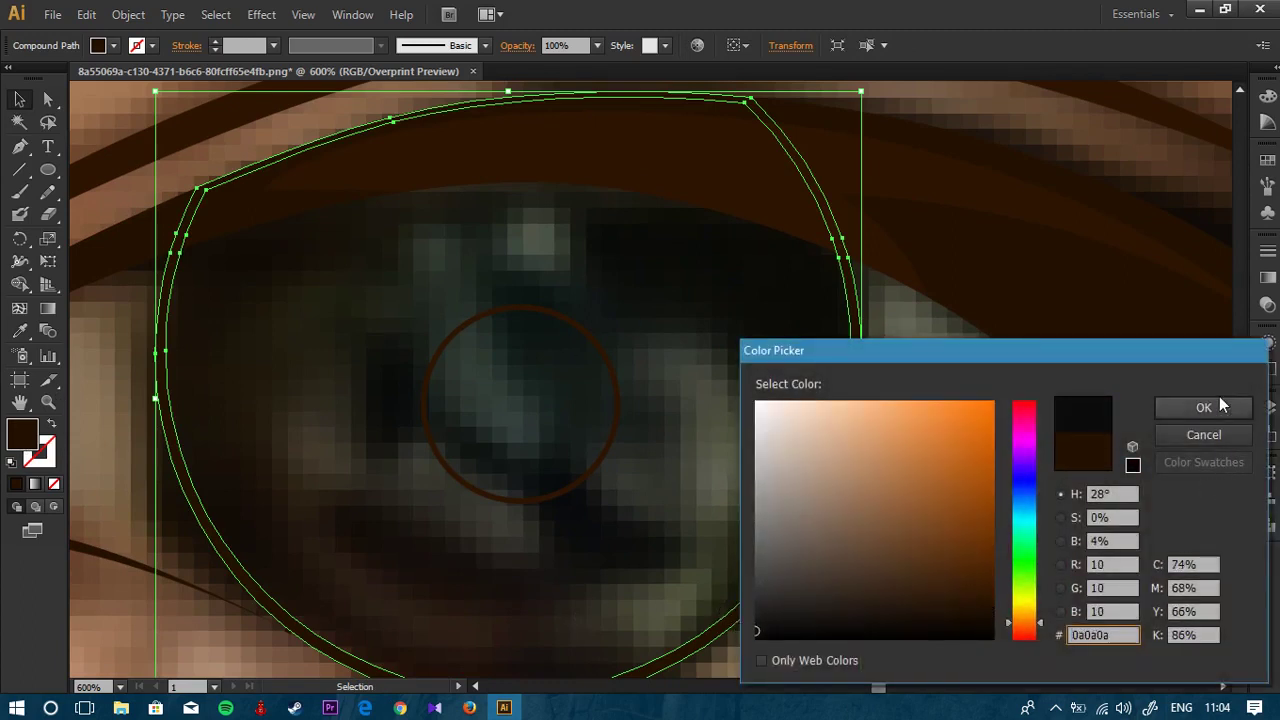
left_click(1204, 407)
scroll(814, 349, "left", 2)
left_click(983, 360)
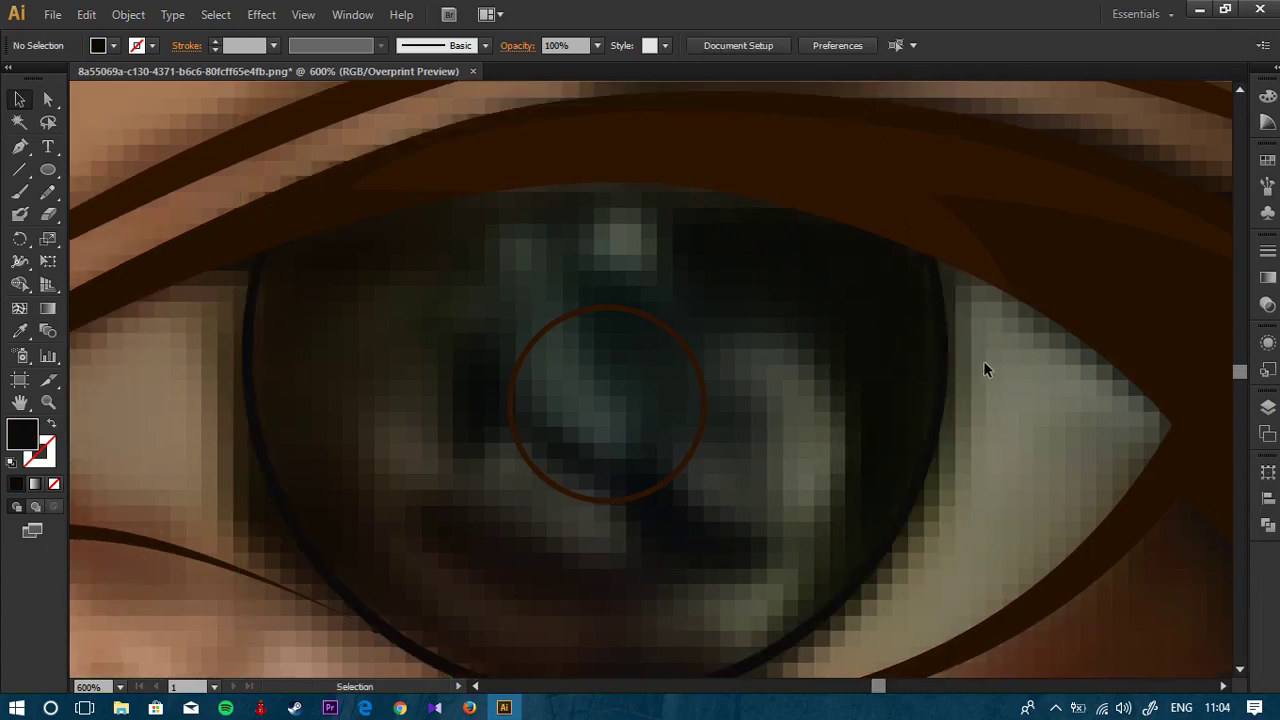
Step: Fill the pupil circle with the near-black sampled from the iris ring, replacing its outline stroke
left_click_drag(684, 350, 774, 332)
left_click(779, 330)
key("i")
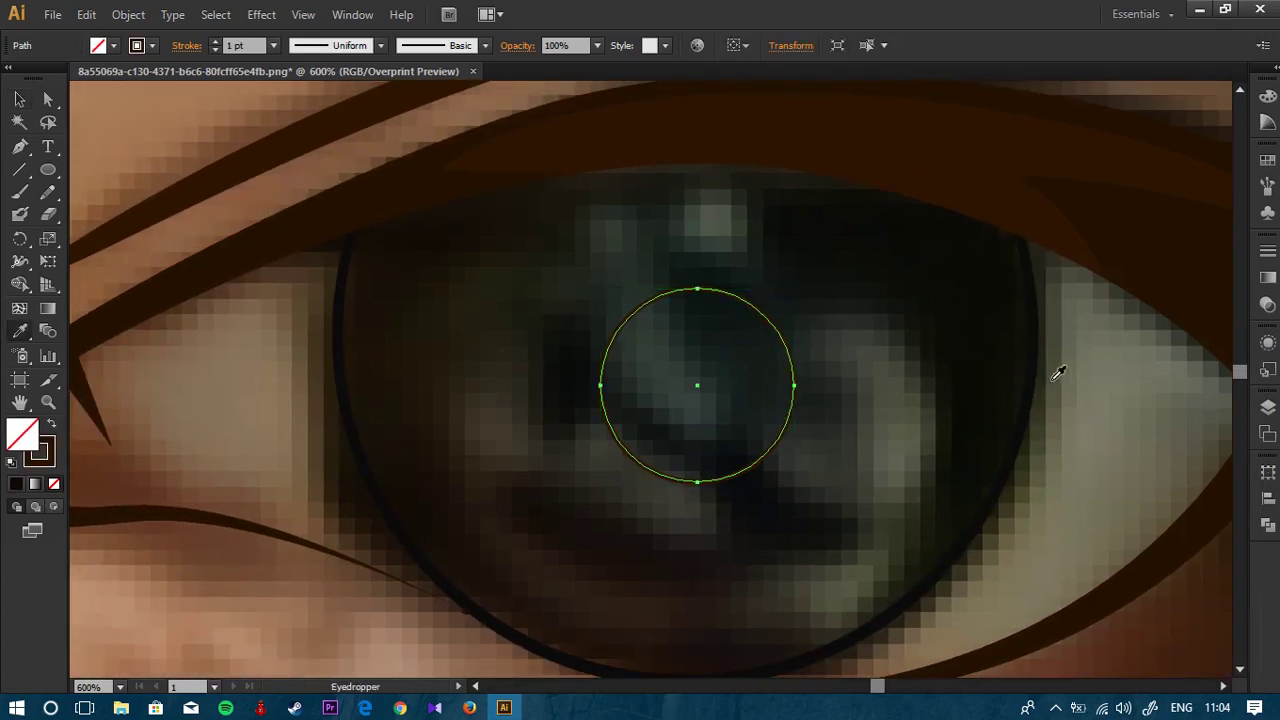
left_click(1034, 385)
key("v")
left_click(1066, 393)
key("space")
left_click_drag(806, 332, 788, 284)
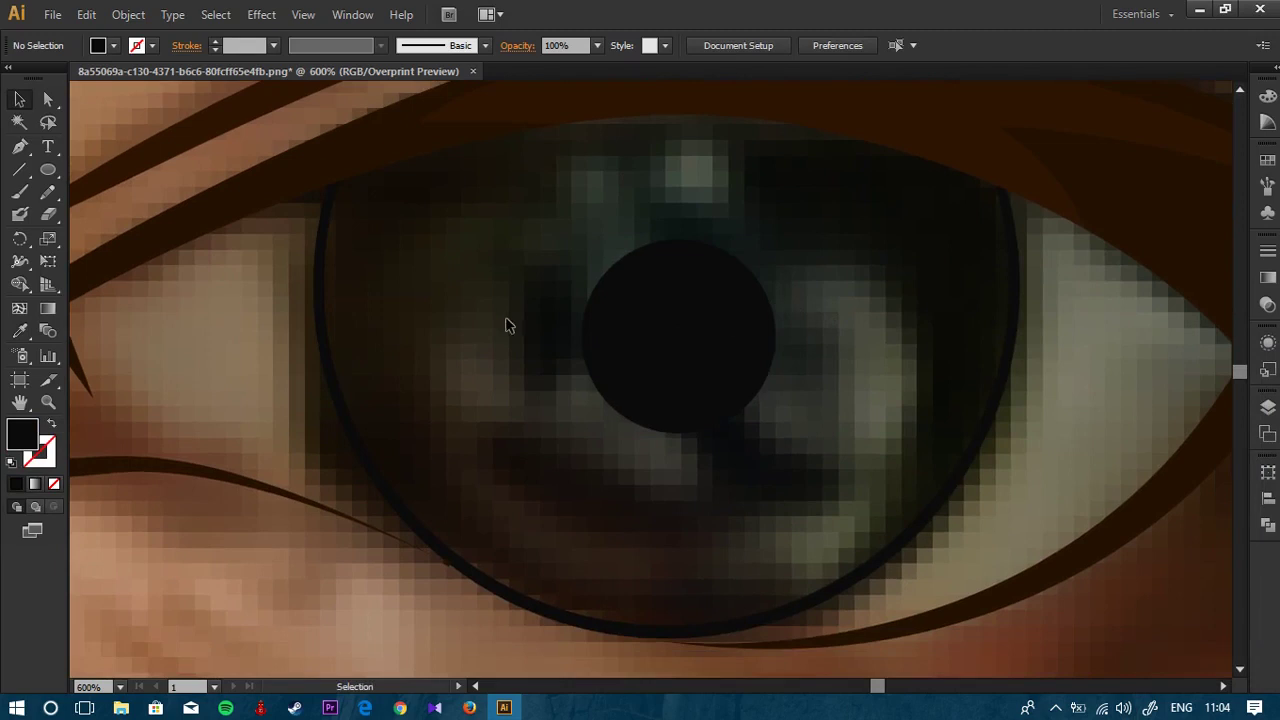
Step: Start the lower iris shape with the Pen tool, arching from the pupil's left edge to just inside the ring's left side
scroll(508, 323, "up", 1)
key("space")
left_click_drag(686, 303, 681, 354)
key("p")
key("space")
left_click_drag(642, 311, 732, 304)
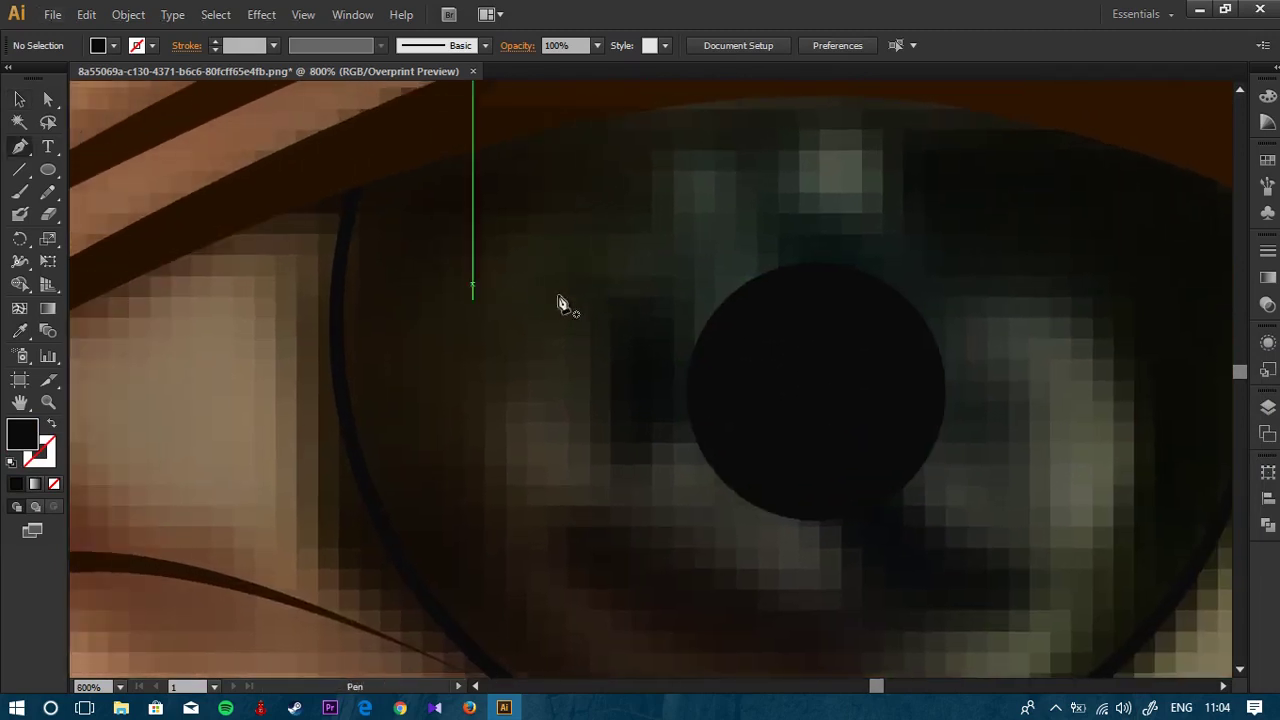
scroll(645, 330, "down", 2)
key("space")
left_click_drag(594, 266, 614, 205)
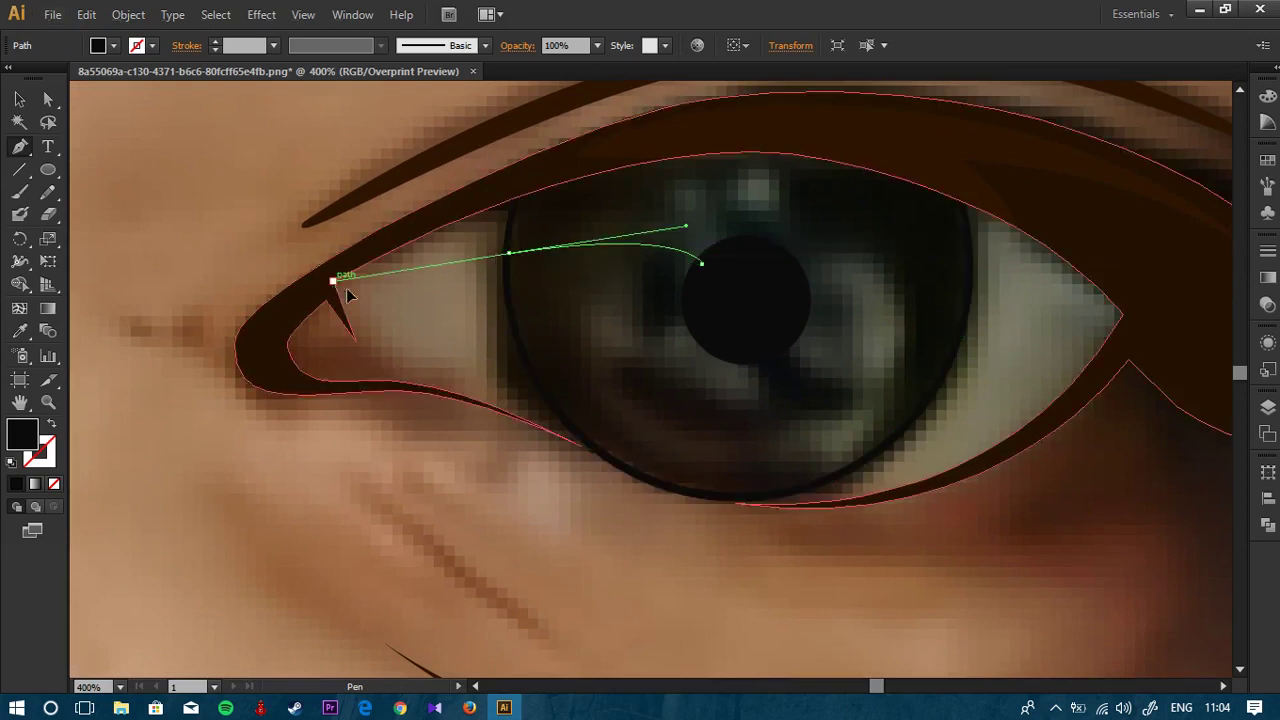
scroll(566, 265, "up", 1)
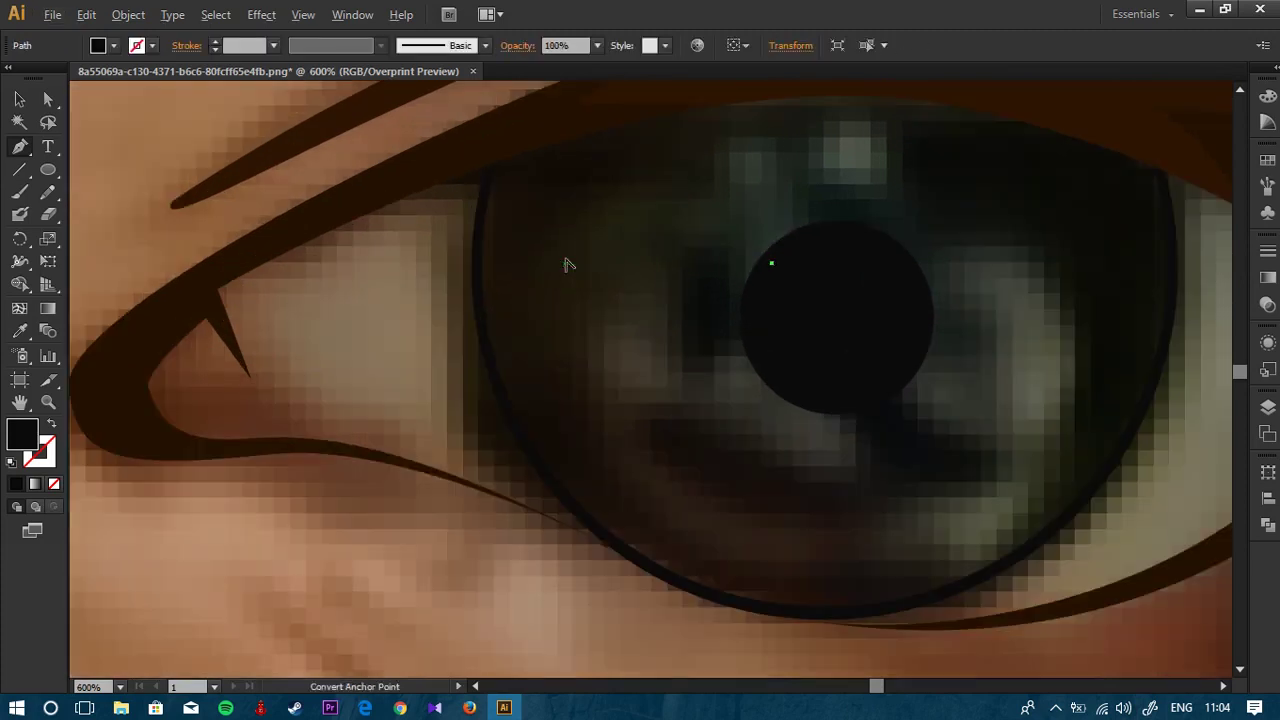
left_click(514, 265)
left_click_drag(624, 443, 474, 297)
left_click_drag(588, 439, 843, 547)
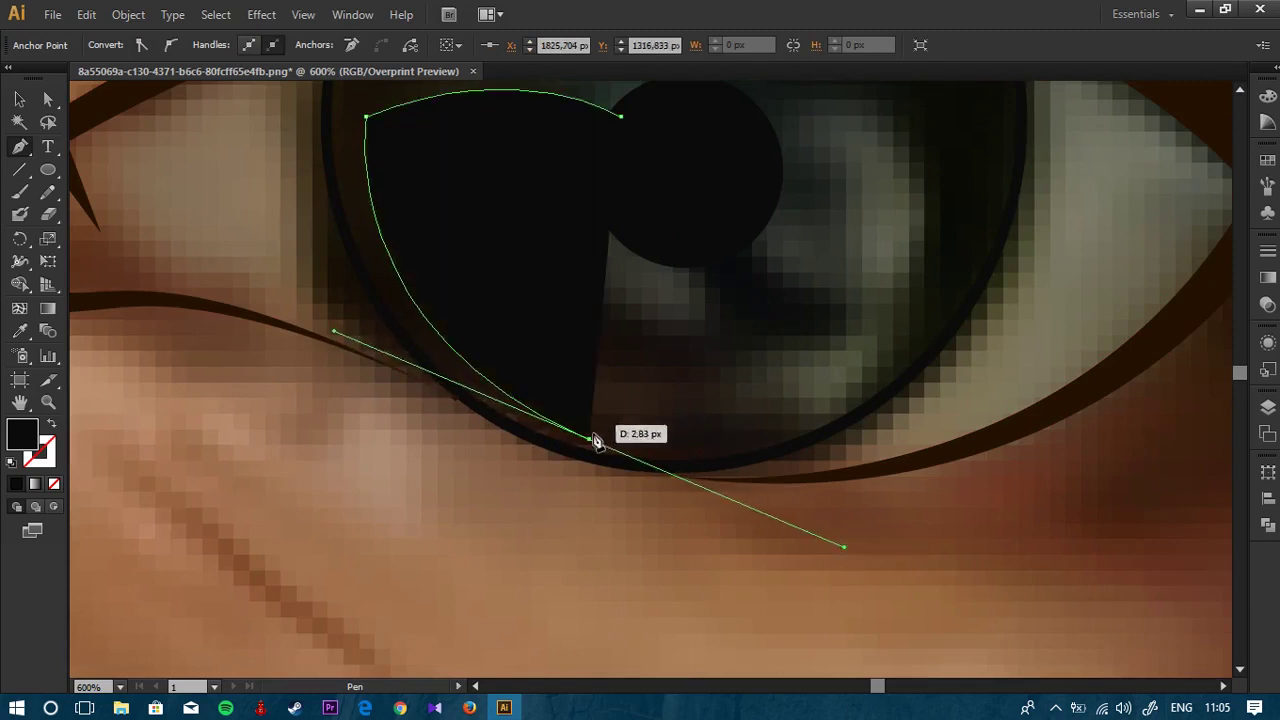
left_click_drag(923, 262, 849, 393)
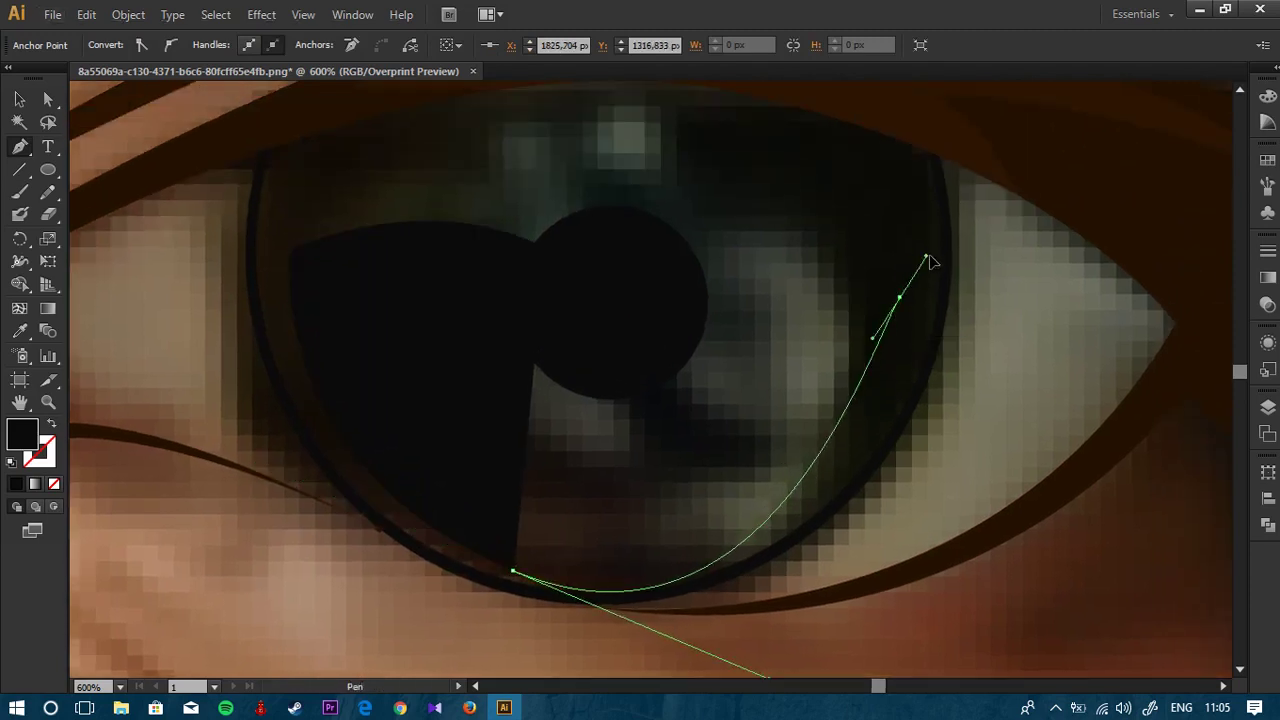
left_click_drag(940, 222, 907, 242)
scroll(951, 106, "up", 3)
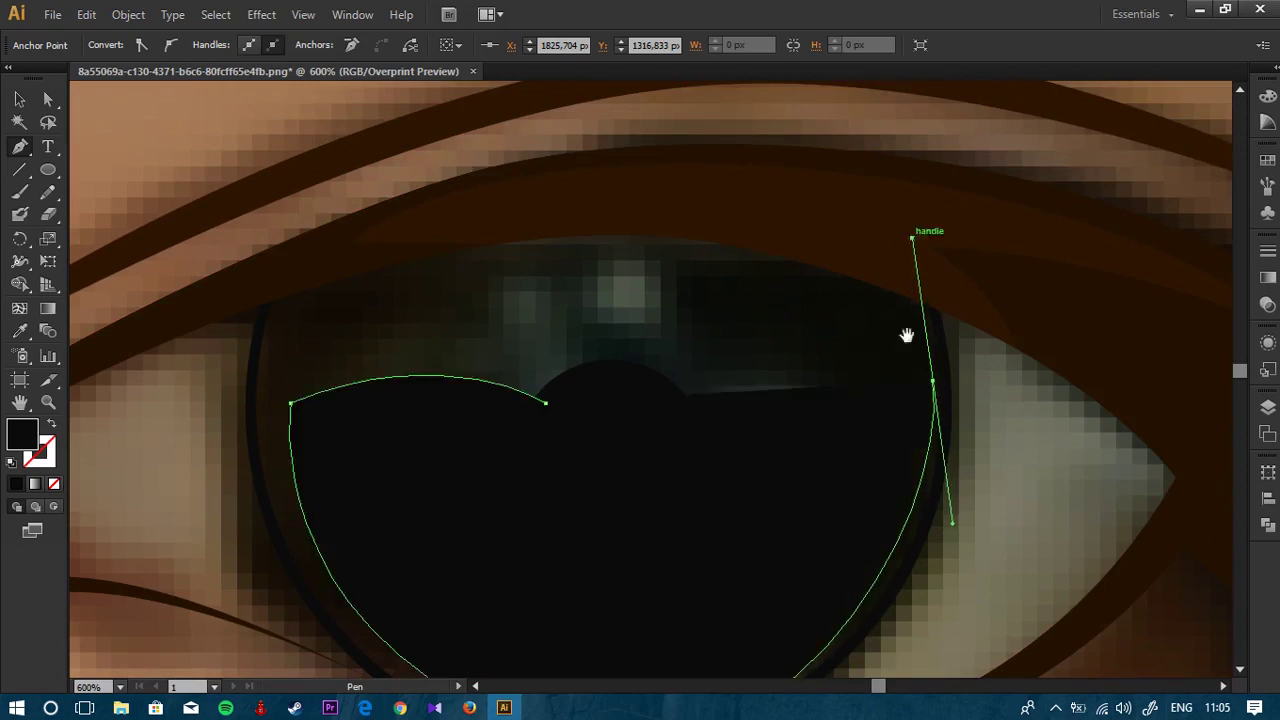
left_click_drag(926, 373, 914, 235)
key("ctrl+z")
key("ctrl+z")
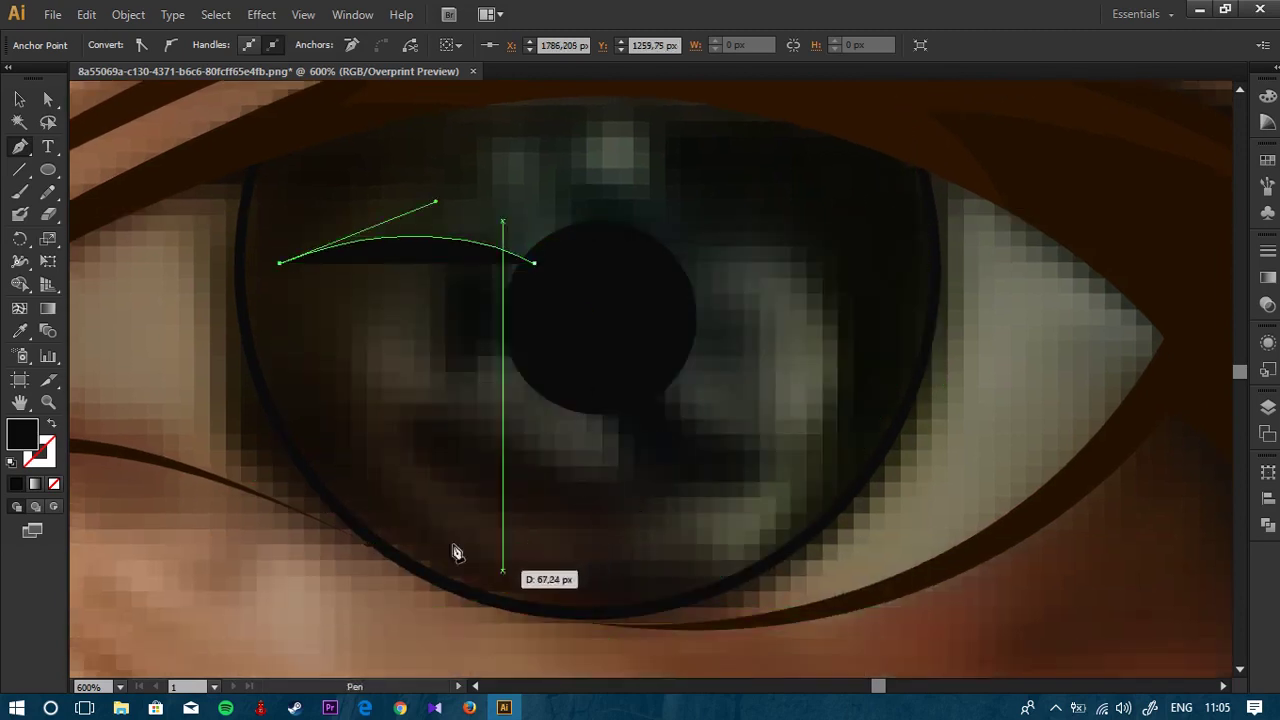
Step: Continue the iris shape along the inside of the ring to its right side and close it with a wavy upper edge across the pupil
left_click_drag(341, 491, 426, 565)
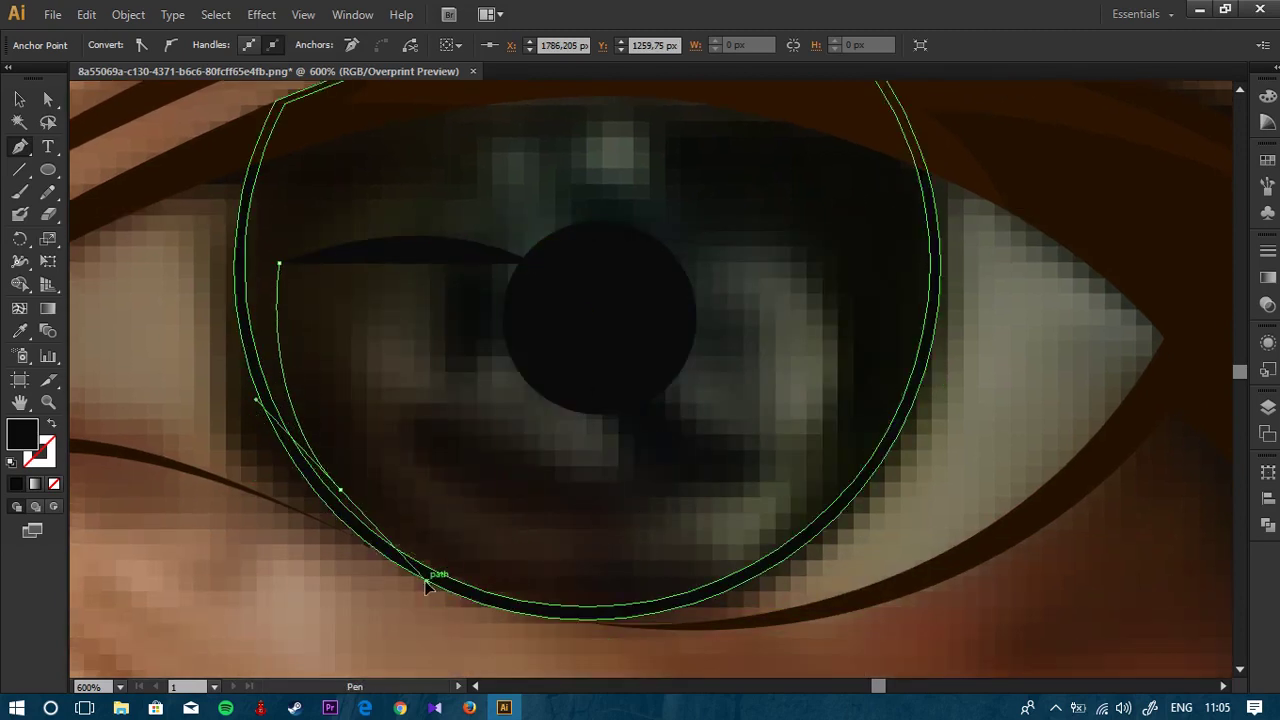
left_click_drag(622, 604, 781, 547)
left_click_drag(928, 262, 942, 138)
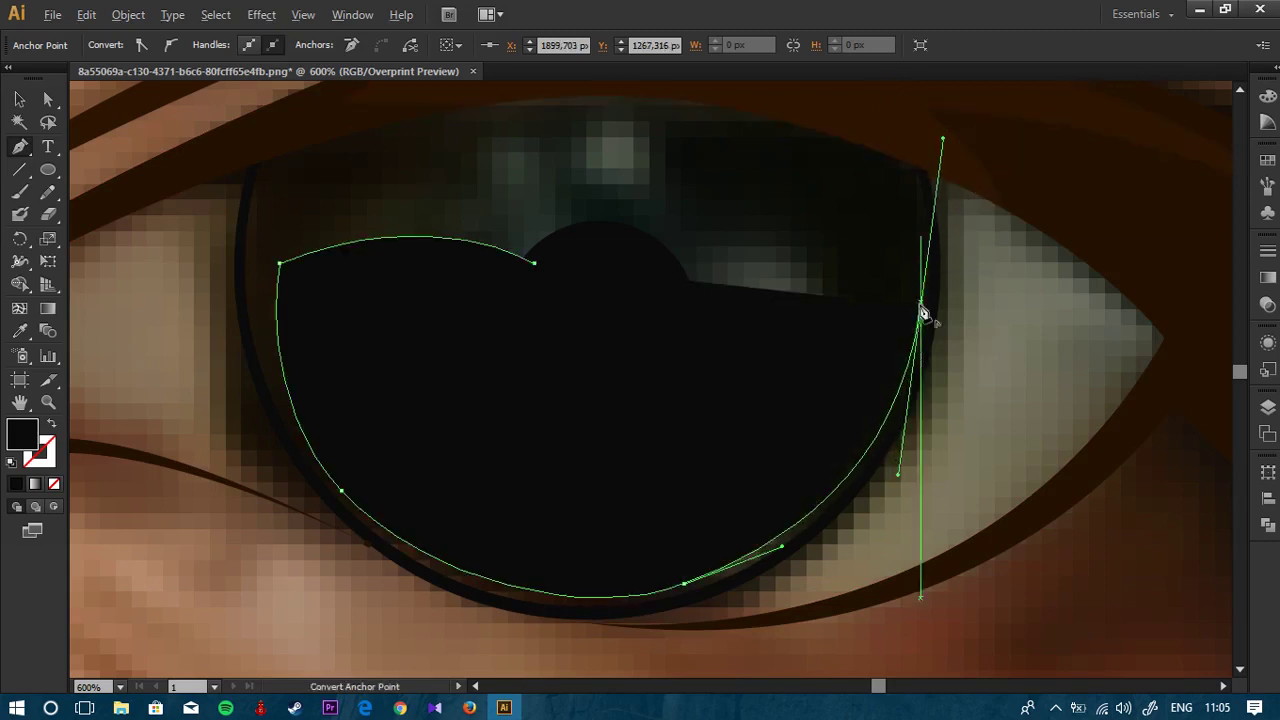
left_click_drag(645, 298, 751, 357)
left_click_drag(645, 300, 535, 266)
Step: Move the new iris shape beneath the pupil circle within the Mata layer and deselect it
key("v")
left_click(1268, 407)
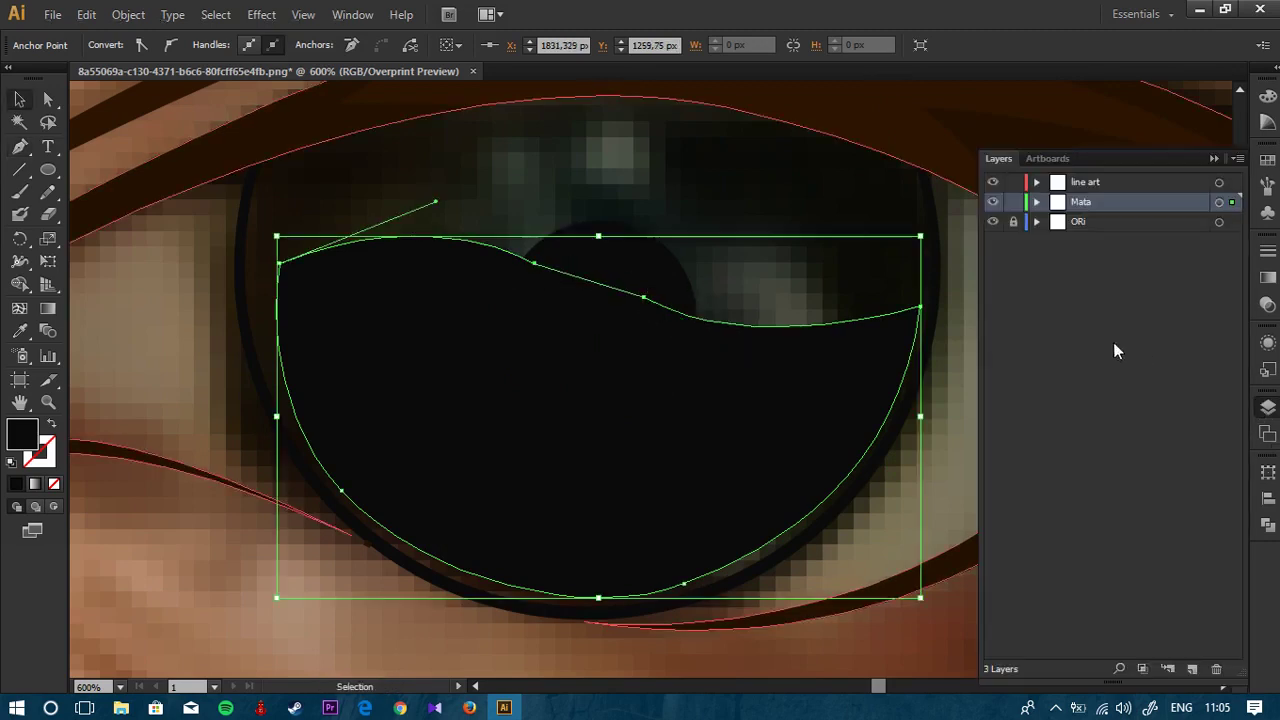
left_click(1037, 202)
left_click(1105, 222)
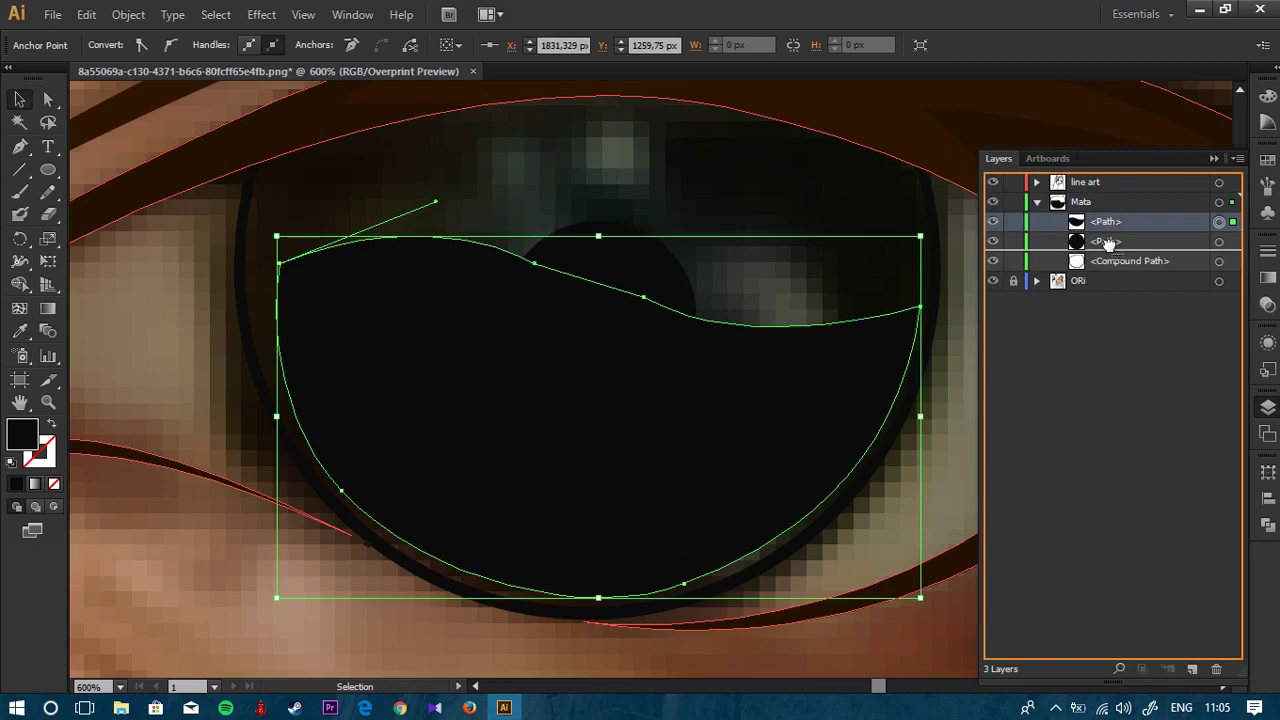
left_click(760, 197)
Step: Fill the pupil circle with the lighter brown sampled from the upper eyelid
left_click(612, 407)
scroll(850, 420, "up", 3)
left_click_drag(851, 421, 851, 428)
key("i")
left_click(796, 223)
key("v")
left_click(903, 473)
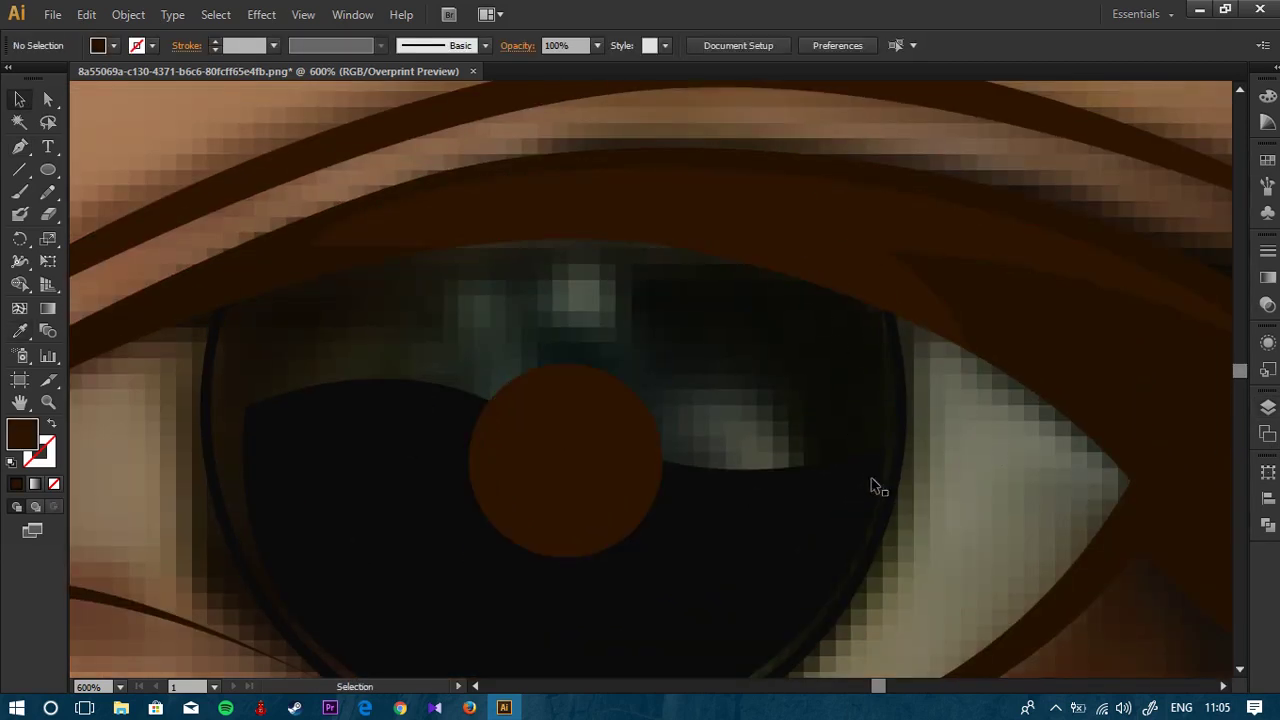
Step: Fill the lower iris shape with the darker brown sampled from the eye's line art
left_click_drag(691, 524, 726, 394)
left_click(851, 330)
left_click_drag(851, 330, 869, 416)
key("i")
left_click(1050, 286)
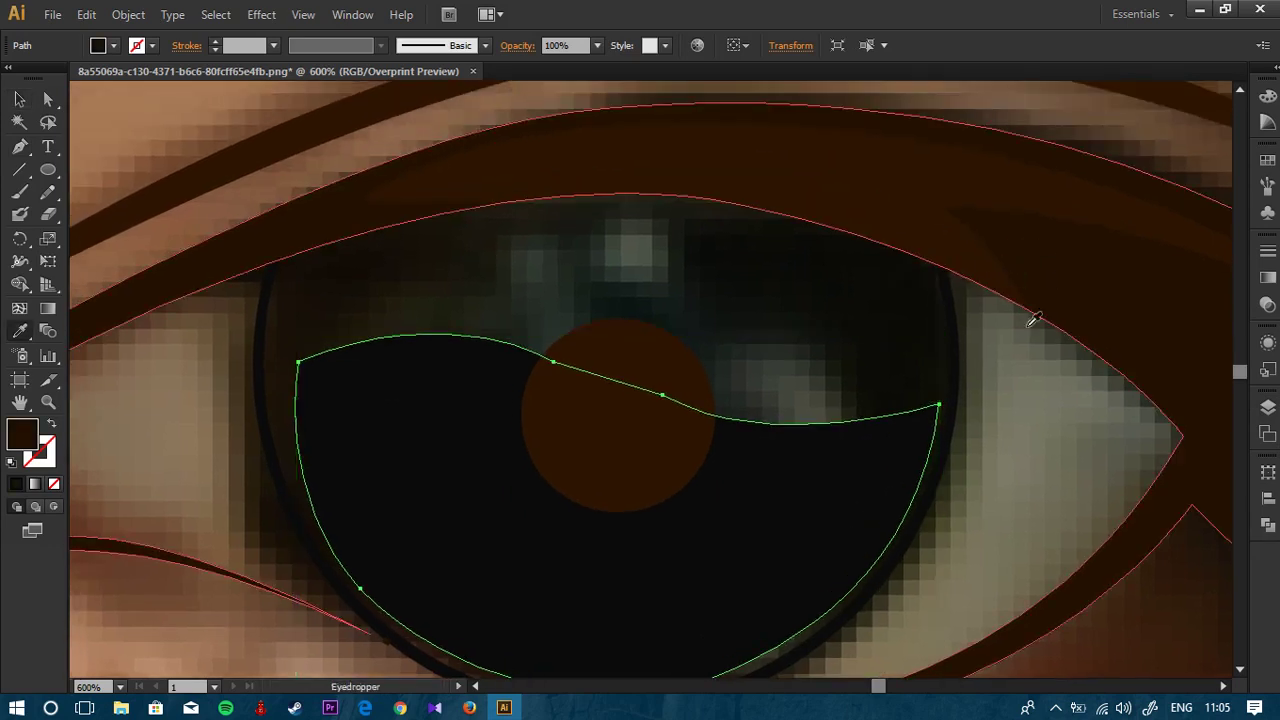
key("v")
left_click(1000, 355)
left_click_drag(785, 424, 779, 316)
Step: Recolour the pupil circle with the darker brown sampled from the eyelid's outer corner
left_click(674, 269)
key("i")
left_click(1070, 162)
key("v")
Step: Recolour the lower iris shape with the lighter brown sampled from the upper eyelid, and deselect it
left_click(766, 418)
key("i")
left_click(898, 143)
key("v")
left_click(1060, 340)
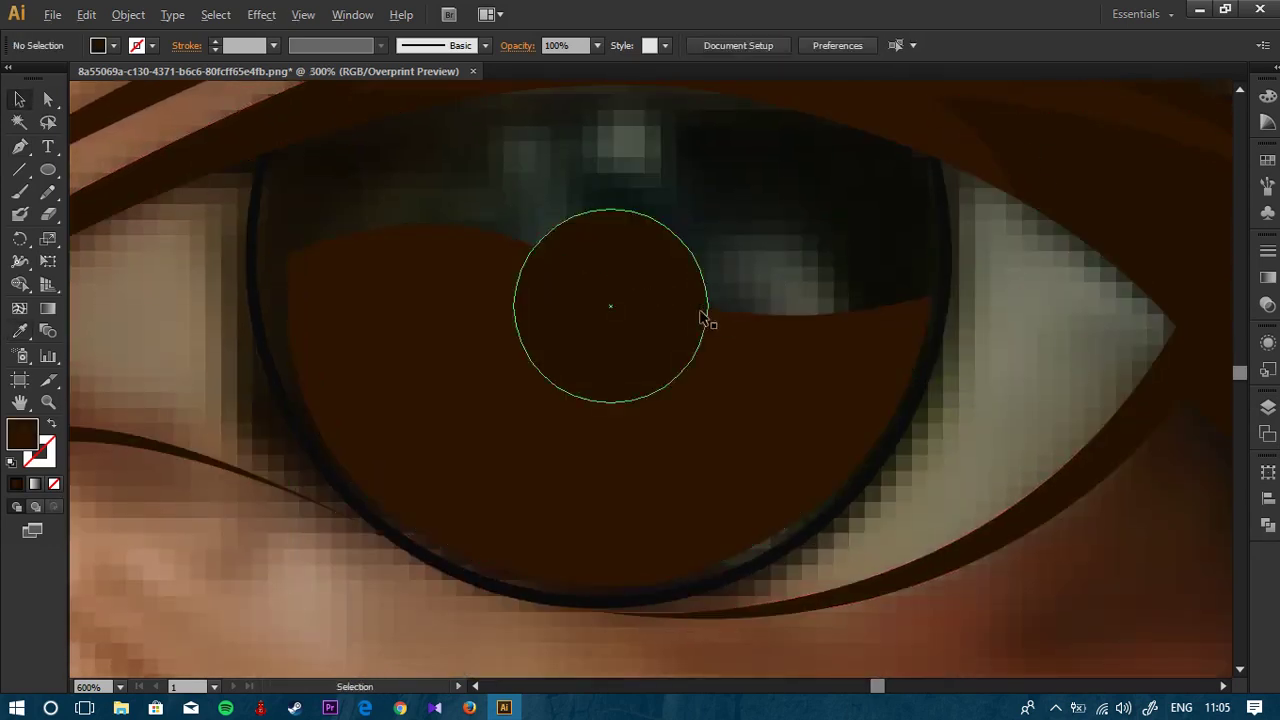
scroll(704, 318, "down", 1)
left_click_drag(831, 354, 871, 417)
scroll(650, 342, "up", 1)
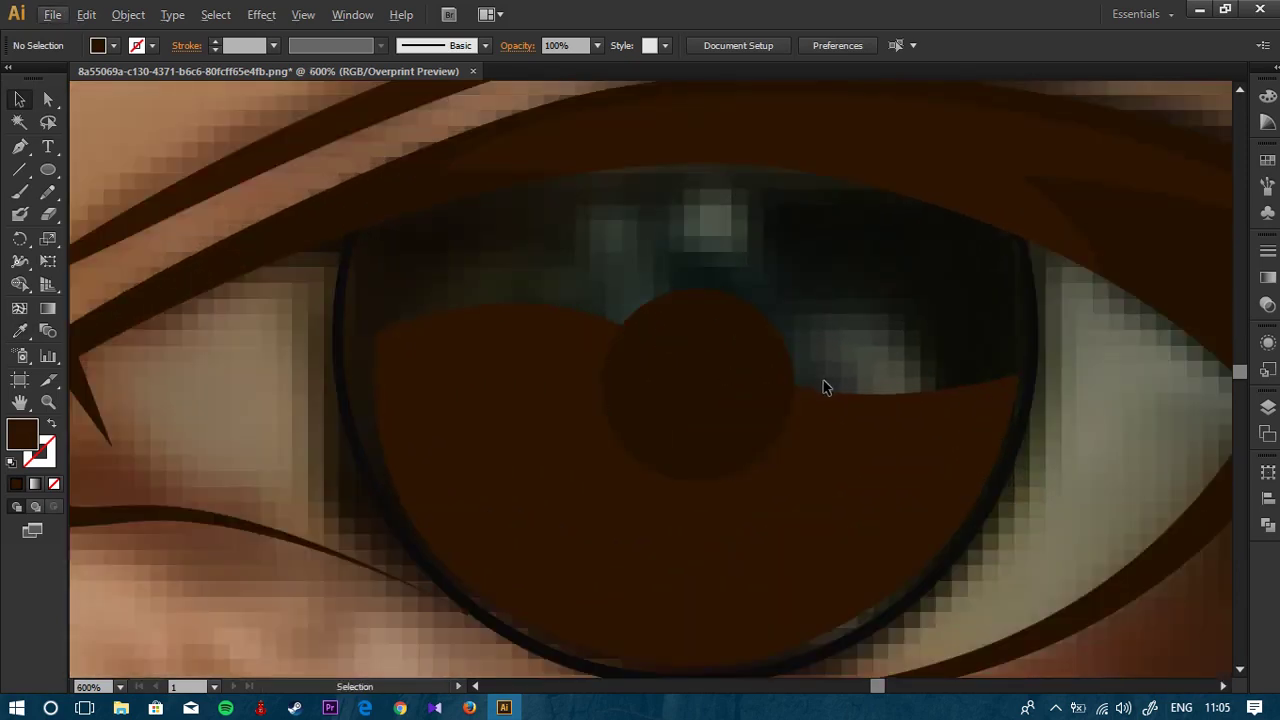
scroll(589, 466, "down", 2)
scroll(340, 568, "up", 1)
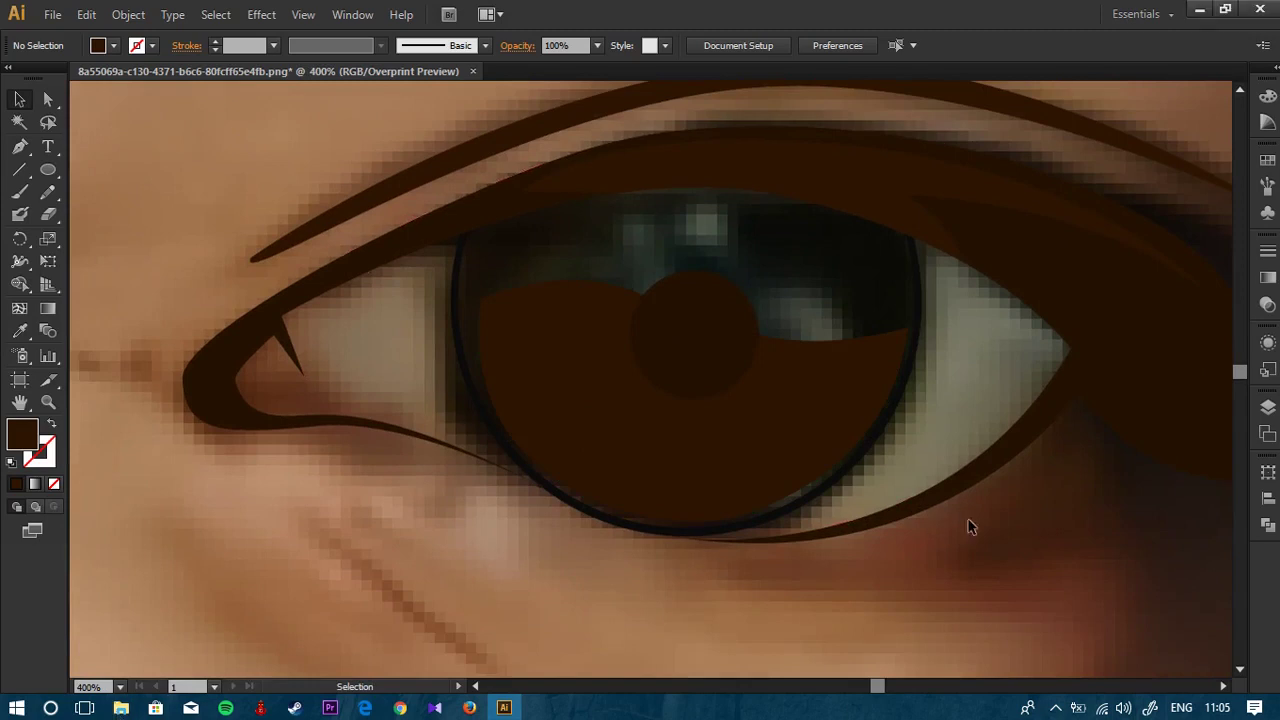
Step: Switch to File Explorer, look through the images in the Downloads folder for a colour palette, and return to the artwork
key("super+e")
left_click_drag(1010, 498, 903, 436)
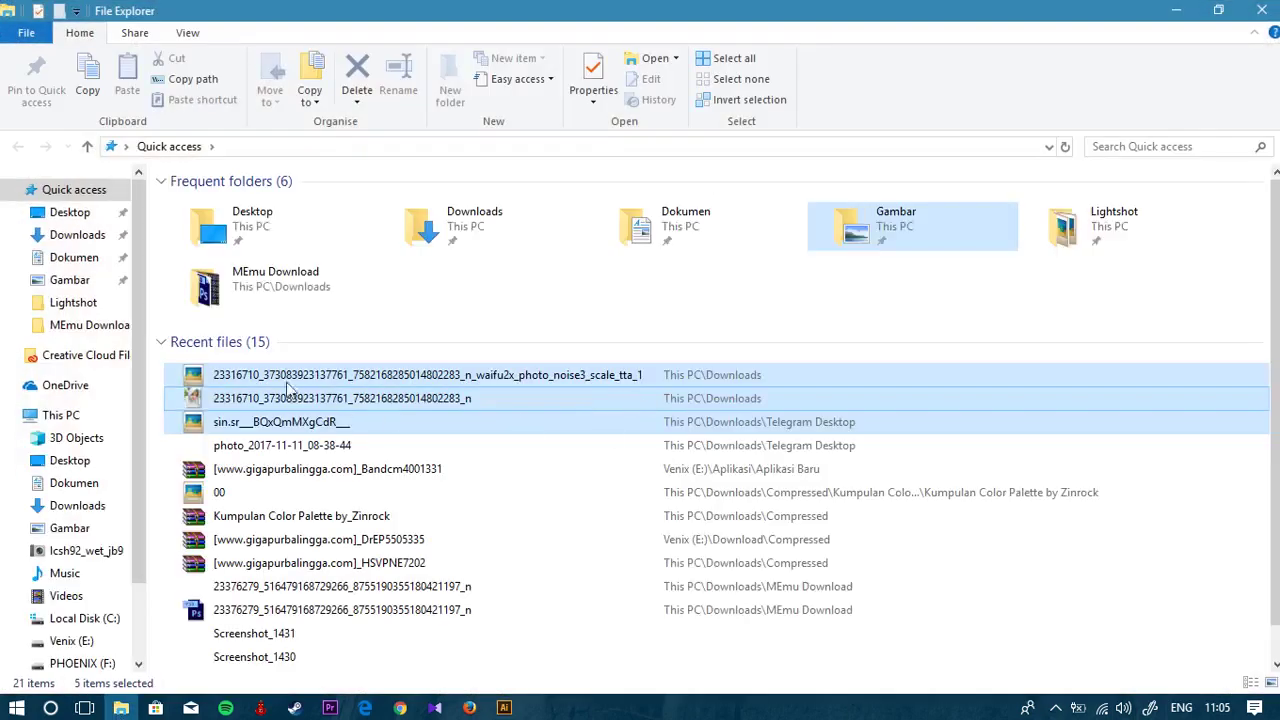
left_click(63, 213)
left_click(57, 234)
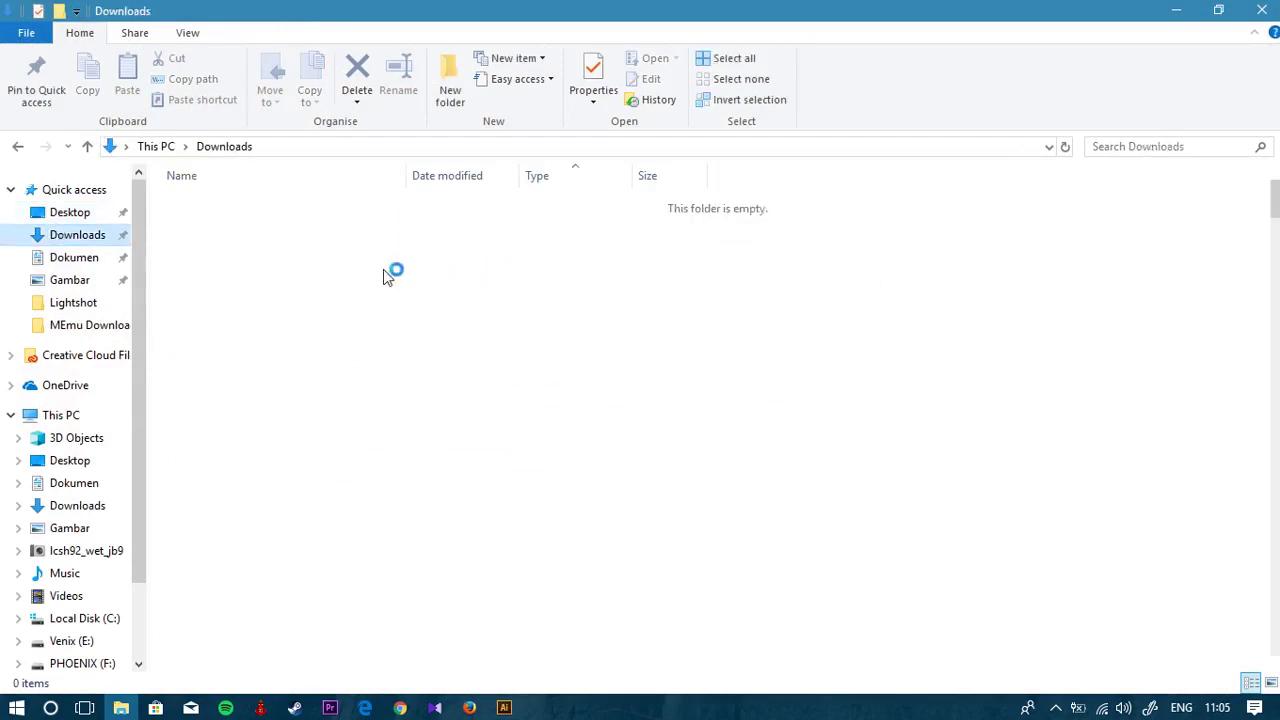
scroll(1100, 200, "down", 5)
scroll(1100, 200, "down", 10)
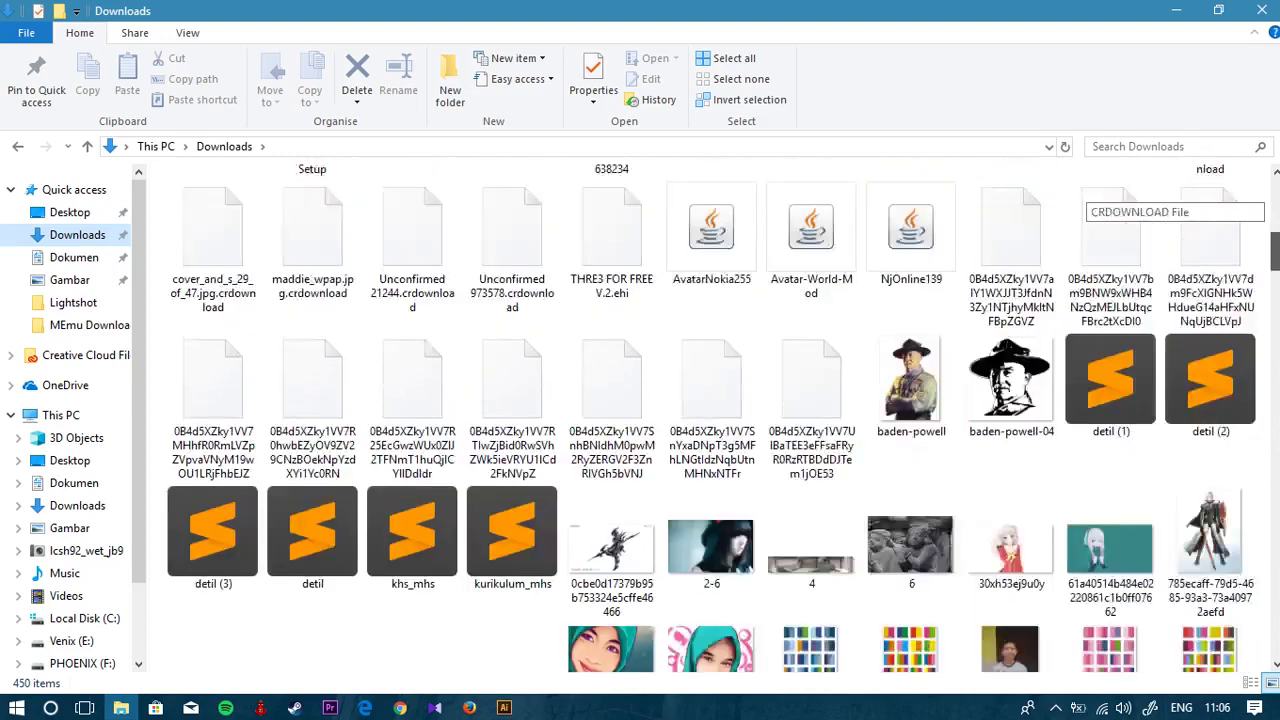
scroll(1100, 200, "down", 1)
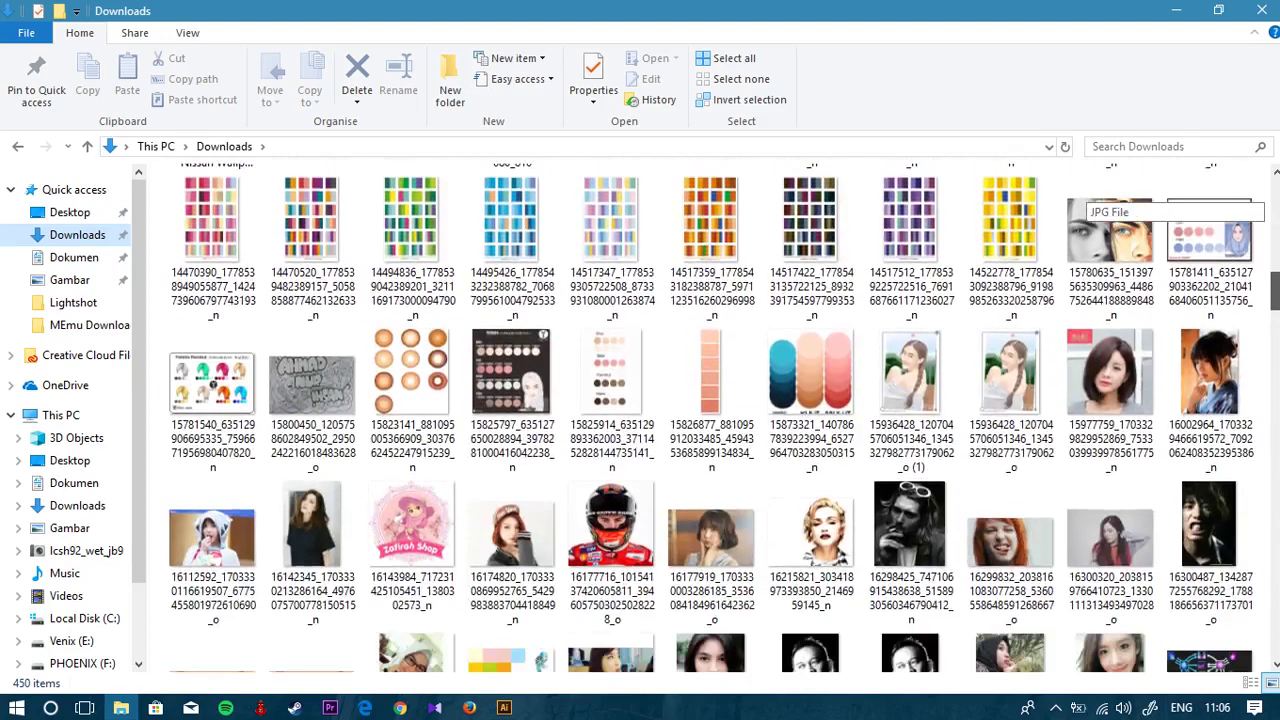
left_click_drag(1277, 299, 1274, 462)
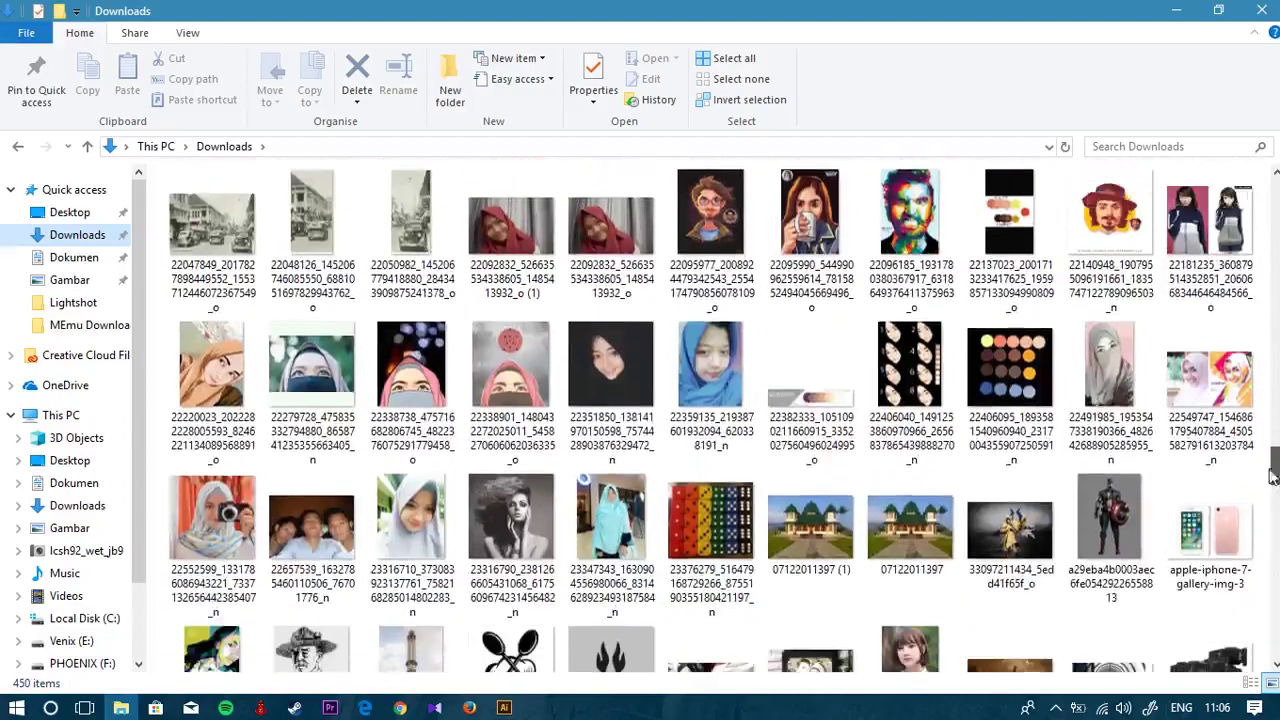
left_click(1010, 380)
scroll(1010, 380, "down", 3)
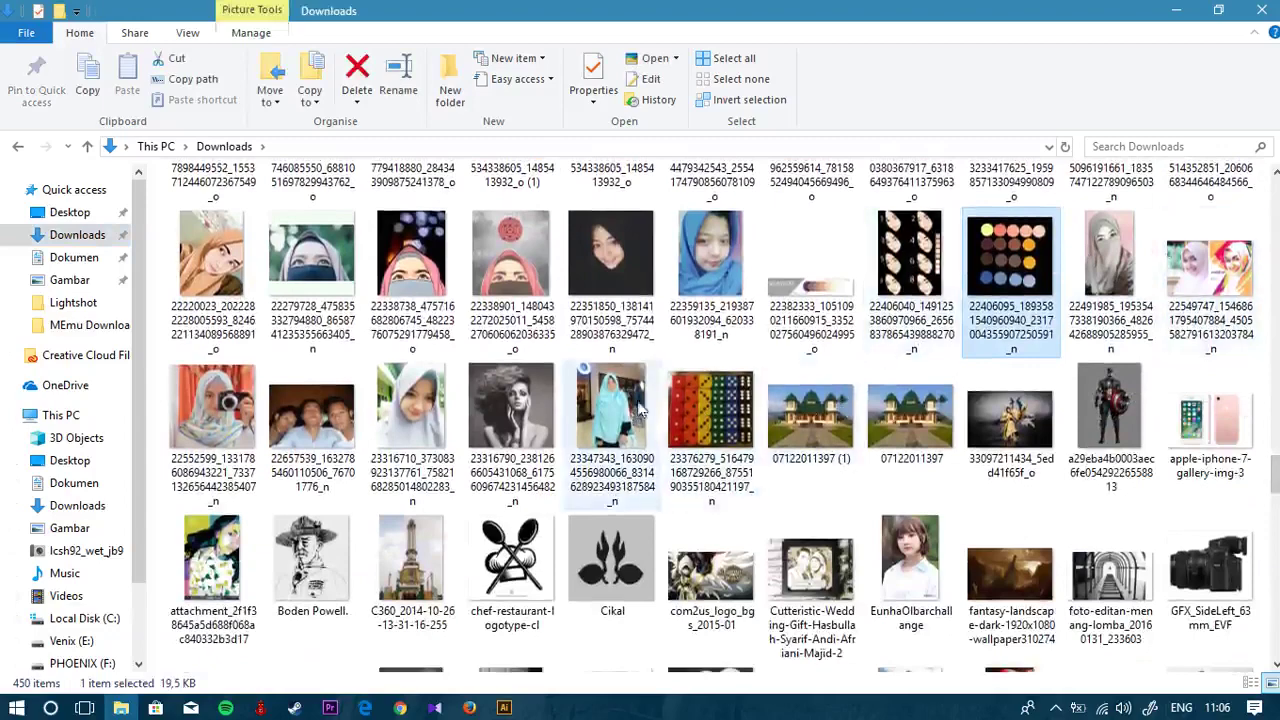
left_click(1176, 10)
Step: Set the lower iris shape's fill to dark blue #03012b and check it against the whole eye
left_click(727, 452)
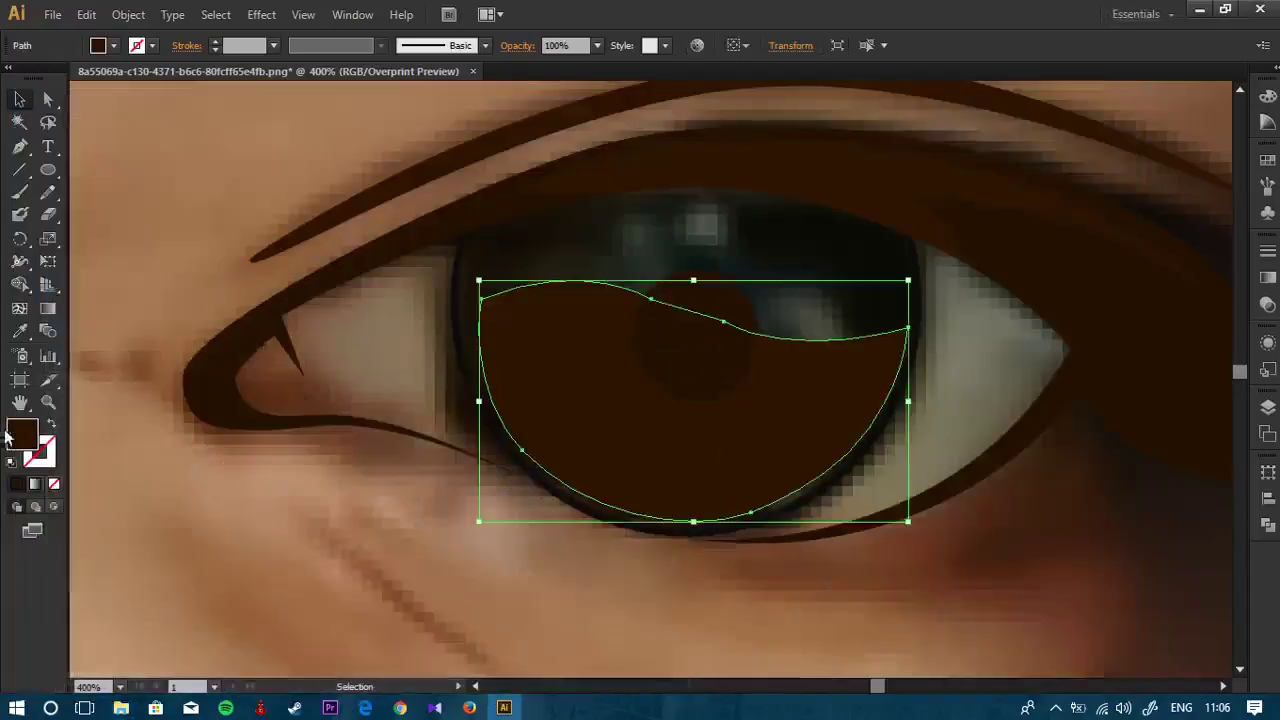
double_click(22, 432)
left_click_drag(1025, 507, 1040, 477)
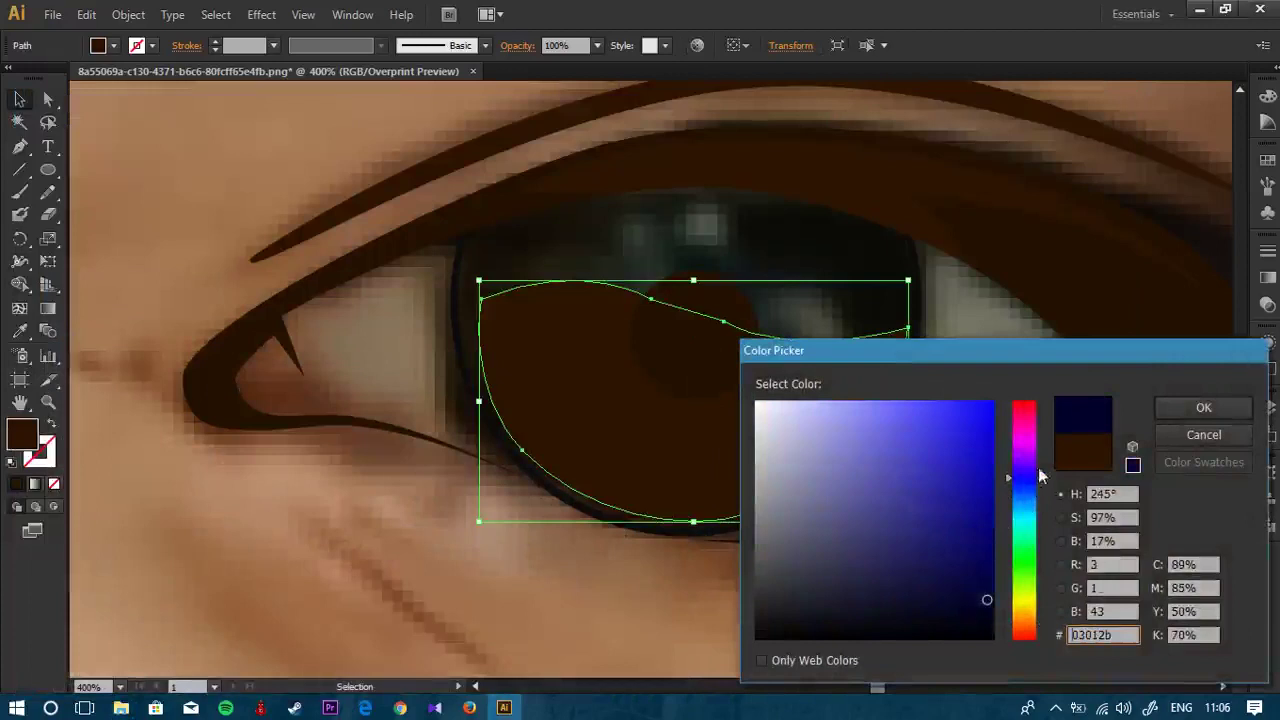
left_click(1208, 408)
left_click(885, 424)
scroll(862, 364, "down", 6)
scroll(858, 362, "up", 4)
scroll(797, 368, "up", 5)
Step: Set the pupil circle's fill to very dark blue #040021 and deselect it
left_click(800, 365)
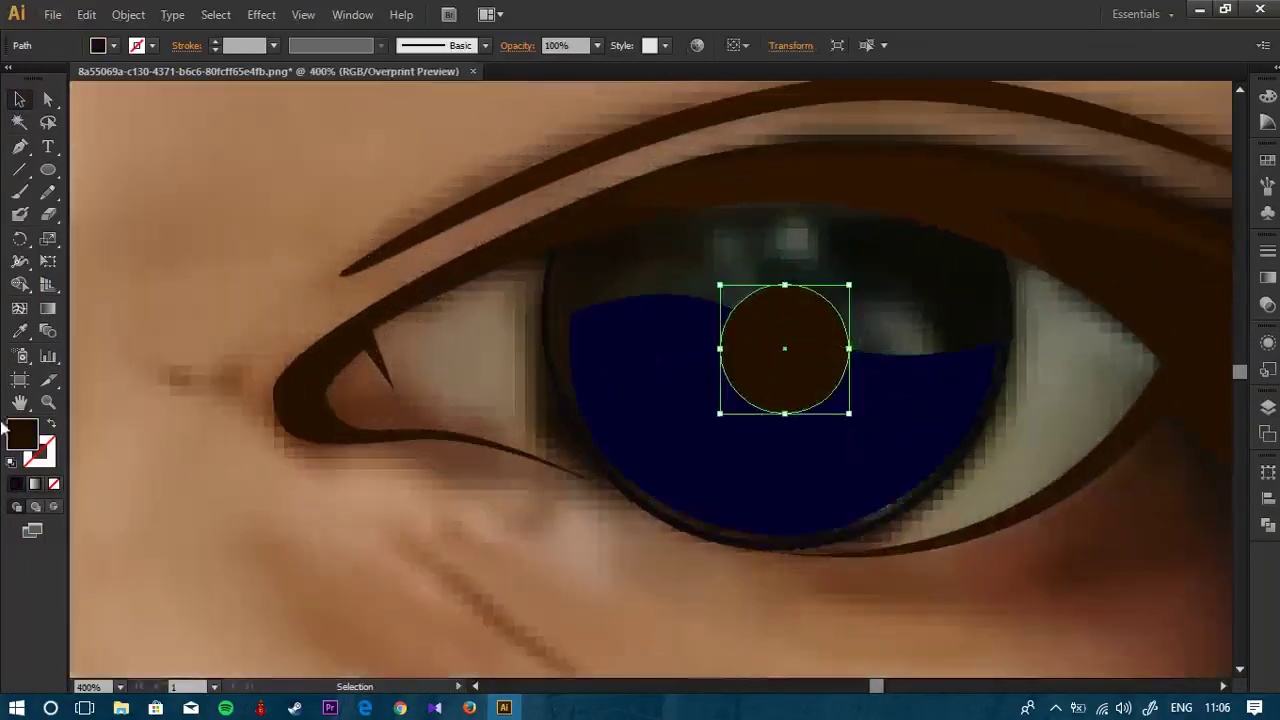
double_click(22, 433)
left_click_drag(1030, 507, 1035, 474)
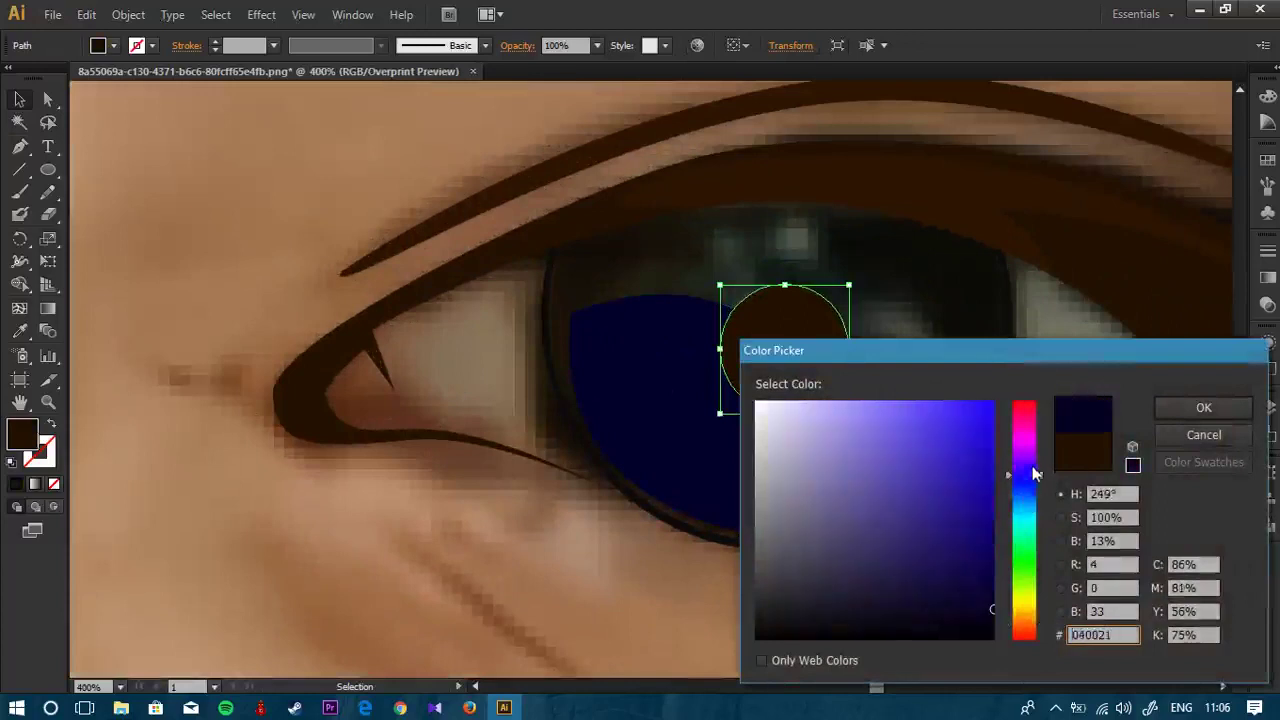
left_click(1183, 408)
key("ctrl+shift+a")
scroll(790, 360, "down", 1)
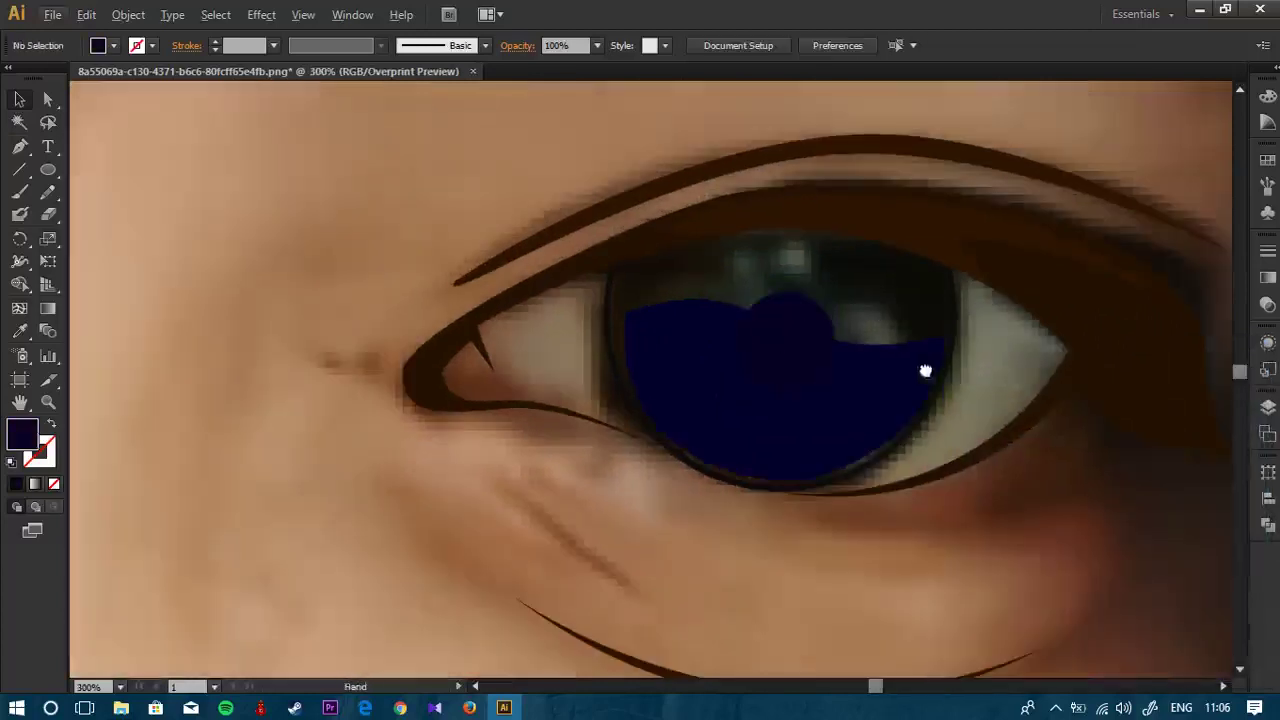
left_click_drag(926, 371, 873, 369)
Step: Undo the blue fills on the pupil and the lower iris shape
key("ctrl+z")
key("ctrl+z")
left_click(894, 369)
Step: Start a Pen path at the iris ring's upper left and trace it beneath the upper eyelid to the ring's upper right
scroll(762, 337, "up", 1)
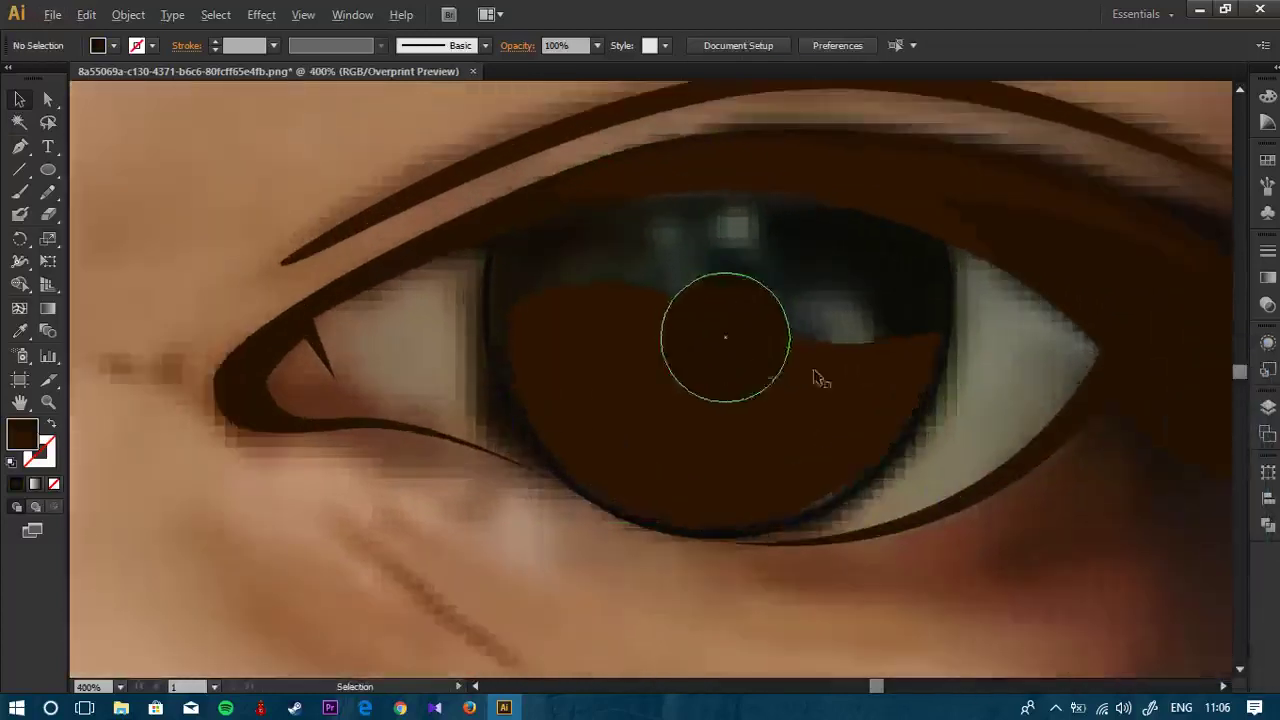
scroll(815, 378, "up", 1)
left_click(438, 214)
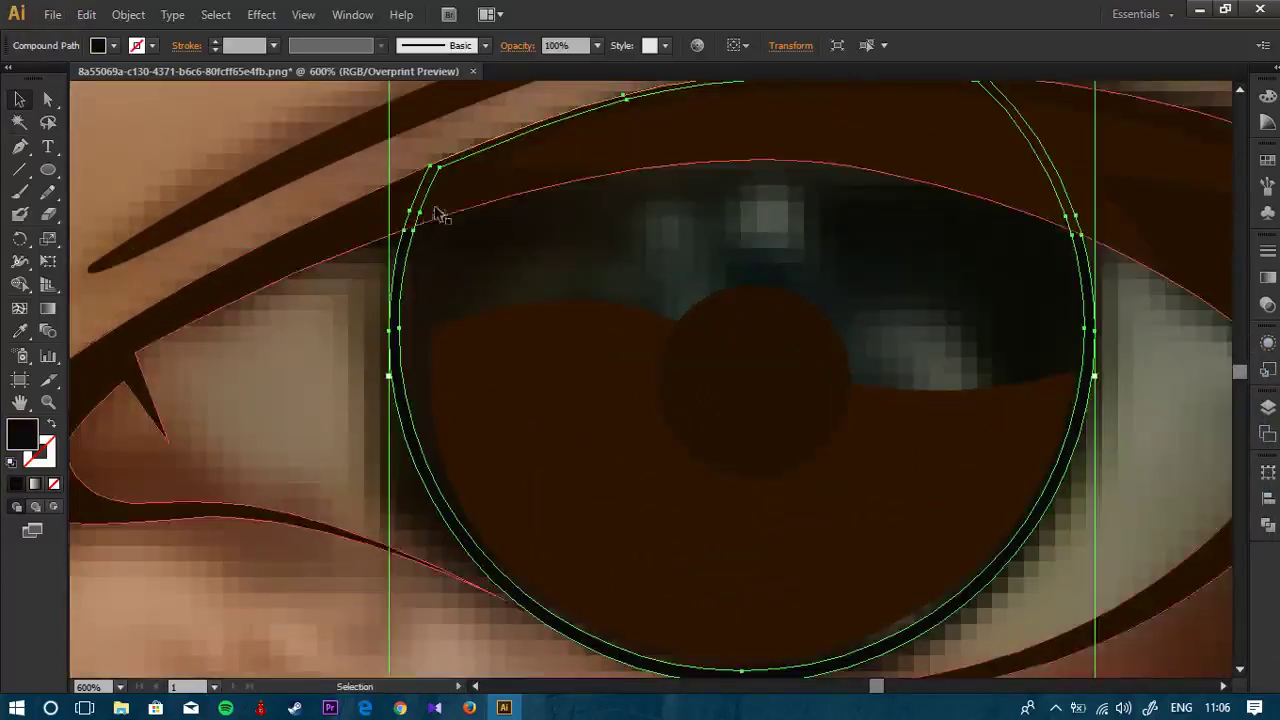
scroll(438, 214, "up", 2)
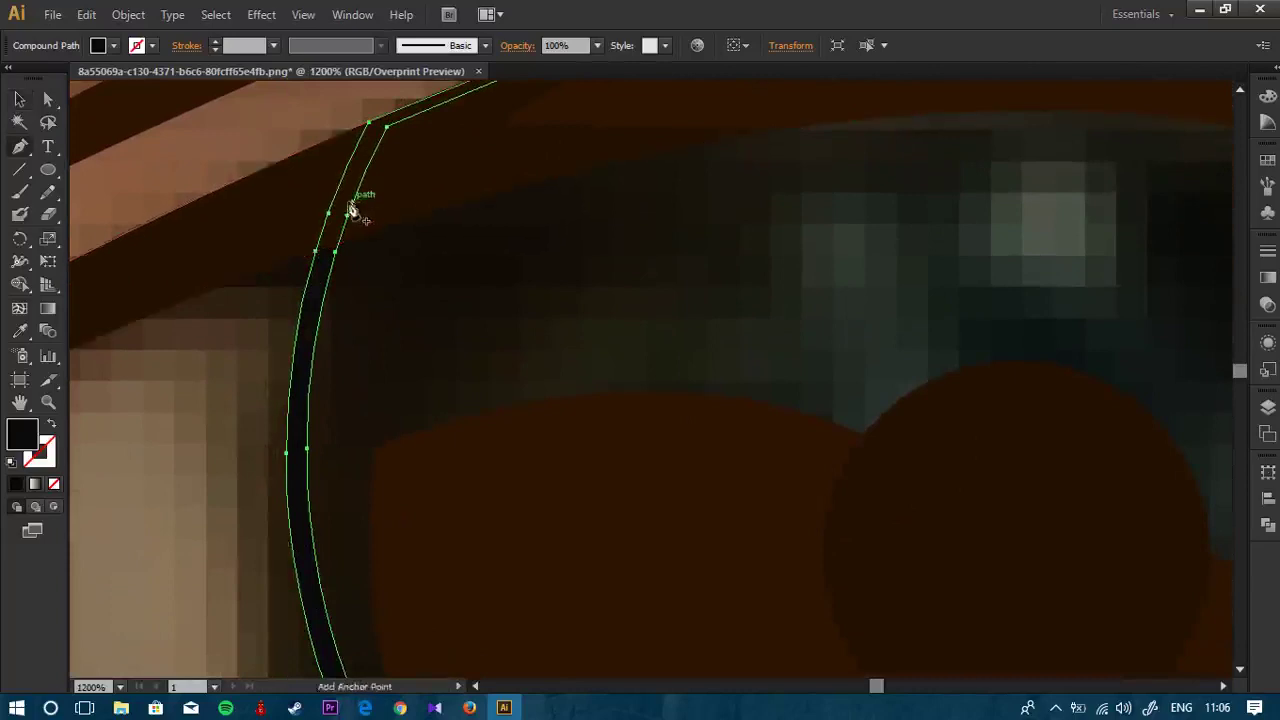
left_click(343, 206)
left_click_drag(532, 151, 366, 189)
left_click(1055, 708)
scroll(661, 309, "down", 1)
left_click_drag(921, 177, 438, 137)
left_click_drag(731, 206, 766, 237)
Step: Continue the Pen path down the right side of the iris, following the dark ring
scroll(757, 250, "up", 2)
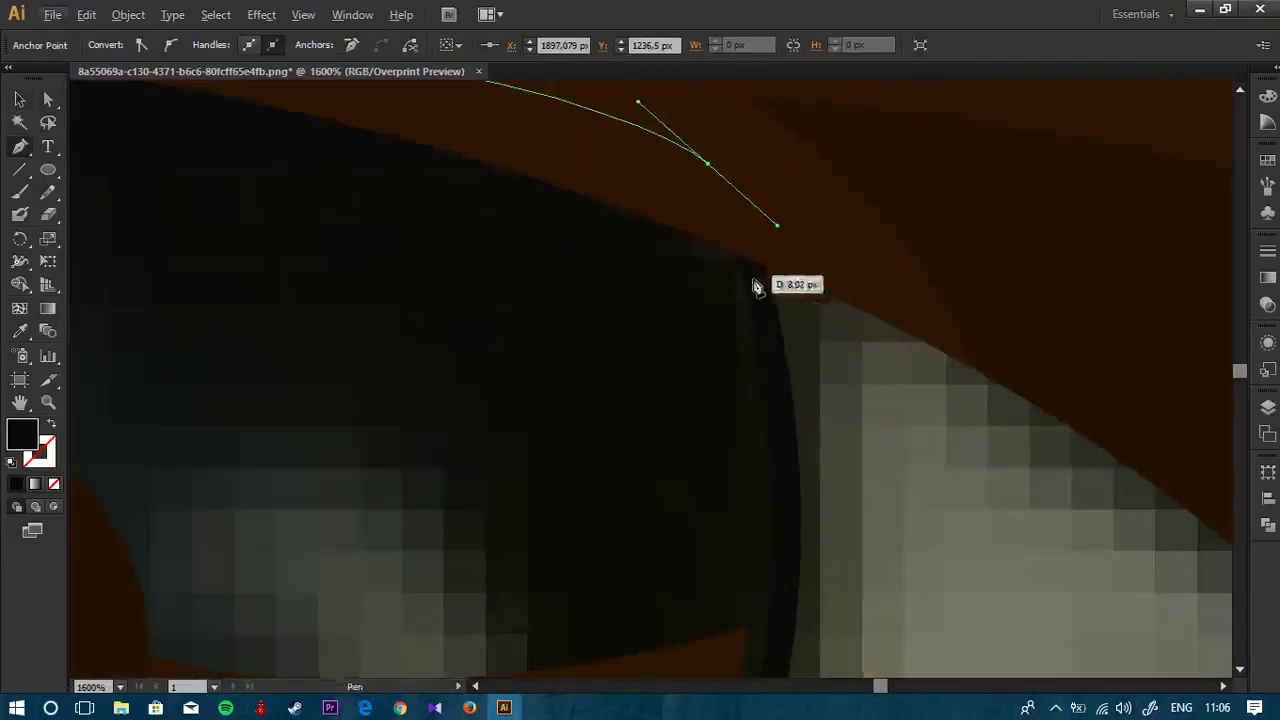
left_click_drag(755, 292, 721, 220)
left_click_drag(757, 367, 711, 222)
left_click_drag(711, 280, 711, 303)
left_click_drag(708, 444, 708, 229)
left_click_drag(669, 339, 654, 395)
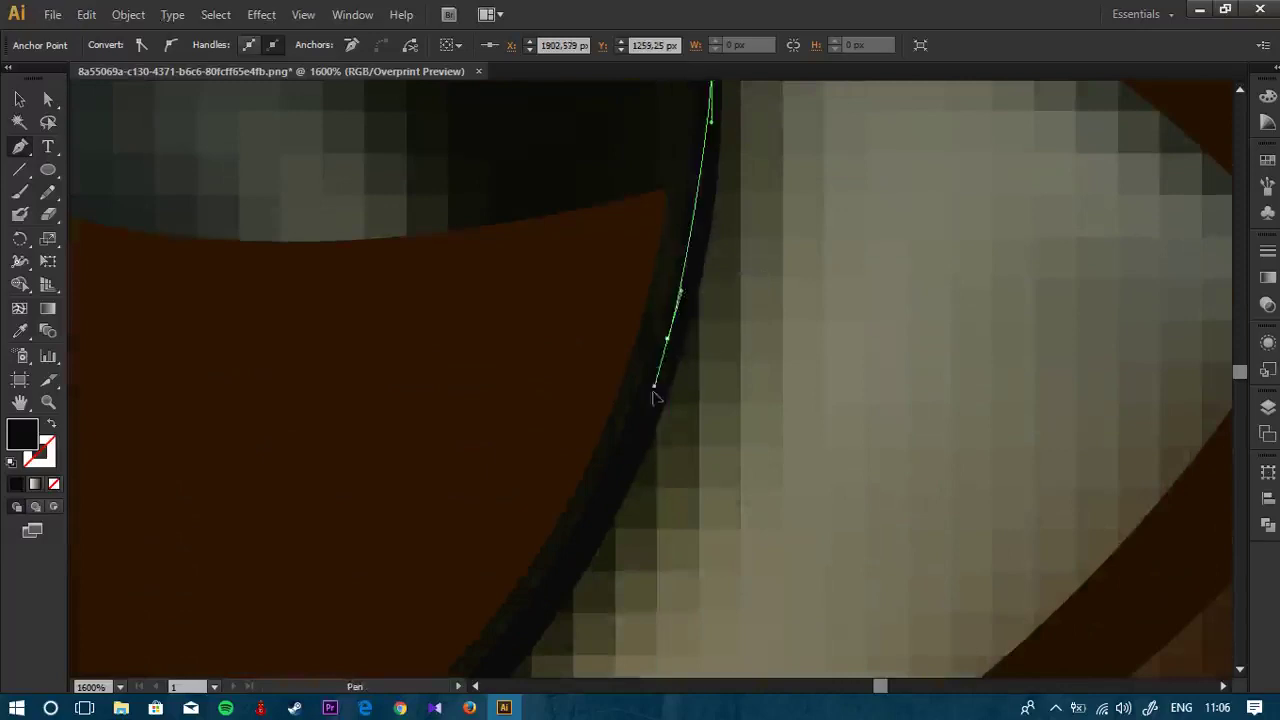
left_click_drag(543, 575, 746, 309)
scroll(670, 450, "down", 1)
scroll(668, 458, "down", 2)
Step: Trace the path around the bottom and up the left side of the iris, closing it at its starting point
left_click_drag(588, 443, 438, 540)
left_click_drag(346, 540, 778, 420)
left_click_drag(479, 395, 315, 360)
left_click_drag(217, 296, 660, 551)
left_click_drag(465, 273, 383, 110)
left_click_drag(397, 169, 486, 599)
left_click_drag(540, 195, 574, 114)
scroll(590, 118, "up", 3)
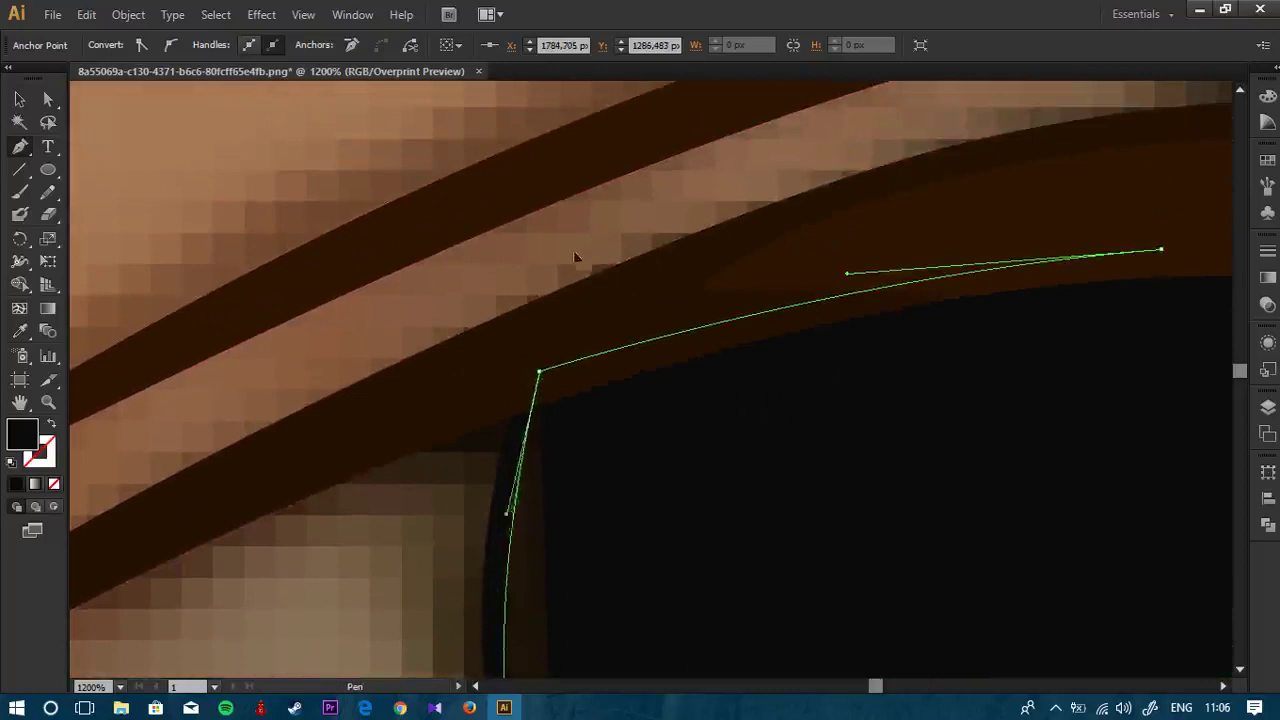
left_click_drag(607, 214, 604, 216)
Step: Fill the new full-iris shape with the dark brown sampled from the upper eyelid shape
key("i")
left_click(864, 239)
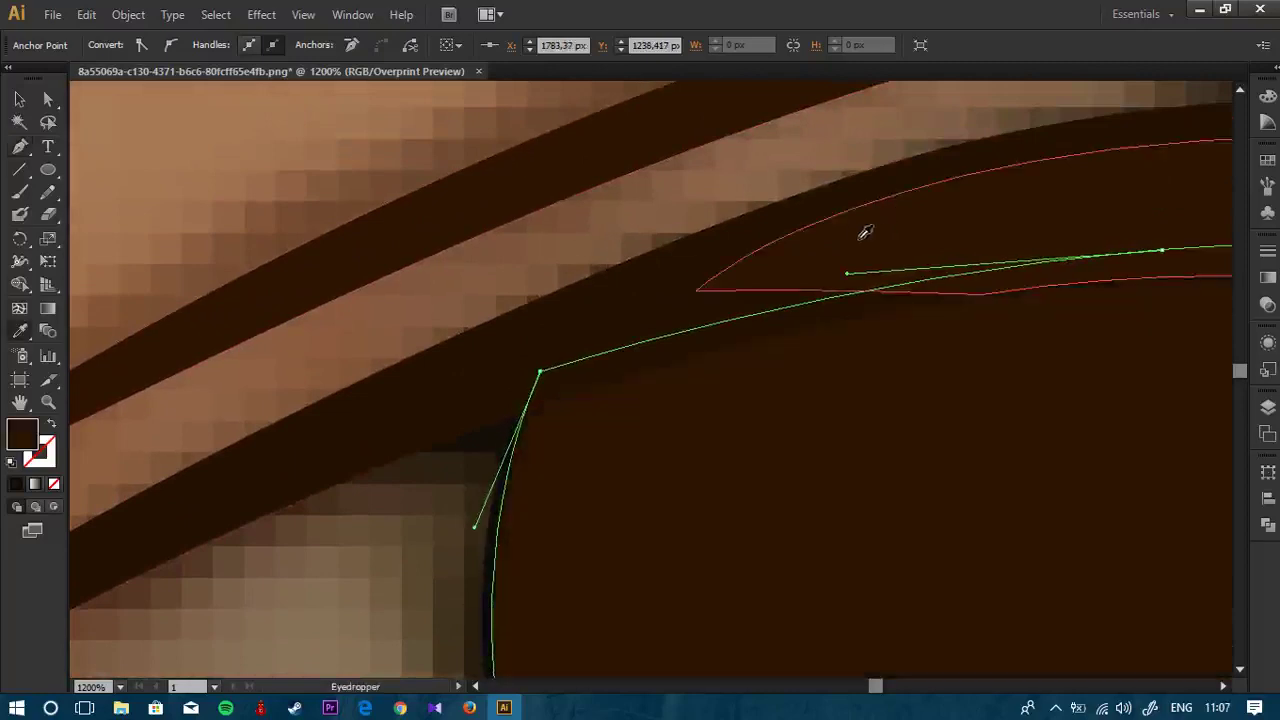
scroll(864, 239, "down", 1)
scroll(1049, 300, "down", 2)
scroll(980, 276, "right", 5)
Step: Move the full-iris shape to the bottom of the Mata layer, behind the pupil and the lower iris shape
key("v")
left_click(1268, 407)
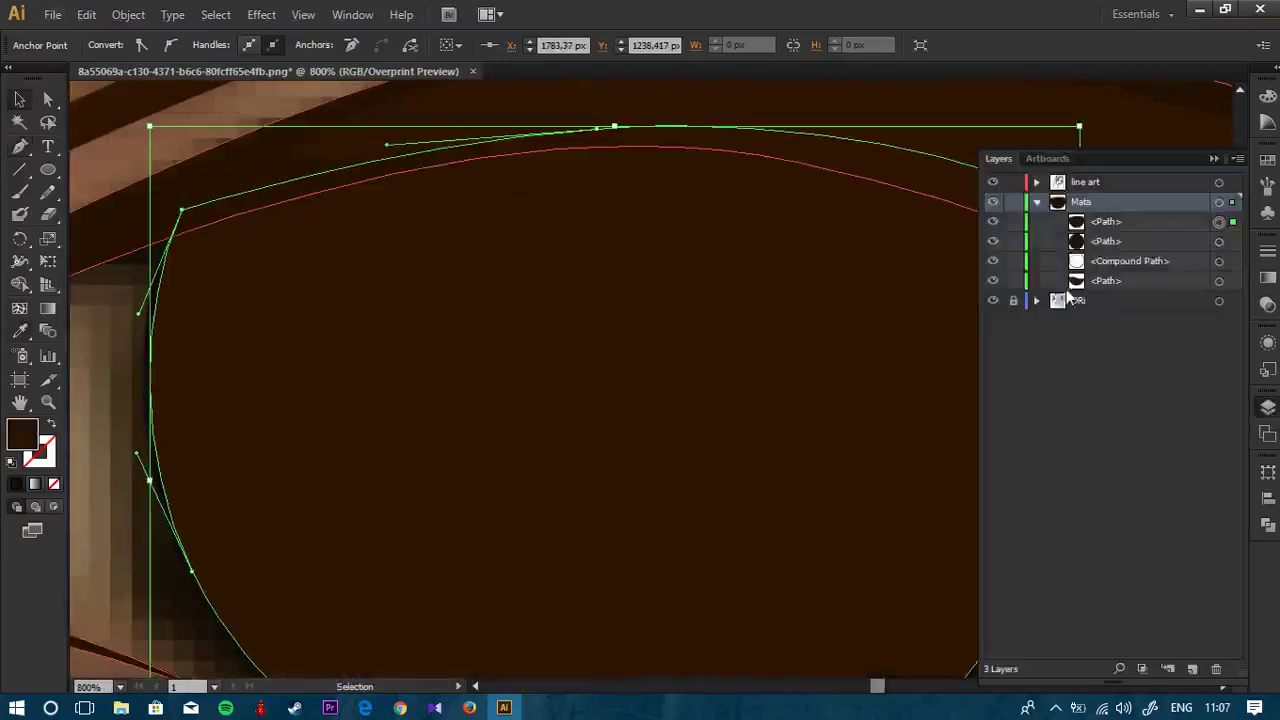
left_click_drag(1096, 225, 1098, 287)
left_click_drag(192, 425, 357, 329)
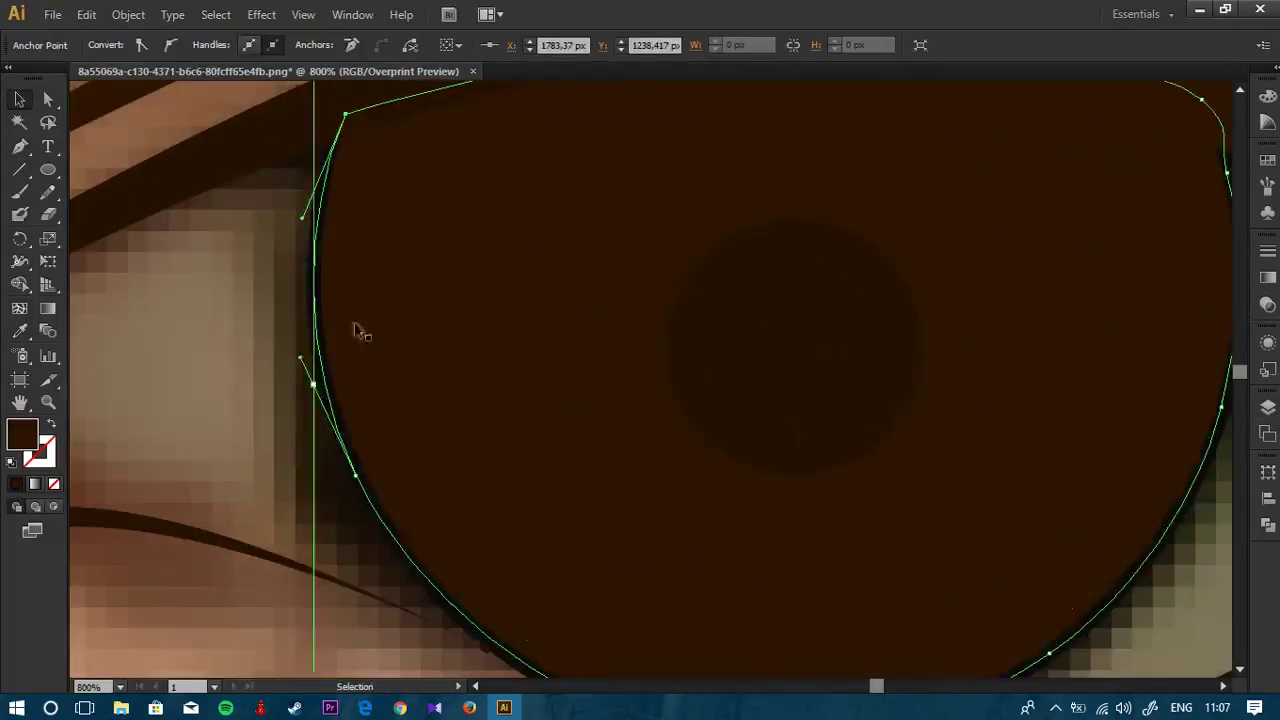
Step: Set the full-iris shape's fill to a lighter brown and check it against the whole eye
key("ctrl+shift+a")
left_click(420, 230)
double_click(24, 434)
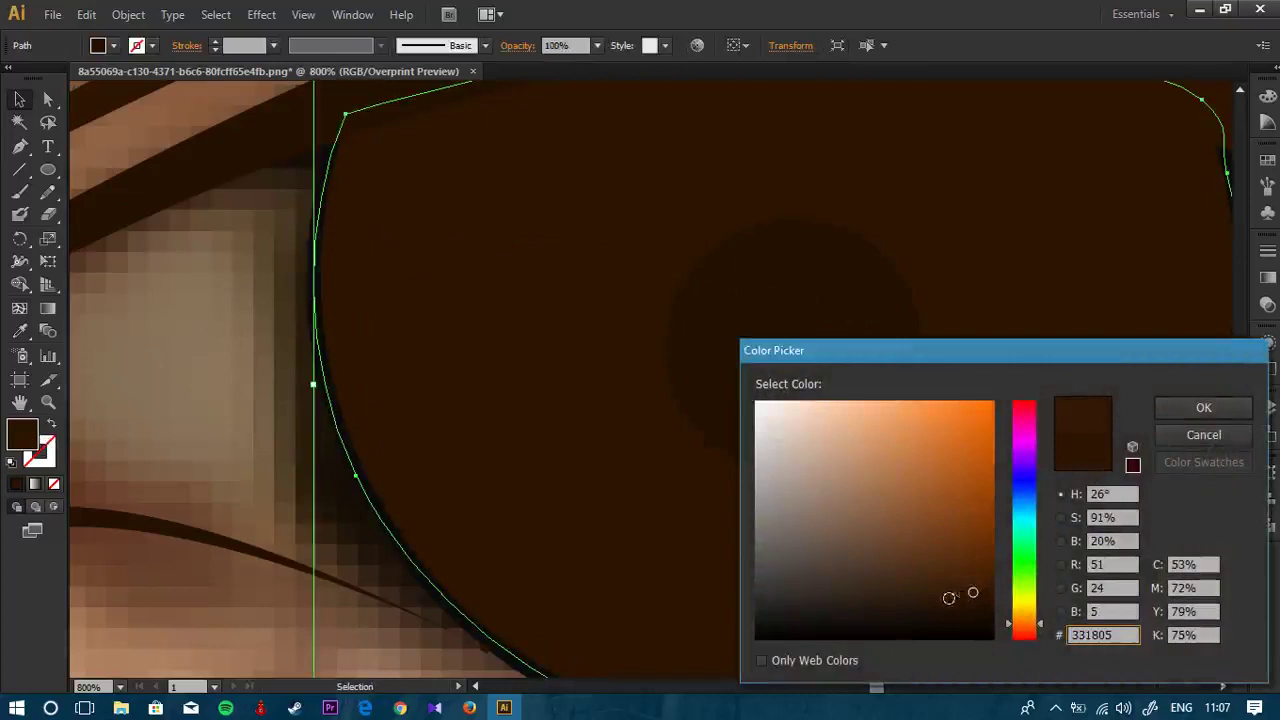
left_click(1212, 408)
left_click(268, 309)
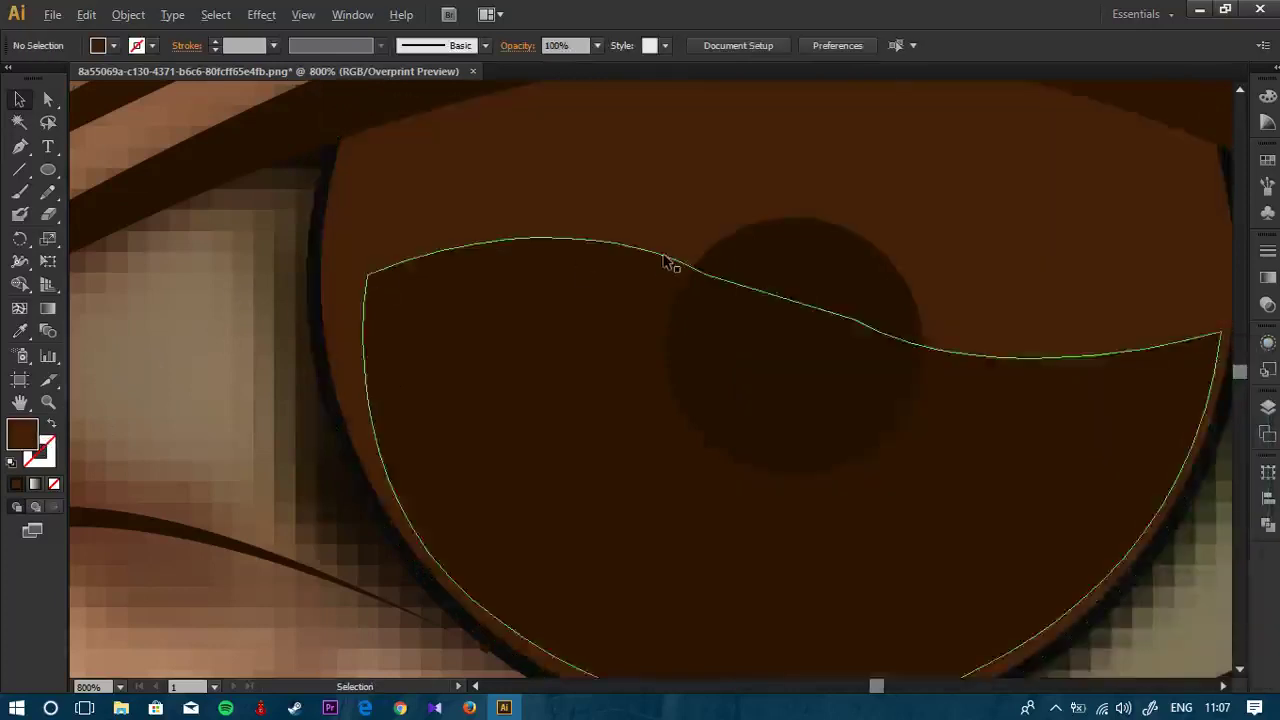
scroll(668, 260, "down", 4)
scroll(788, 277, "down", 4)
scroll(790, 280, "down", 2)
scroll(834, 405, "up", 2)
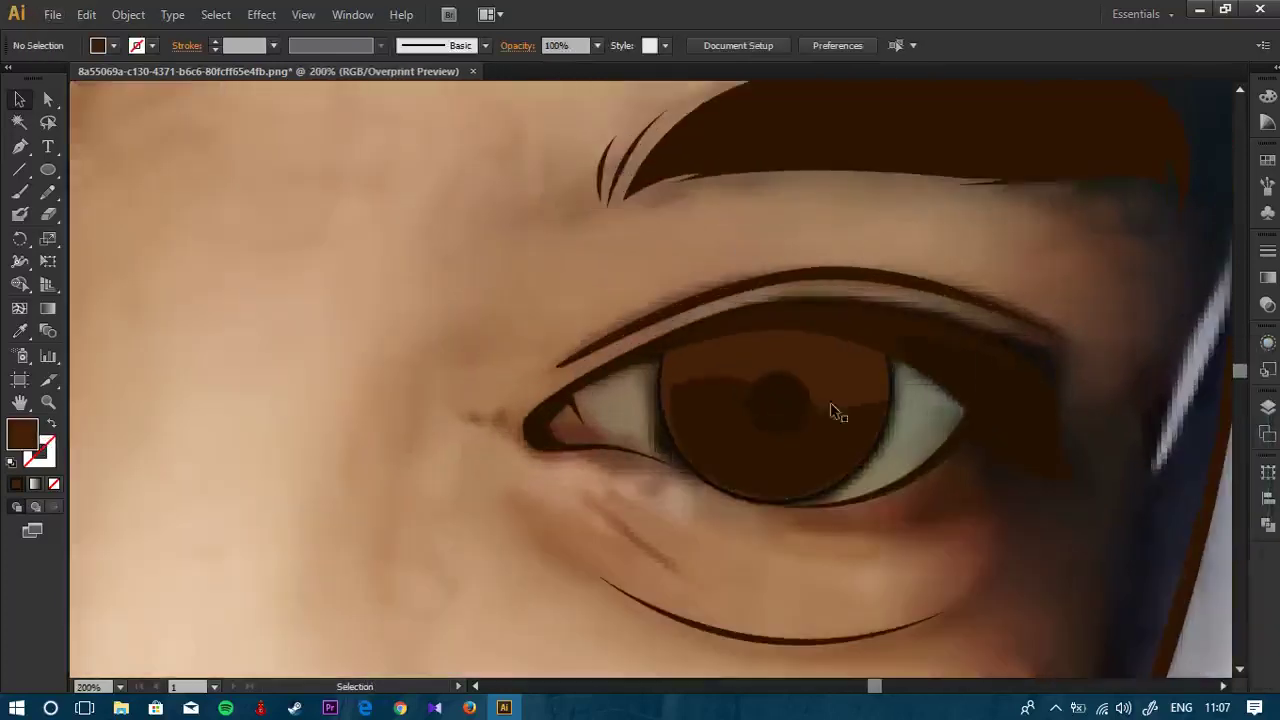
Step: Fill the full-iris shape with the dark brown sampled from the lower iris shape
left_click(836, 400)
scroll(834, 402, "up", 2)
key("i")
left_click(807, 476)
key("v")
Step: Set the lower iris shape's fill to #331803 and deselect it
left_click(821, 471)
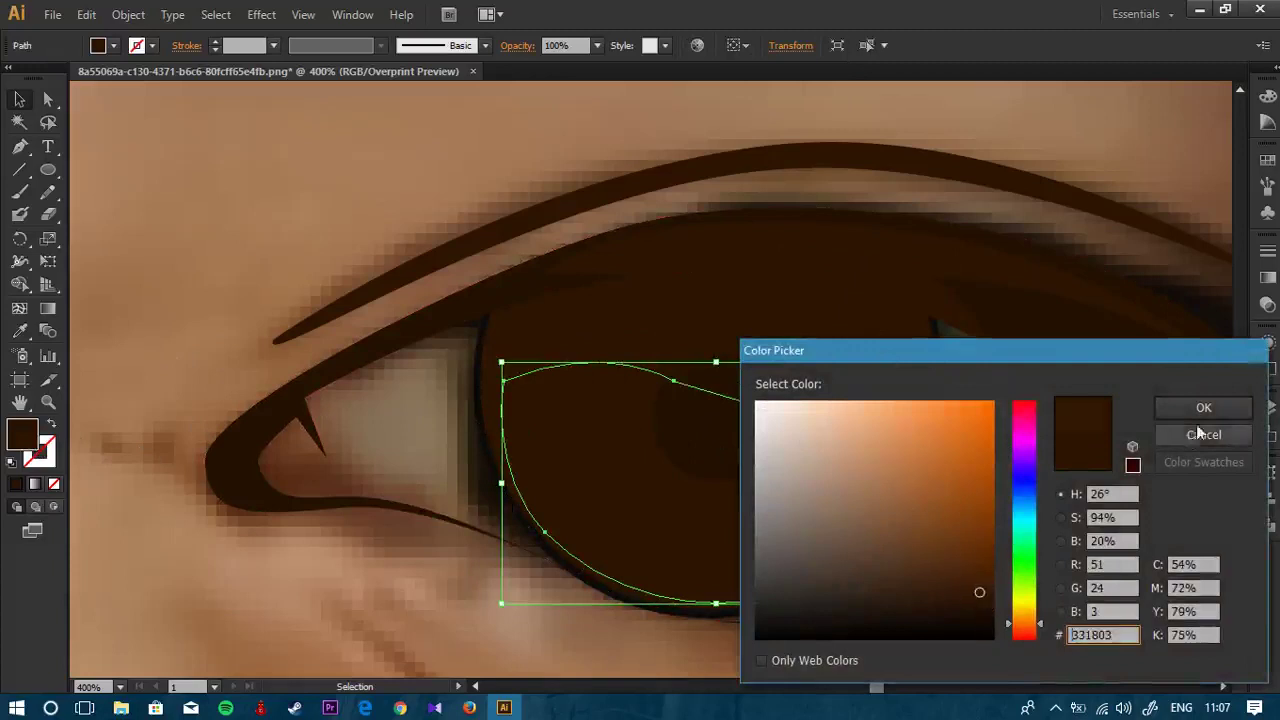
left_click(1168, 412)
left_click_drag(951, 404, 874, 360)
left_click(876, 358)
scroll(699, 269, "down", 2)
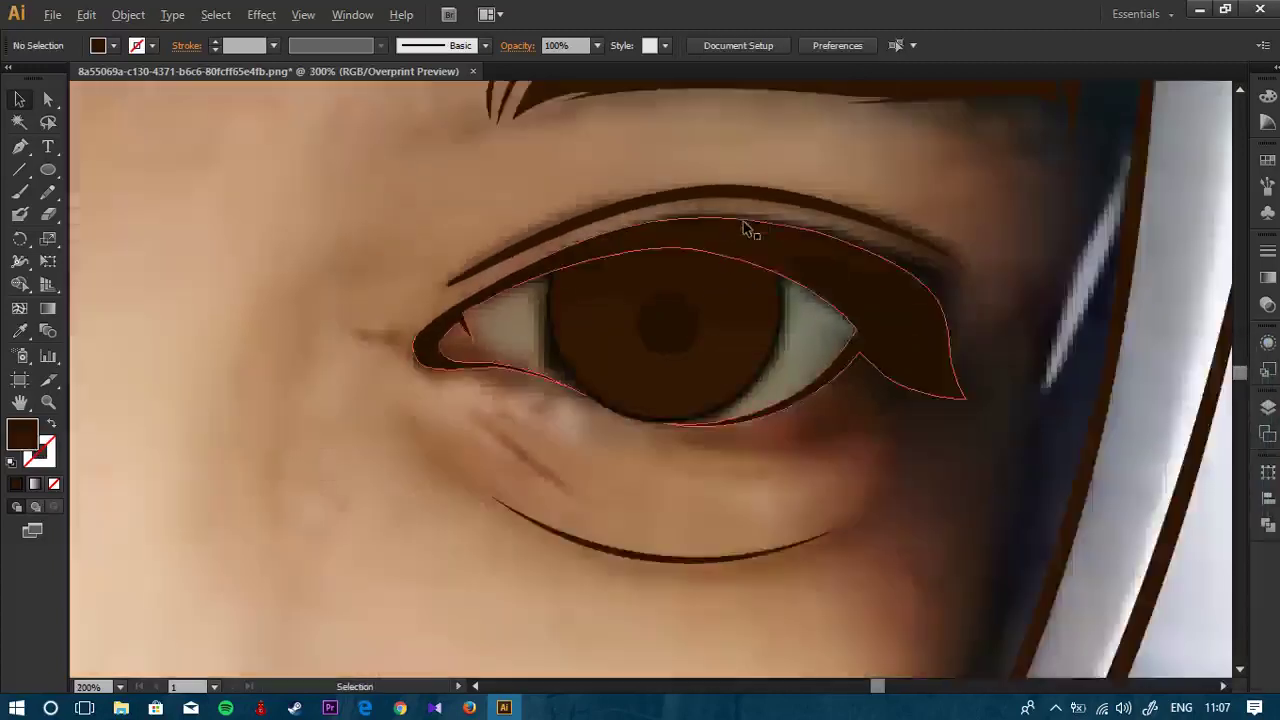
Step: Set the fill of the inner upper-eyelid shape to a very dark brown and check it against the whole eye
scroll(750, 240, "up", 1)
left_click(680, 287)
scroll(860, 245, "up", 2)
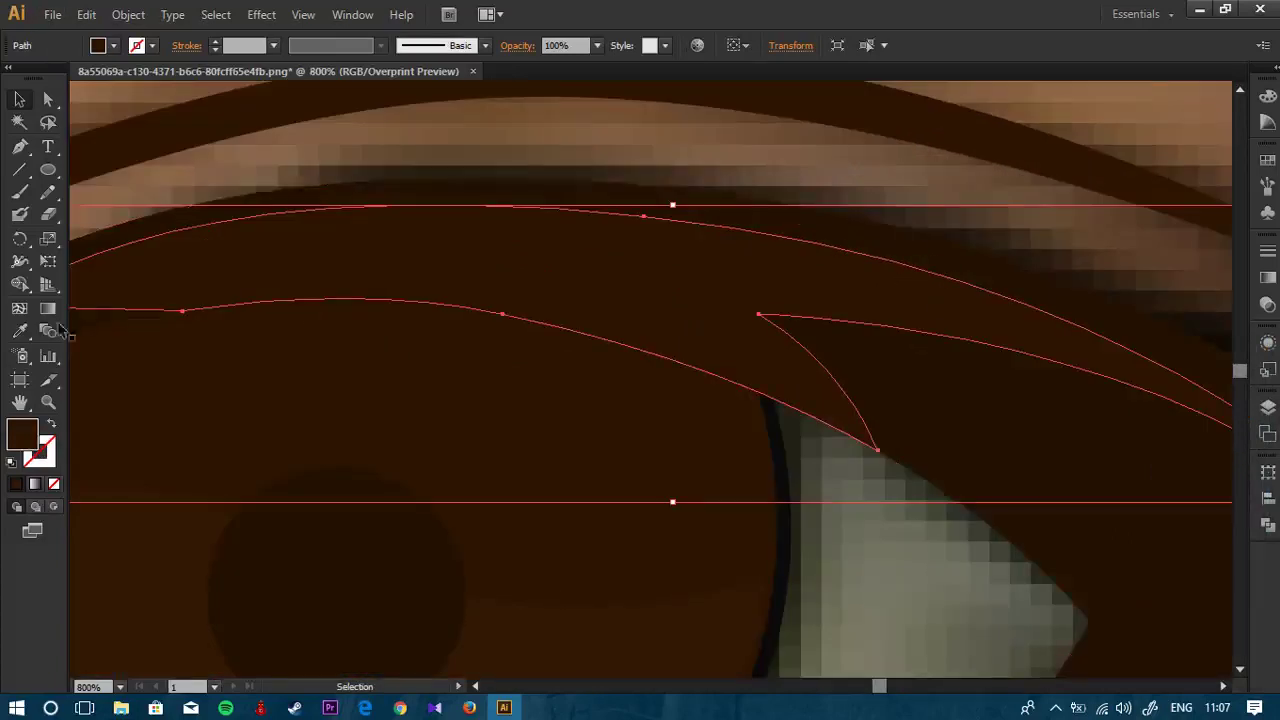
double_click(29, 435)
left_click(991, 612)
left_click(1203, 407)
scroll(943, 514, "down", 1)
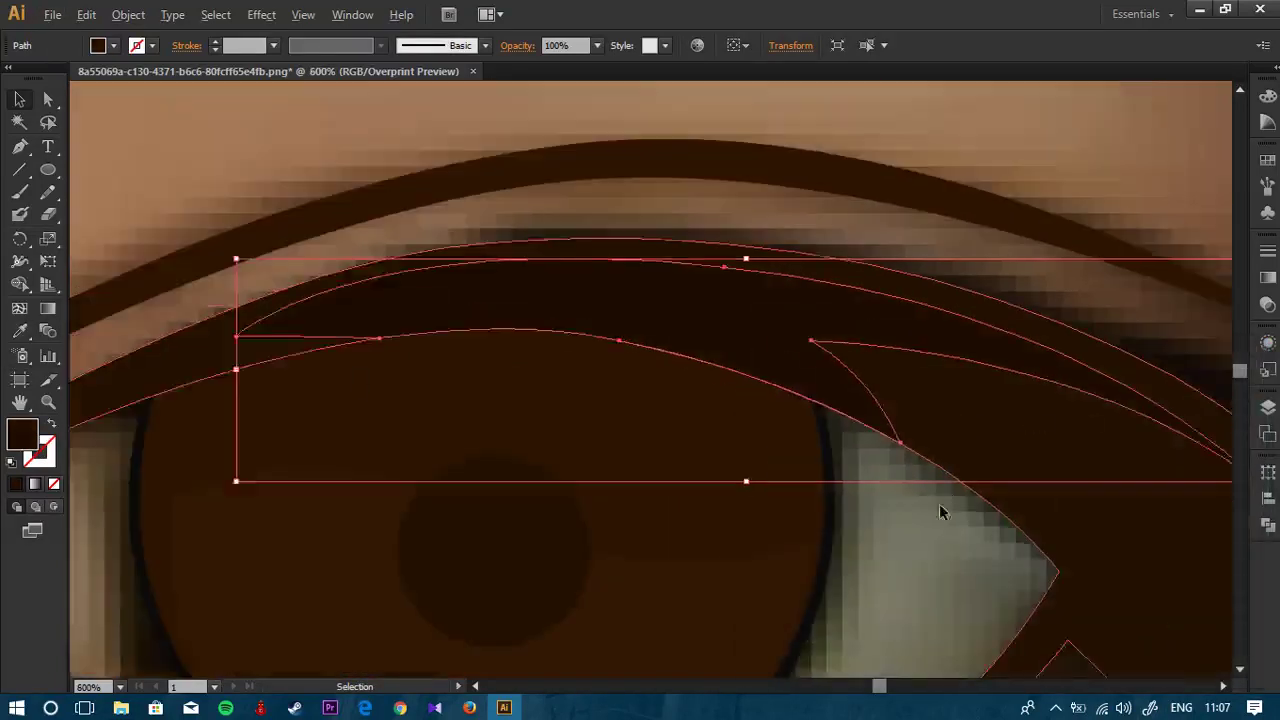
key("ctrl+shift+a")
scroll(965, 278, "down", 2)
left_click_drag(965, 278, 938, 180)
scroll(932, 182, "down", 2)
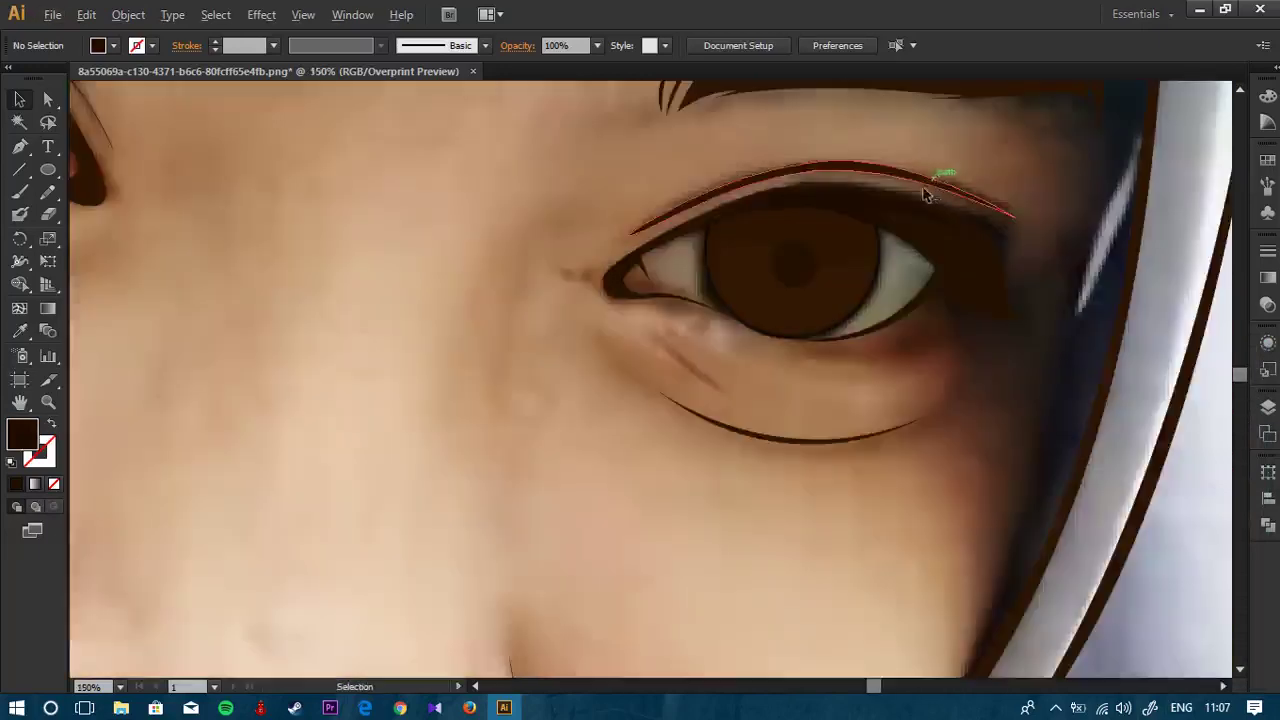
Step: Set the lower iris shape's fill to brown #3f1e07 and deselect it
scroll(926, 184, "up", 2)
left_click(586, 362)
scroll(586, 340, "up", 1)
left_click_drag(653, 281, 791, 284)
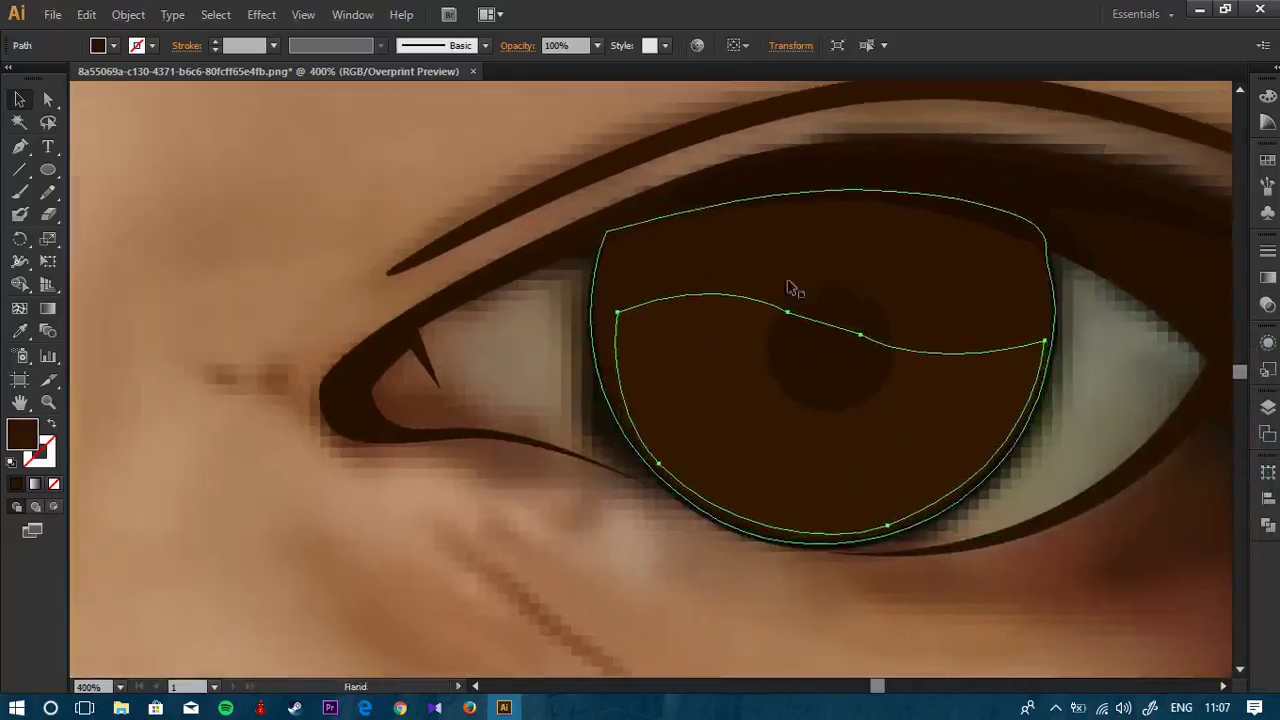
double_click(22, 433)
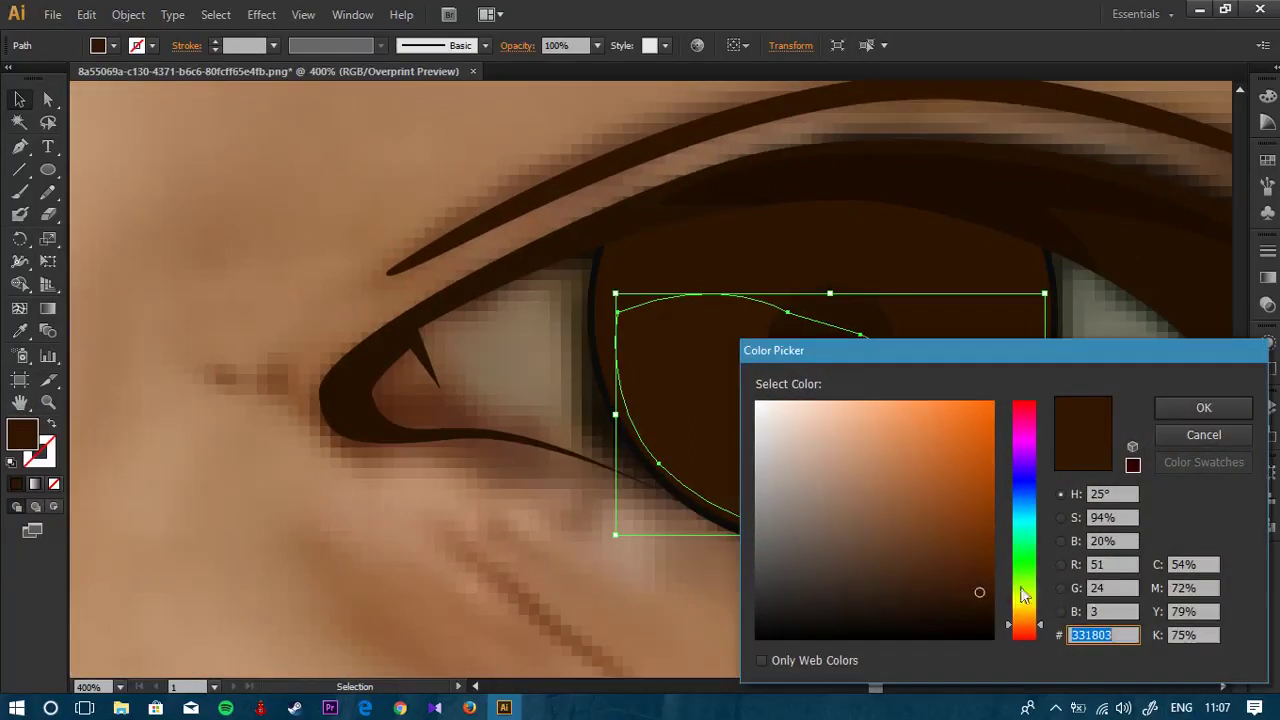
left_click(1212, 408)
left_click(329, 578)
left_click_drag(840, 337, 677, 338)
scroll(717, 322, "up", 1)
left_click_drag(667, 286, 665, 215)
left_click_drag(534, 240, 576, 267)
key("p")
key("p")
scroll(510, 323, "up", 1)
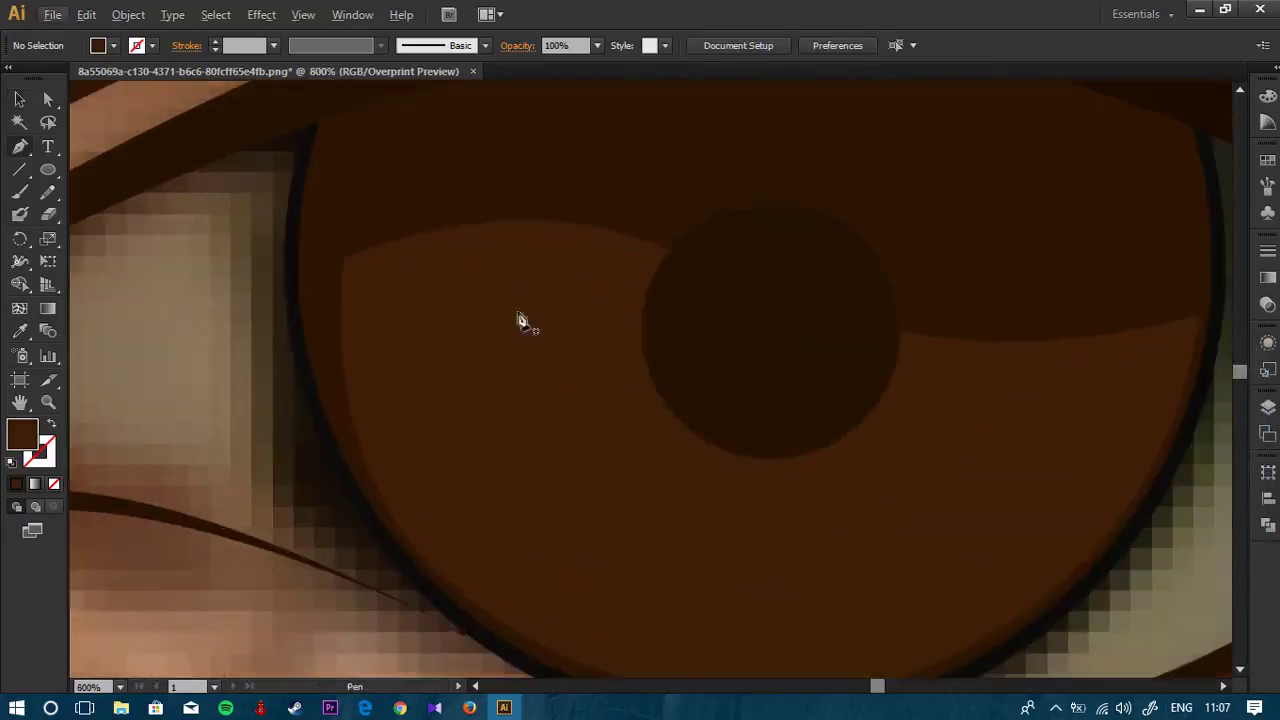
left_click(517, 314)
key("ctrl+z")
key("ctrl+z")
Step: Draw a closed crescent highlight with the Pen tool around the lower-left side of the pupil
left_click(462, 344)
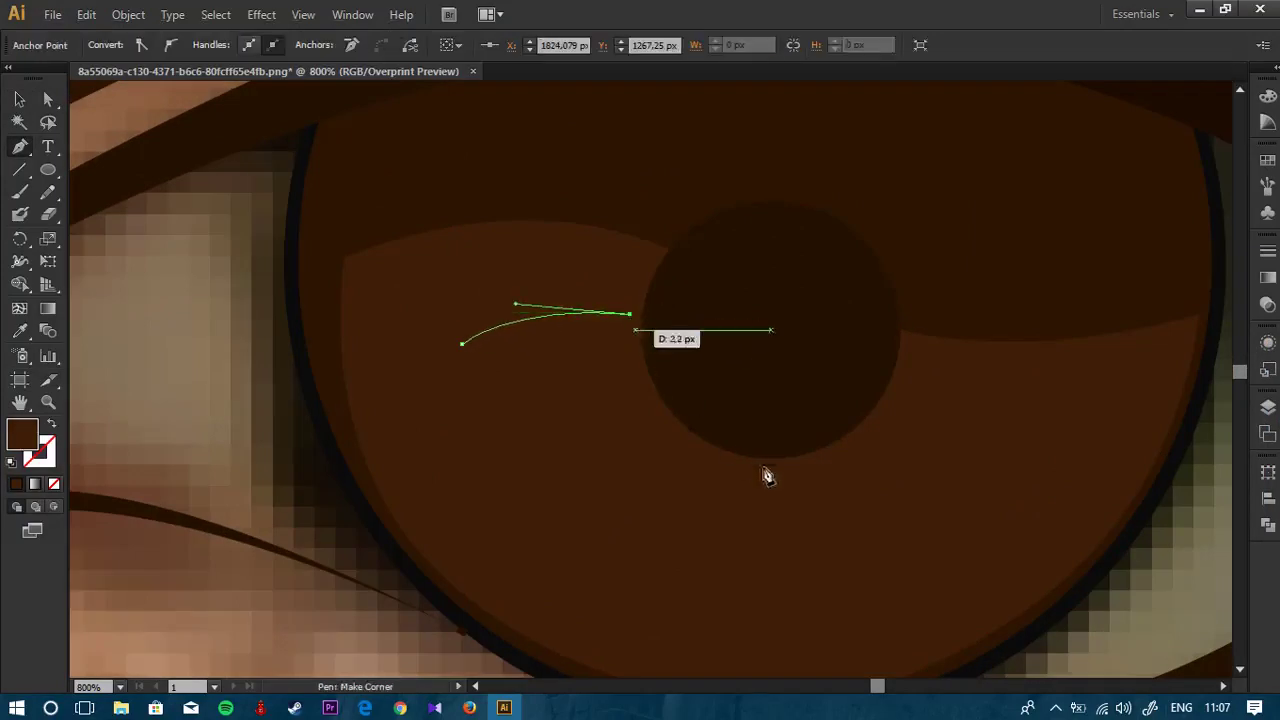
left_click_drag(793, 469, 839, 467)
mouse_move(980, 488)
left_mouse_down()
mouse_move(950, 477)
mouse_move(980, 467)
left_mouse_up()
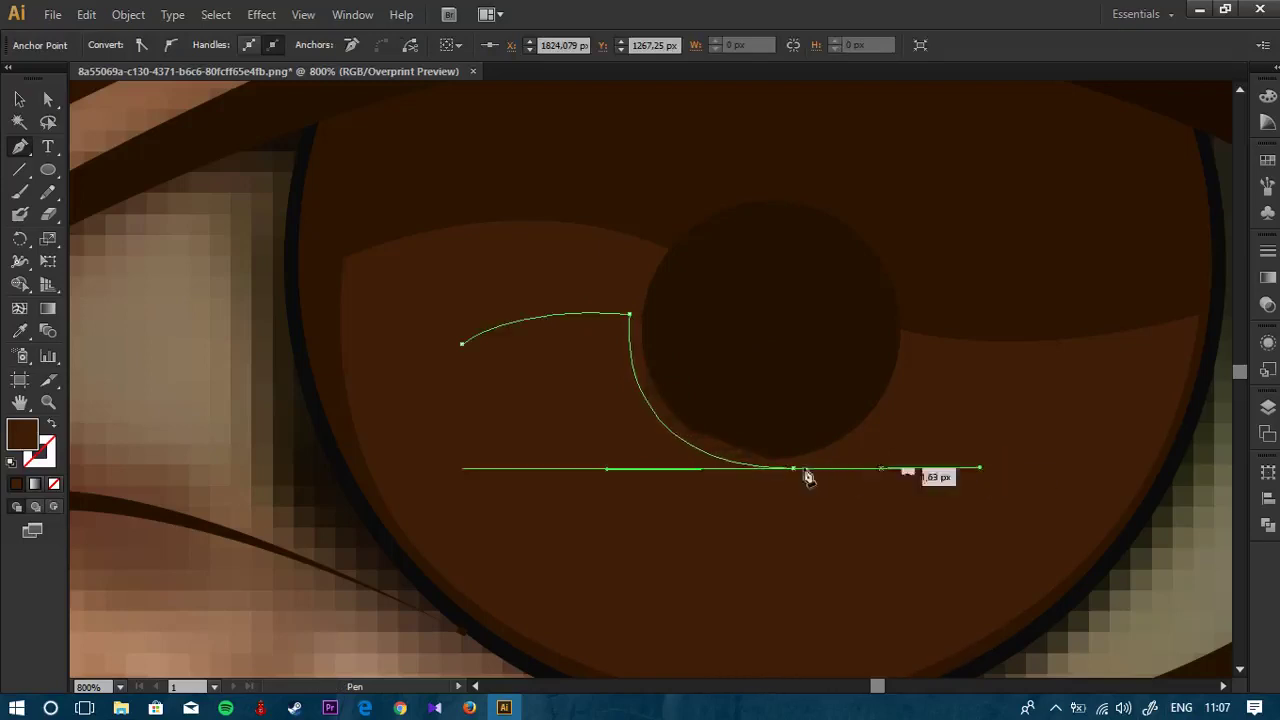
left_click(462, 346)
left_click_drag(405, 152, 390, 133)
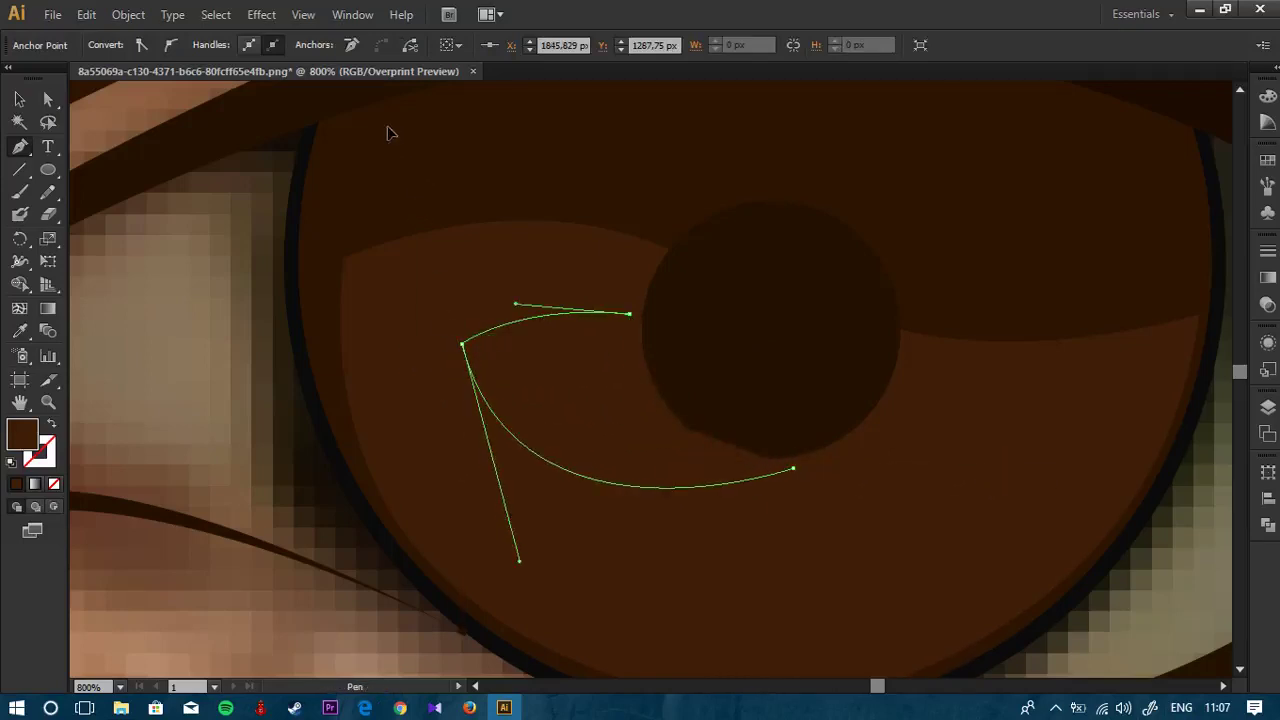
Step: Draw a second closed crescent highlight with the Pen tool around the lower-right side of the pupil
scroll(509, 220, "right", 3)
scroll(509, 220, "down", 1)
left_click(548, 462)
left_click_drag(777, 318, 790, 171)
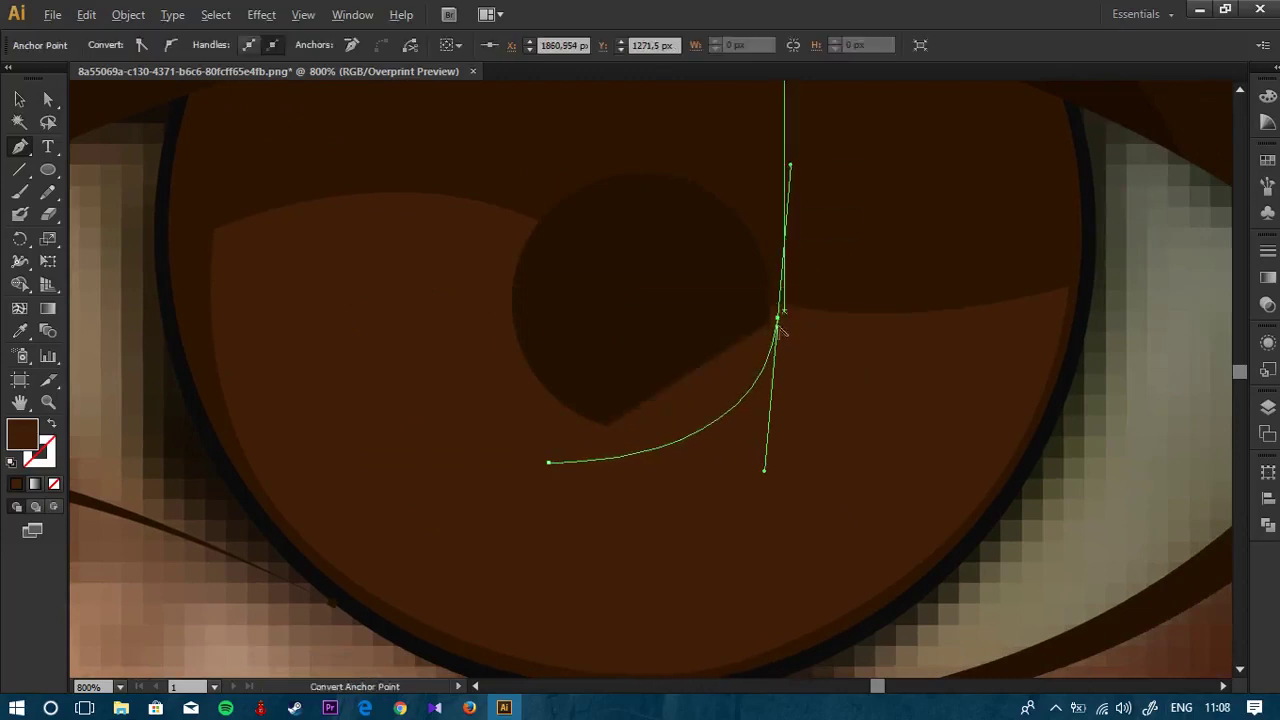
left_click(777, 318)
left_click_drag(947, 330, 1022, 310)
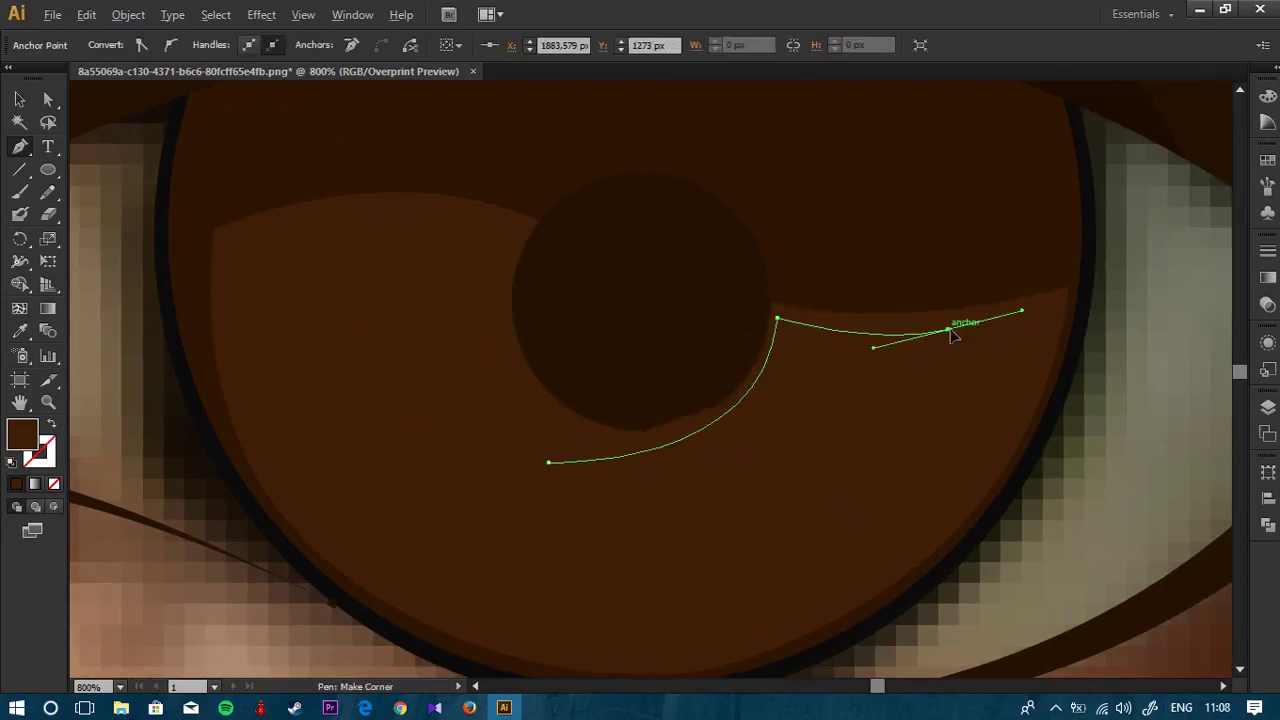
left_click_drag(552, 463, 240, 350)
Step: Fill both crescent highlights with brown #4f280e, deselect them and check the result on the whole portrait
key("v")
left_click(467, 370, "shift")
double_click(22, 442)
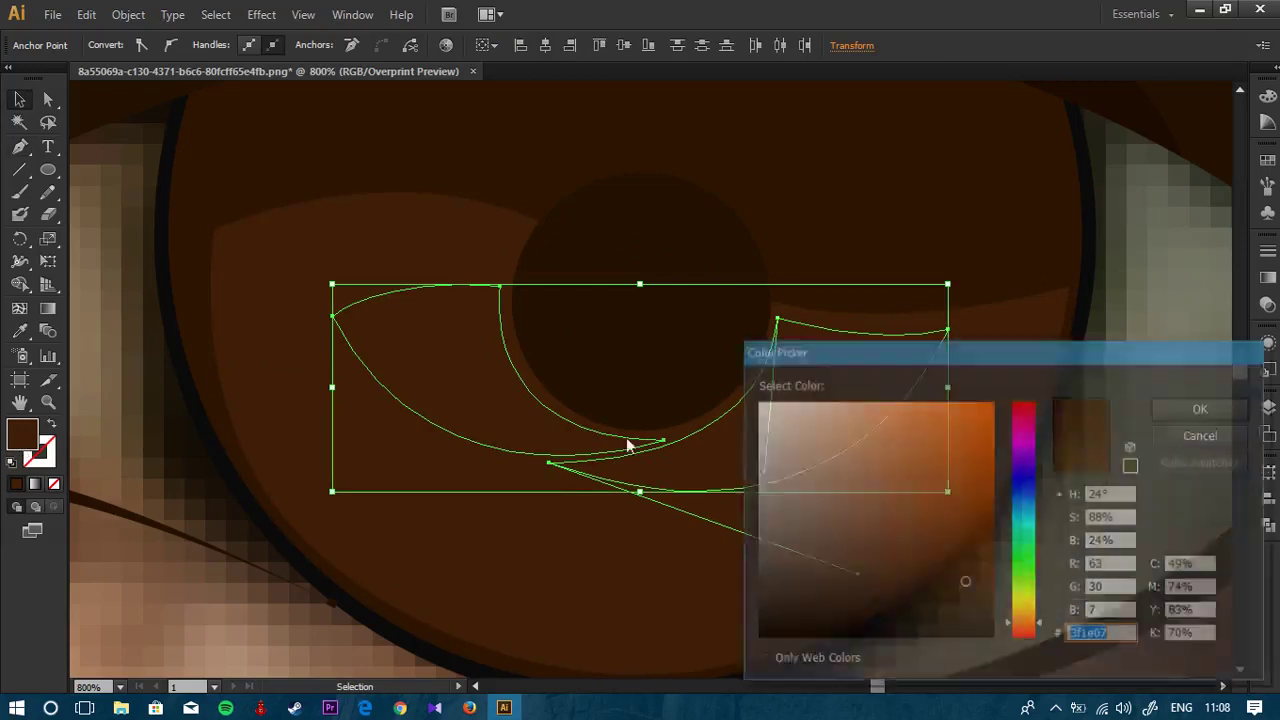
left_click(952, 566)
left_click(1218, 408)
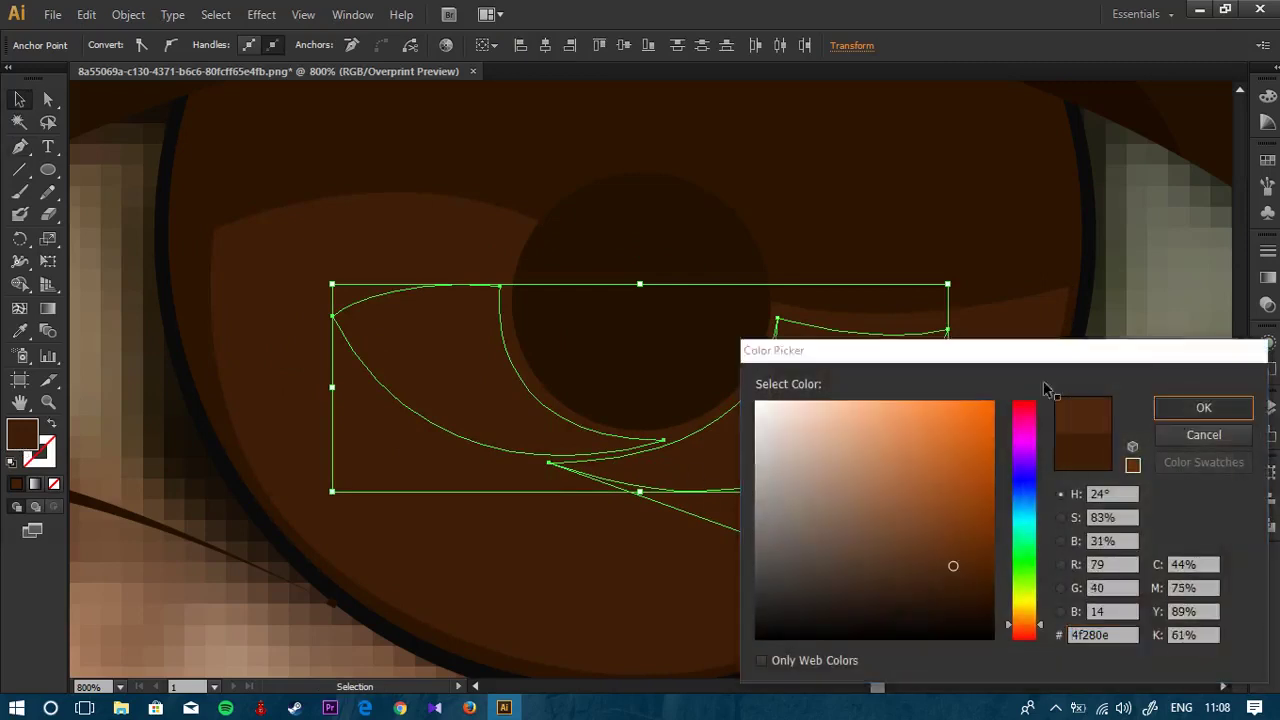
scroll(862, 394, "down", 3)
key("ctrl+shift+a")
scroll(930, 480, "down", 6)
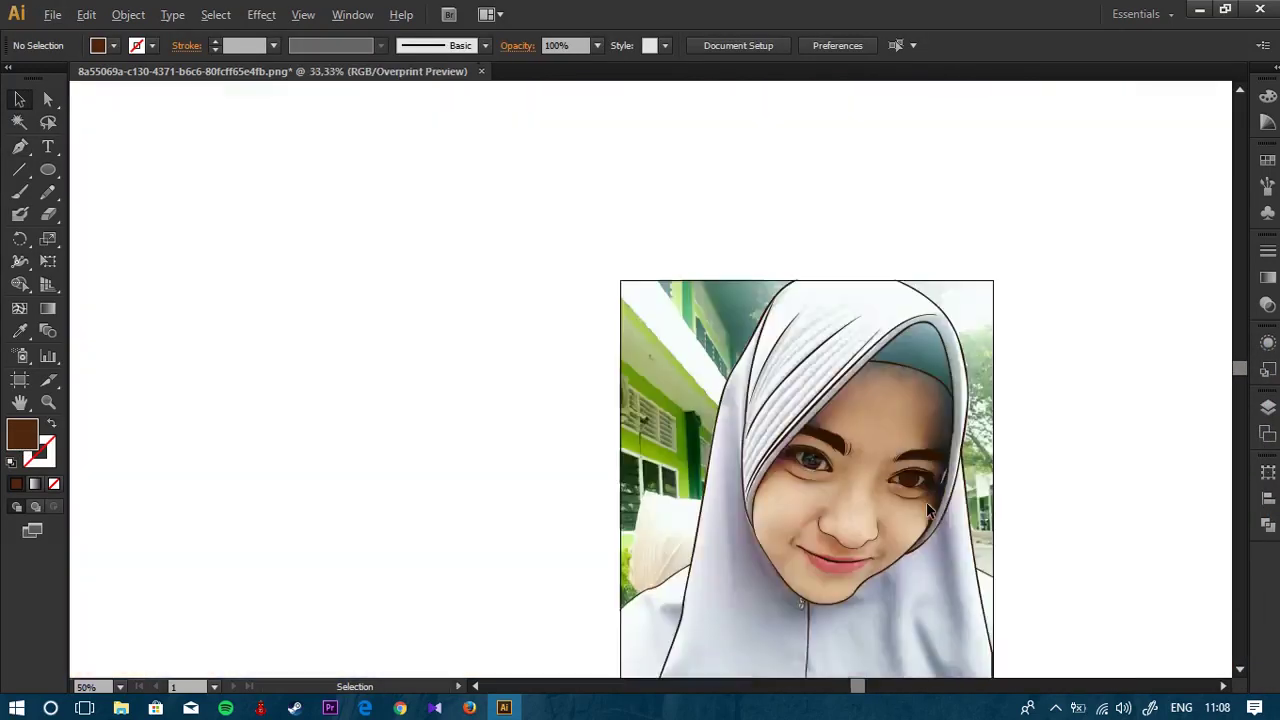
Step: Show the Mata layer in outline mode over the photo's iris
scroll(902, 497, "up", 6)
left_click_drag(902, 498, 850, 514)
scroll(774, 446, "up", 5)
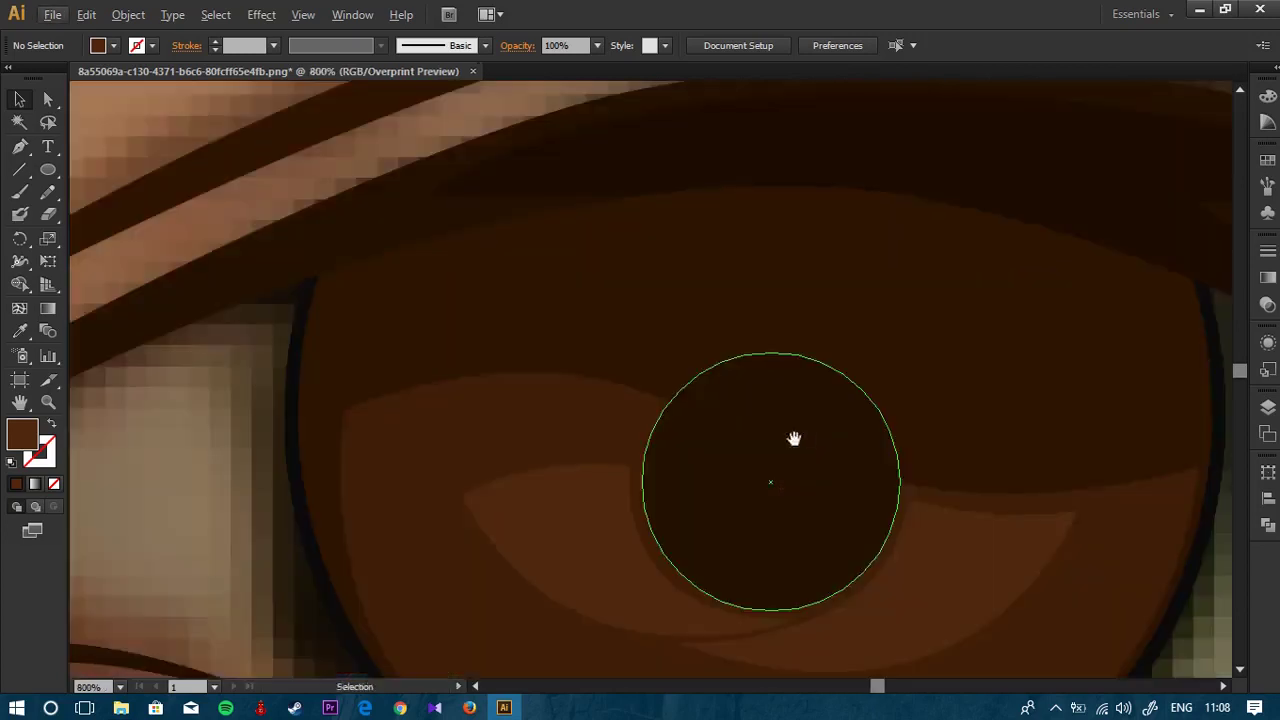
left_click_drag(794, 437, 777, 388)
key("p")
left_click_drag(616, 265, 584, 317)
key("v")
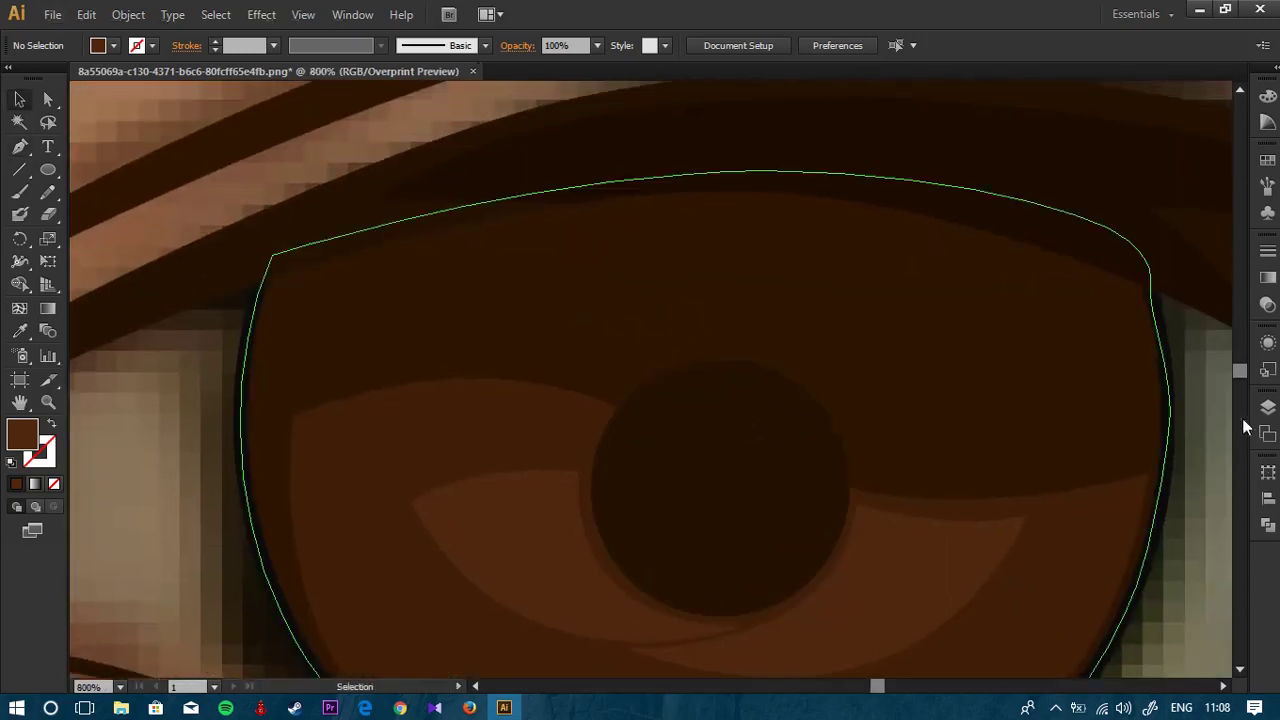
left_click(1268, 407)
left_click(992, 201, "ctrl")
Step: Trace a closed curved reflection shape above the pupil with the Pen tool, following the bright spots in the photo
key("space")
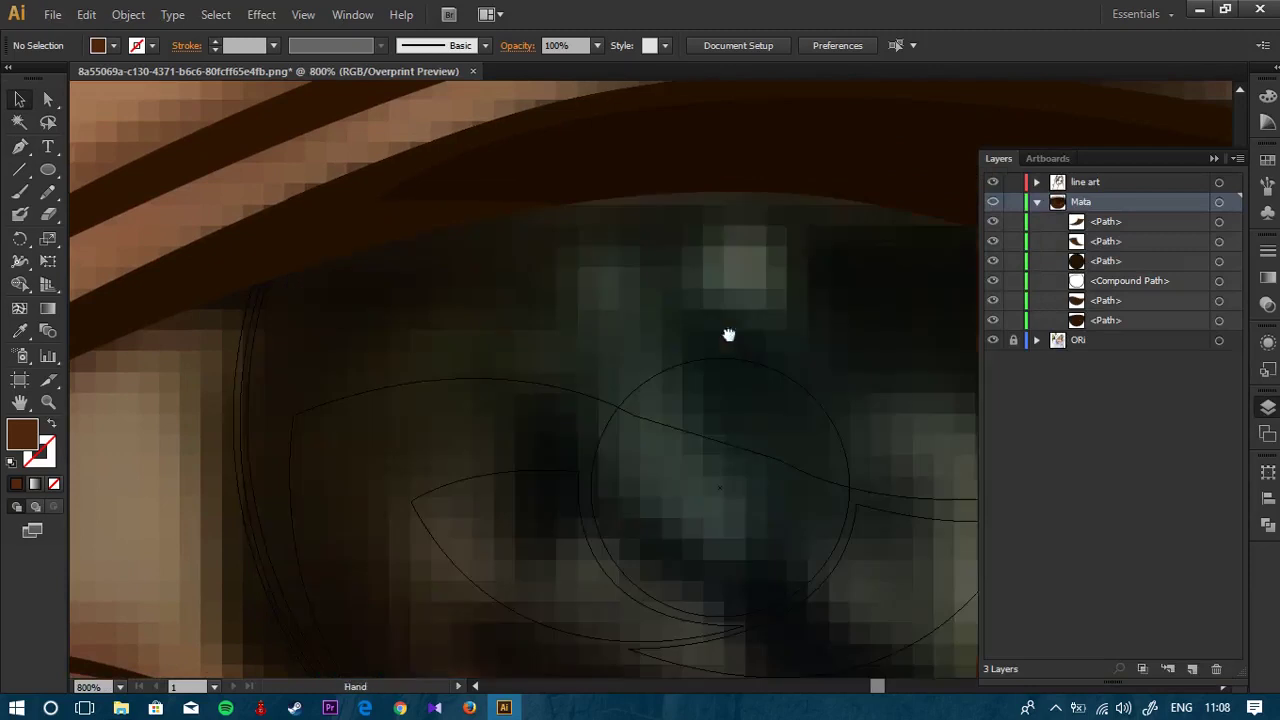
left_click_drag(728, 334, 711, 310)
left_click(494, 319)
left_click_drag(756, 224, 761, 220)
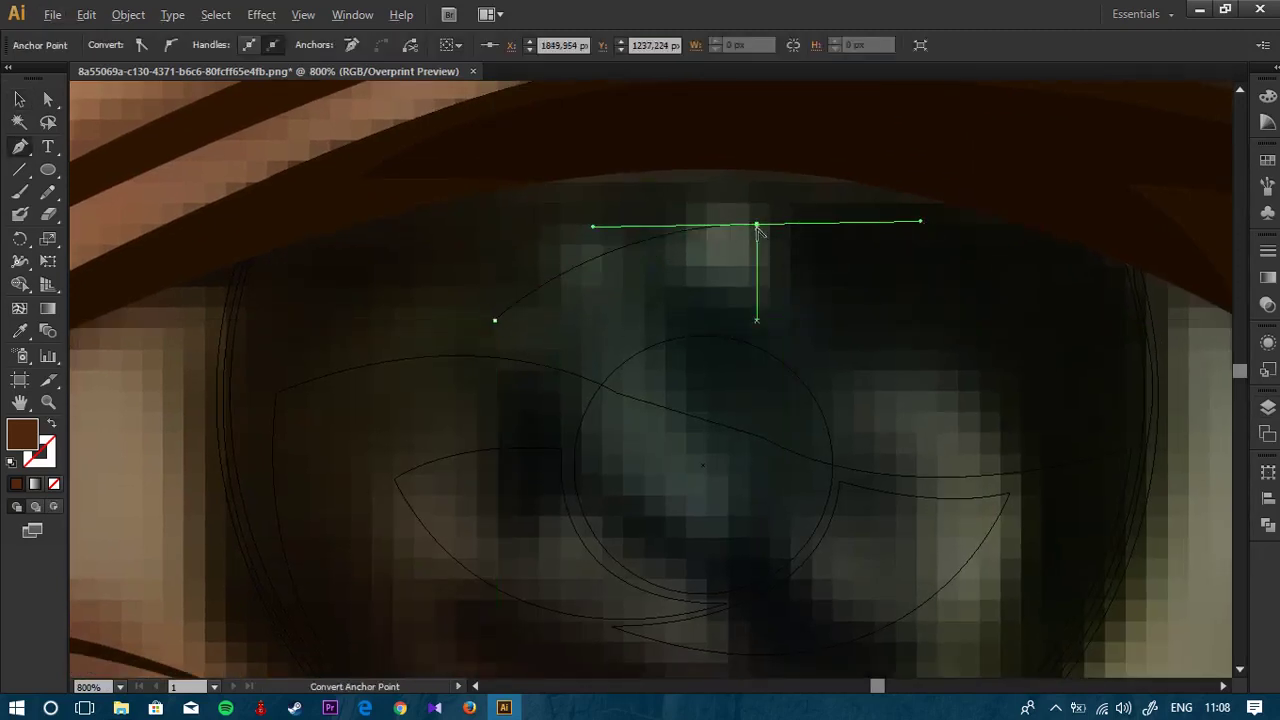
scroll(786, 300, "up", 1)
left_click_drag(778, 326, 789, 341)
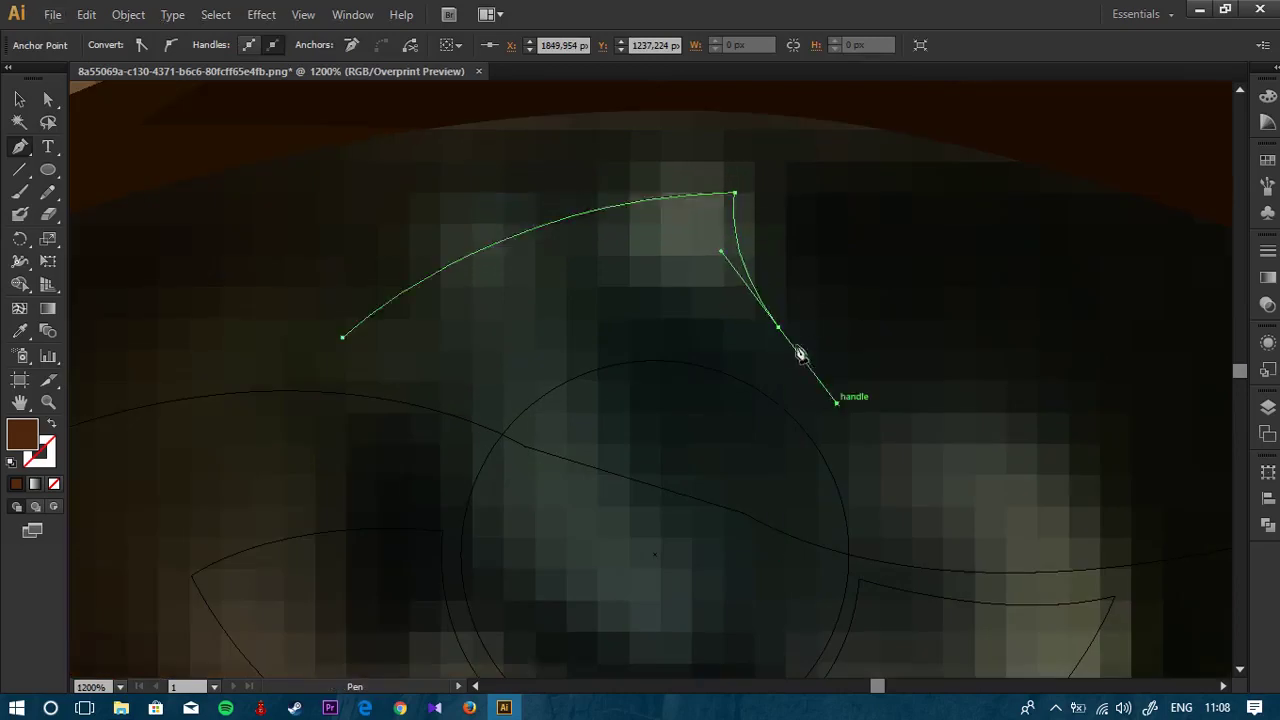
left_click(779, 328)
left_click(342, 338)
left_click_drag(325, 344, 138, 422)
Step: Trace a closed pointed reflection shape right of the pupil with the Pen tool and bring up the Pathfinder options
left_click_drag(847, 422, 614, 264)
left_click(649, 257)
left_click_drag(828, 486, 781, 537)
left_click_drag(766, 410, 760, 404)
left_click_drag(785, 147, 793, 291)
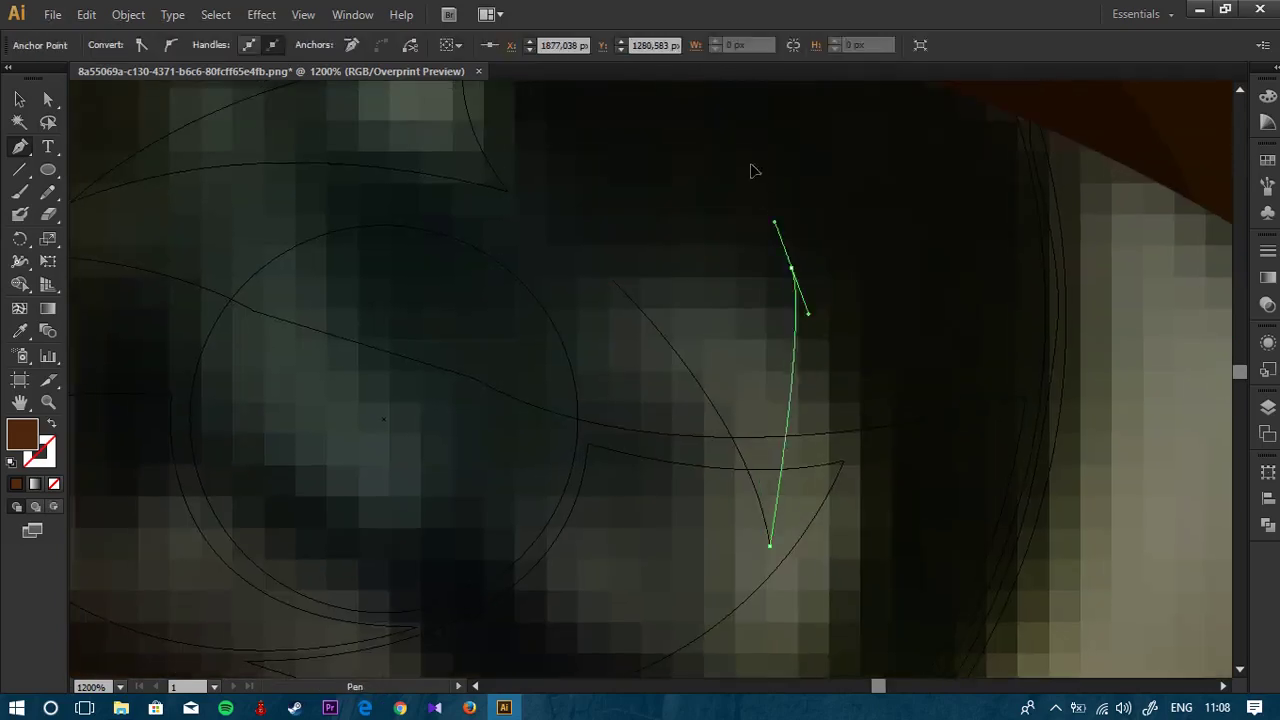
left_click_drag(612, 282, 460, 342)
key("v")
left_click(1267, 525)
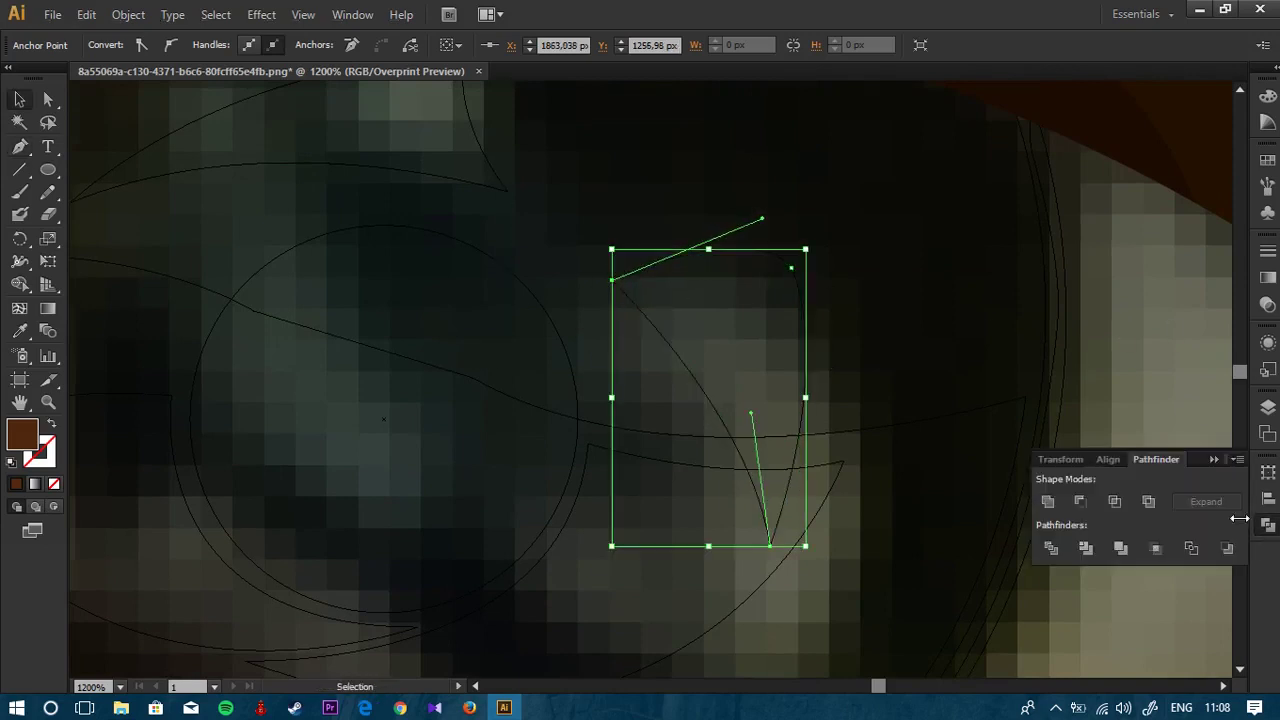
Step: Return the Mata layer to preview display and fill both eye reflections with light beige #c1a795
left_click(1267, 407)
mouse_move(819, 247)
left_mouse_down()
mouse_move(841, 330)
mouse_move(856, 338)
left_mouse_up()
left_click(765, 385)
left_click(387, 232, "shift")
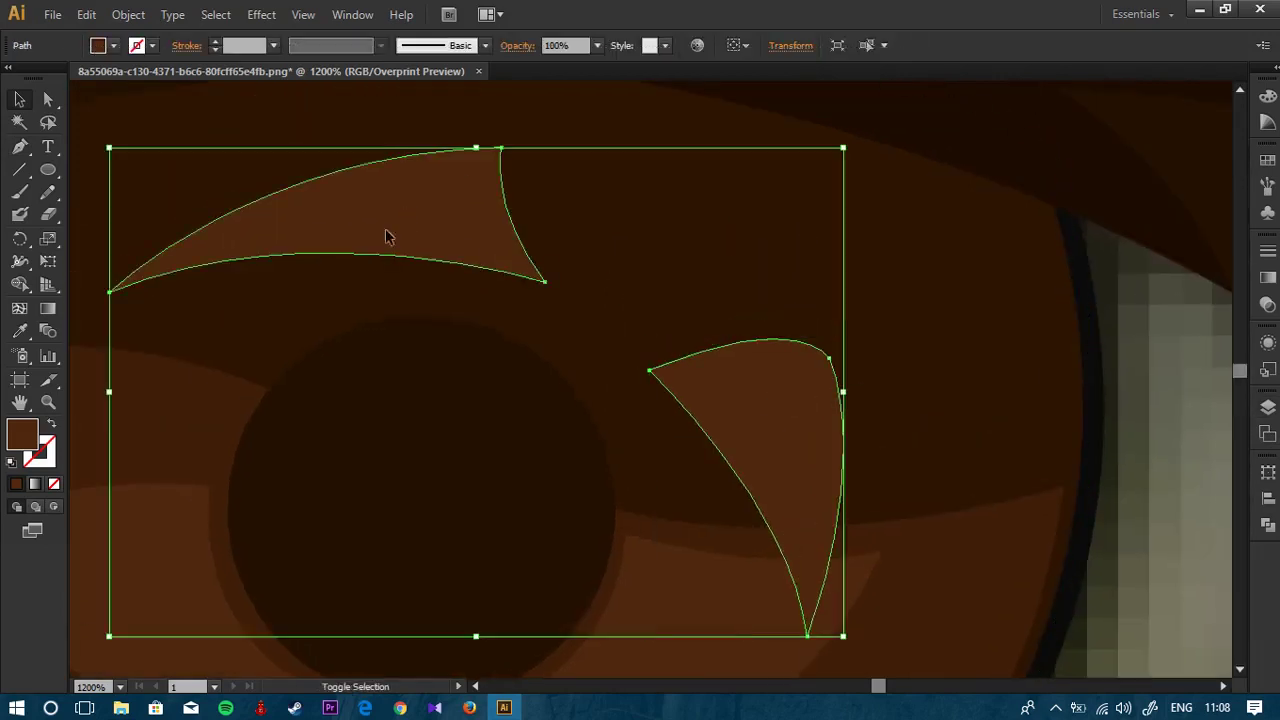
left_click_drag(834, 454, 860, 465)
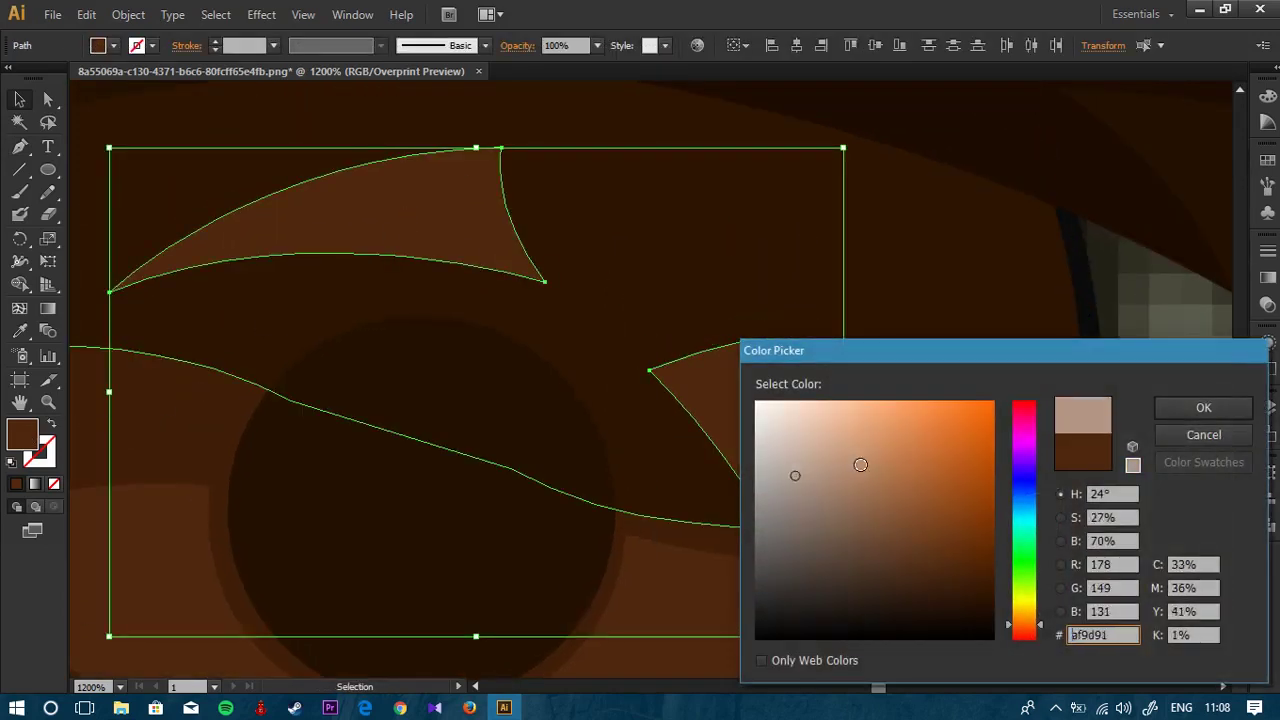
left_click(1170, 412)
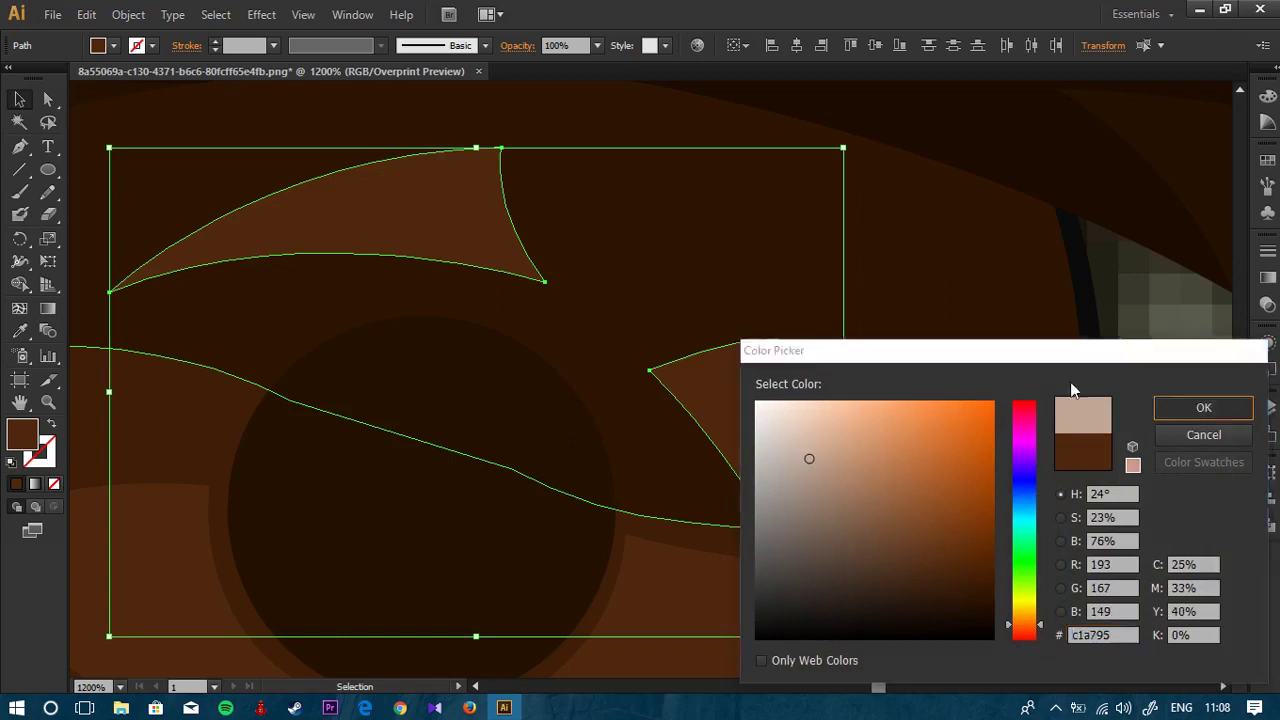
scroll(1052, 400, "down", 4)
left_click(1066, 402)
scroll(1046, 403, "down", 4)
left_click_drag(1128, 421, 1038, 355)
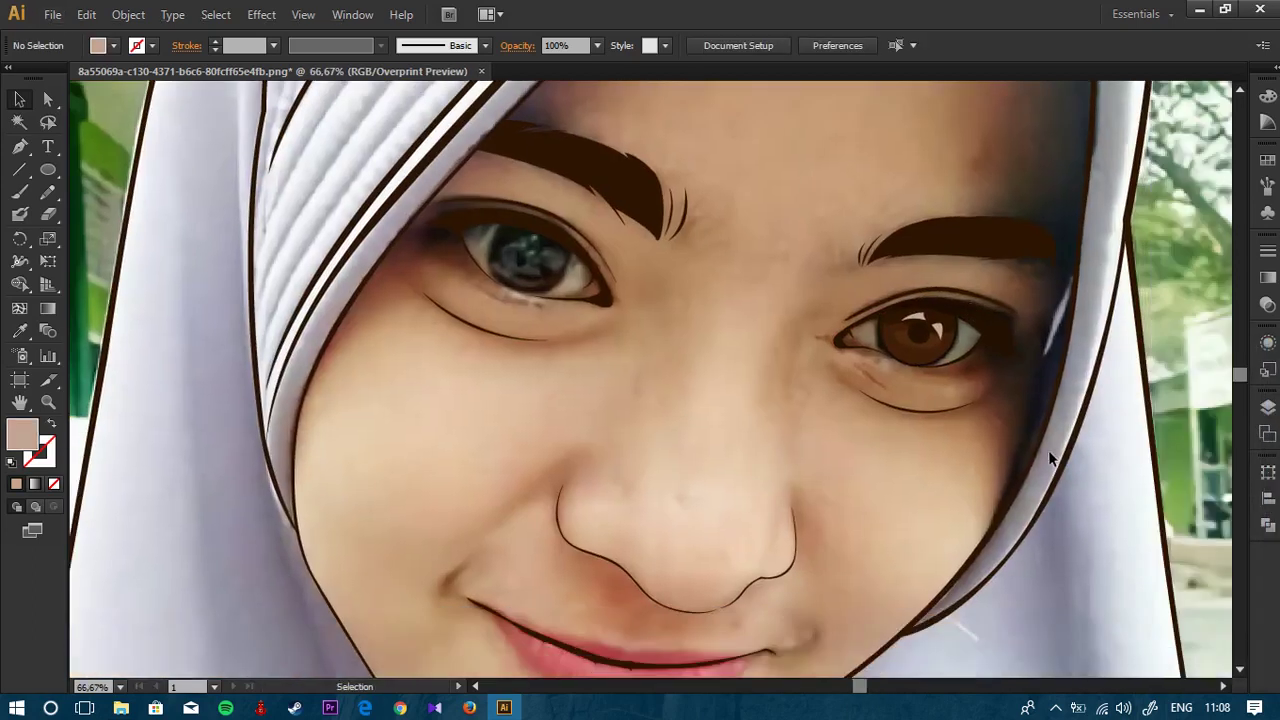
scroll(1048, 452, "down", 5)
left_click_drag(1077, 434, 1055, 372)
Step: Give the iris base shape behind the reflections a darker brown fill and check it against the whole face
scroll(1020, 356, "up", 1)
scroll(912, 384, "up", 9)
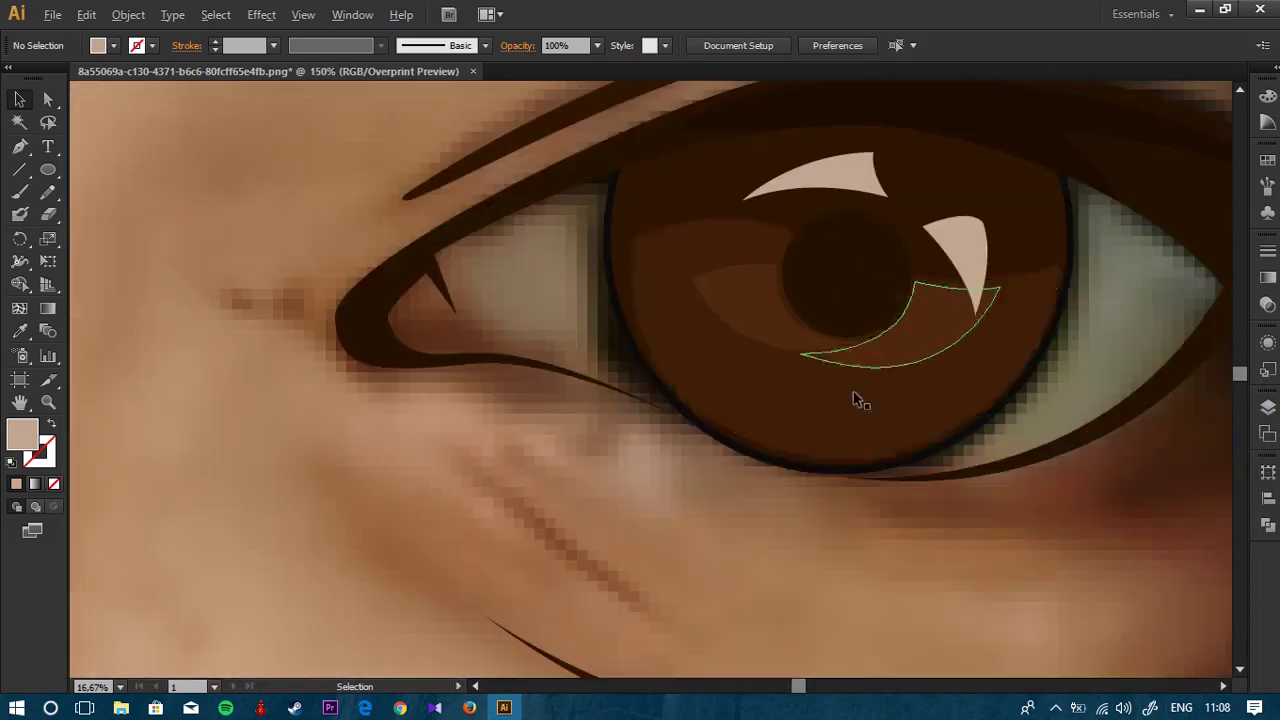
left_click(939, 374)
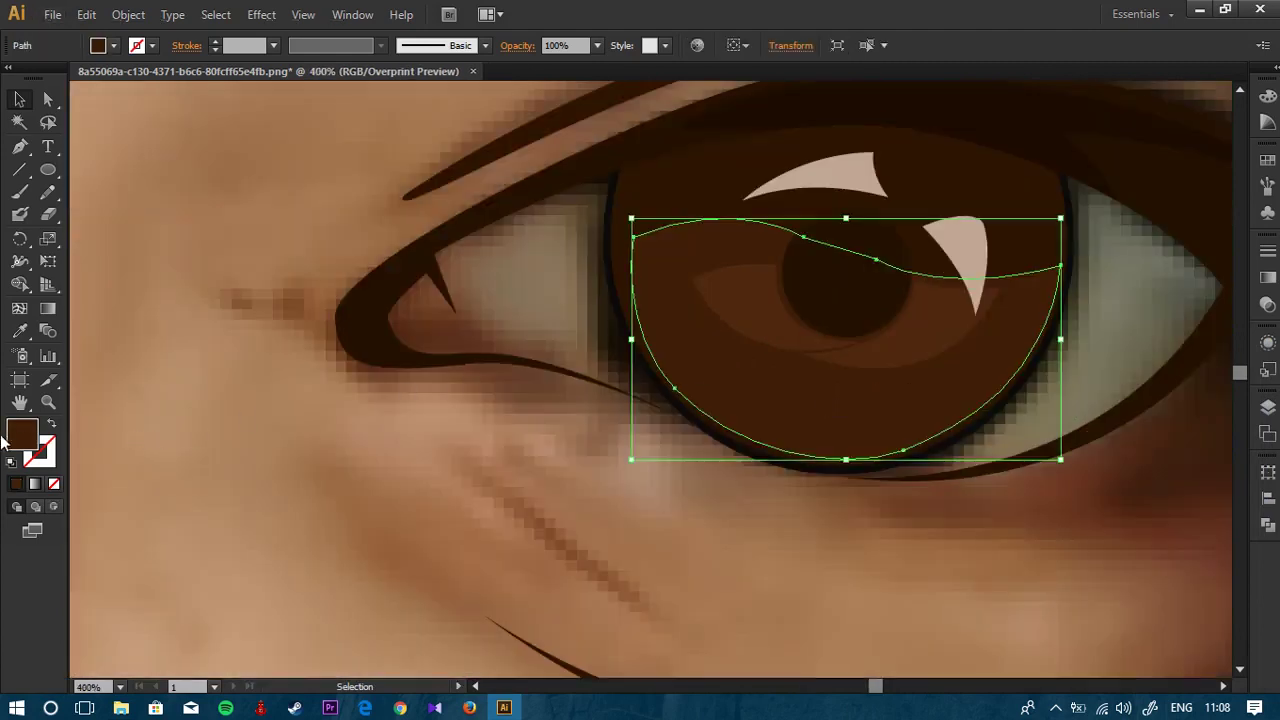
left_click_drag(748, 268, 896, 274)
left_click(766, 445)
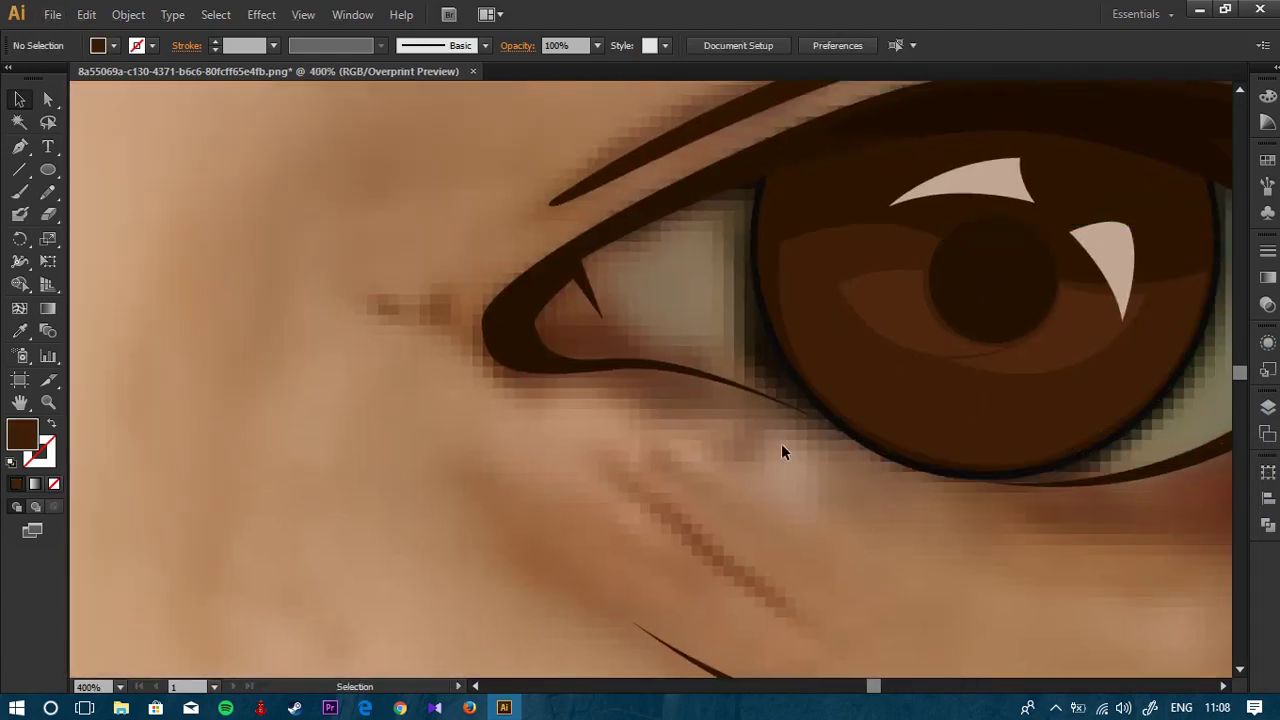
left_click(886, 204)
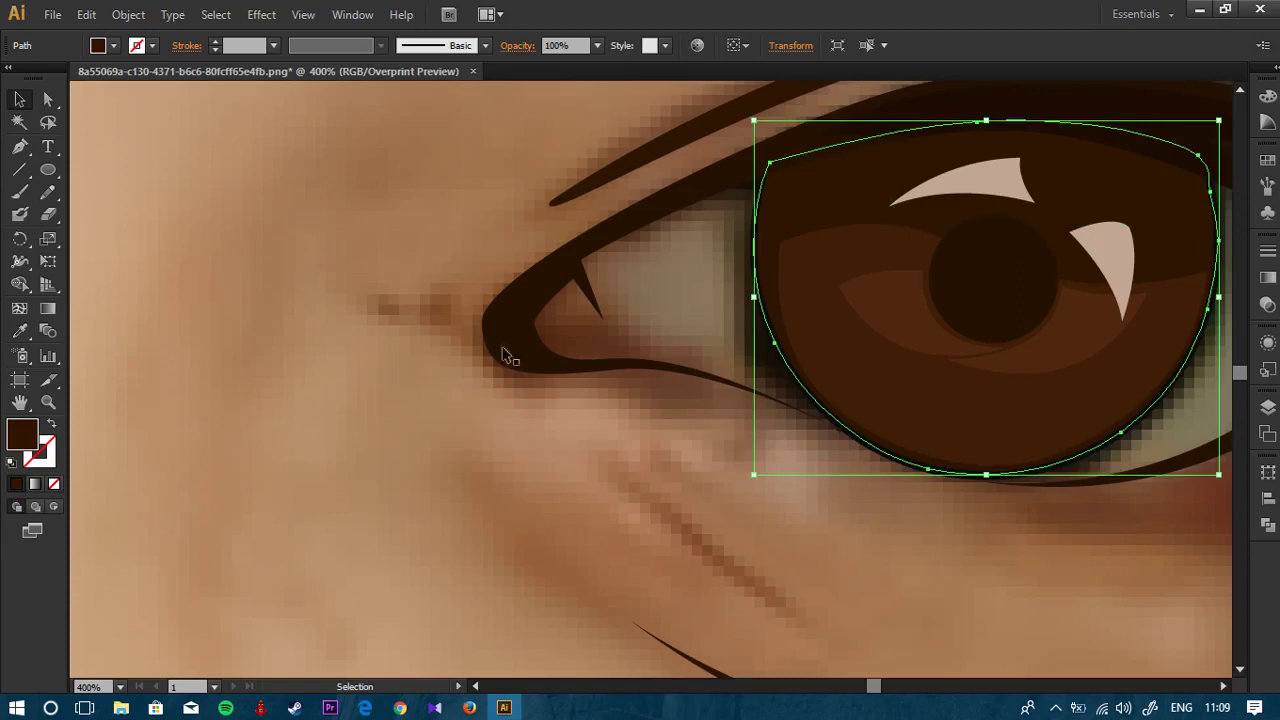
double_click(22, 434)
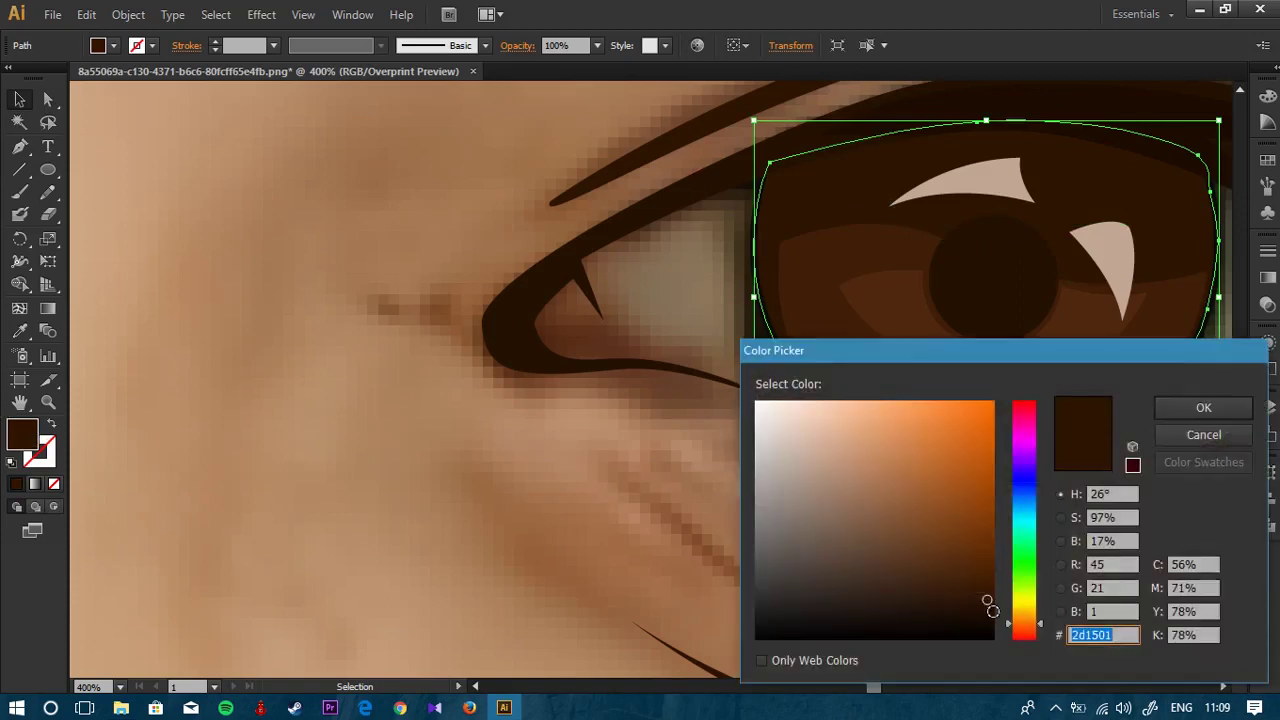
left_click(1191, 416)
left_click(802, 476)
scroll(757, 374, "down", 3)
left_click_drag(869, 362, 783, 346)
scroll(840, 372, "down", 3)
scroll(872, 393, "down", 3)
Step: Set the opacity of both beige reflections in the iris to 80% and deselect them
scroll(878, 385, "up", 4)
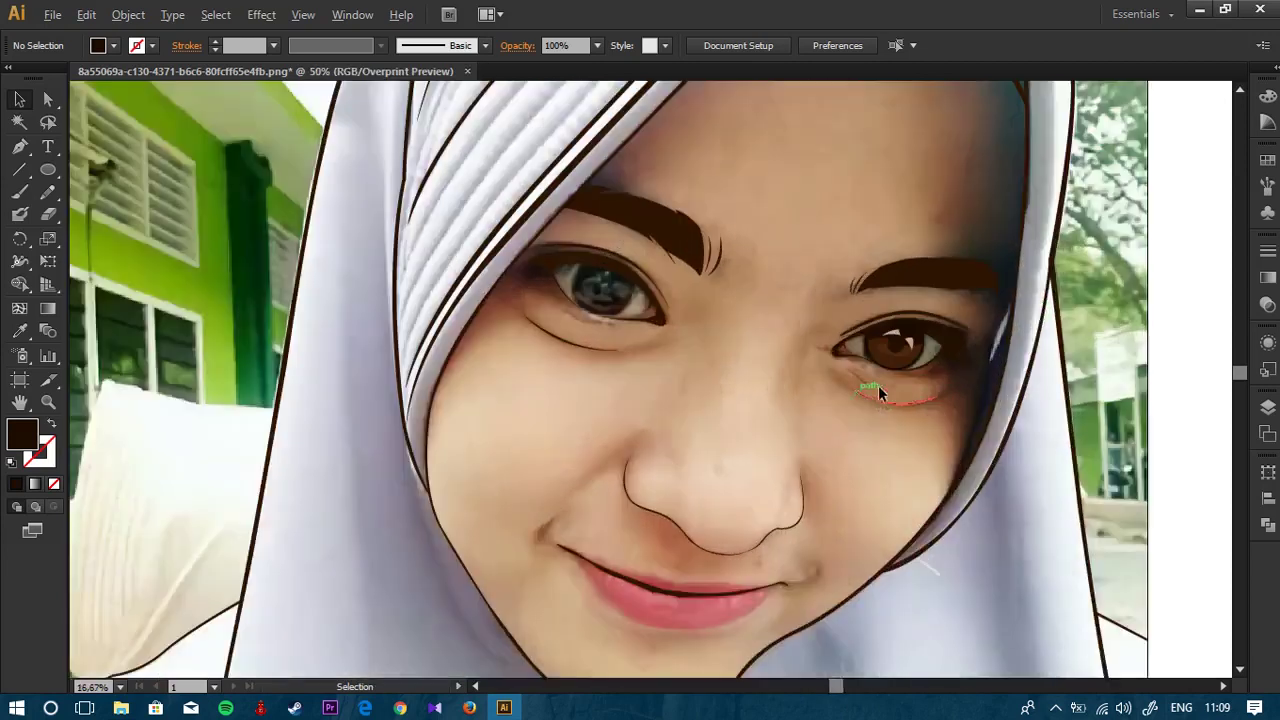
left_click_drag(755, 437, 686, 314)
scroll(800, 385, "up", 3)
left_click_drag(687, 432, 925, 450)
left_click_drag(838, 404, 712, 380)
scroll(1052, 381, "up", 2)
left_click(1048, 398)
left_click(943, 354, "shift")
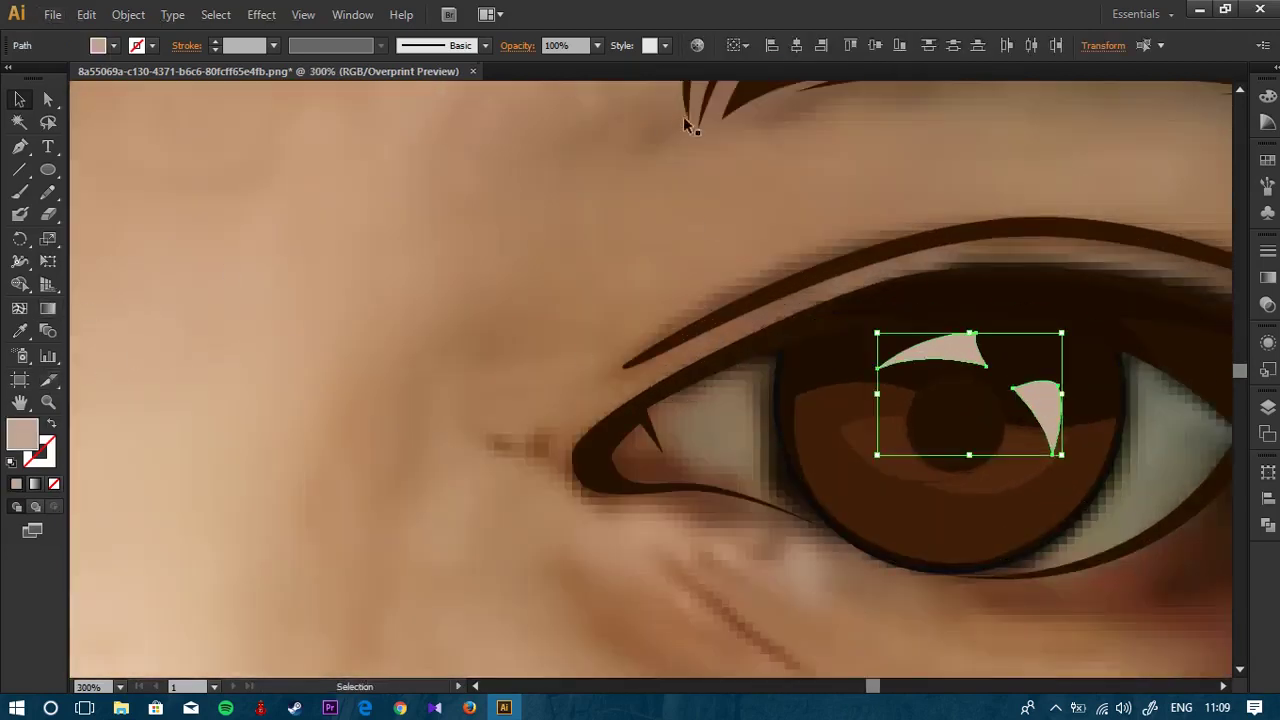
left_click(596, 48)
left_click(619, 231)
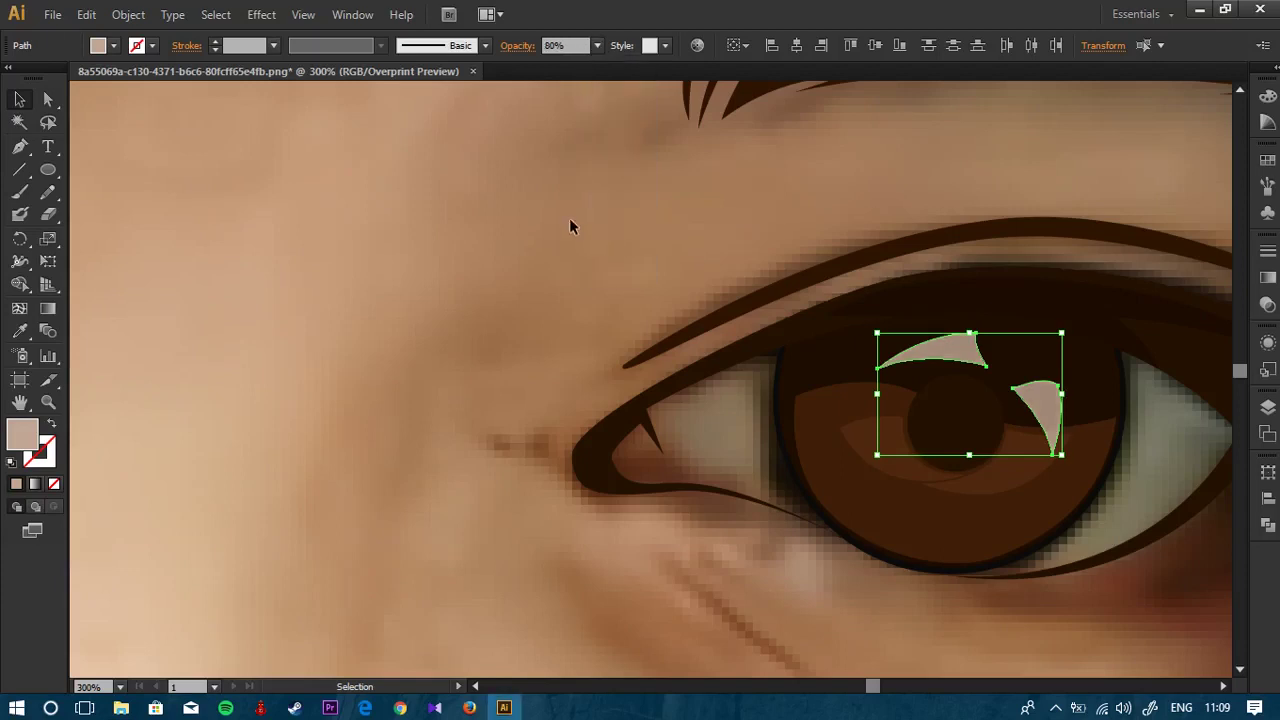
left_click(710, 277)
Step: Examine the softened reflections and the lower iris edge of the coloured eye against the other eye
scroll(710, 277, "down", 3)
scroll(470, 319, "up", 1)
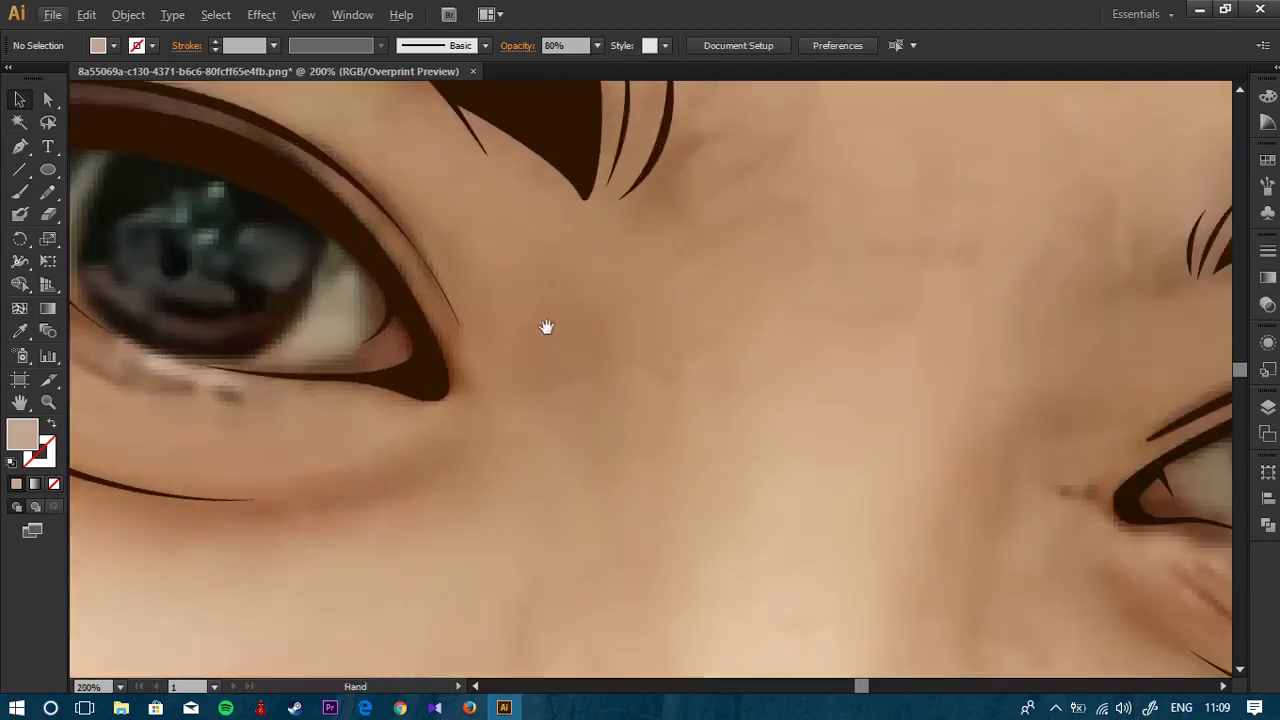
left_click_drag(546, 326, 811, 369)
left_click_drag(797, 323, 489, 245)
scroll(748, 375, "up", 4)
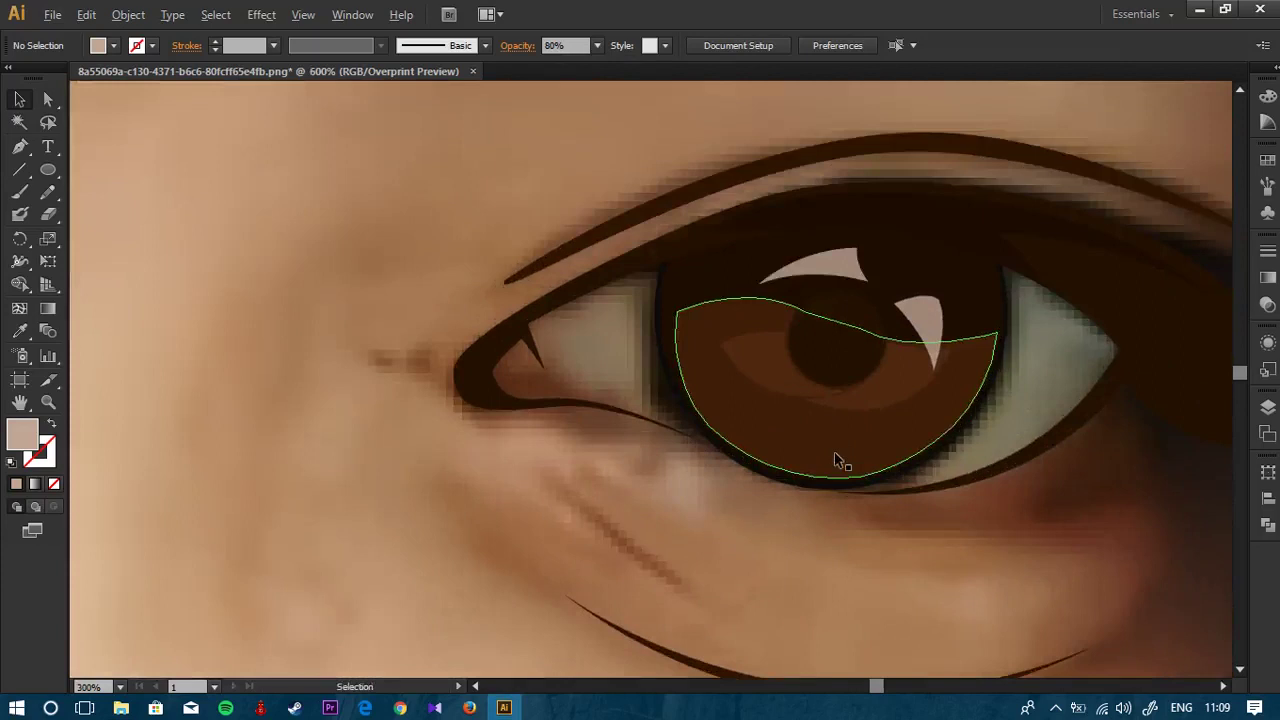
scroll(529, 403, "down", 1)
scroll(409, 388, "down", 3)
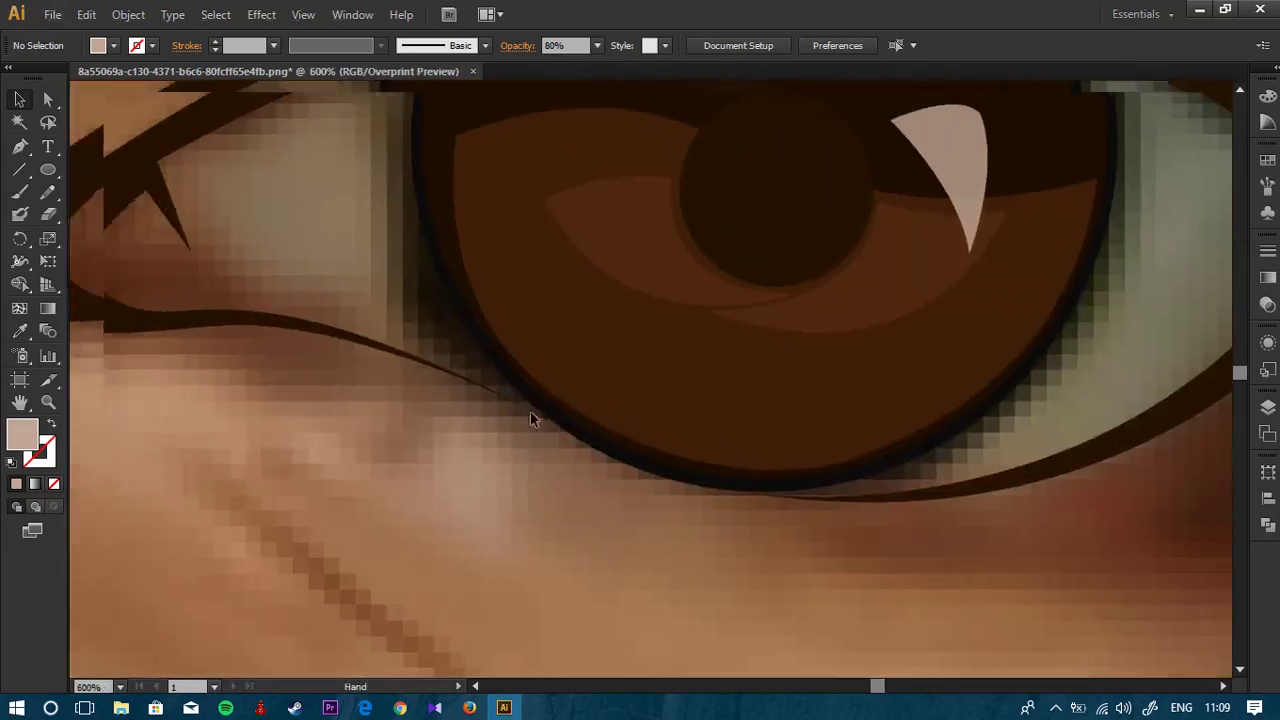
scroll(357, 371, "up", 2)
left_click_drag(132, 213, 248, 214)
scroll(1087, 422, "up", 1)
left_click_drag(1120, 450, 500, 367)
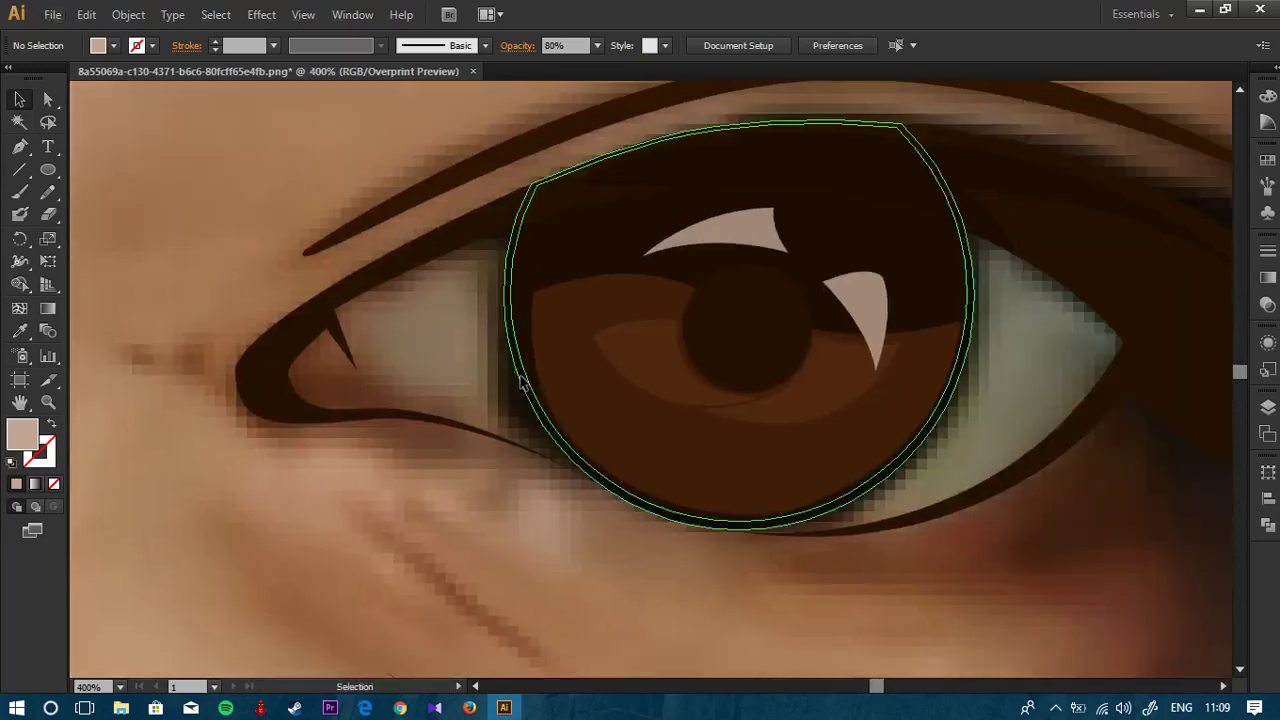
Step: Try recolouring the dark ring around the iris with the eyelid's dark brown, sampled with the Eyedropper
left_click(551, 280)
scroll(551, 277, "up", 2)
key("i")
key("v")
left_click(337, 324)
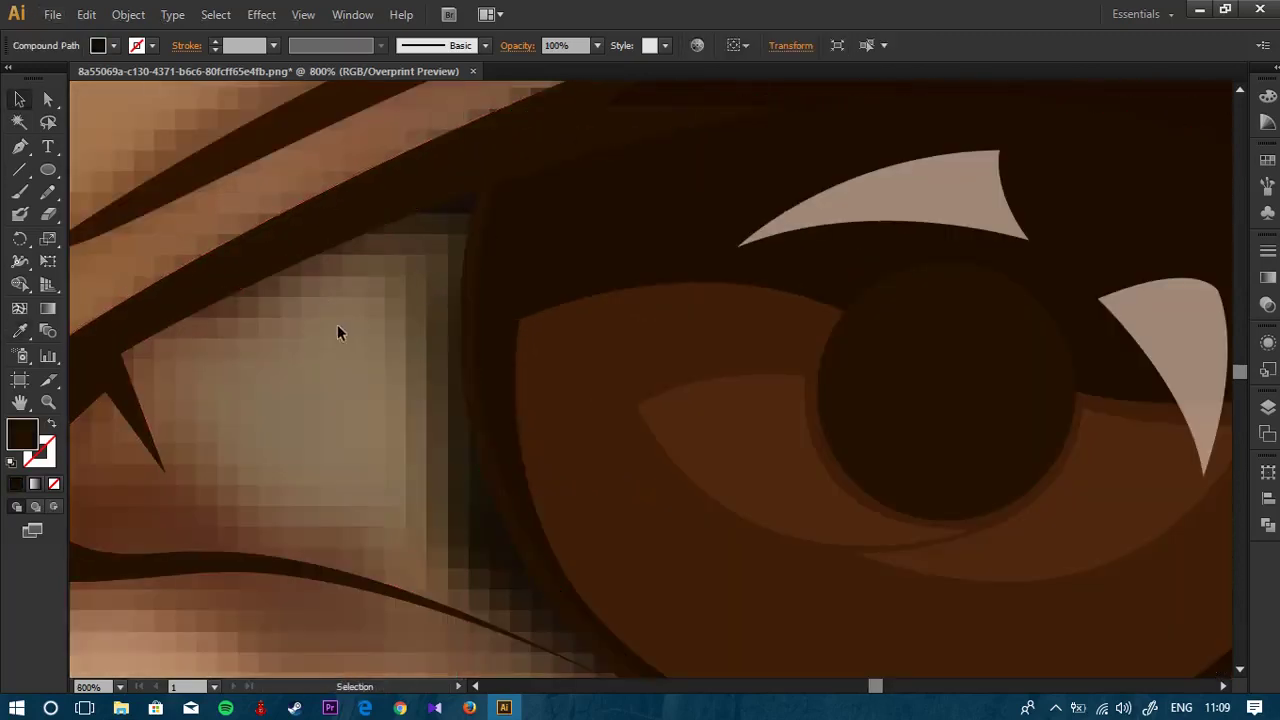
scroll(409, 363, "down", 3)
key("space")
scroll(443, 396, "down", 2)
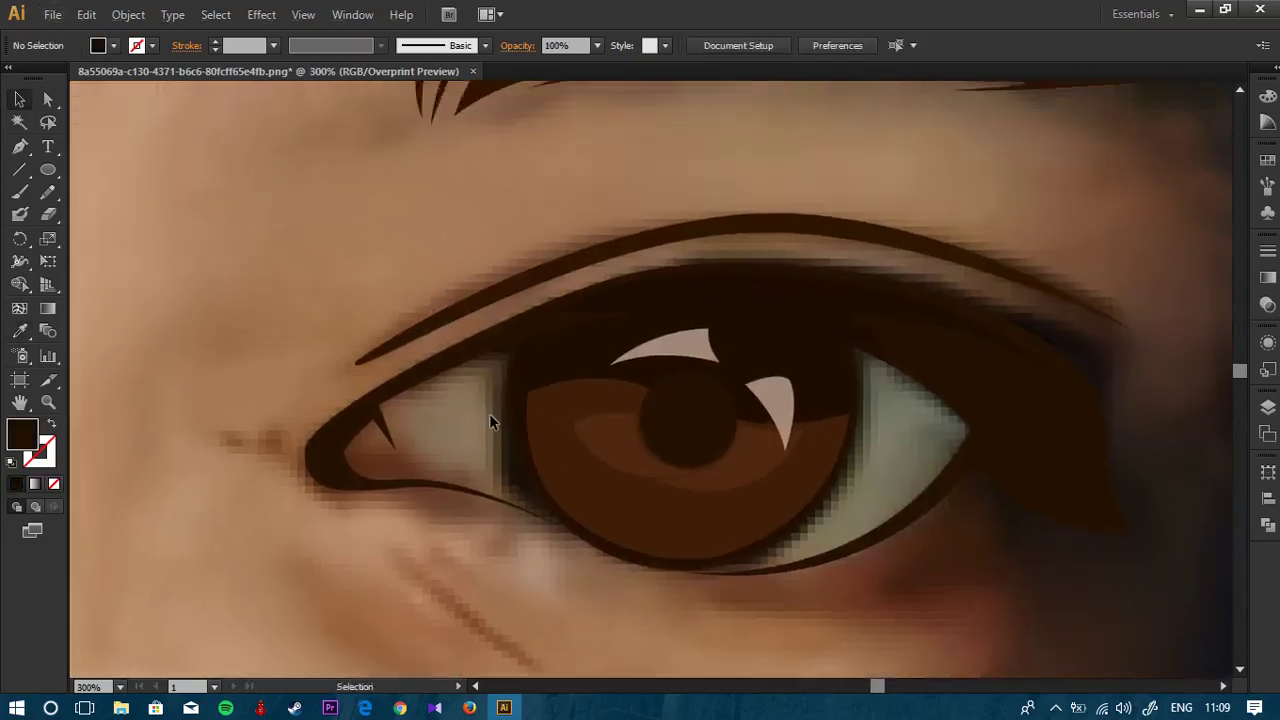
Step: Compare the coloured eye with the untraced eye across the face
scroll(424, 342, "down", 1)
scroll(424, 342, "left", 5)
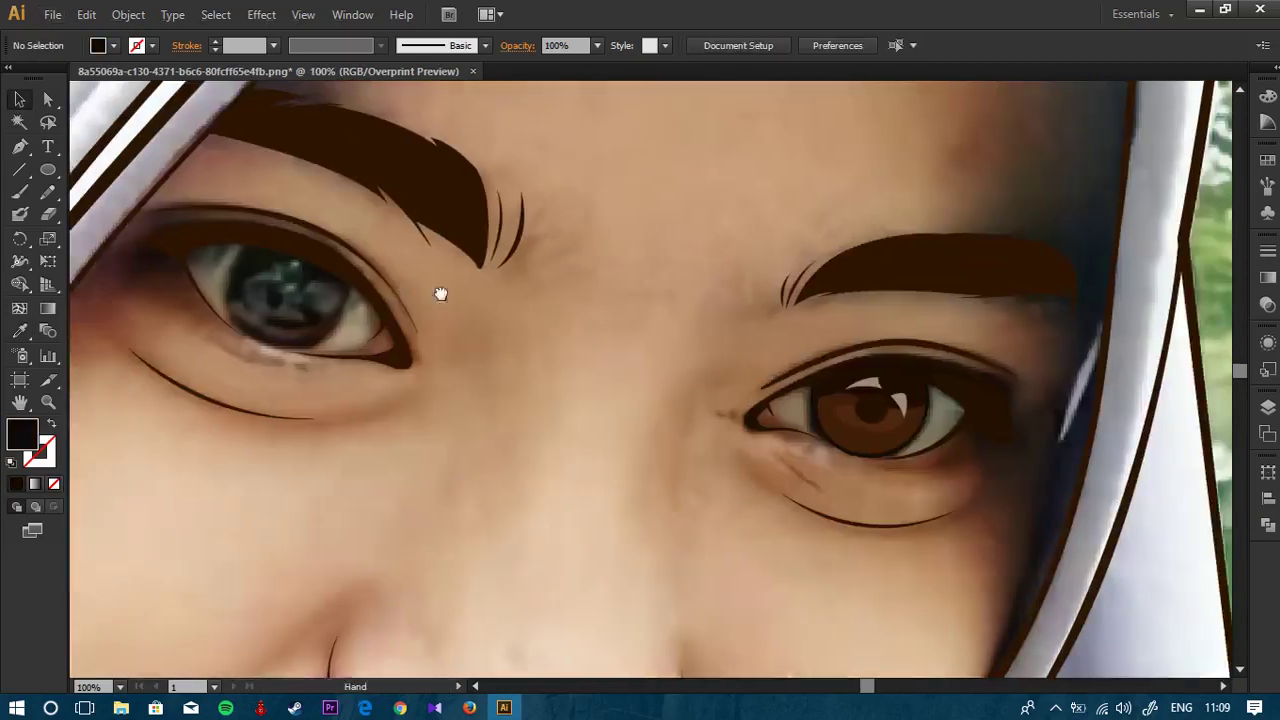
scroll(365, 312, "up", 2)
key("space")
left_click_drag(645, 345, 3, 174)
left_click_drag(985, 346, 528, 241)
scroll(567, 386, "up", 2)
key("space")
left_click_drag(637, 354, 561, 313)
Step: Move the upper anchor of the small spike in the eyelid line art slightly downward at the coloured eye's inner corner
key("p")
key("space")
left_click_drag(705, 349, 391, 328)
scroll(909, 371, "left", 3)
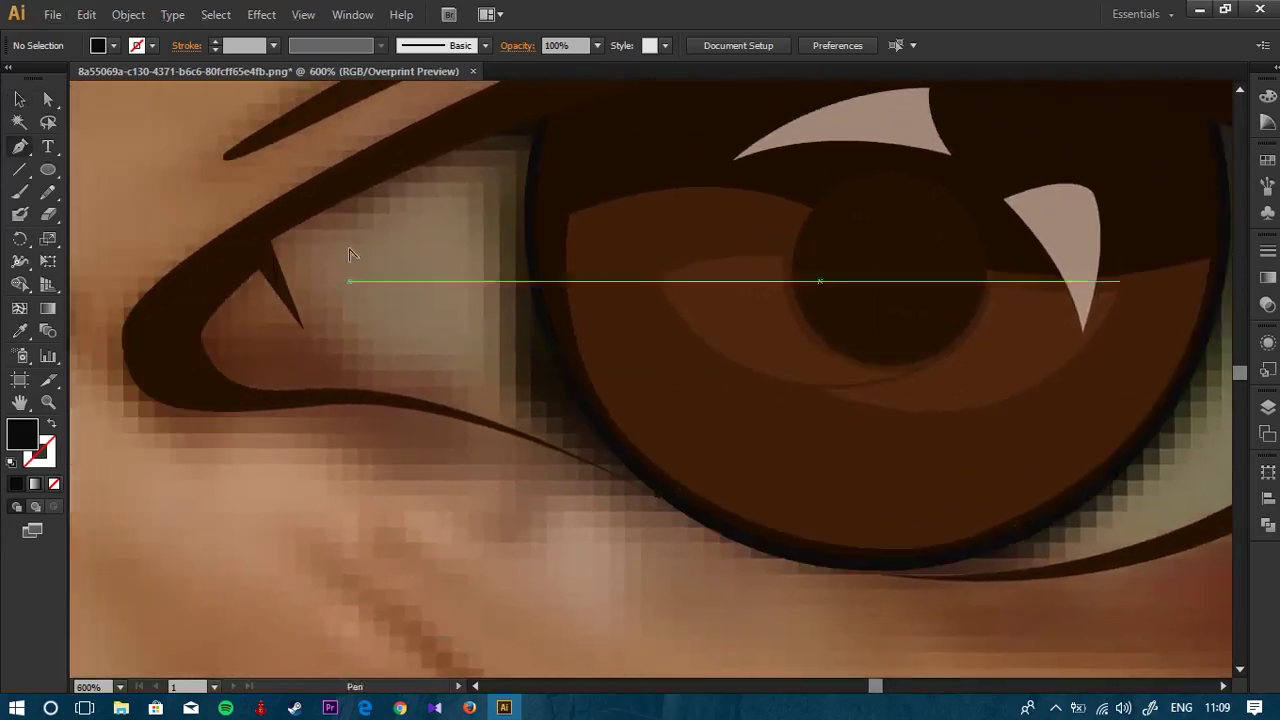
scroll(410, 265, "left", 2)
scroll(471, 277, "up", 1)
key("v")
left_click(343, 313)
key("a")
left_click_drag(269, 359, 280, 379)
left_click(363, 383)
scroll(363, 383, "down", 1)
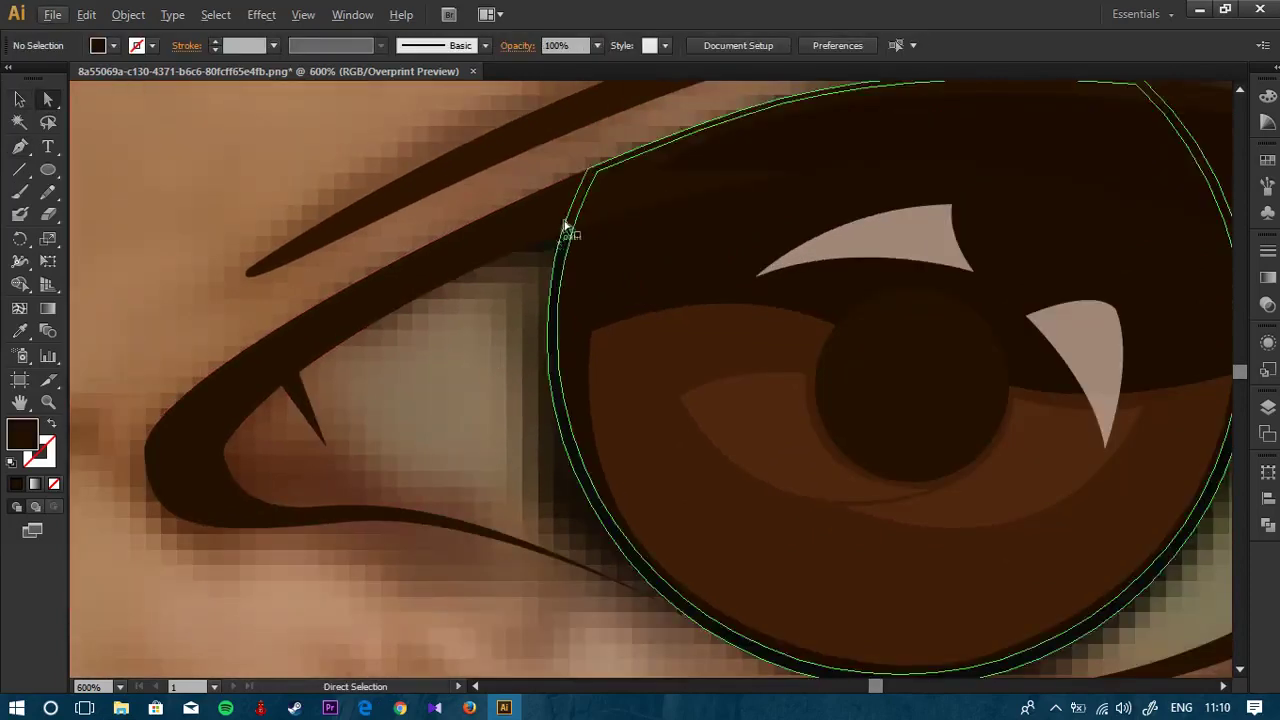
left_click(490, 264)
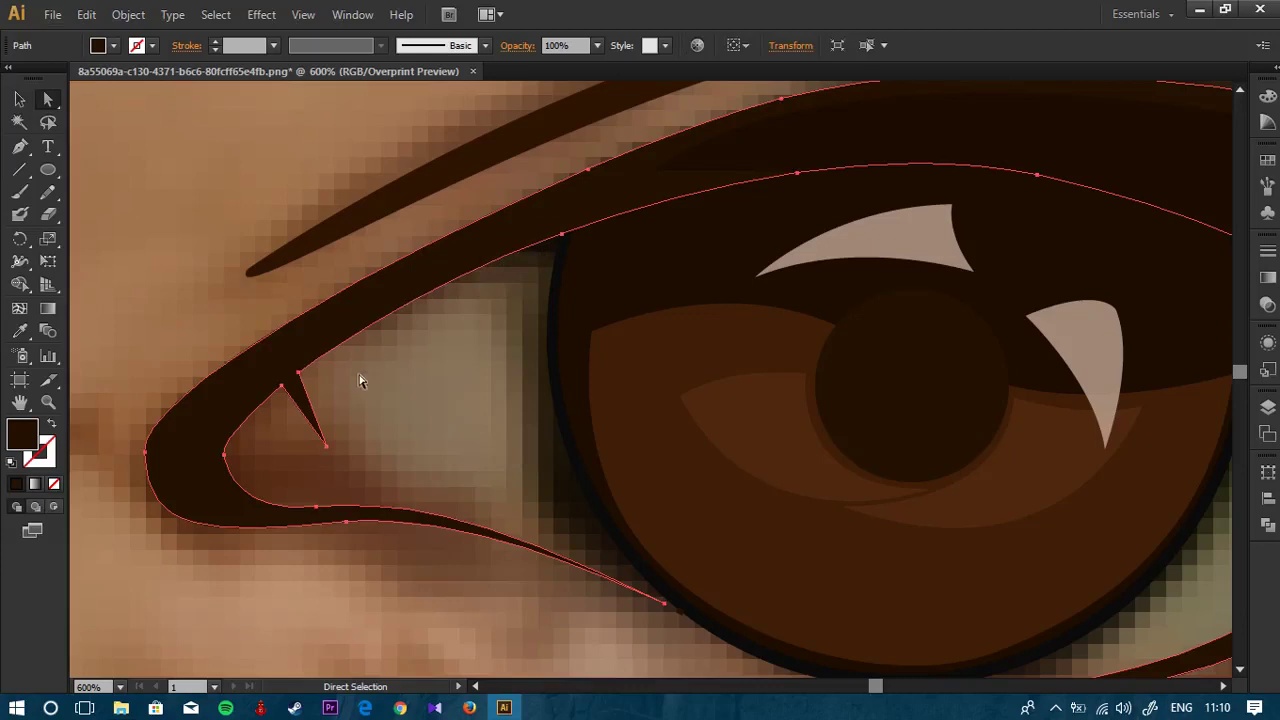
left_click(410, 378)
key("p")
left_click(498, 241)
left_click_drag(338, 385, 322, 433)
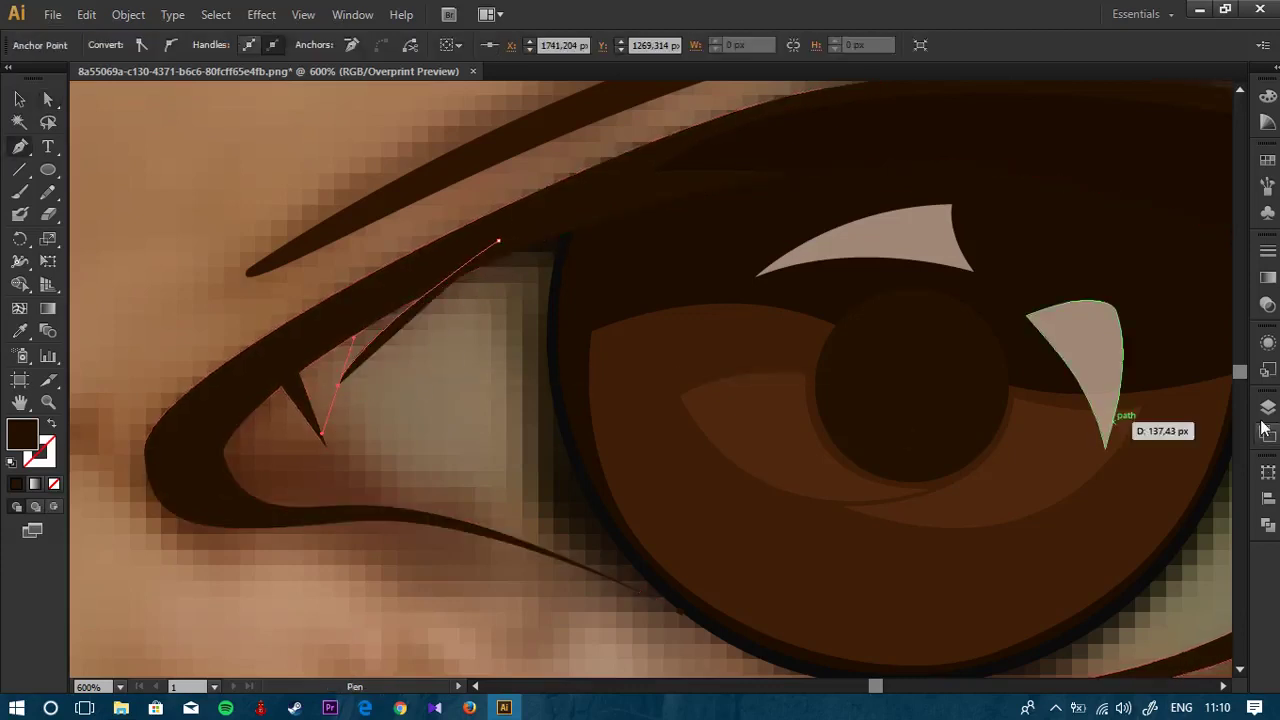
left_click(1267, 409)
key("ctrl+z")
key("ctrl+z")
key("ctrl+z")
key("ctrl+z")
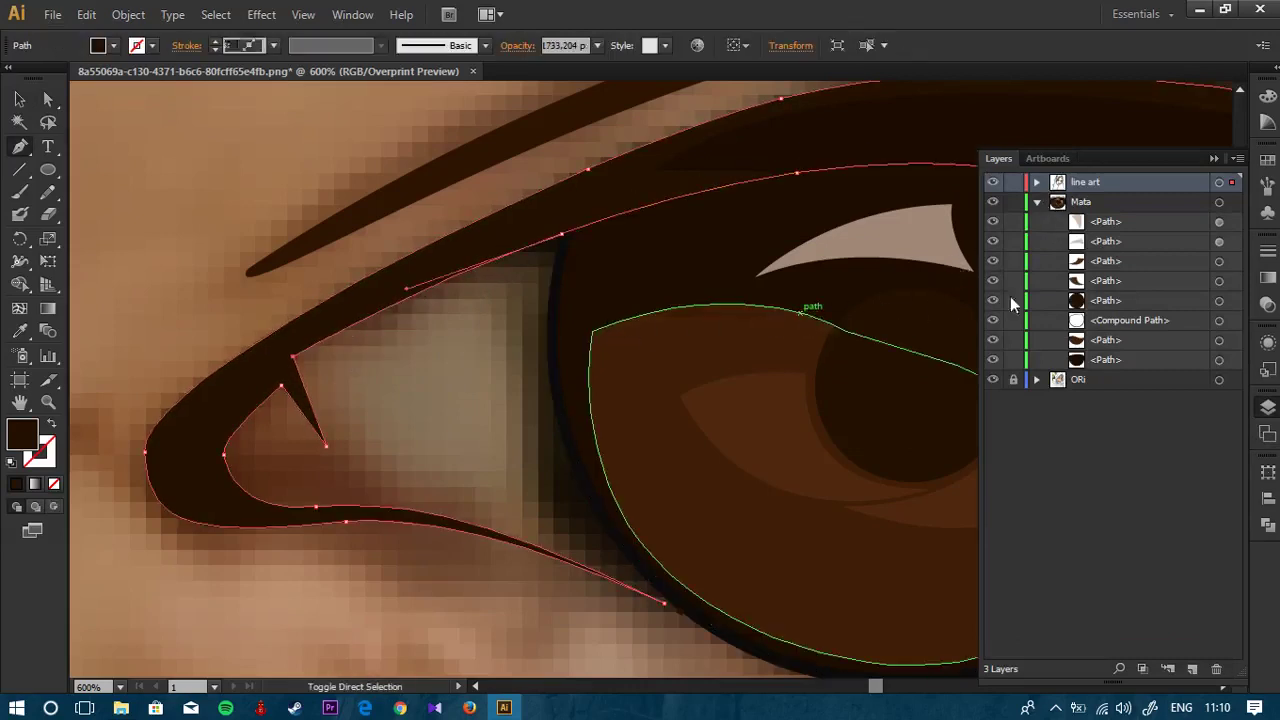
Step: Lock the line art layer and make the unlocked Mata layer active for drawing with the Pen tool
key("v")
left_click_drag(1021, 186, 1038, 198)
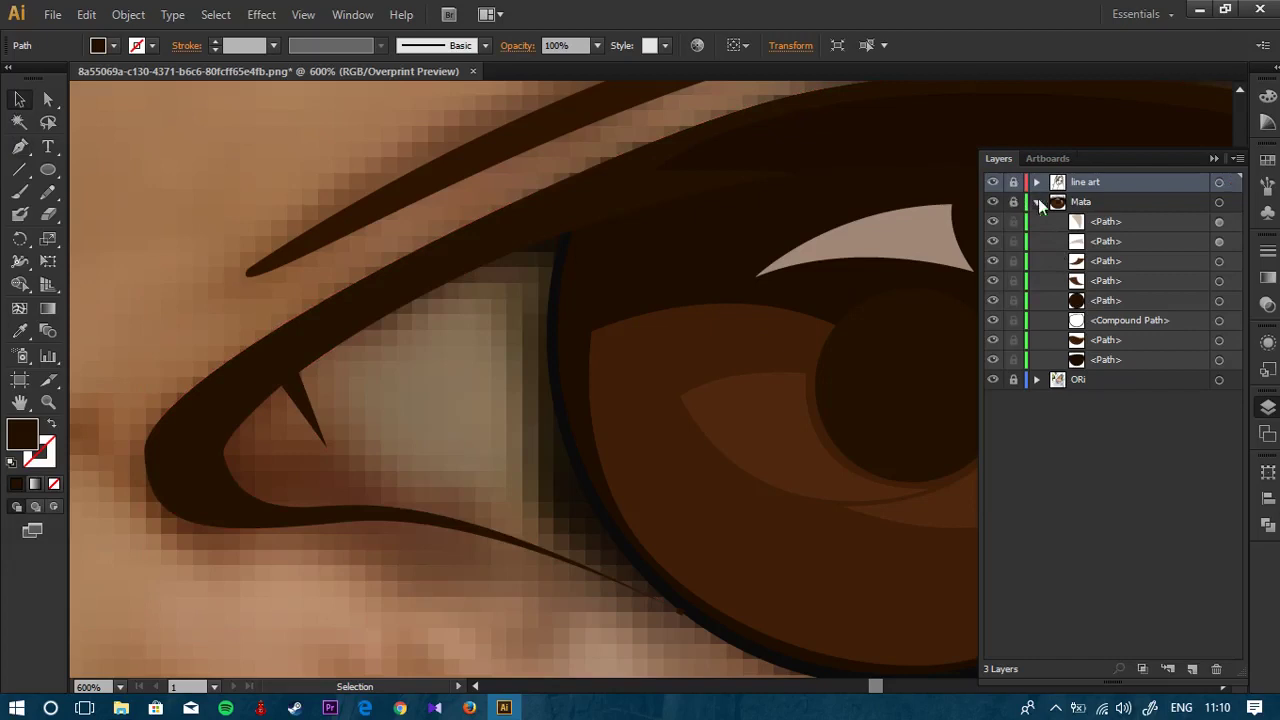
key("p")
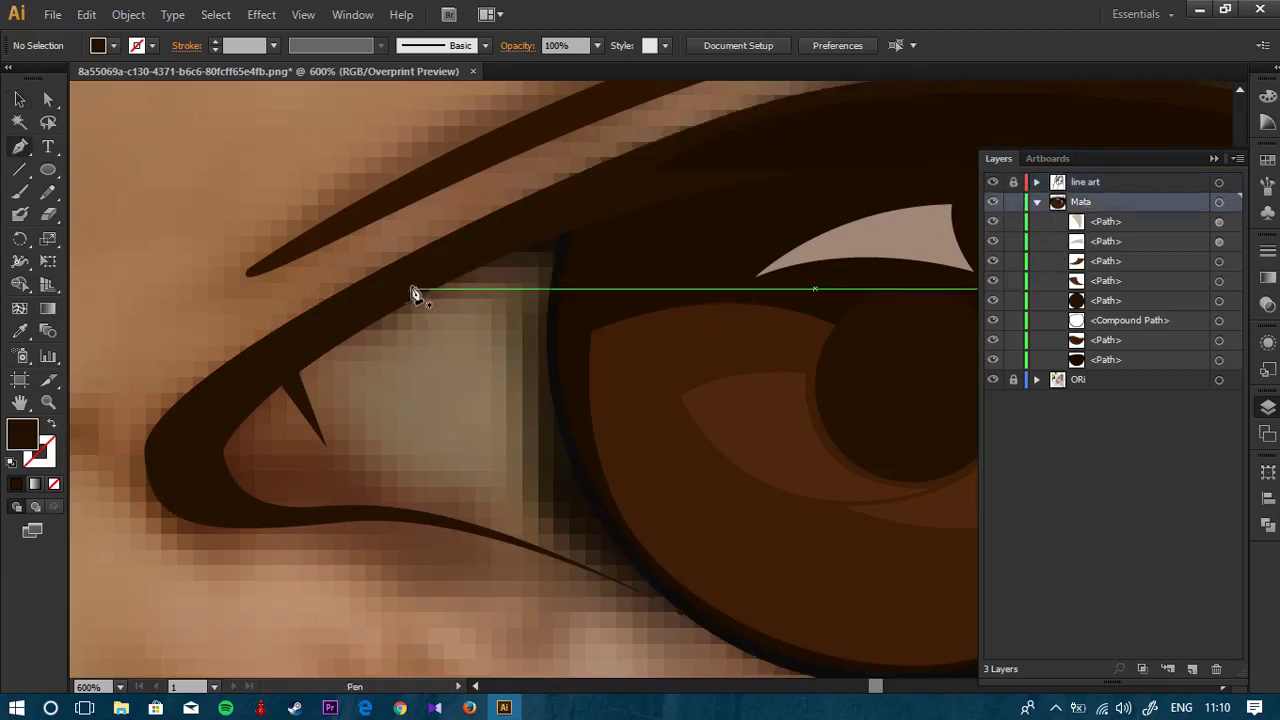
Step: Trace a curved shape over the inner corner of the coloured eye with the Pen tool, tucking its edges under the eyelid line
left_click(365, 299)
left_click_drag(341, 440, 363, 516)
left_click(342, 444, "alt")
scroll(293, 450, "up", 1)
left_click_drag(293, 450, 425, 283)
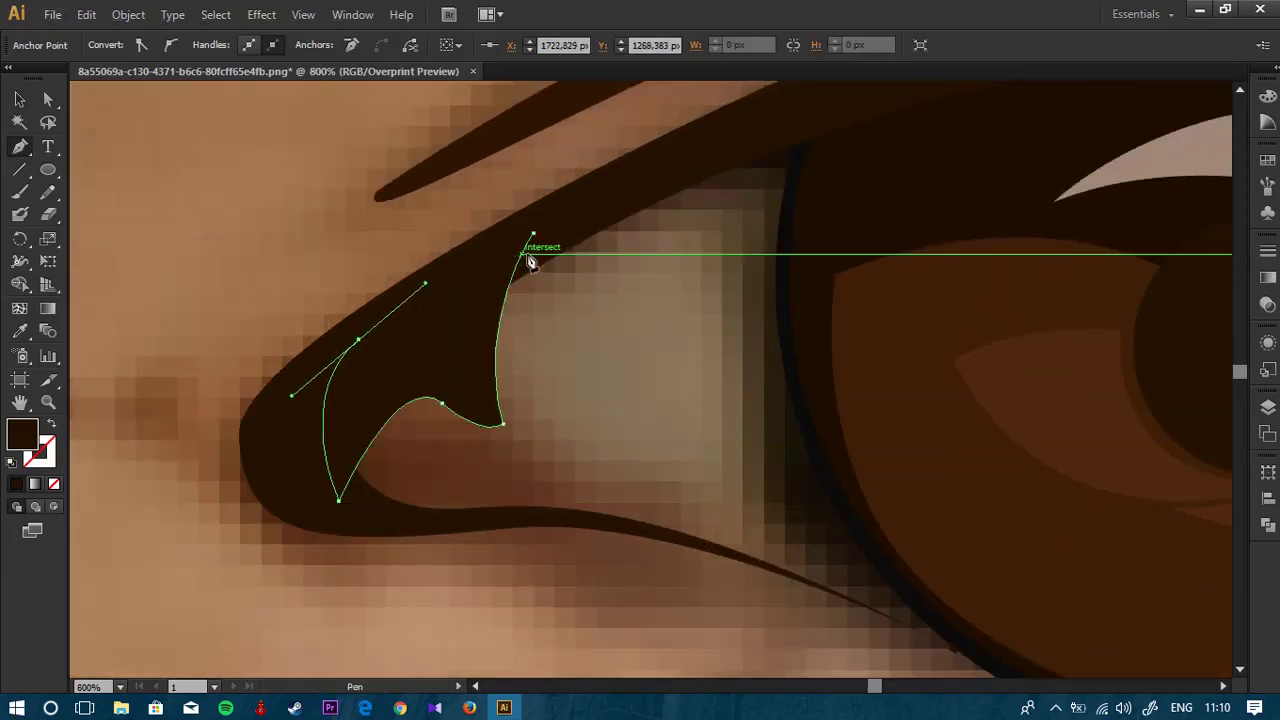
left_click(533, 233)
key("v")
Step: Switch to File Explorer, open the Downloads folder and find the Project 57 colour palette image
left_click(124, 707)
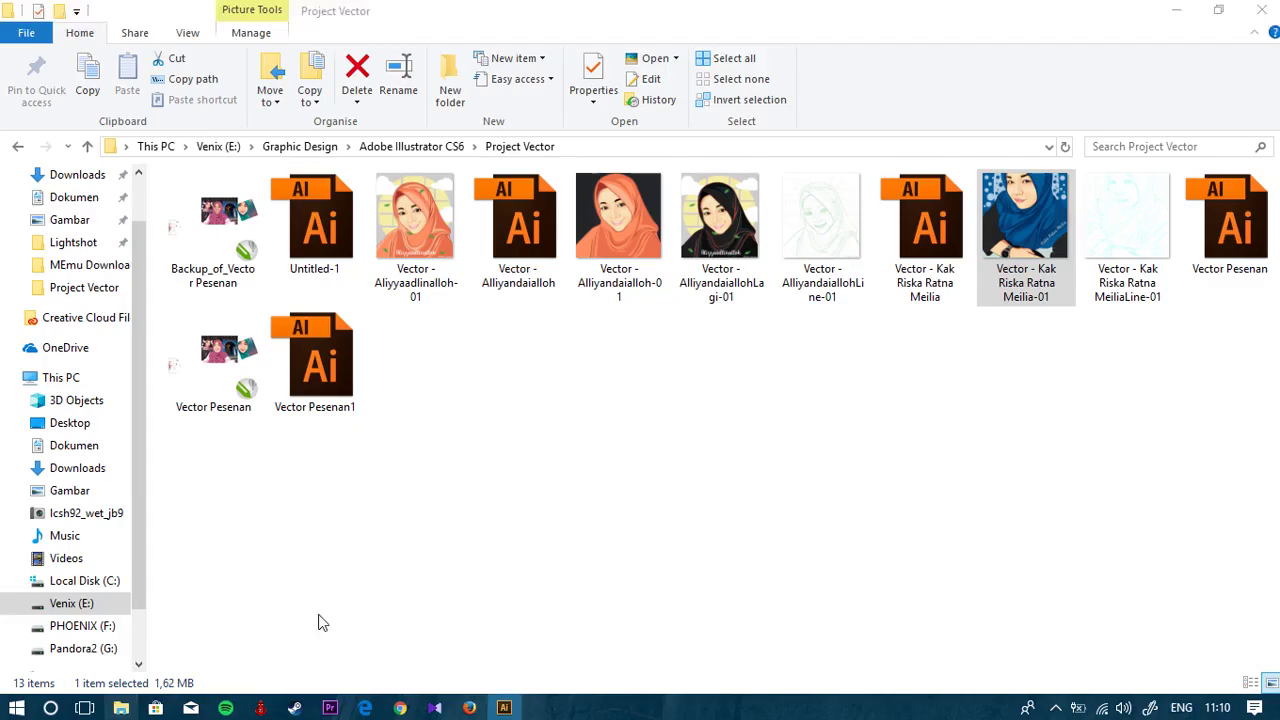
scroll(100, 258, "up", 1)
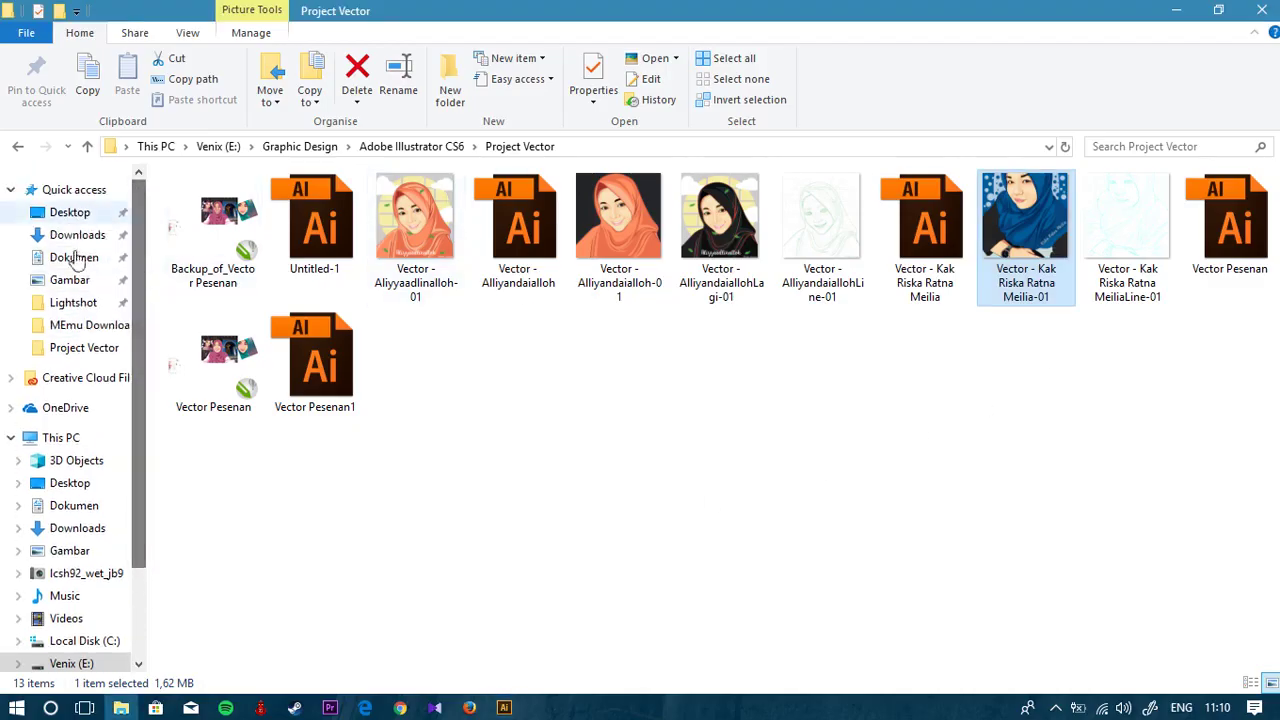
left_click(89, 256)
left_click(80, 236)
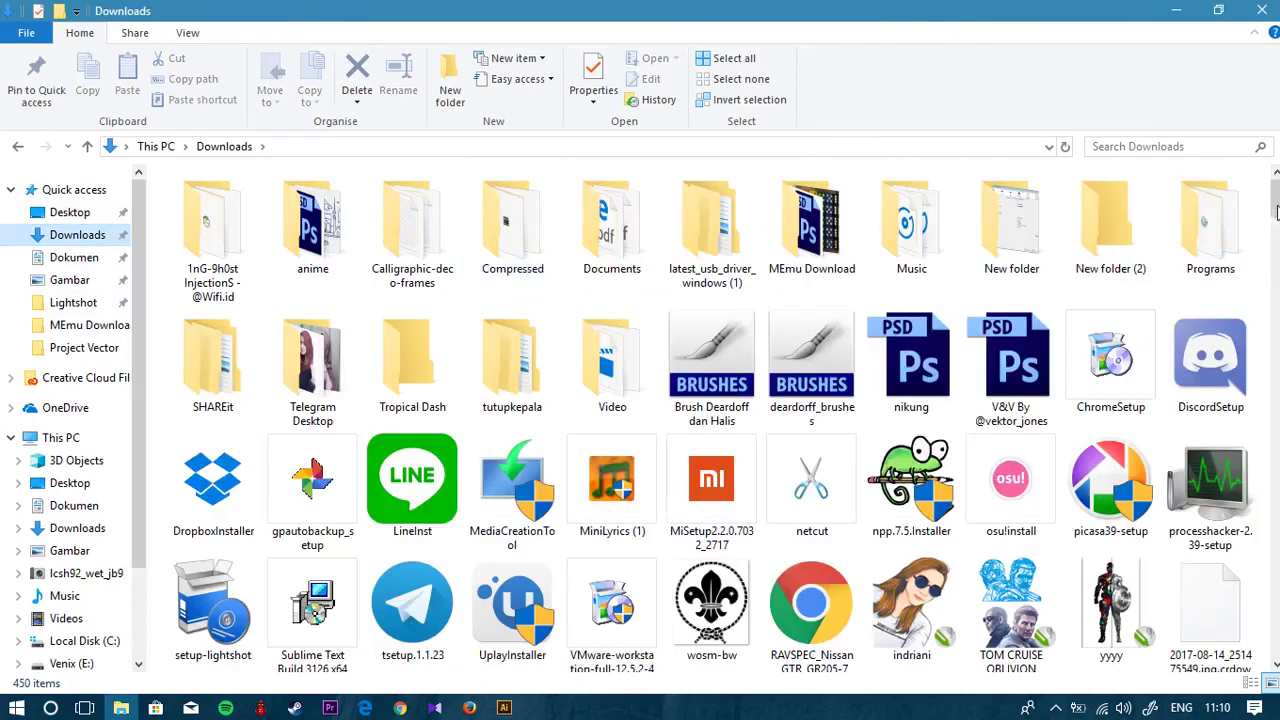
scroll(1100, 200, "down", 10)
scroll(1100, 200, "down", 10)
scroll(1100, 200, "up", 2)
scroll(1100, 200, "down", 2)
scroll(1100, 200, "down", 2)
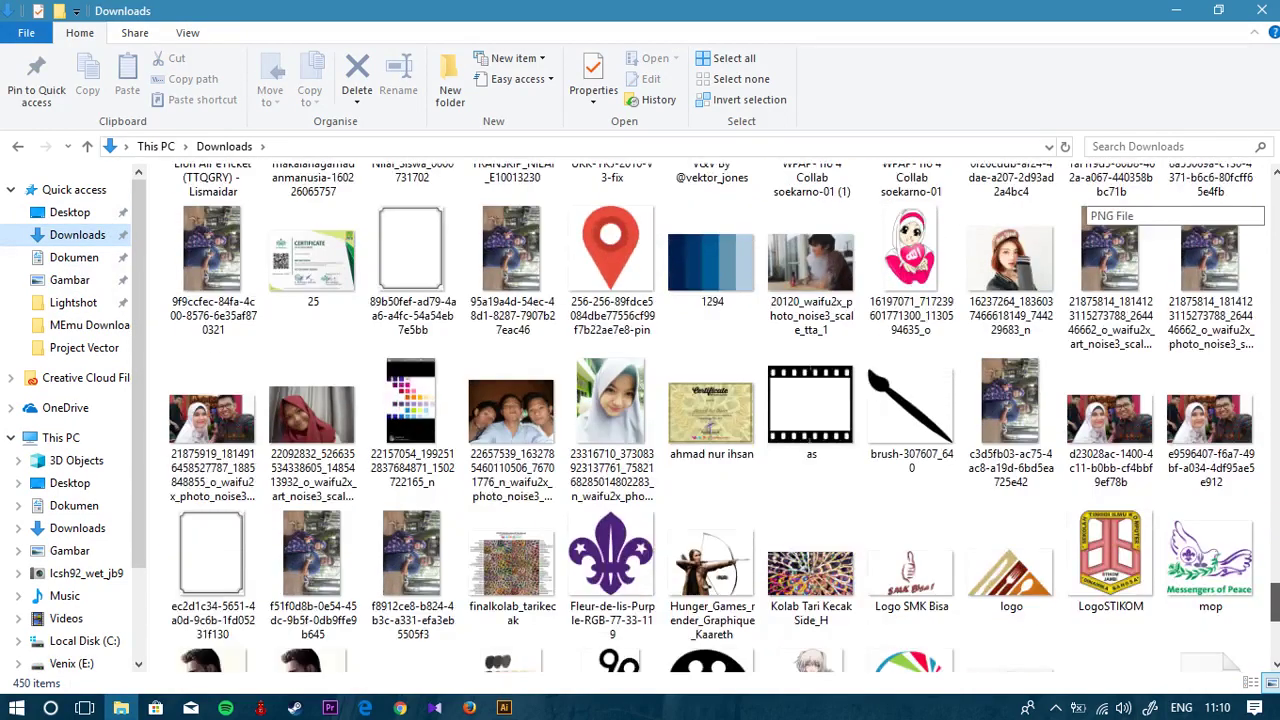
scroll(1100, 200, "down", 4)
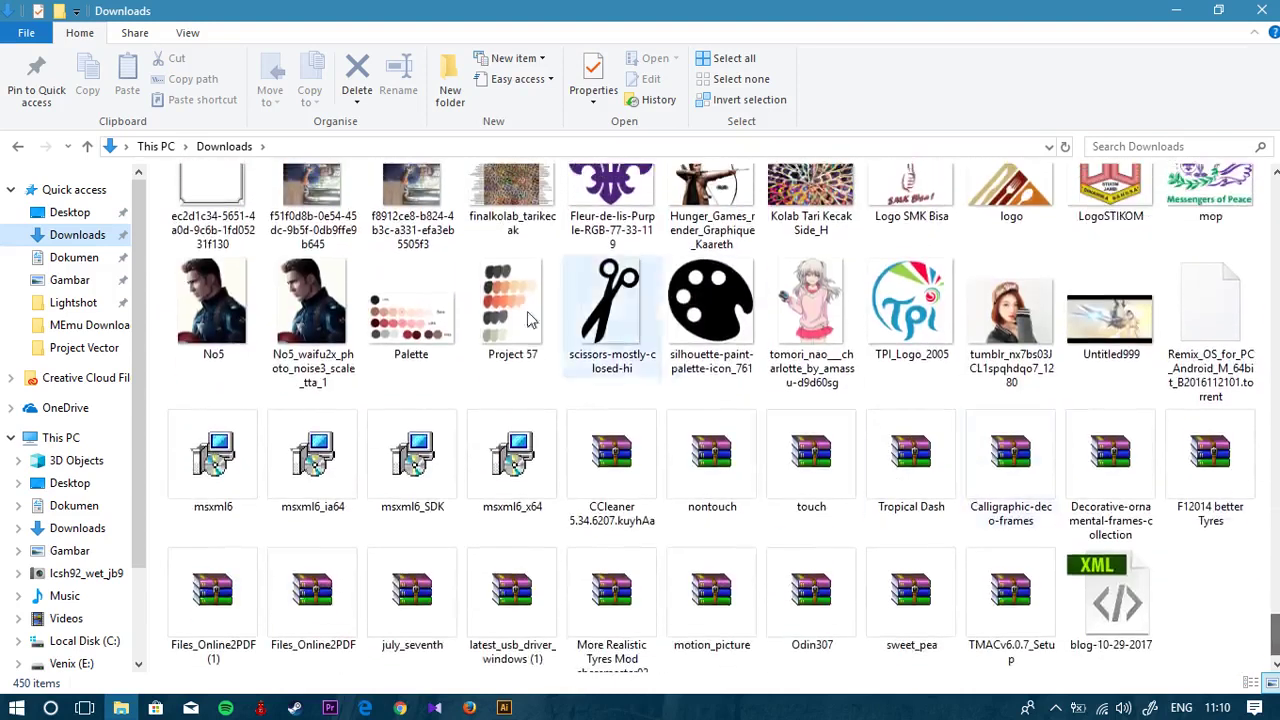
Step: Place the Project 57 palette image from Downloads into the portrait document in Illustrator
left_click(512, 305)
left_click(579, 295)
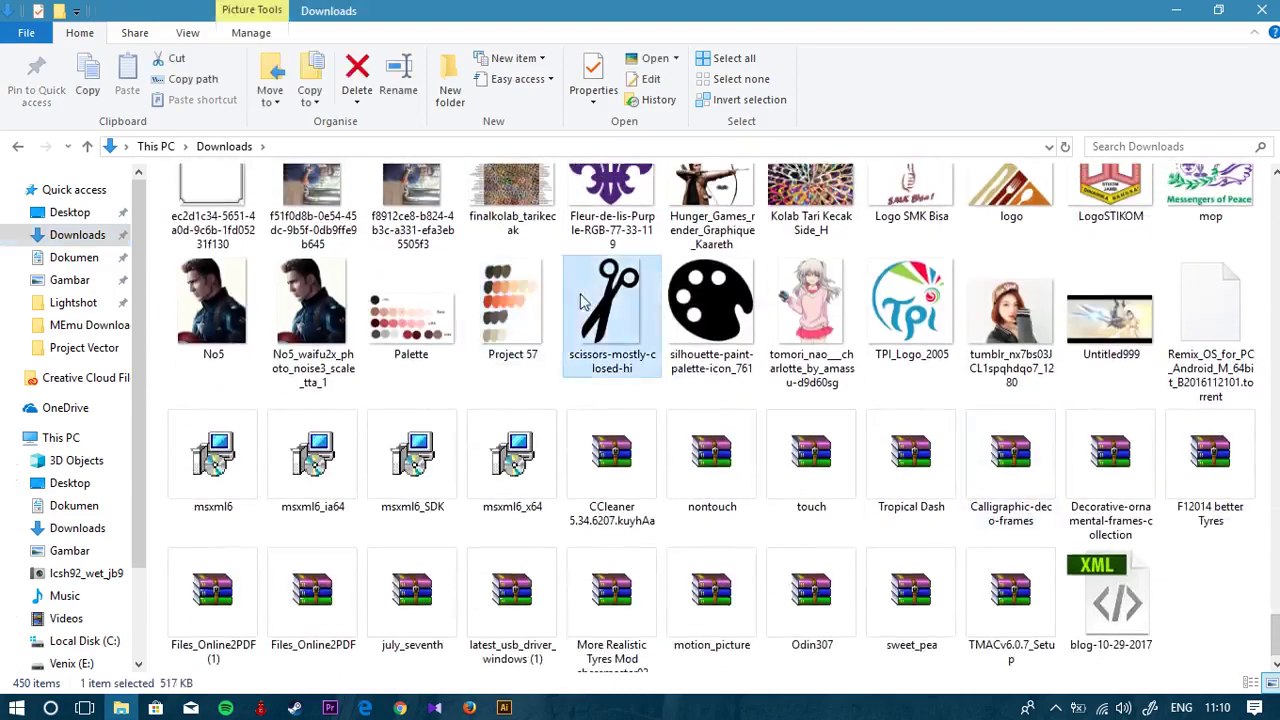
left_click_drag(552, 288, 522, 318)
left_click_drag(512, 430, 238, 287)
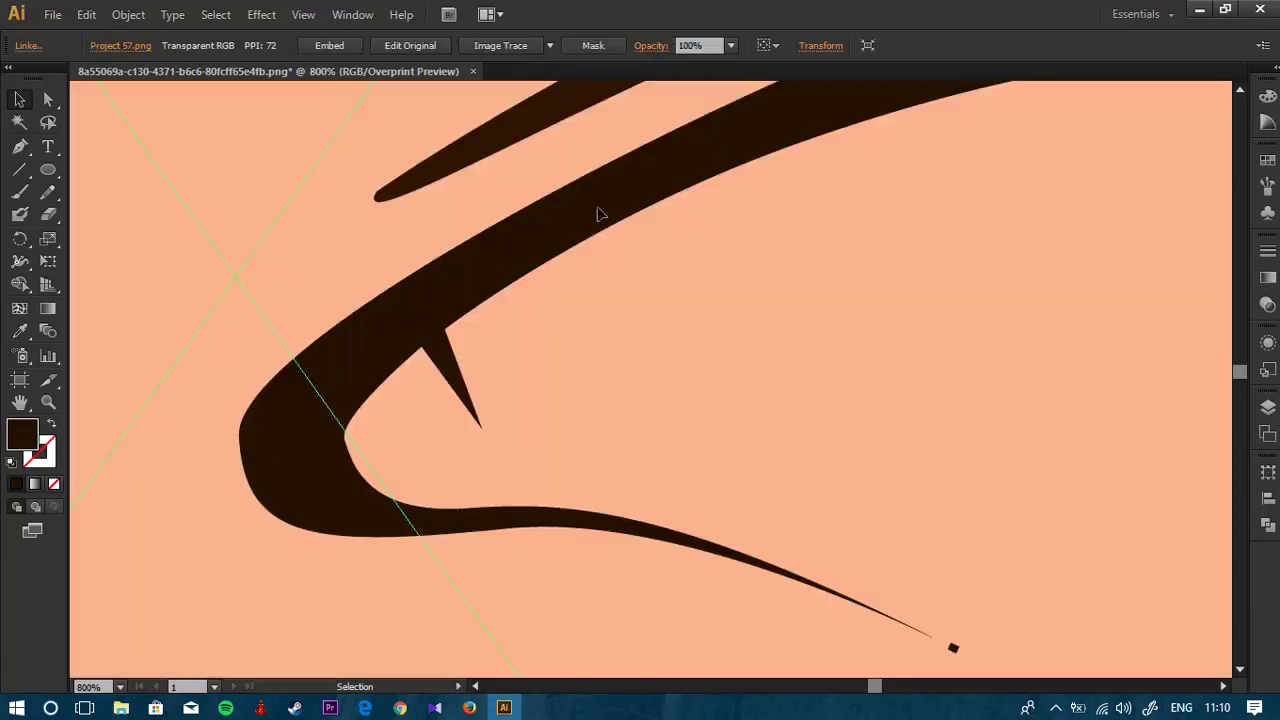
scroll(614, 308, "down", 10)
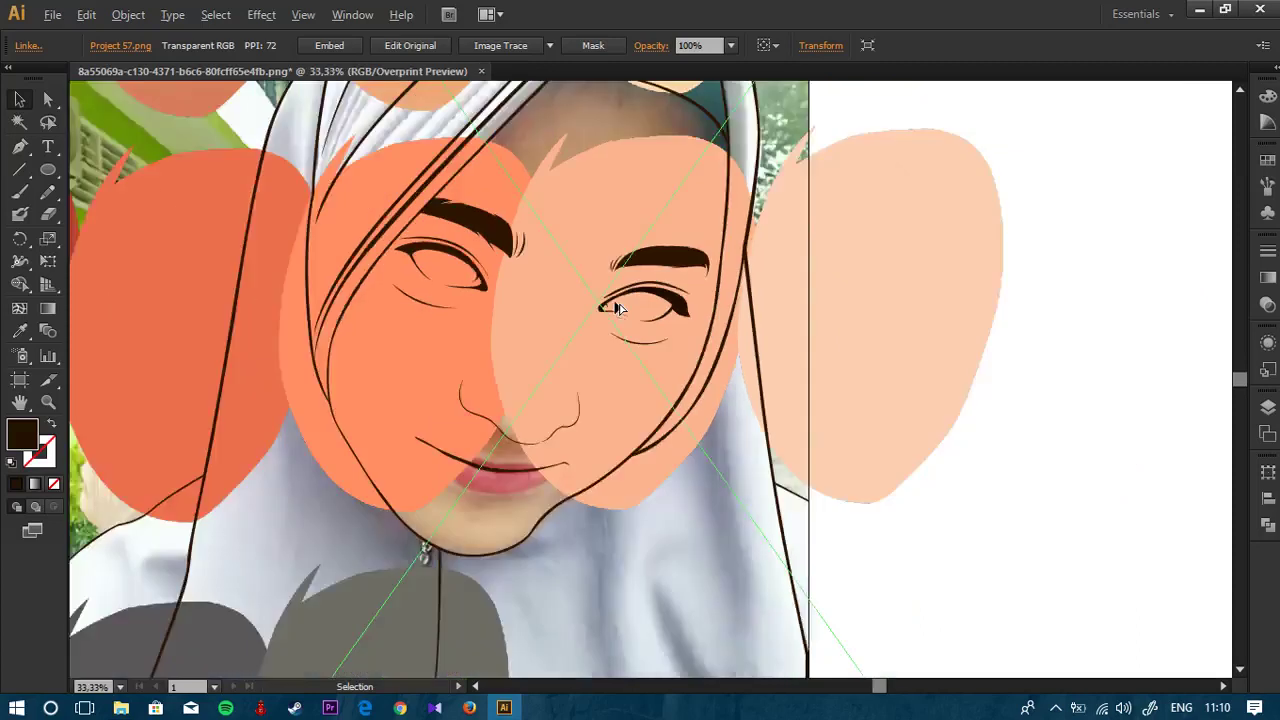
Step: Scale down the Project 57 palette image, move it beside the portrait and embed it in the document
scroll(616, 274, "down", 3)
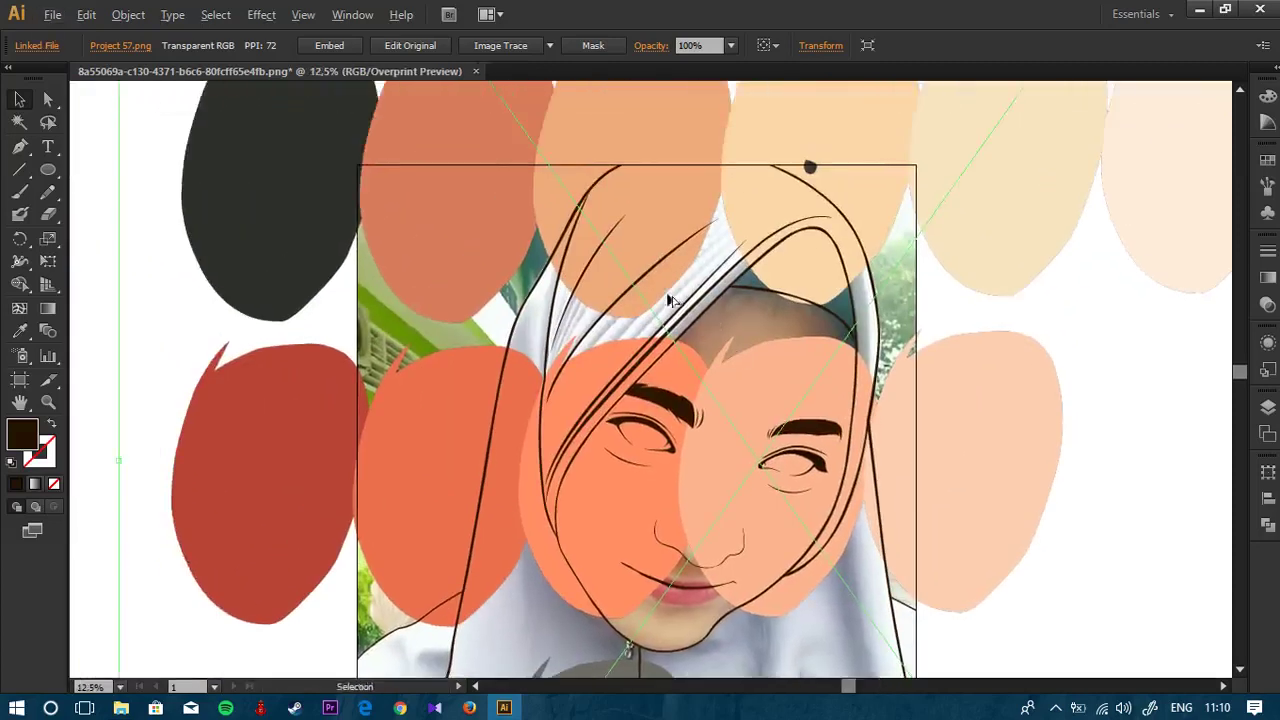
key("ctrl+alt+shift+y")
scroll(655, 278, "down", 1)
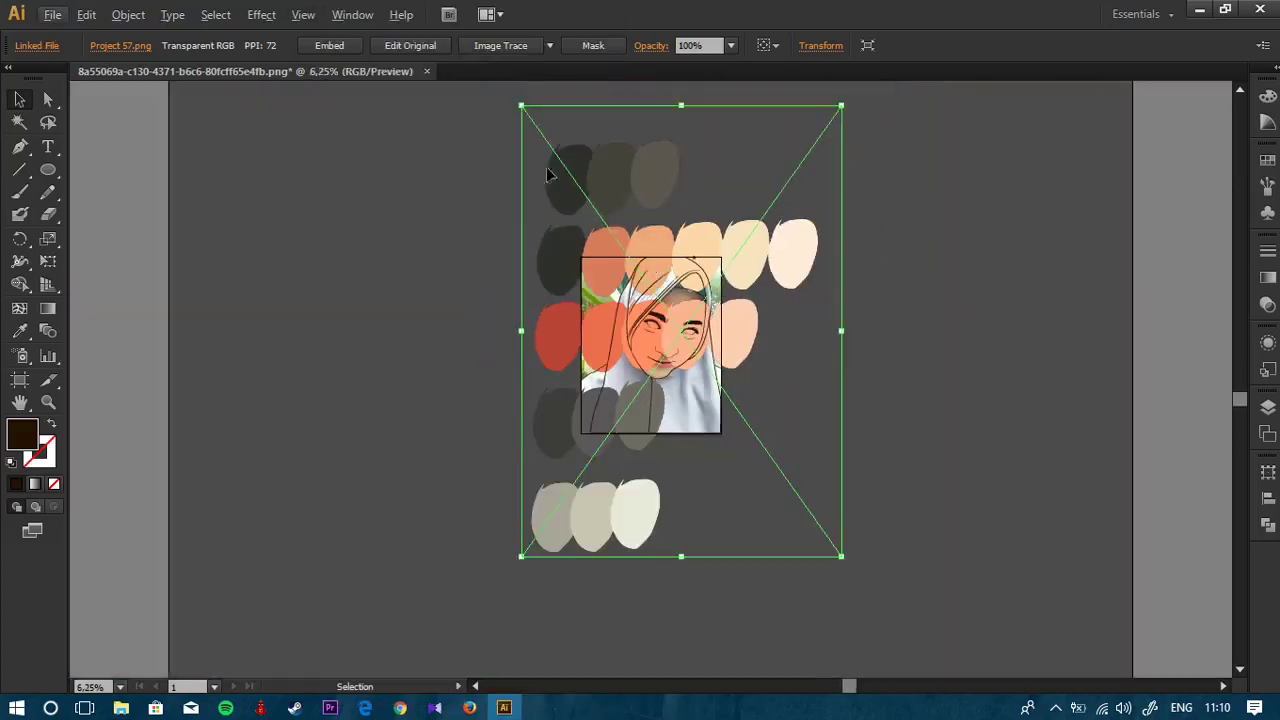
left_click_drag(520, 106, 784, 412)
left_click_drag(825, 531, 752, 322)
scroll(726, 328, "up", 4)
scroll(727, 332, "up", 1)
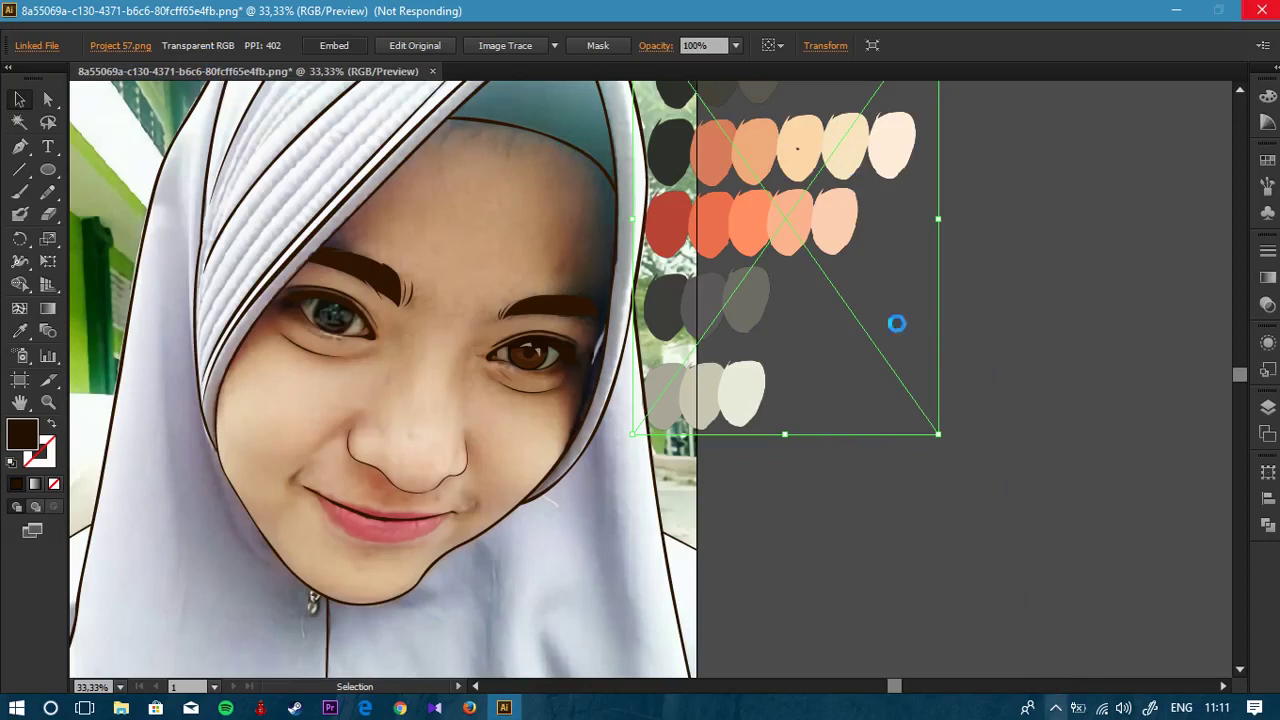
left_click(1058, 708)
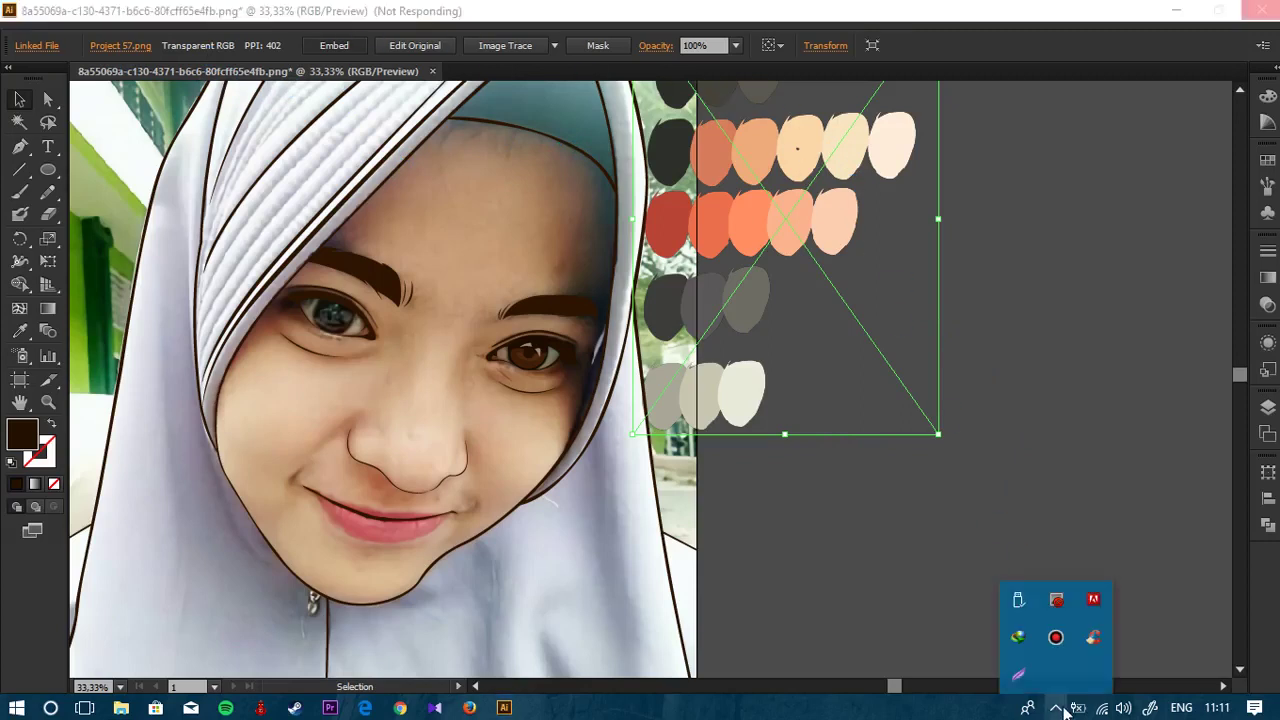
left_click(1062, 710)
left_click(1078, 576)
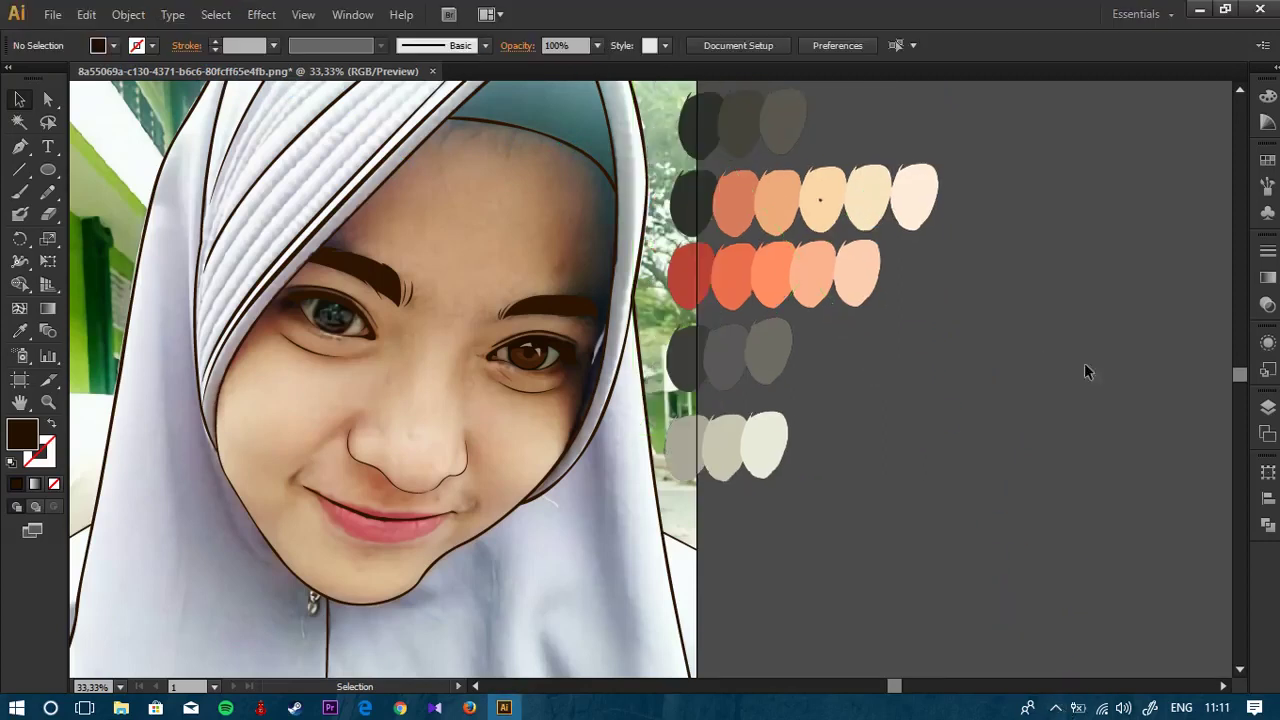
Step: Move the palette image further out onto the empty canvas, clear of the portrait
left_click_drag(857, 308, 959, 385)
scroll(854, 235, "up", 1)
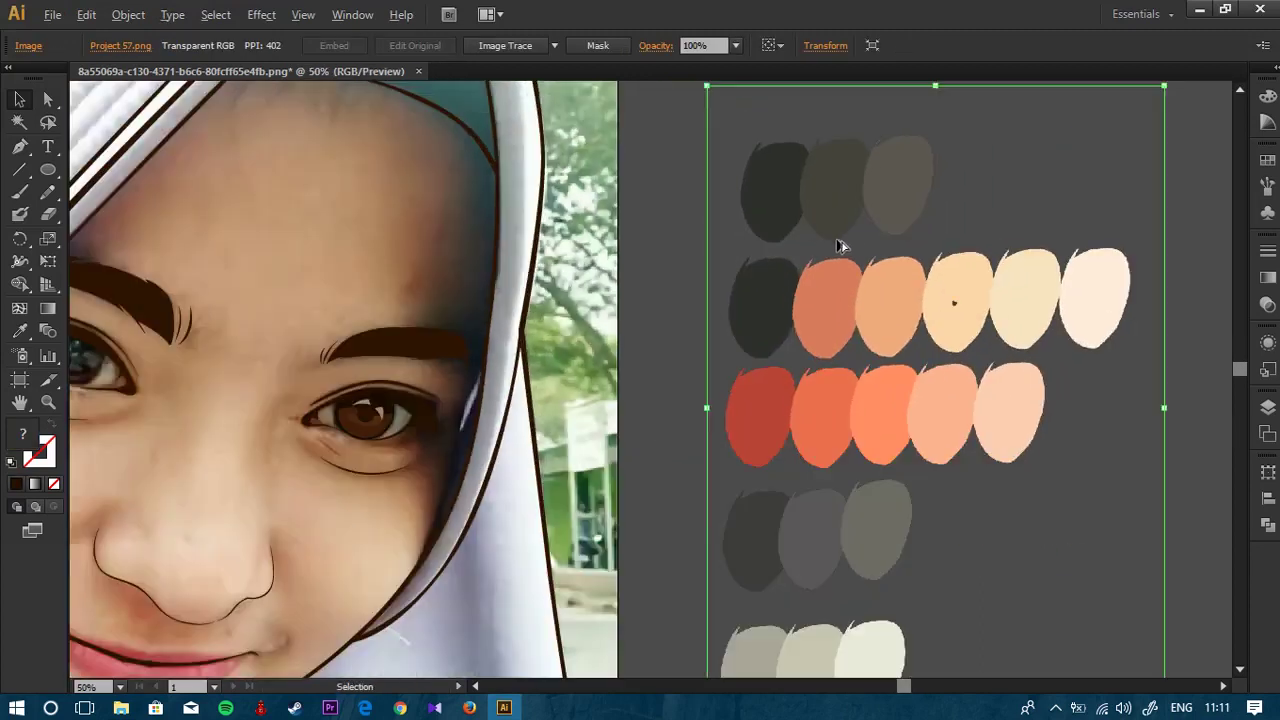
Step: Start saving the document under a new name and browse to the Project Vector folder on the Venix (E:) drive
left_click(53, 15)
left_click(94, 167)
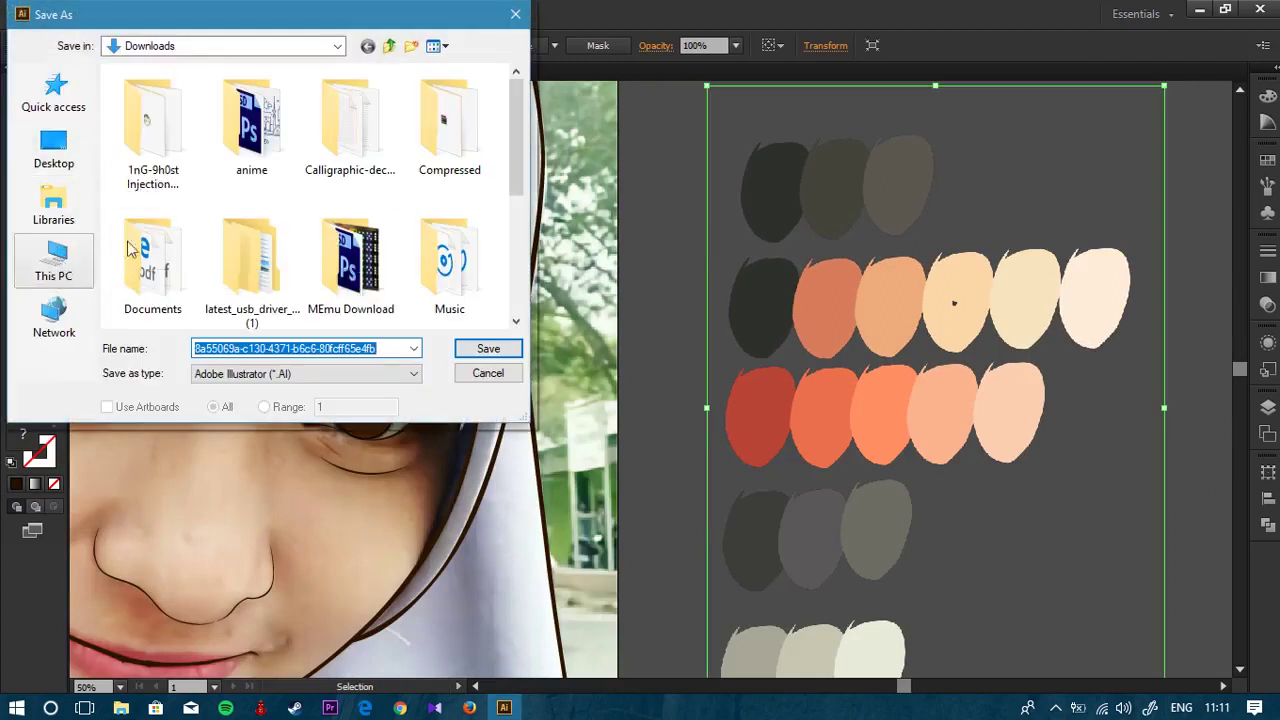
left_click(53, 262)
scroll(283, 217, "down", 5)
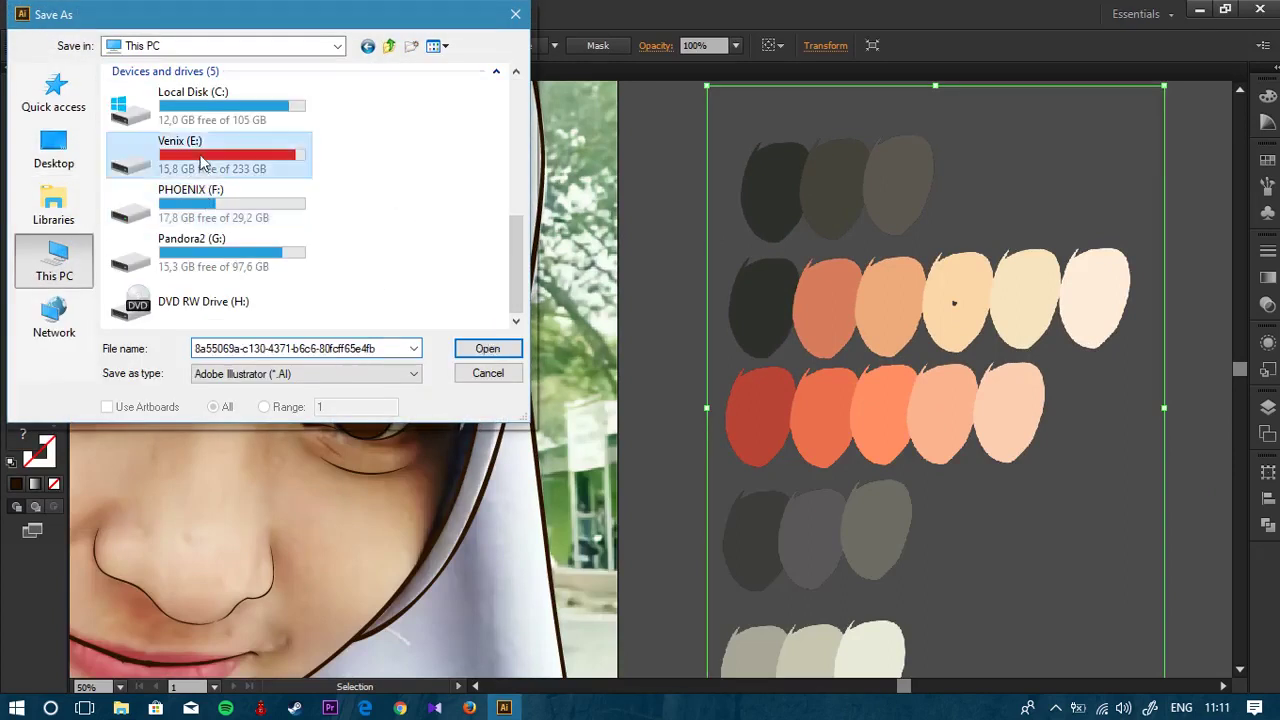
double_click(200, 163)
double_click(163, 240)
double_click(220, 132)
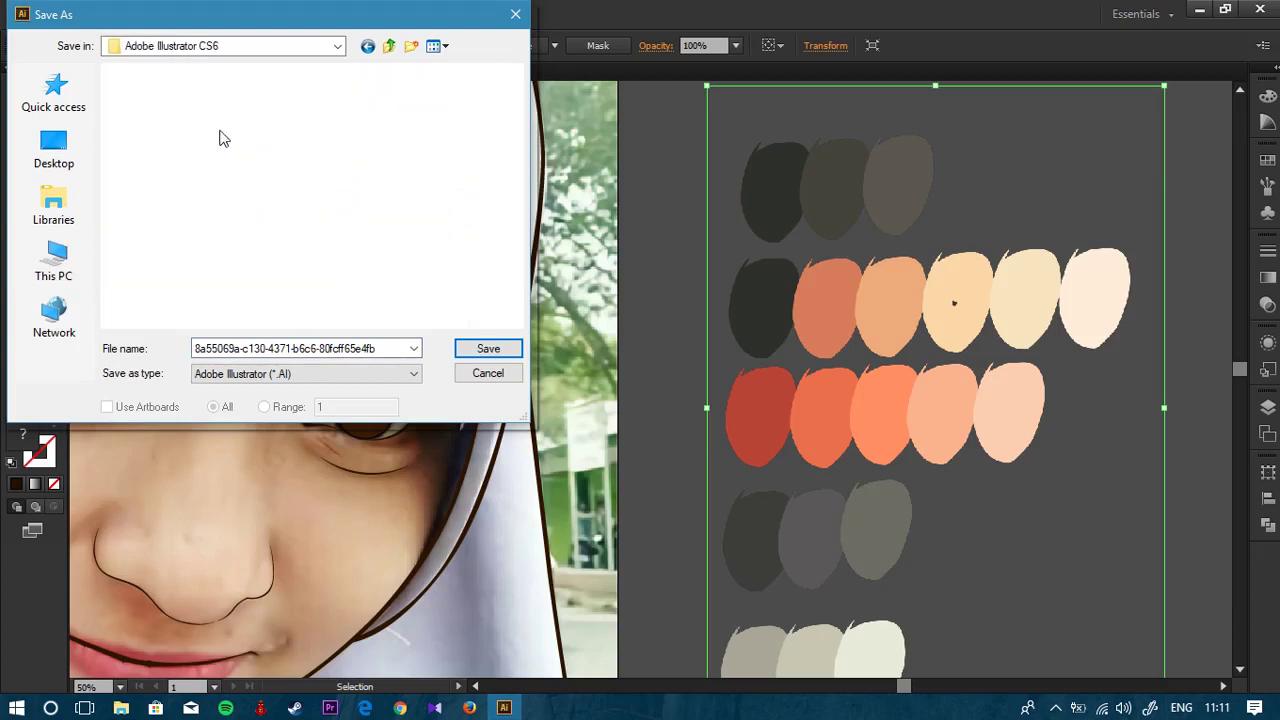
scroll(345, 188, "down", 2)
double_click(345, 186)
Step: Name the file "Vector - " plus the portrait subject's name and save it as Adobe Illustrator (*.AI) in Illustrator CS6 version
double_click(385, 347)
type("VEctor")
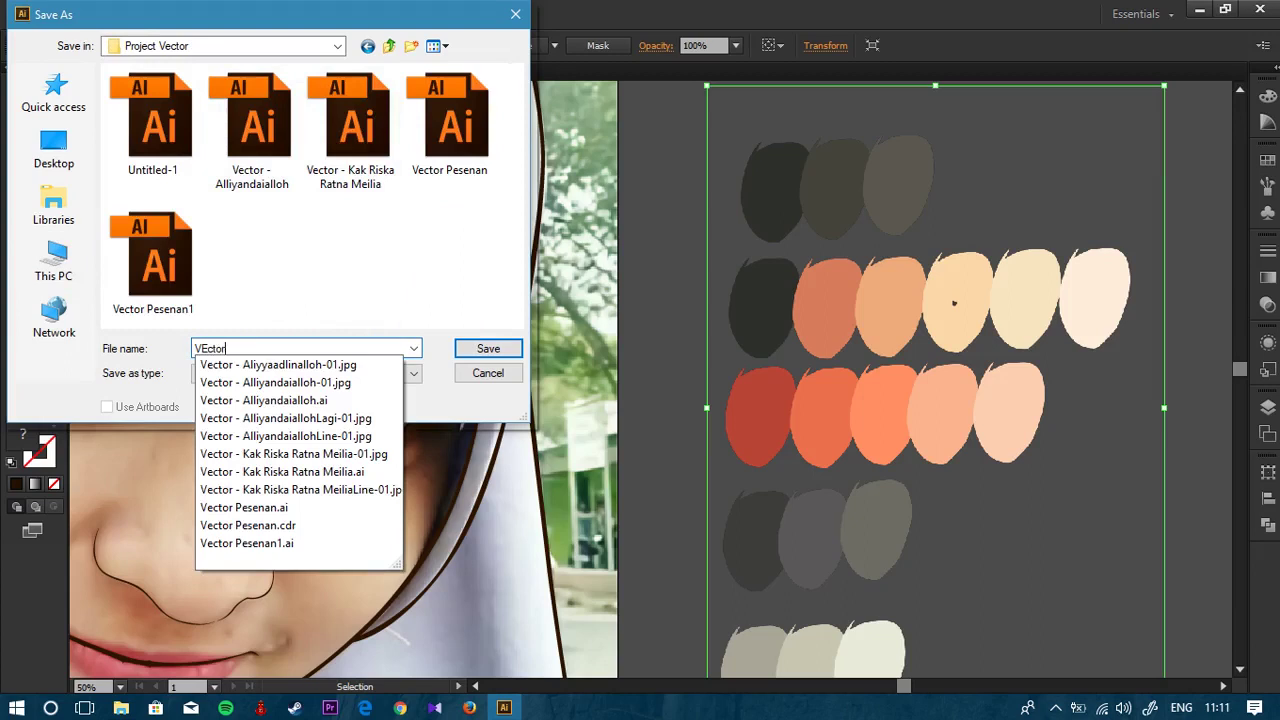
type("o")
key("BackSpace")
key("BackSpace")
key("BackSpace")
key("BackSpace")
type("ector - Shalsabila")
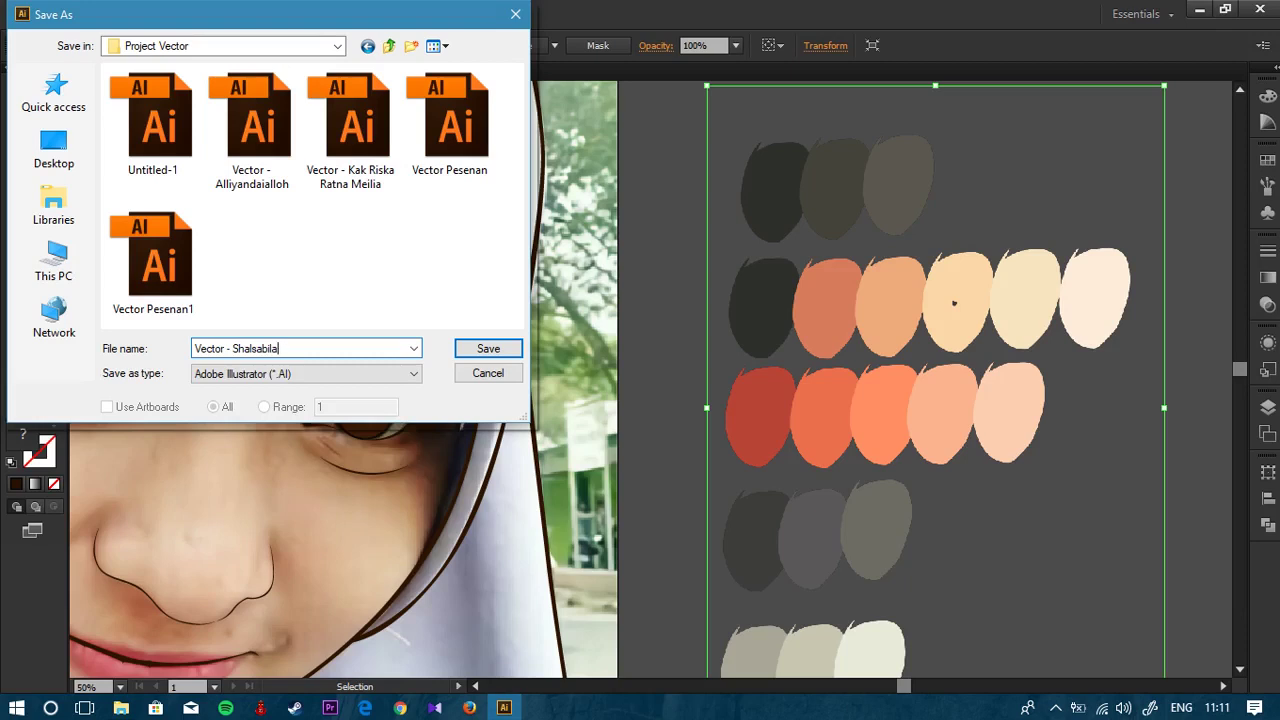
key("ctrl+a")
key("Return")
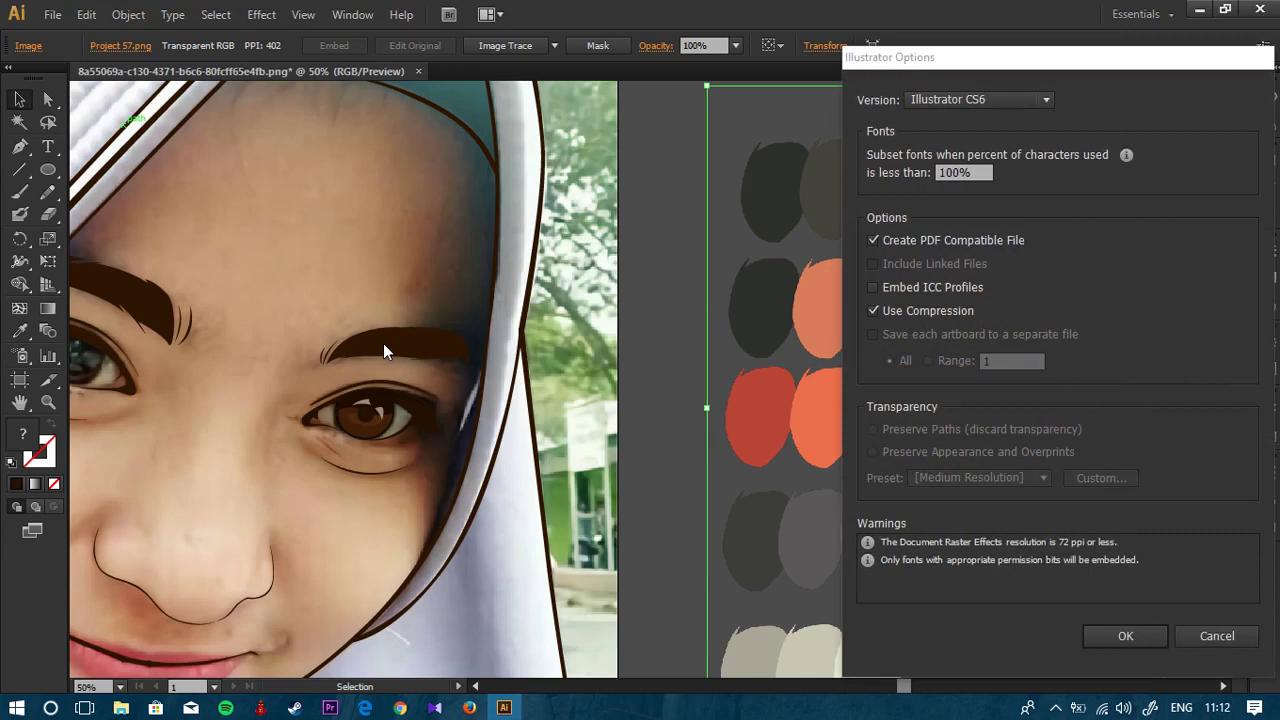
left_click(1120, 632)
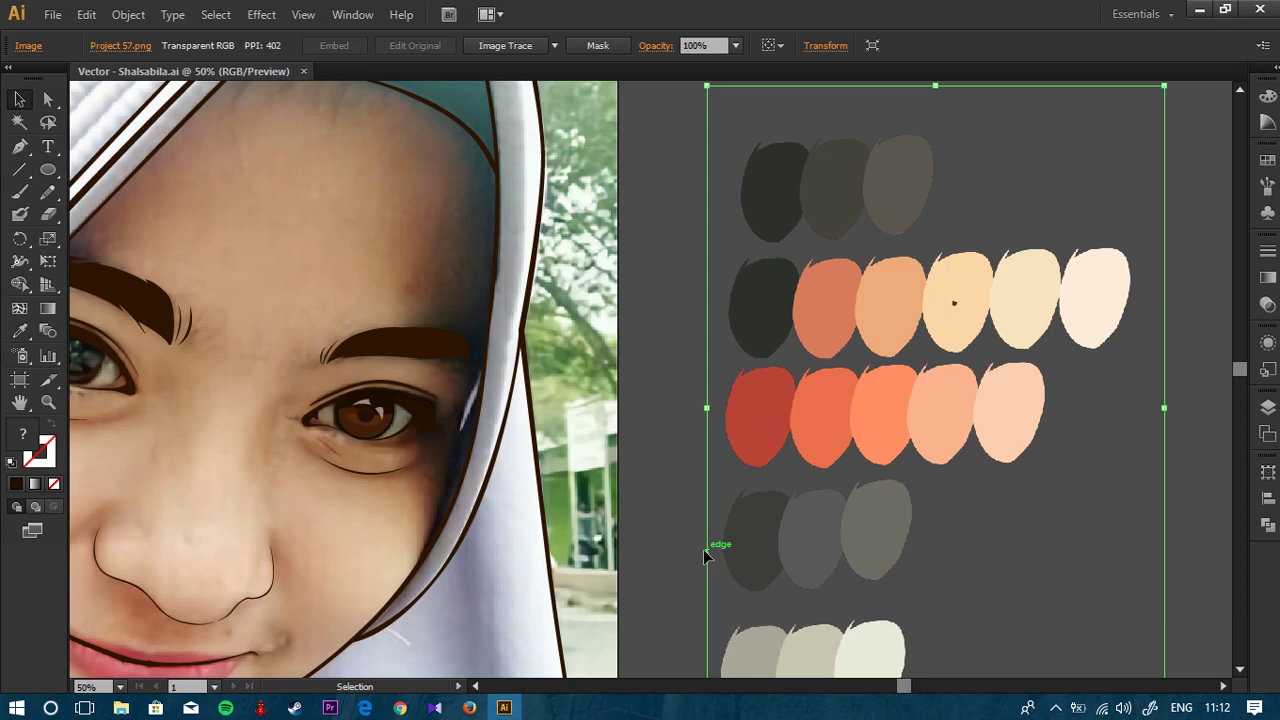
Step: Scale the palette image down further and place it closer to the face, at the portrait's edge
scroll(750, 280, "down", 1)
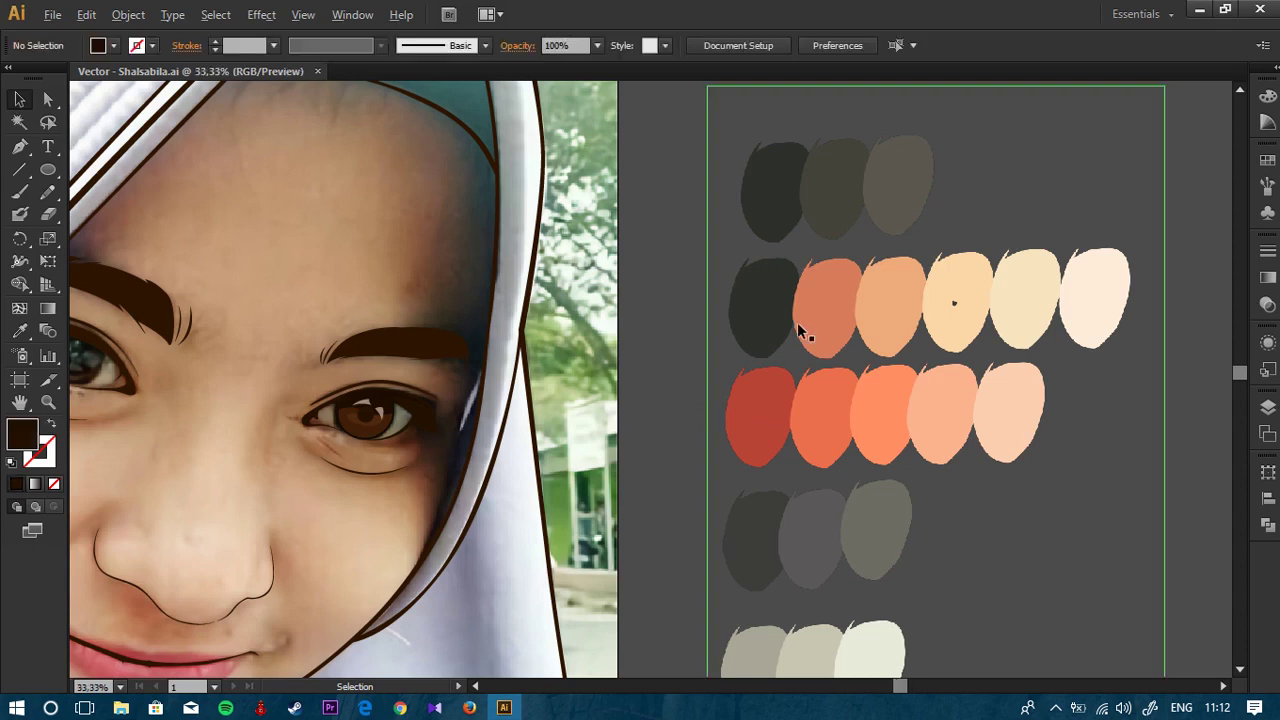
left_click_drag(720, 148, 851, 338)
left_click_drag(871, 408, 632, 332)
Step: Fill the small shape in the eye's inner corner with the dark red swatch sampled from the palette
scroll(551, 363, "up", 2)
left_click_drag(523, 361, 569, 287)
scroll(795, 368, "up", 1)
left_click(583, 337)
key("i")
left_click(890, 336)
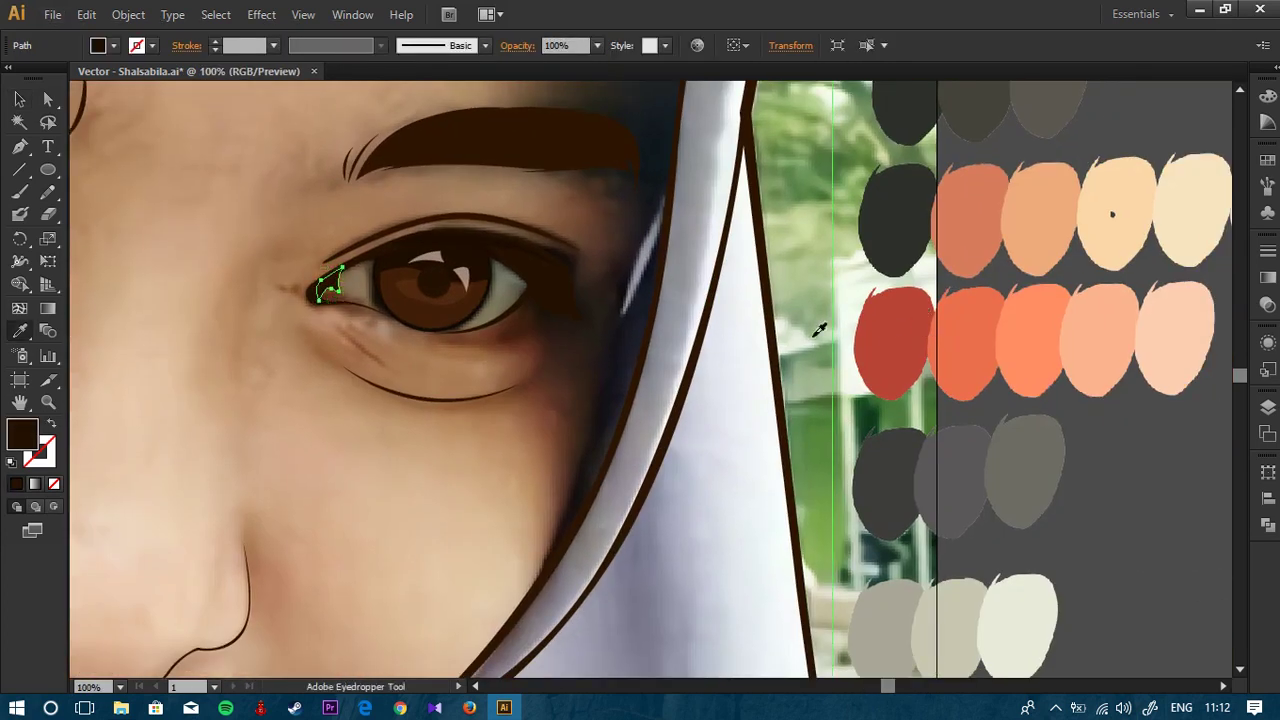
key("v")
scroll(325, 281, "up", 3)
left_click(443, 296)
Step: Trace a larger closed shape over the whole inner eye corner with the Pen tool, tucking its outer edges under the eye outline
scroll(377, 260, "up", 1)
left_click_drag(404, 288, 383, 238)
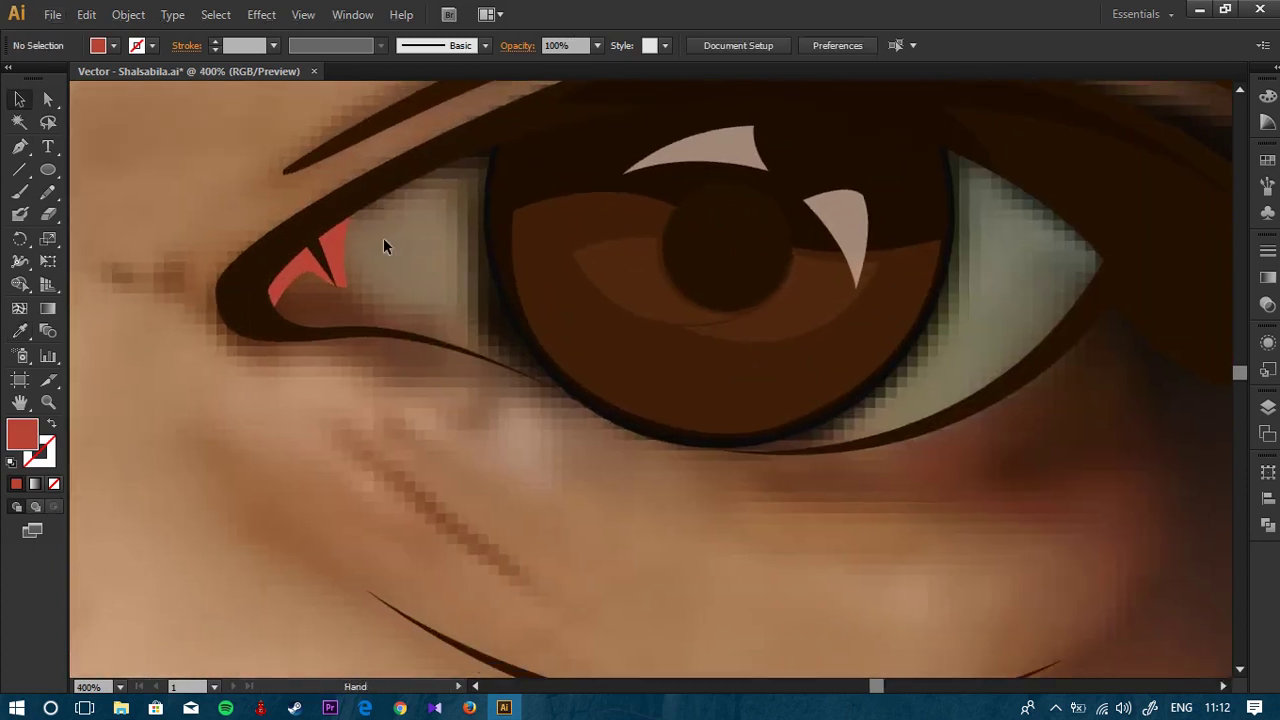
key("p")
scroll(349, 218, "up", 1)
left_click(352, 196)
left_click_drag(386, 389, 444, 429)
scroll(406, 397, "up", 3)
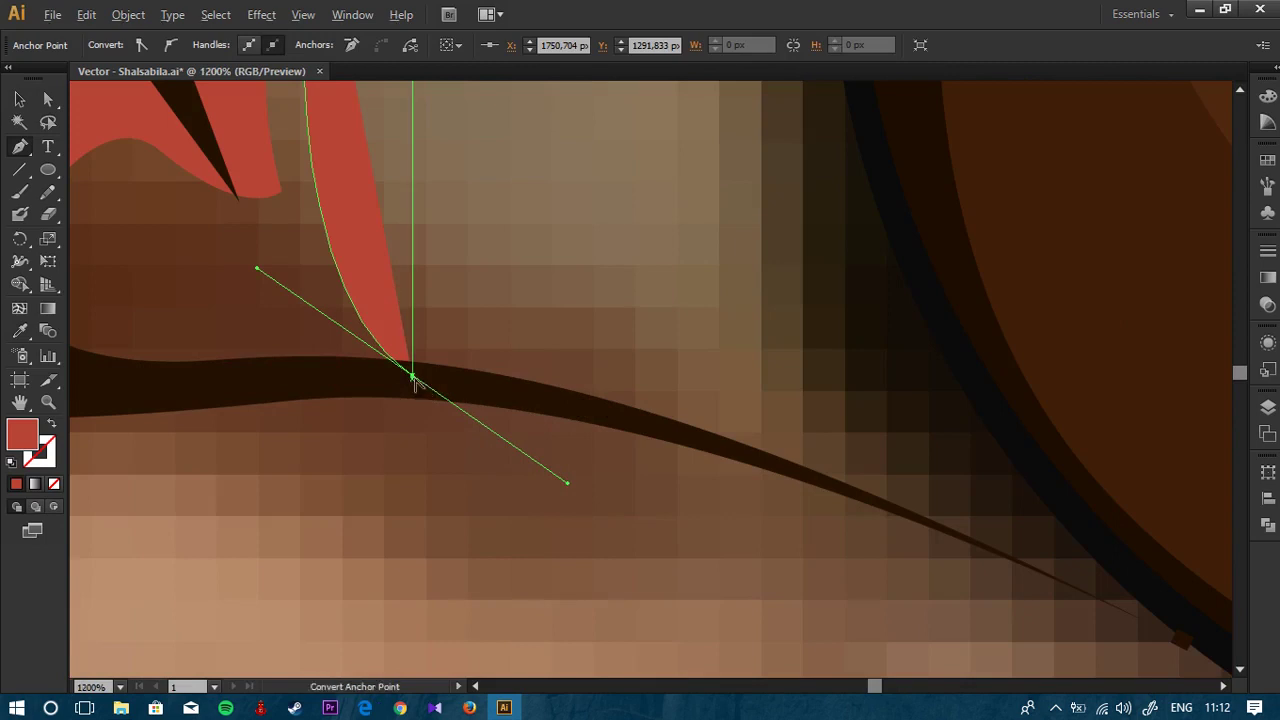
left_click(412, 377)
scroll(480, 370, "down", 1)
left_click_drag(546, 364, 770, 362)
scroll(770, 362, "up", 1)
left_click_drag(436, 364, 337, 367)
left_click_drag(257, 252, 257, 247)
left_click_drag(344, 168, 347, 349)
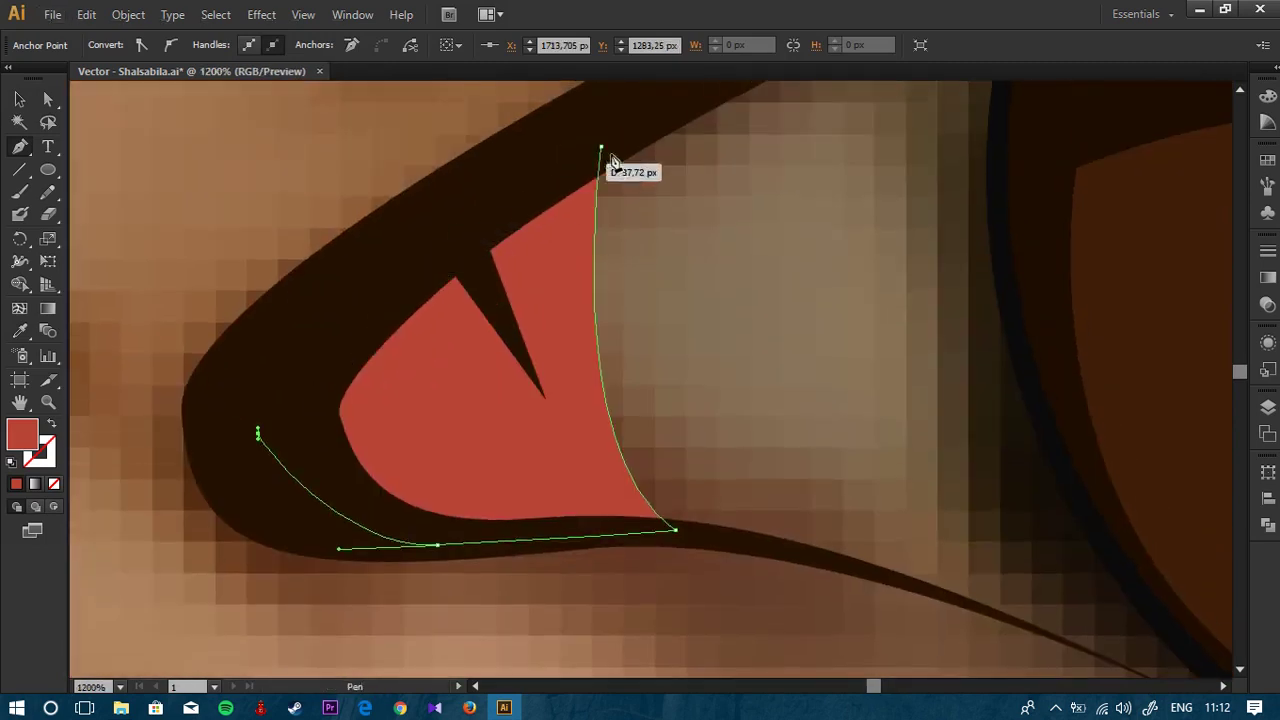
left_click(601, 147)
Step: Fill the new inner corner shape with the palette's orange-red swatch beside the dark red one
scroll(588, 170, "down", 2)
left_click_drag(954, 250, 522, 252)
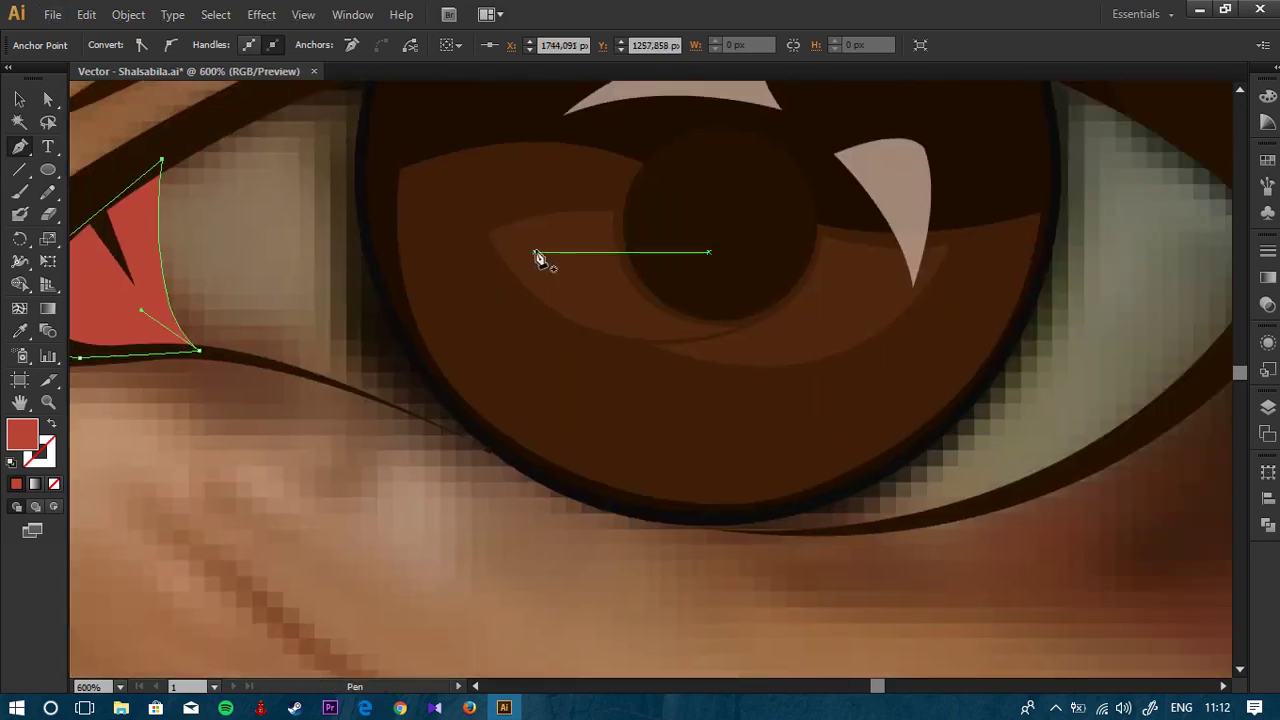
key("i")
scroll(536, 252, "down", 3)
left_click_drag(871, 262, 251, 243)
left_click(1074, 299)
key("v")
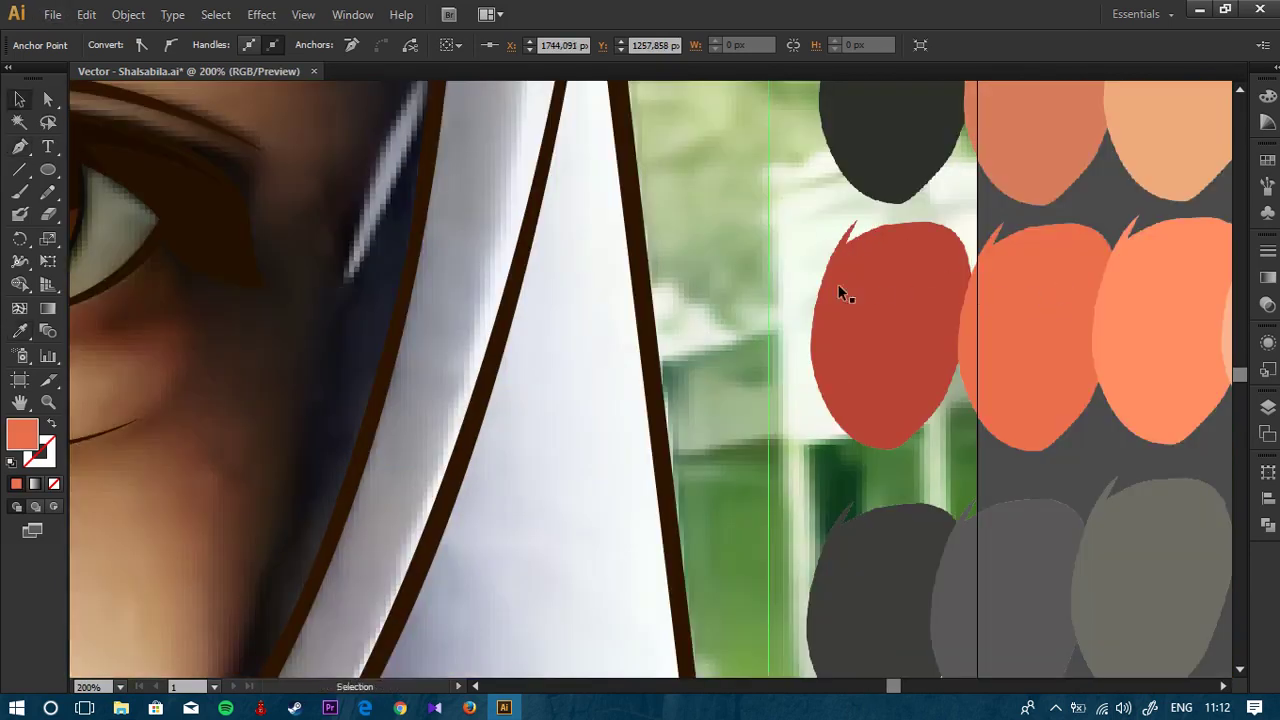
Step: Move the orange-red corner shape beneath the dark red shape in the stacking order
scroll(900, 290, "left", 10)
left_click(358, 197)
scroll(358, 197, "up", 3)
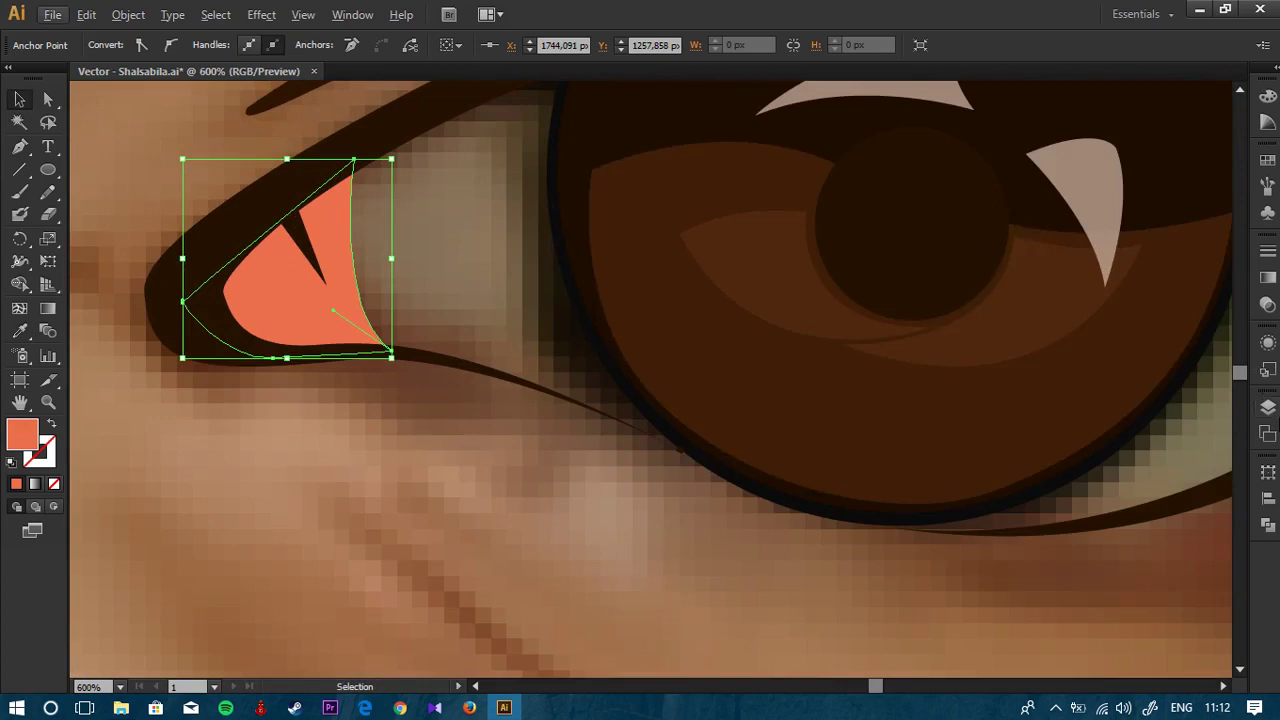
left_click(1268, 407)
left_click_drag(1127, 230, 1120, 426)
left_click(368, 431)
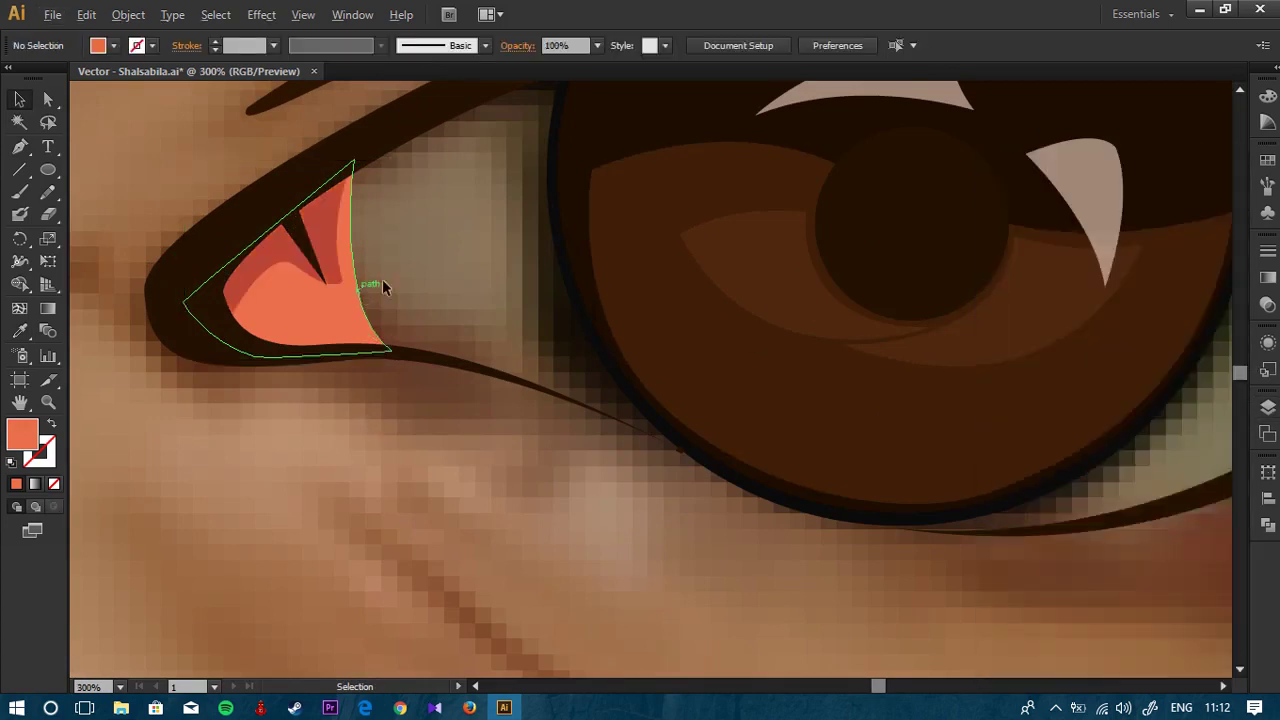
Step: Start a Pen tool path for the eye white's shadow at the inner corner, running beside the iris and under its lower edge
scroll(382, 279, "down", 2)
scroll(440, 254, "down", 5)
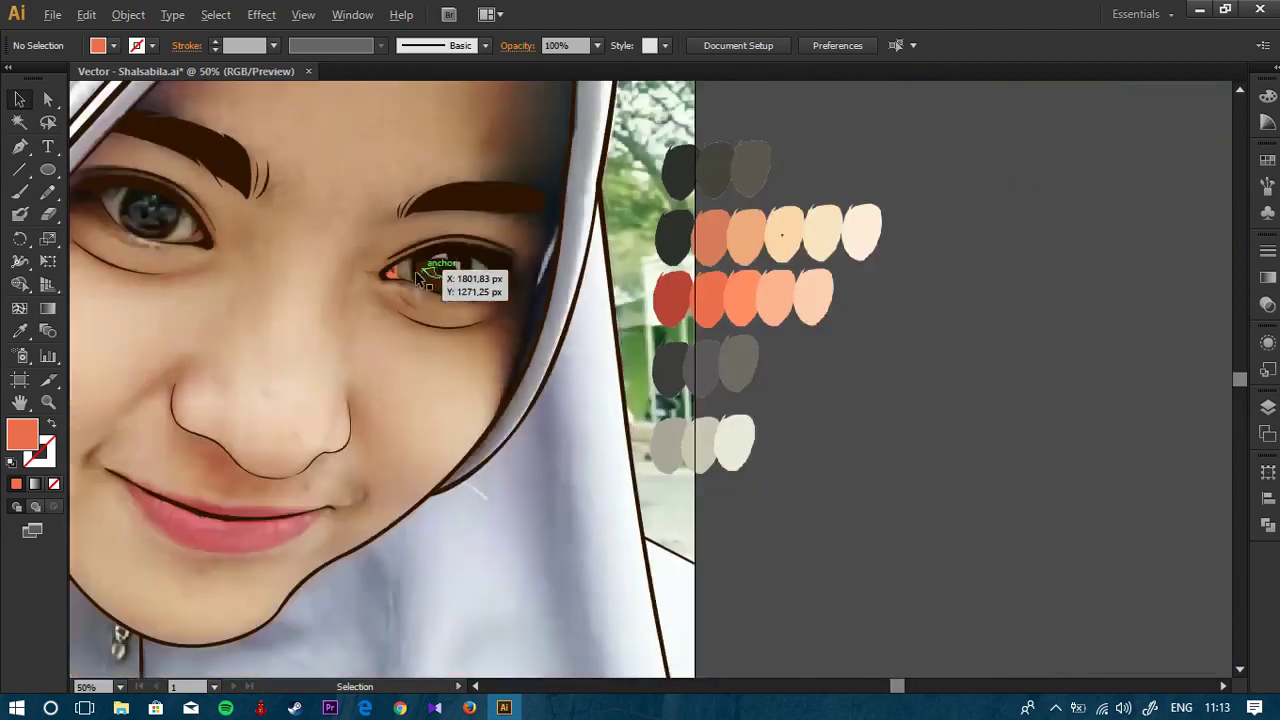
scroll(430, 260, "up", 6)
left_click_drag(414, 270, 328, 318)
key("p")
scroll(303, 261, "up", 1)
scroll(303, 261, "up", 2)
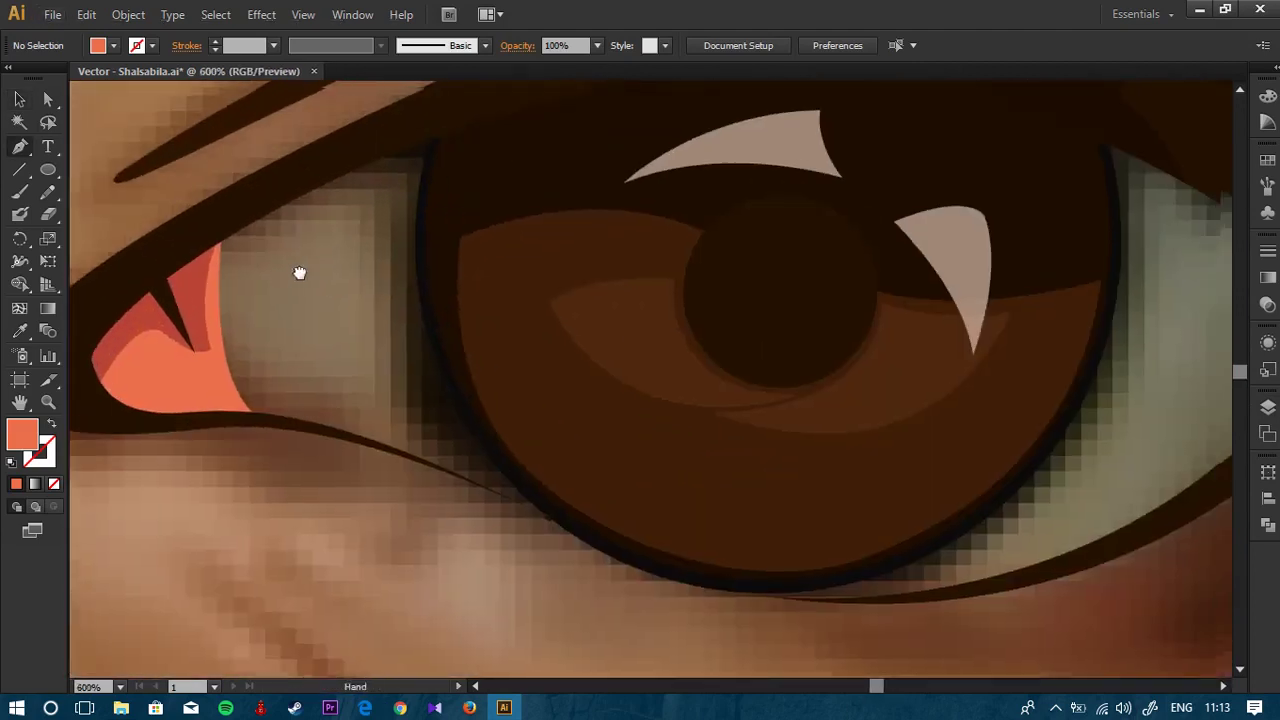
left_click_drag(184, 292, 405, 206)
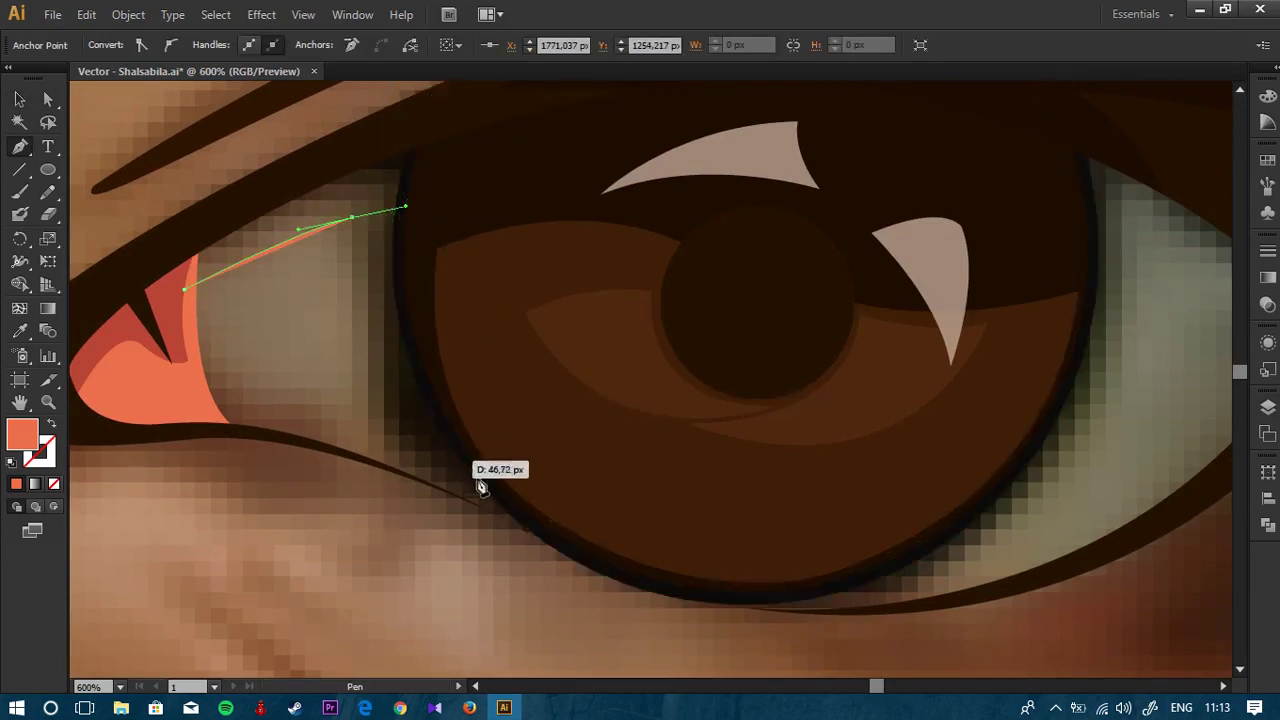
left_click_drag(537, 529, 771, 618)
key("space")
left_click_drag(908, 578, 649, 469)
Step: Continue the shadow path up the iris's outer side and across to the outer eye corner under the lash line
left_click_drag(750, 394, 801, 343)
left_click_drag(875, 296, 885, 300)
key("space")
left_click_drag(870, 165, 717, 269)
left_click(793, 320)
key("space")
left_click_drag(891, 358, 907, 391)
key("space")
left_click_drag(805, 102, 714, 271)
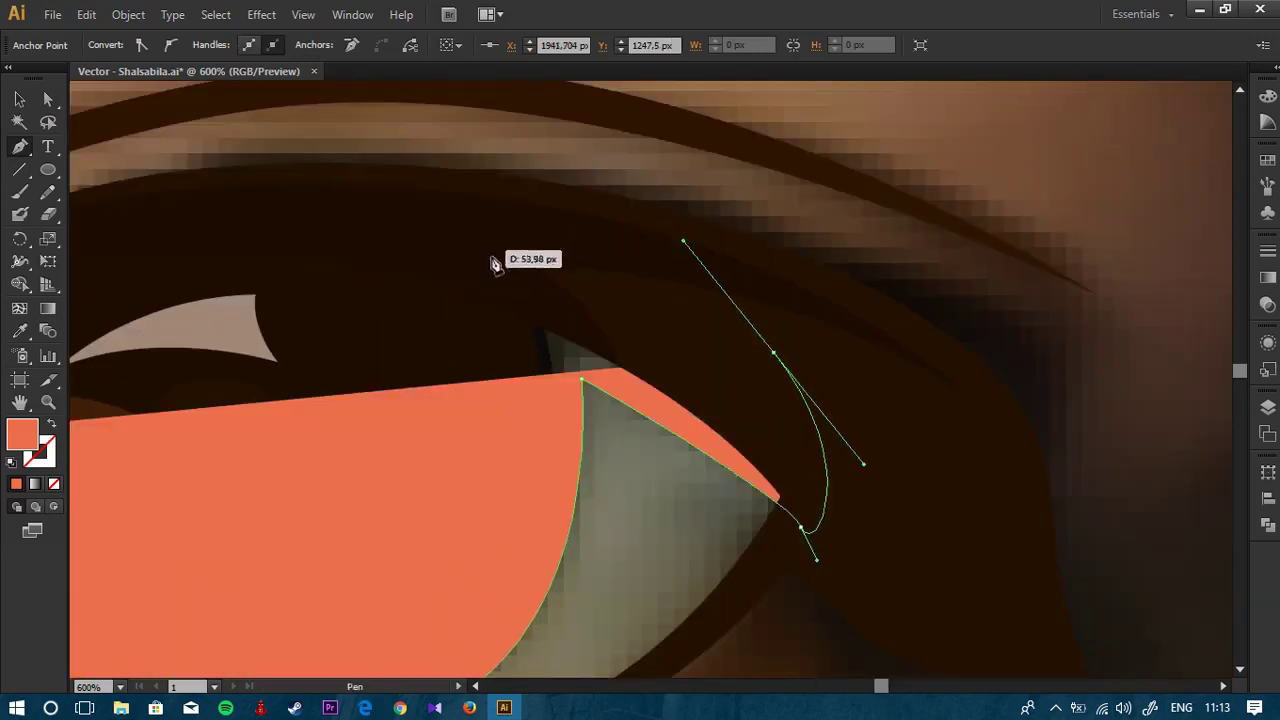
Step: Run the shadow path back beneath the upper eyelid line and close it at the inner corner
left_click_drag(521, 246, 377, 213)
key("ctrl+z")
left_click_drag(694, 306, 440, 231)
key("space")
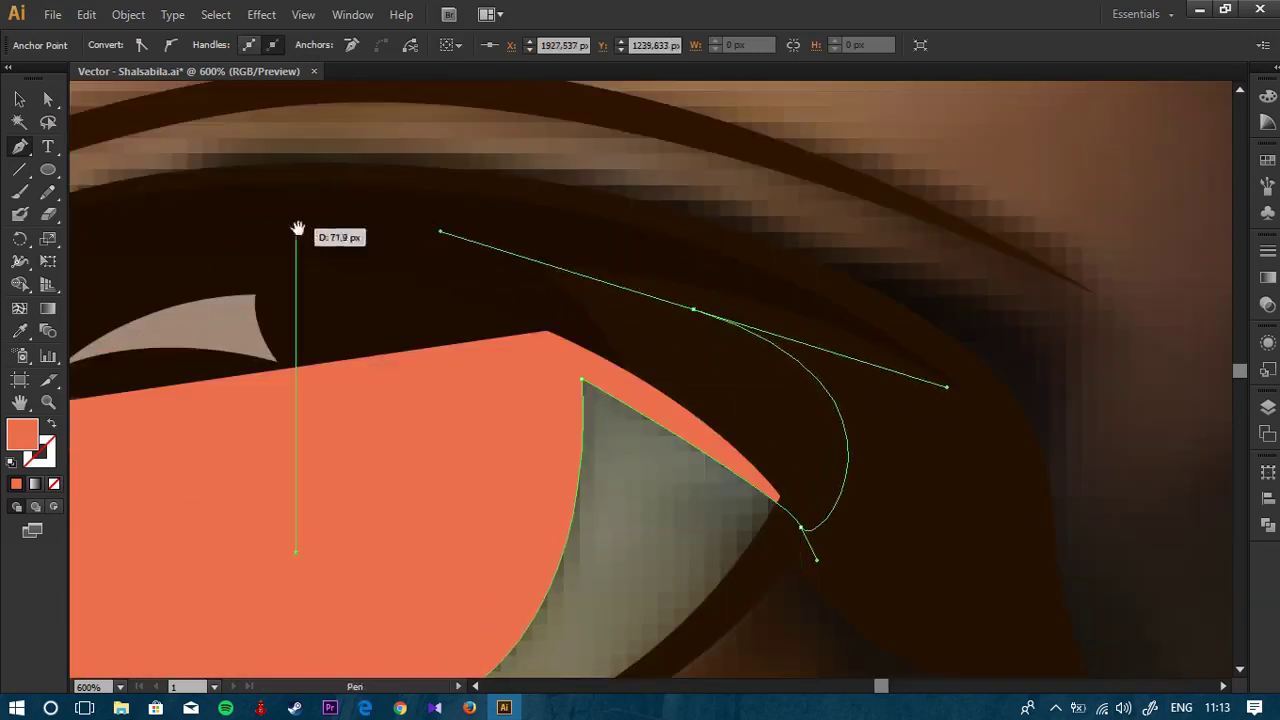
left_click_drag(292, 230, 763, 230)
left_click_drag(409, 274, 269, 300)
key("space")
left_click_drag(269, 303, 578, 247)
left_click(421, 346)
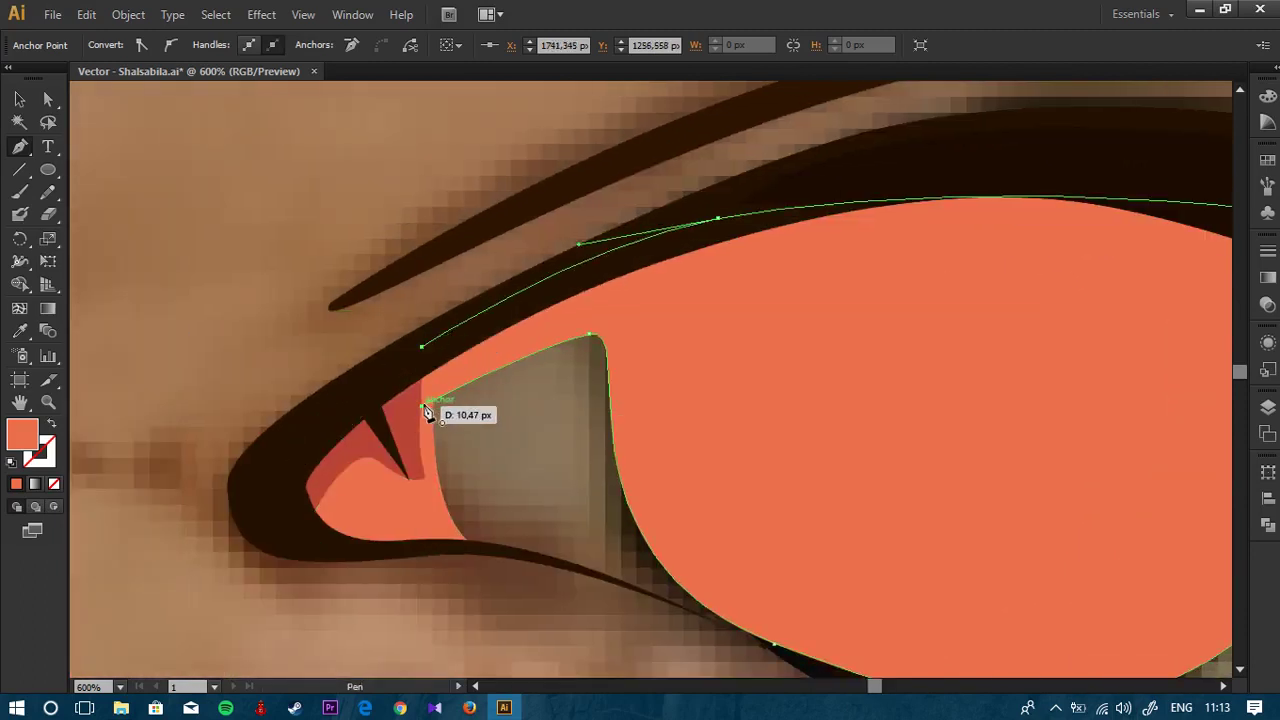
left_click_drag(421, 405, 455, 405)
scroll(454, 394, "down", 3)
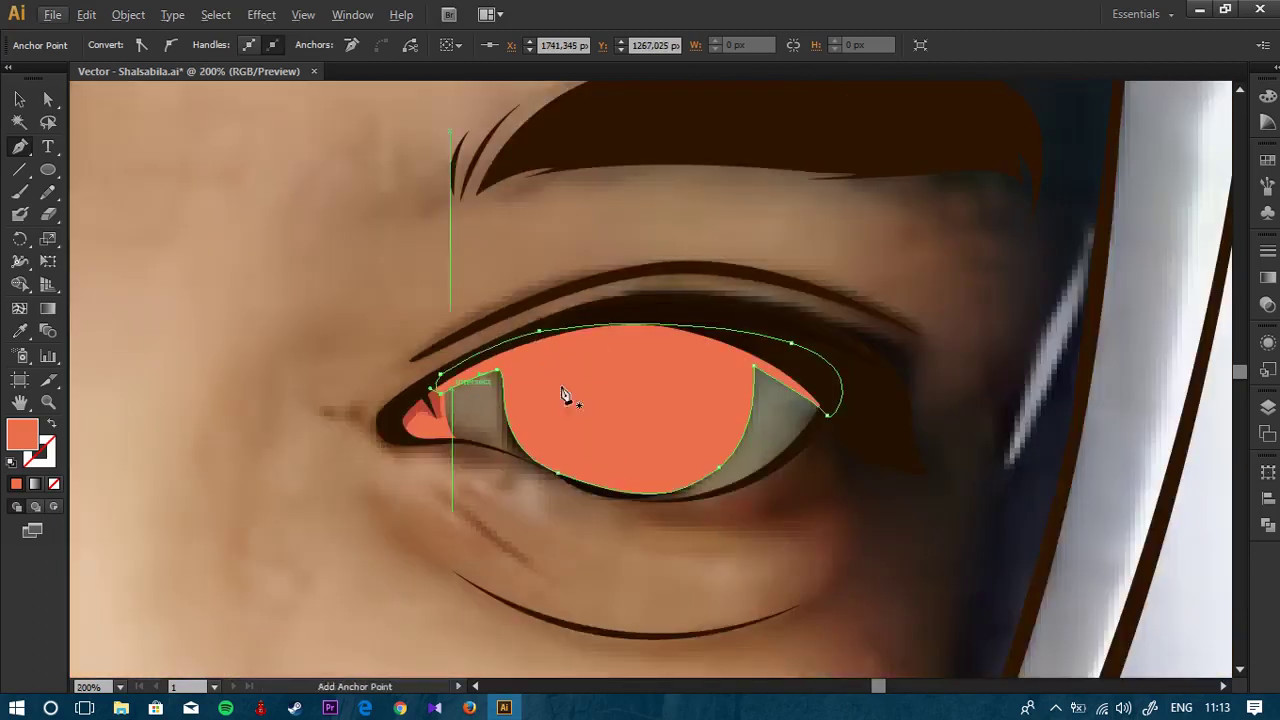
Step: Fill the closed shadow shape with the darkest grey-beige swatch in the palette's lowest row
key("space")
left_click_drag(851, 363, 457, 277)
scroll(457, 276, "down", 3)
key("space")
left_click_drag(695, 260, 851, 206)
key("i")
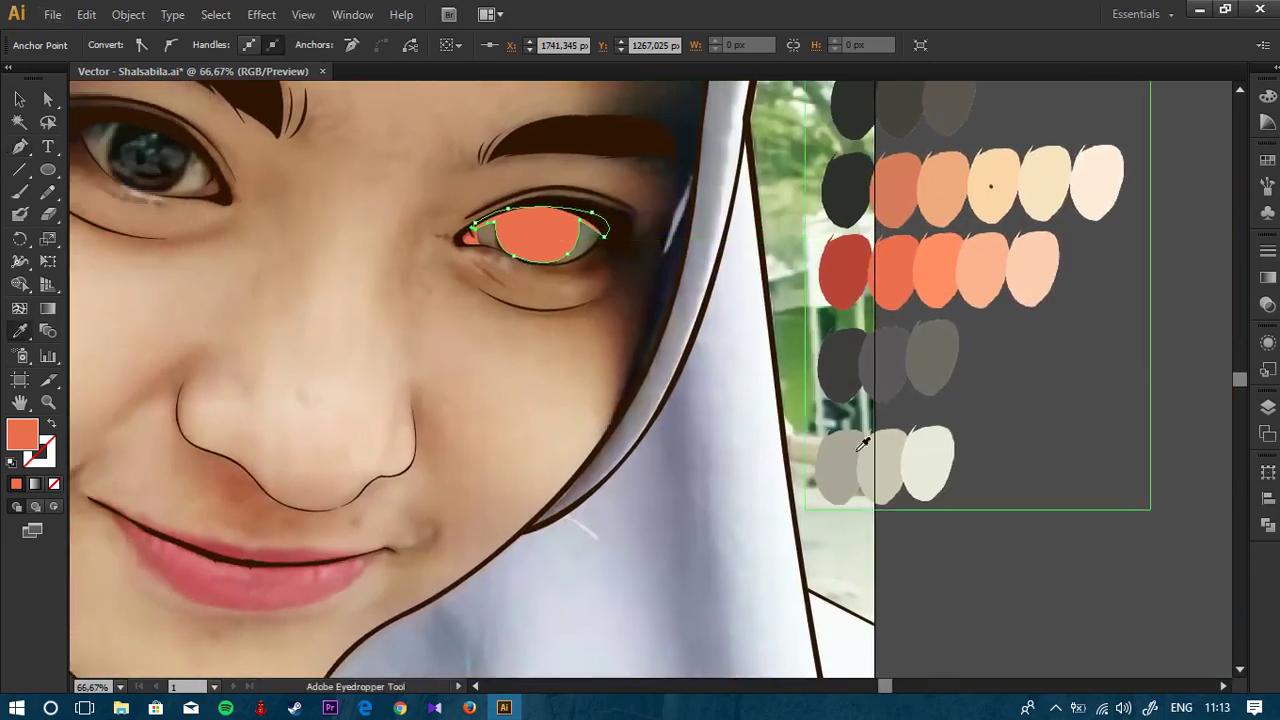
left_click(853, 450)
key("v")
Step: Move the grey-beige shadow shape beneath the iris shapes in the stacking order
scroll(520, 173, "up", 2)
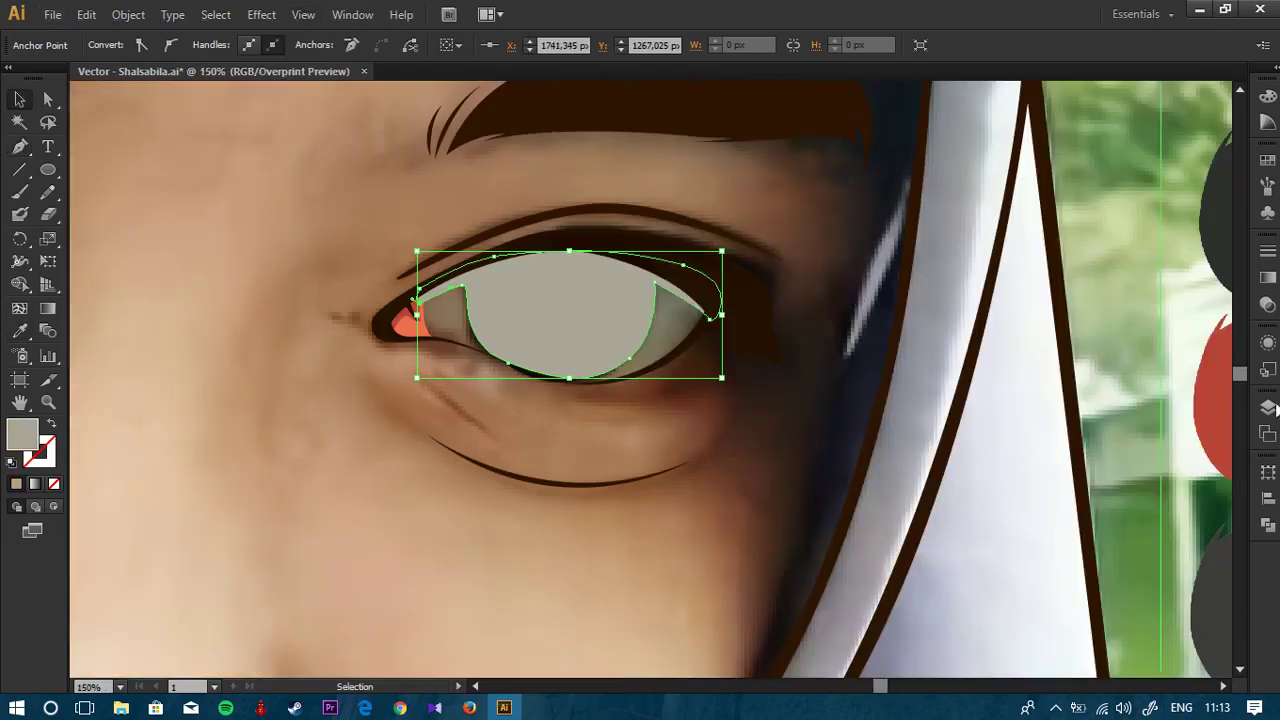
left_click(1272, 408)
left_click_drag(1102, 225, 1107, 450)
left_click(660, 486)
key("ctrl+plus")
key("ctrl+plus")
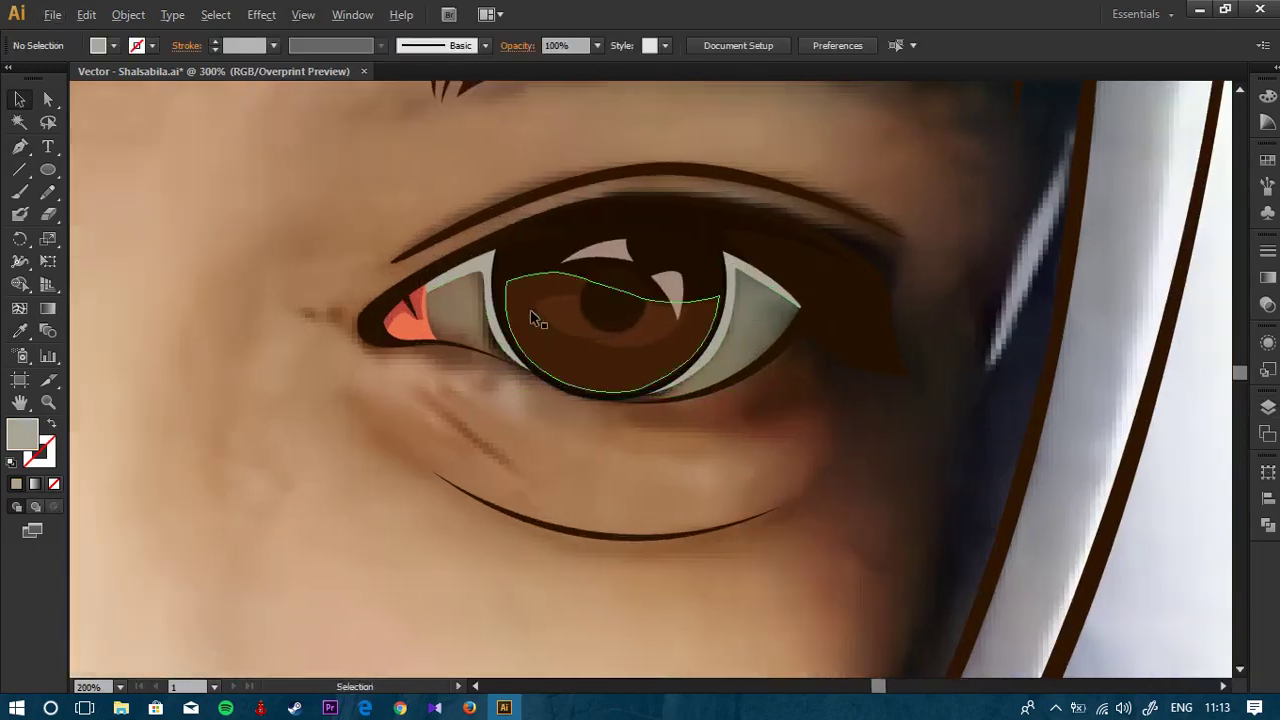
Step: Start a second, wider shadow path down the iris's inner side and along its lower edge with the Pen tool
scroll(531, 311, "up", 1)
key("s")
key("Escape")
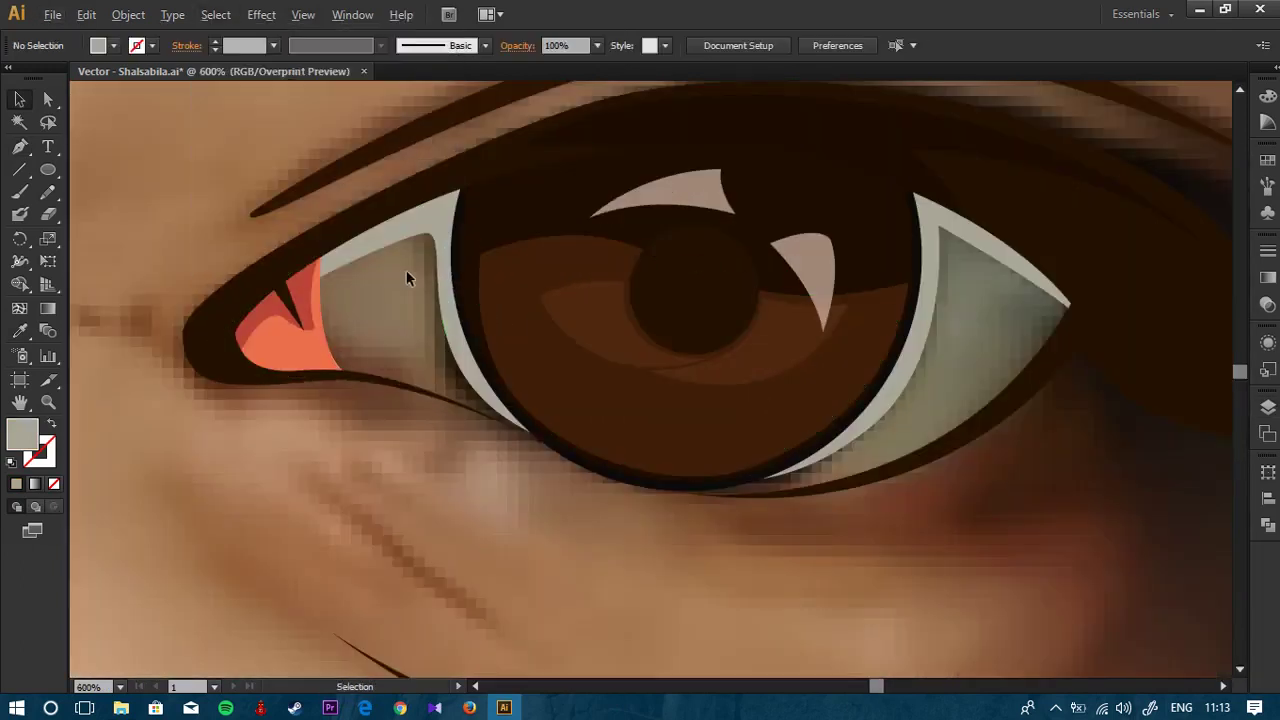
left_click_drag(388, 240, 342, 202)
left_click(438, 401)
left_click_drag(438, 401, 404, 288)
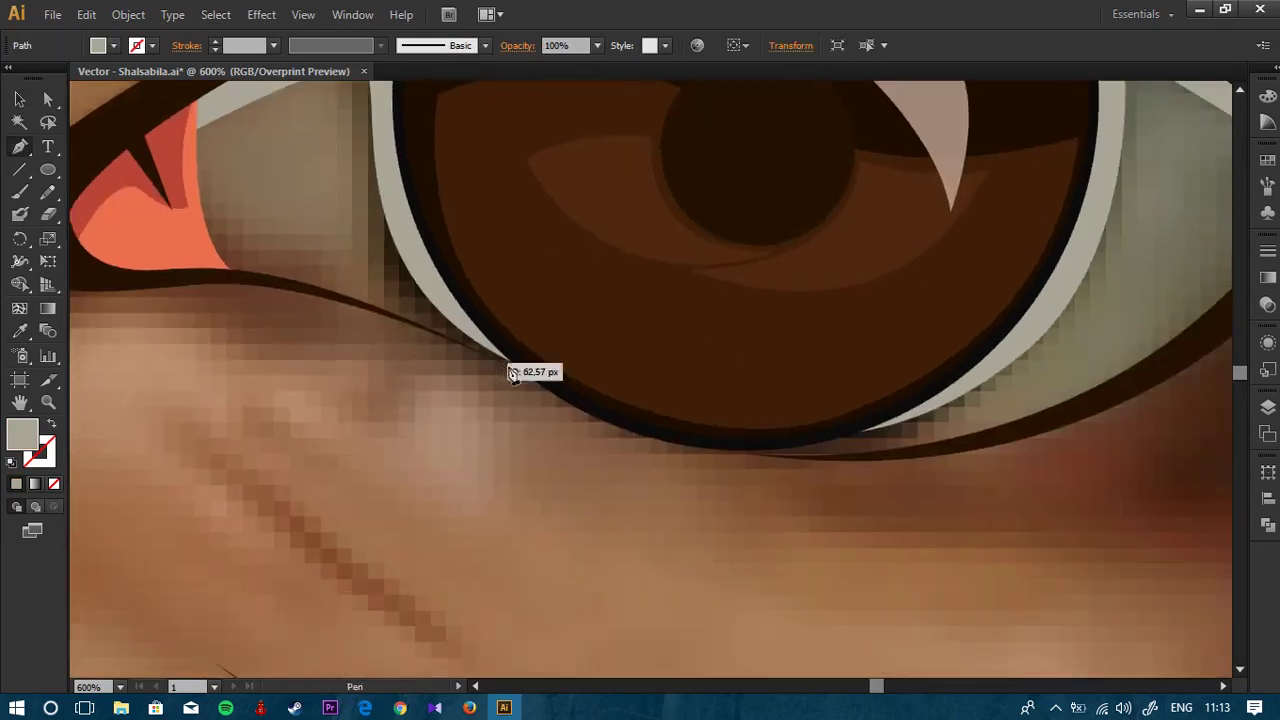
left_click_drag(533, 376, 744, 460)
Step: Continue the second shadow path up the iris's outer side, around the outer corner and back beneath the upper lid
left_click_drag(874, 424, 548, 423)
left_click_drag(764, 289, 853, 150)
left_click_drag(852, 150, 738, 337)
left_click(711, 275)
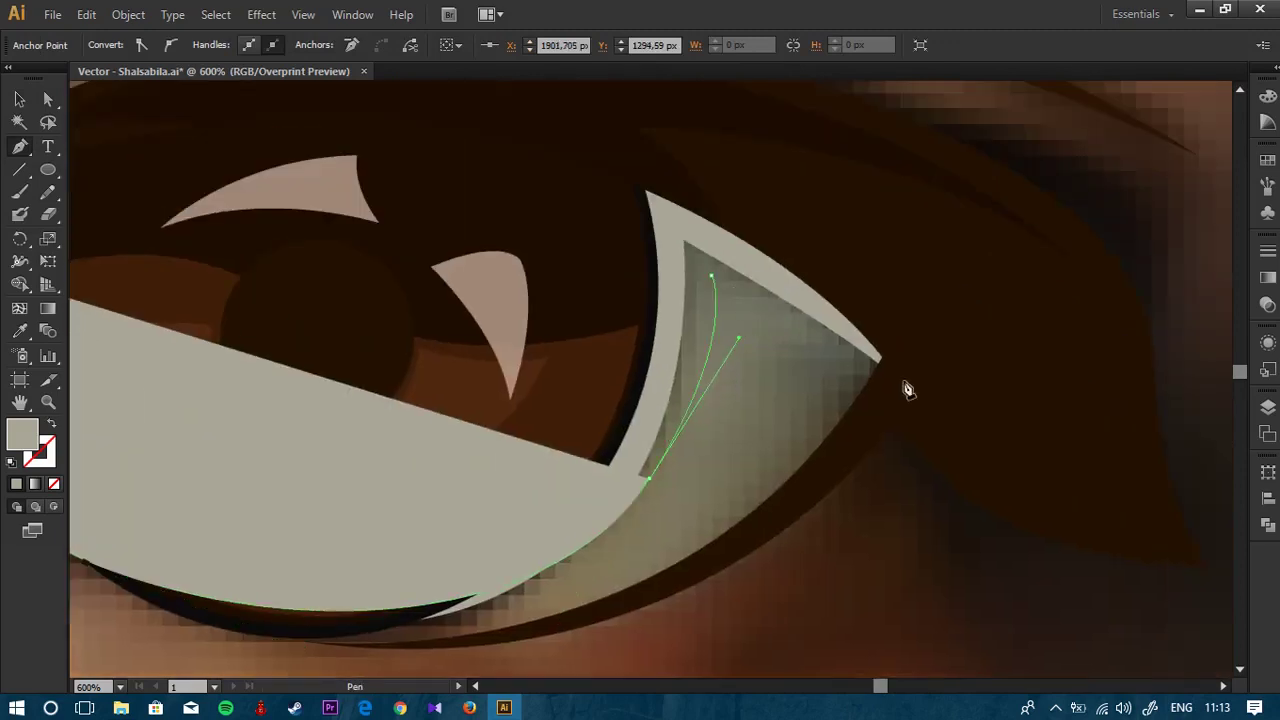
left_click_drag(908, 390, 894, 334)
scroll(894, 334, "down", 1)
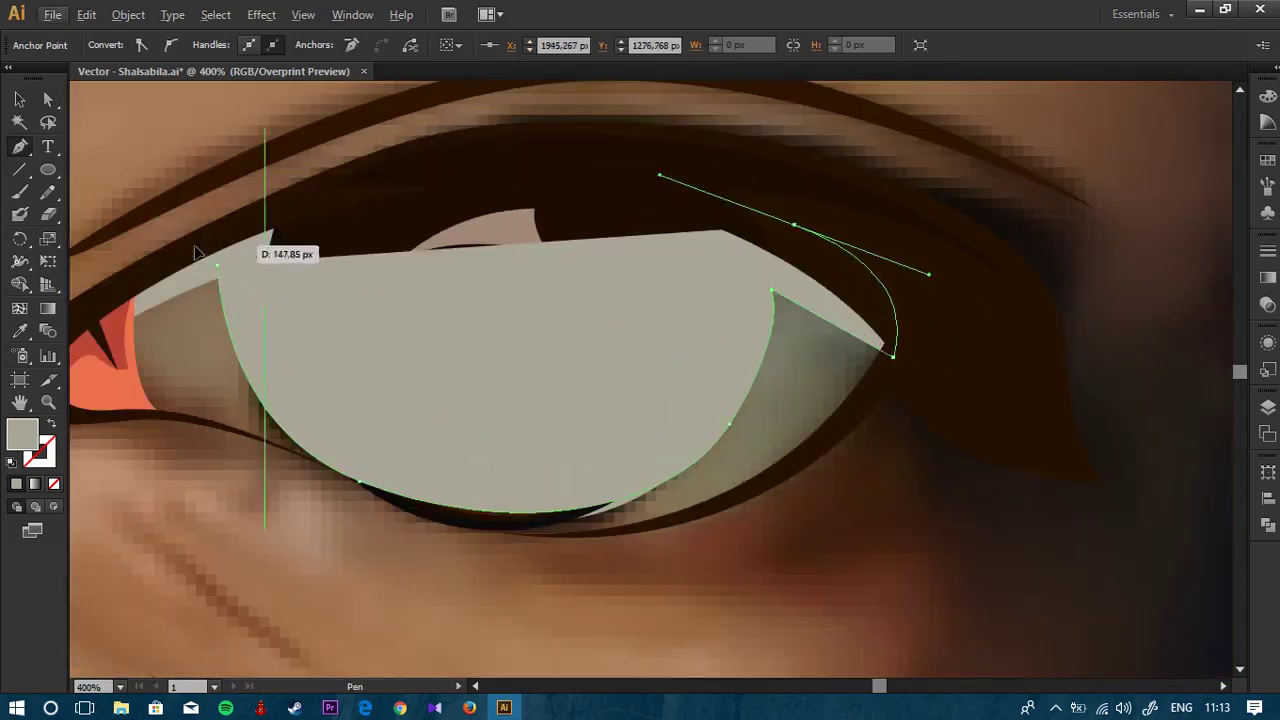
left_click_drag(217, 245, 111, 265)
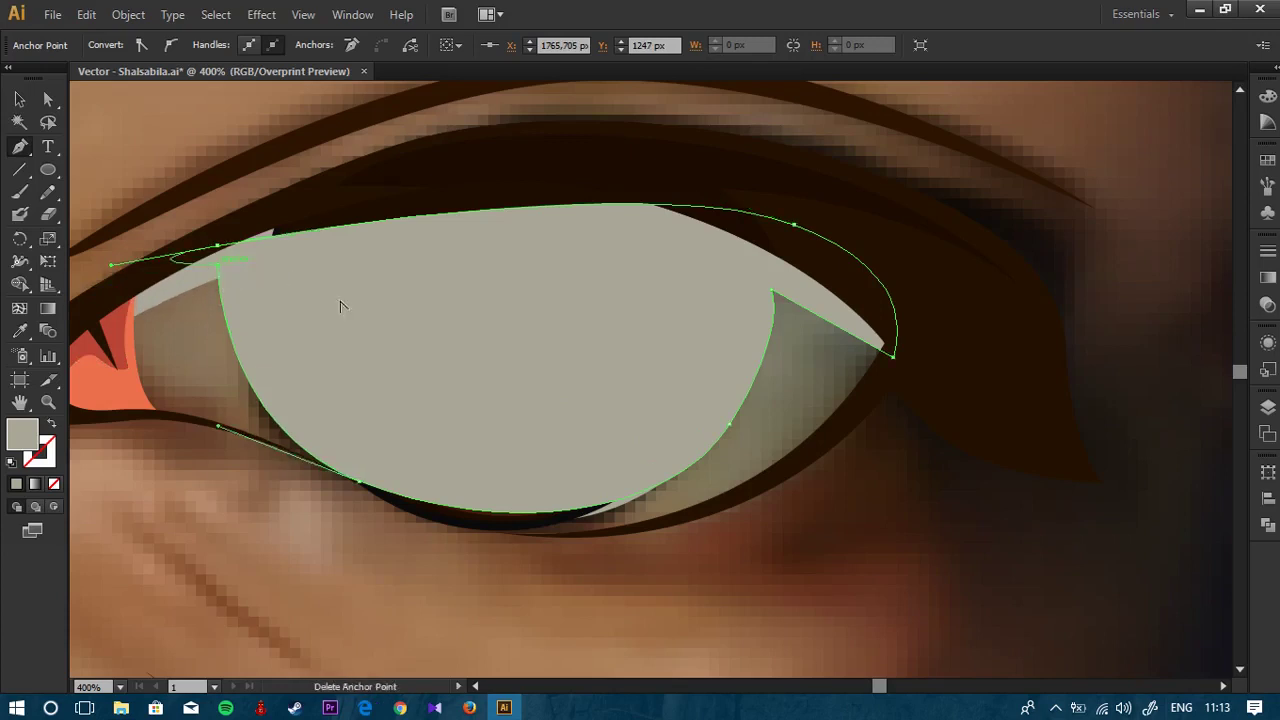
Step: Fill the second shadow shape with the middle grey-beige swatch in the palette's lowest row
scroll(340, 306, "down", 1)
scroll(243, 266, "right", 6)
scroll(903, 430, "down", 1)
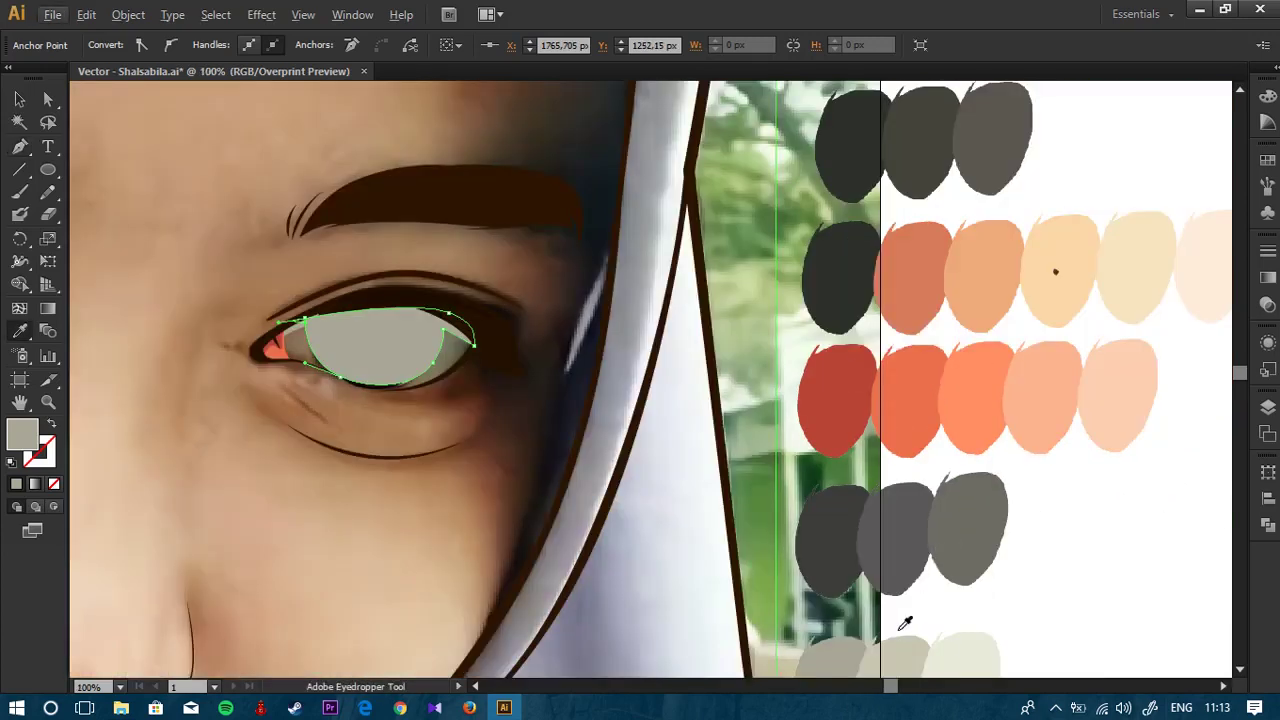
left_click(868, 614)
key("v")
left_click(448, 441)
Step: Move the second shadow shape beneath all other shapes in the Mata layer
scroll(345, 325, "up", 1)
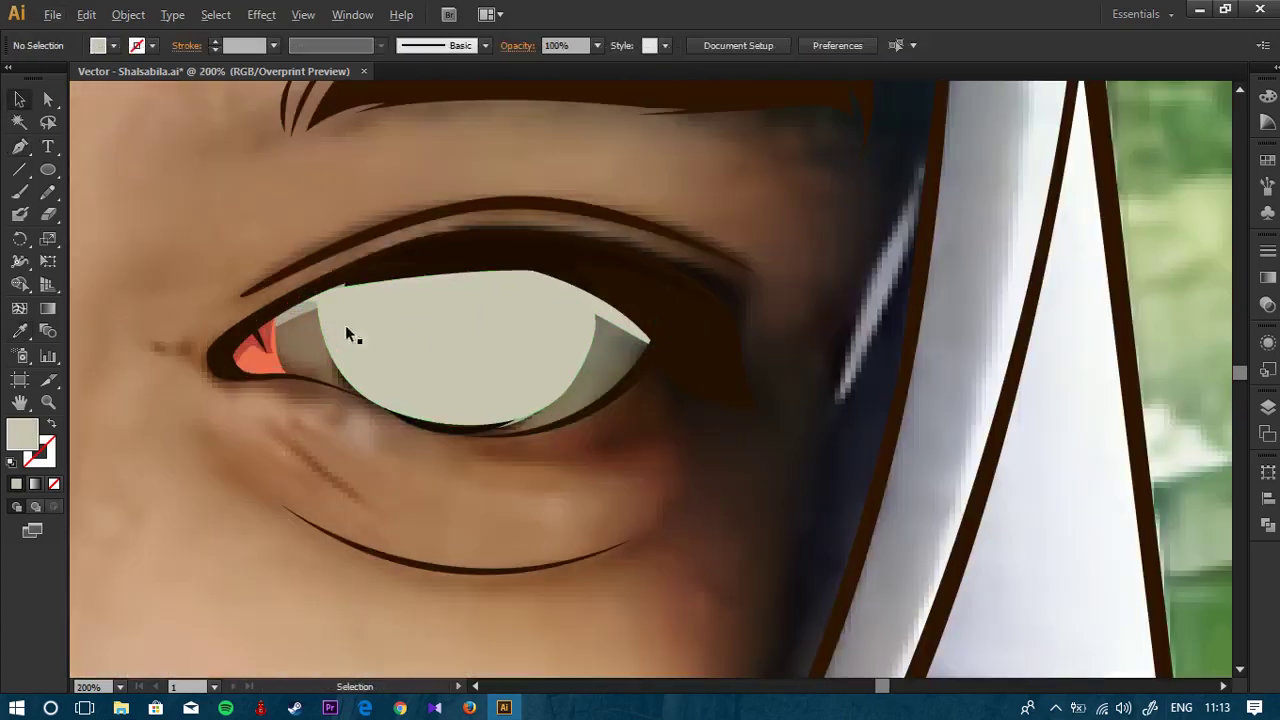
left_click(421, 342)
left_click(1267, 407)
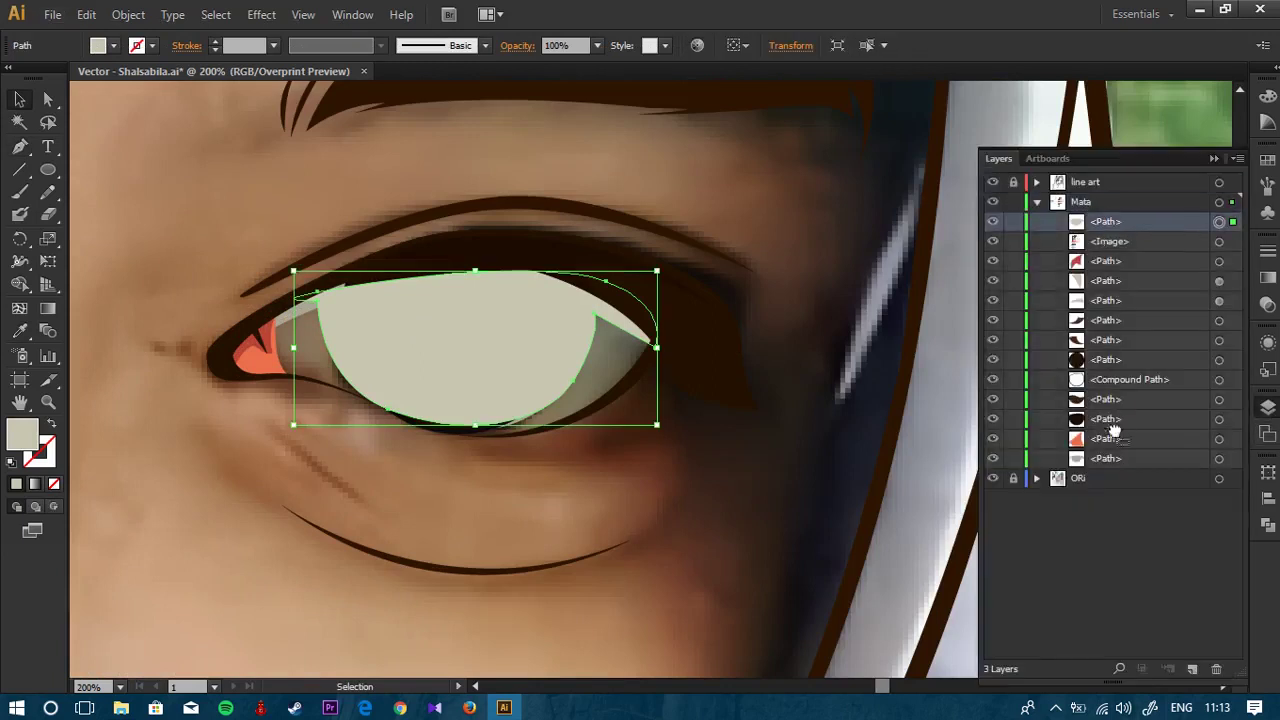
left_click(520, 557)
scroll(478, 398, "up", 1)
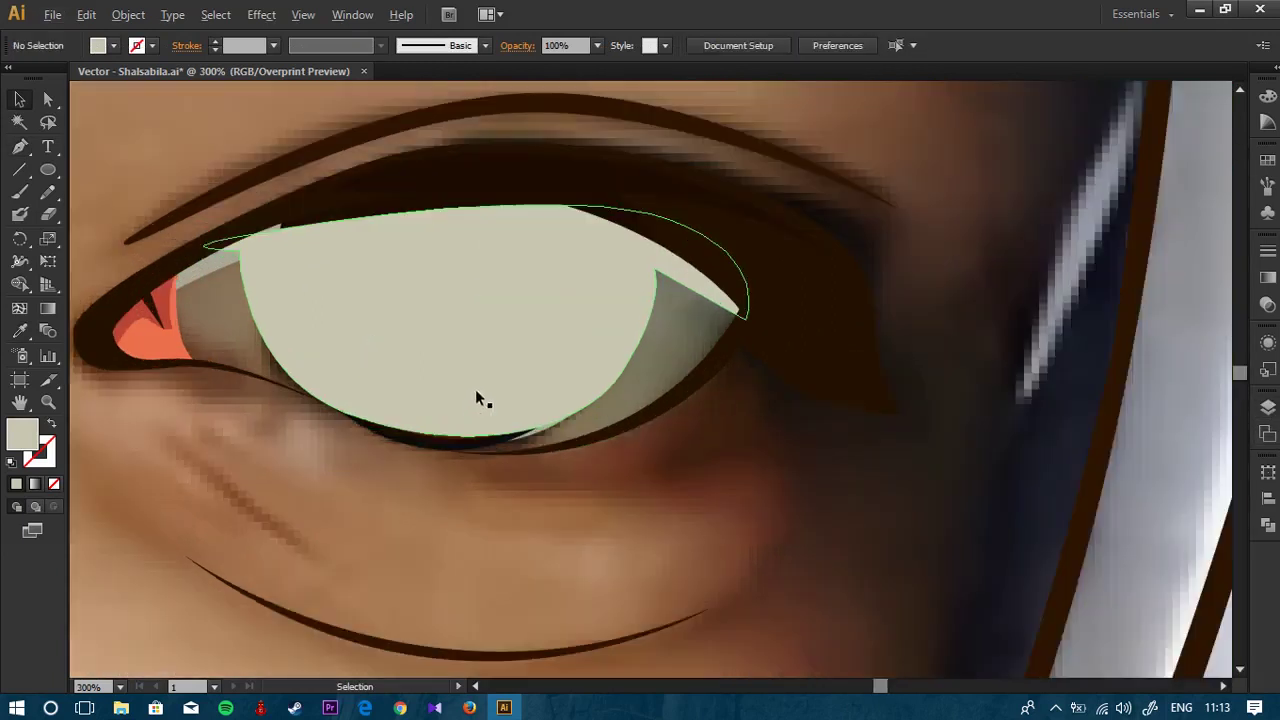
left_click(610, 354)
left_click(1267, 407)
left_click_drag(1109, 238, 1111, 468)
left_click(430, 508)
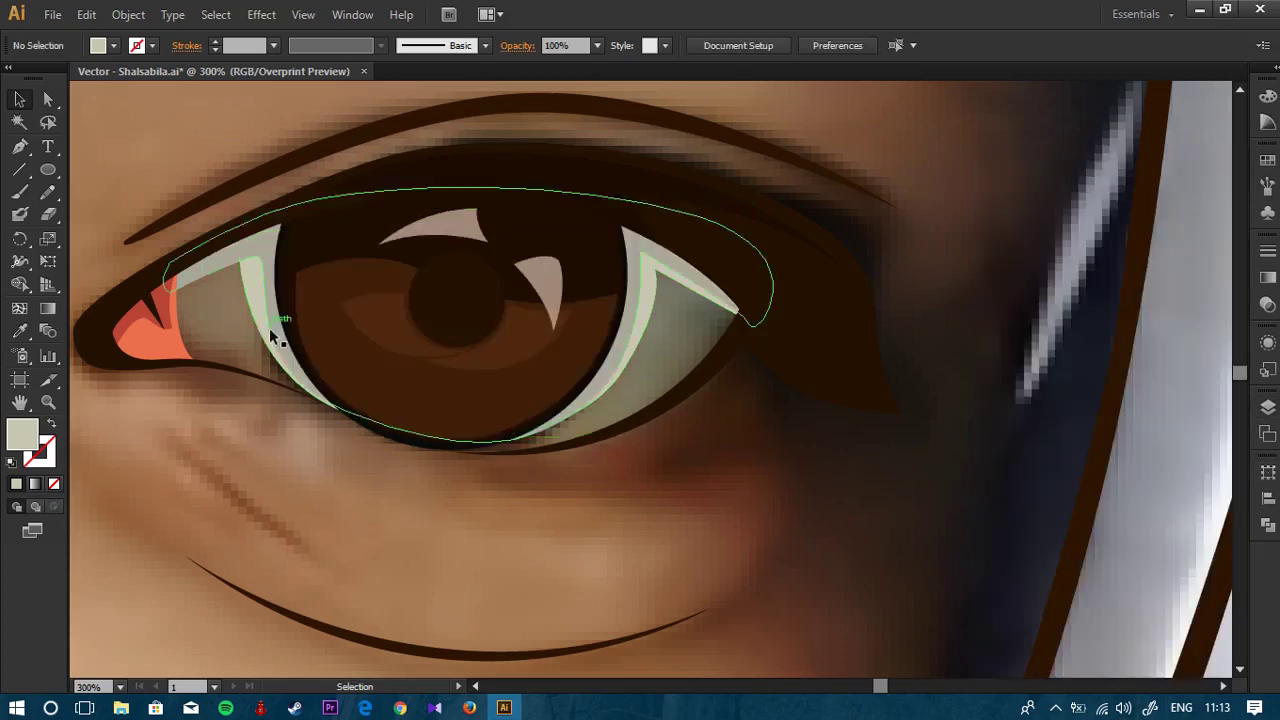
Step: Adjust the lower edge of the iris's dark outer ring with Direct Selection
key("p")
scroll(232, 340, "up", 2)
left_click_drag(351, 337, 468, 329)
key("v")
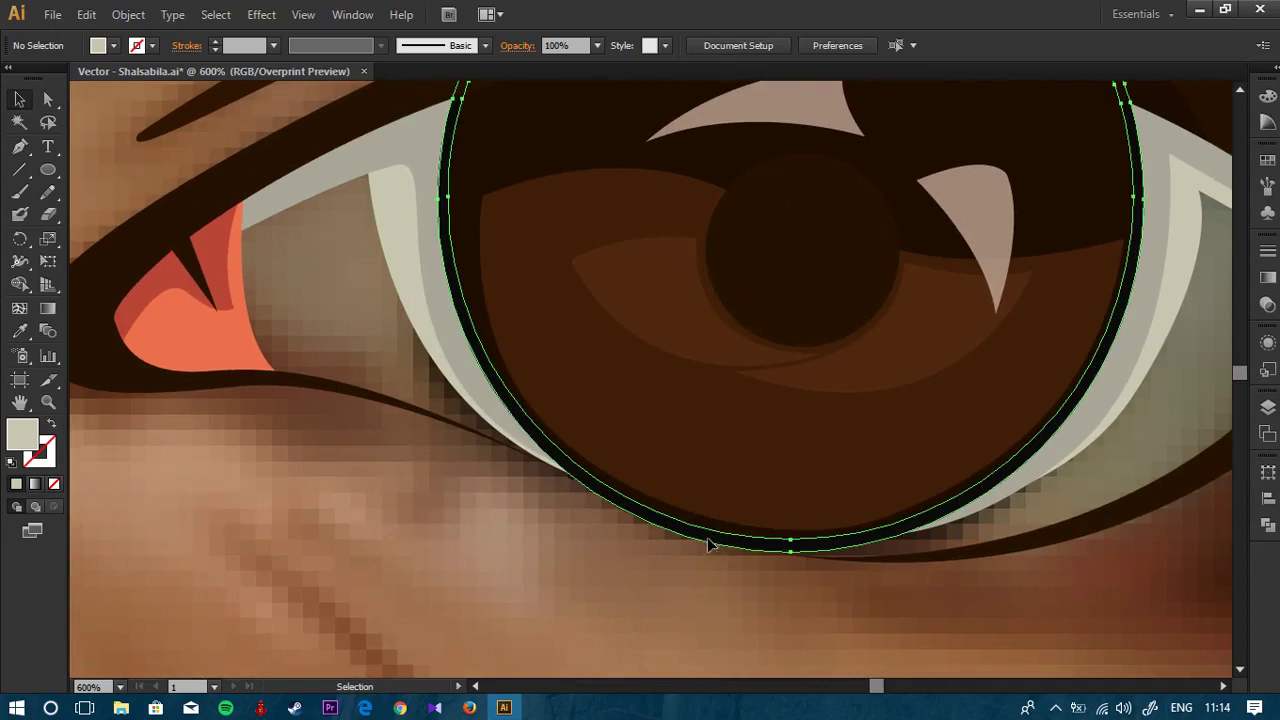
left_click(708, 545)
key("a")
scroll(884, 552, "up", 2)
left_click_drag(871, 532, 871, 505)
key("ctrl+shift+a")
scroll(729, 530, "down", 1)
left_click_drag(528, 458, 545, 414)
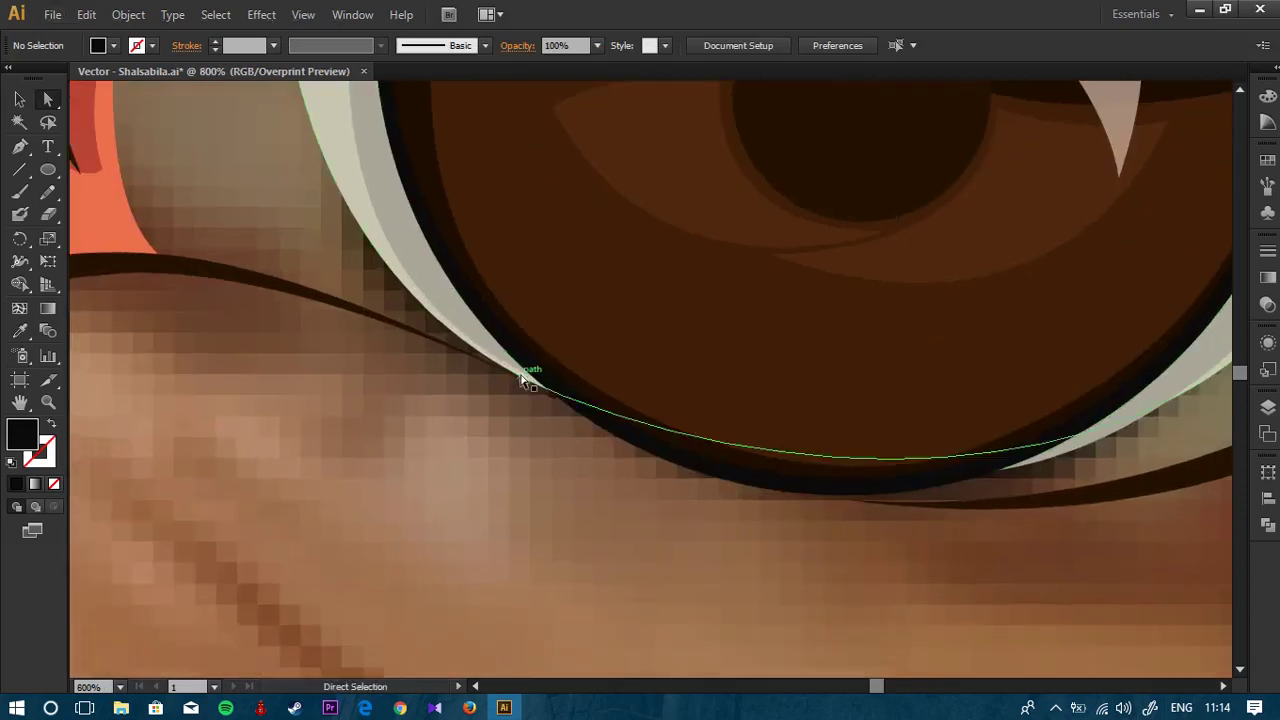
Step: Start the eye white's base path at the inner corner and run it beneath the upper lash line toward the outer corner
scroll(522, 378, "down", 3)
key("p")
scroll(438, 327, "up", 2)
left_click(357, 353)
left_click_drag(694, 238, 779, 215)
left_click_drag(1047, 242, 1054, 245)
left_click_drag(1184, 313, 912, 256)
Step: Take the base path around the outer corner and back along the lower lash line to beneath the iris
left_click(1015, 297)
left_click(1021, 359)
left_click_drag(921, 464, 948, 358)
left_click_drag(874, 445, 745, 521)
scroll(619, 532, "up", 2)
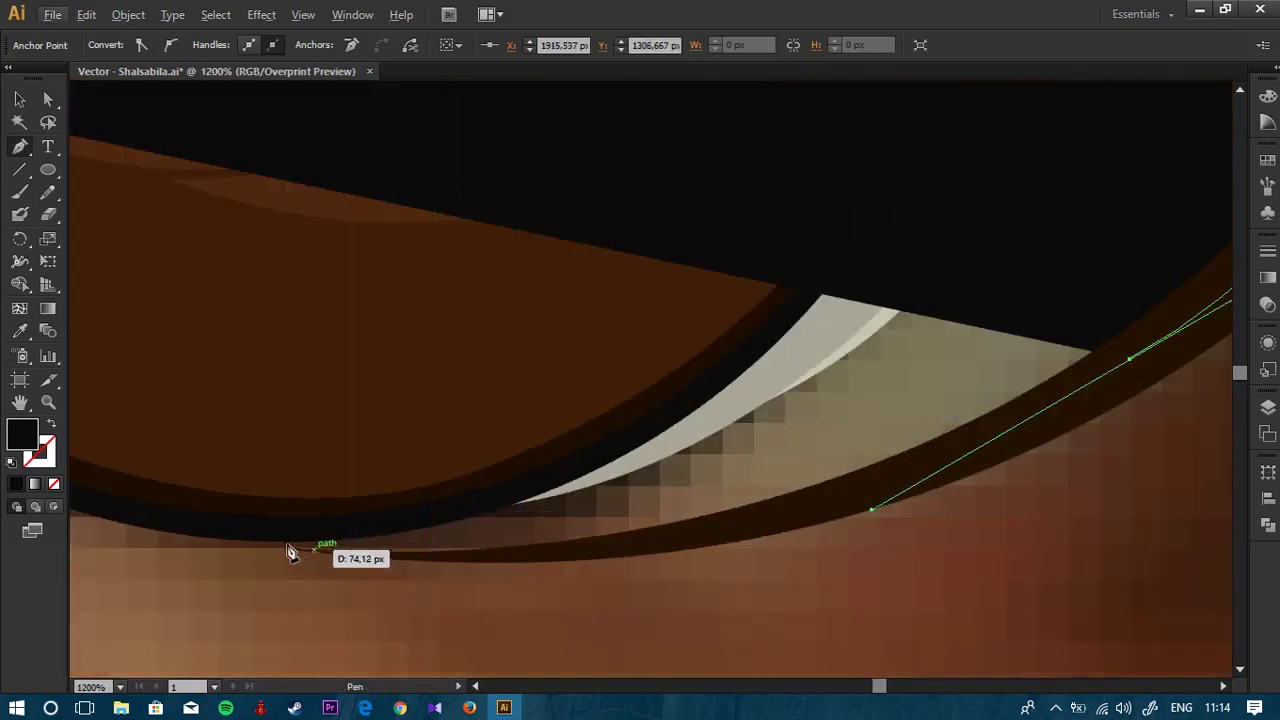
scroll(475, 575, "up", 1)
left_click_drag(548, 541, 405, 550)
Step: Carry the base path below the iris and along the thin lower lid line toward the inner corner
left_click_drag(303, 546, 515, 497)
left_click_drag(394, 448, 864, 492)
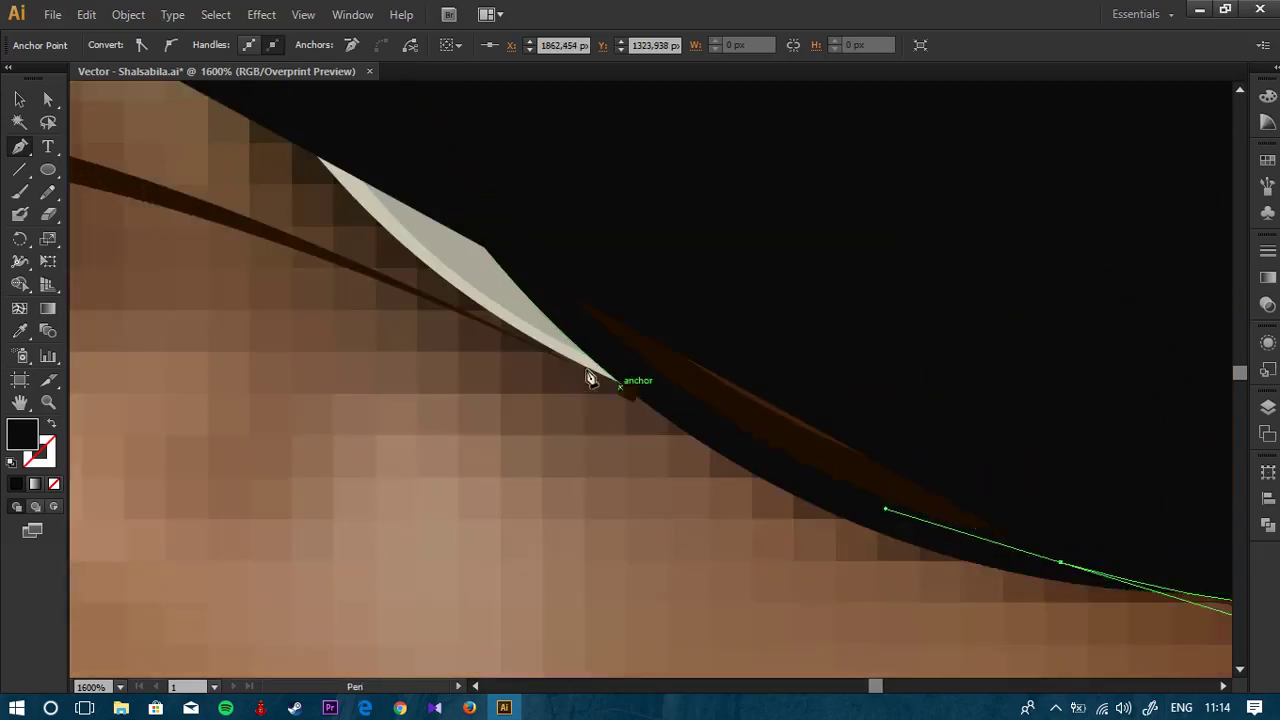
left_click(550, 352)
left_click_drag(468, 330, 1045, 456)
key("space")
left_click_drag(665, 325, 551, 300)
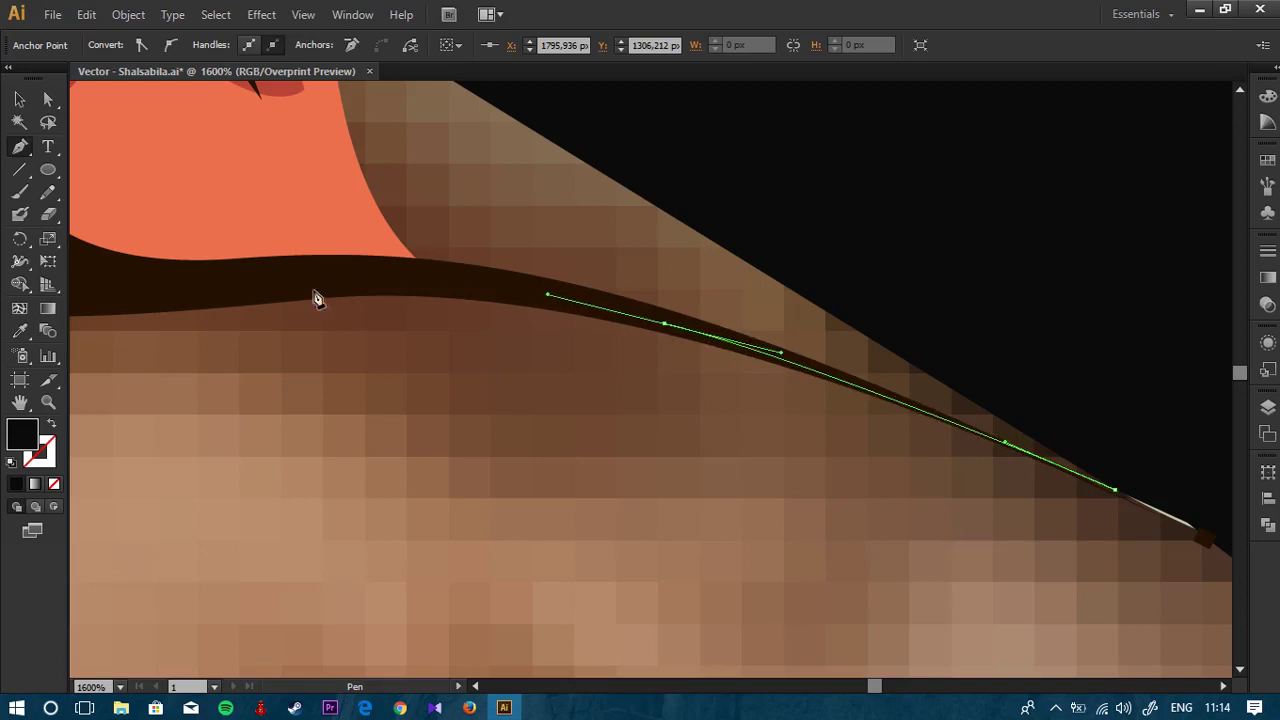
Step: Finish the base path along the inner lower lid and close it at its starting point in the inner corner
left_click(295, 284)
scroll(324, 276, "down", 1)
key("space")
left_click_drag(458, 395, 651, 628)
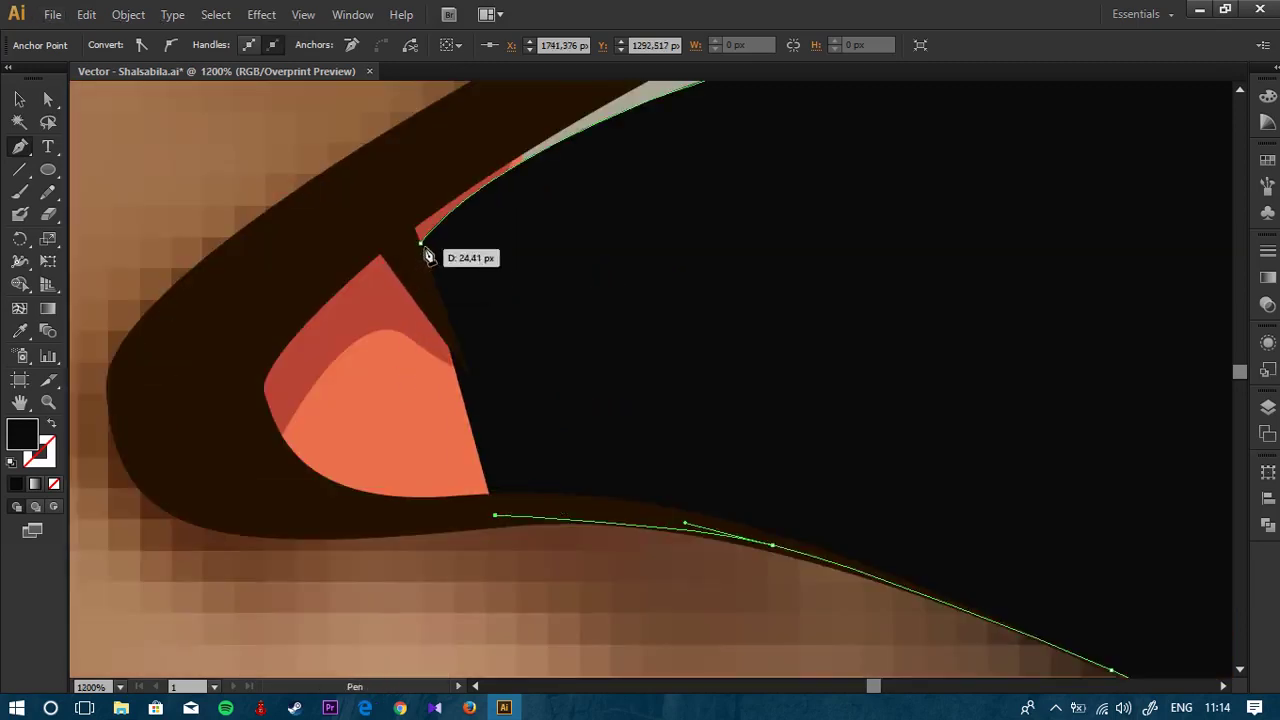
left_click_drag(420, 243, 557, 184)
Step: Fill the closed eye white base with the lightest swatch in the palette's lowest row
scroll(588, 286, "down", 4)
key("space")
left_click_drag(994, 412, 663, 366)
scroll(720, 417, "down", 3)
key("space")
left_click_drag(857, 462, 692, 429)
left_click(982, 512)
key("v")
left_click(1097, 470)
Step: Move the light eye white base to the very bottom of the Mata layer
key("space")
left_click(518, 300)
scroll(538, 307, "up", 1)
left_click(1267, 407)
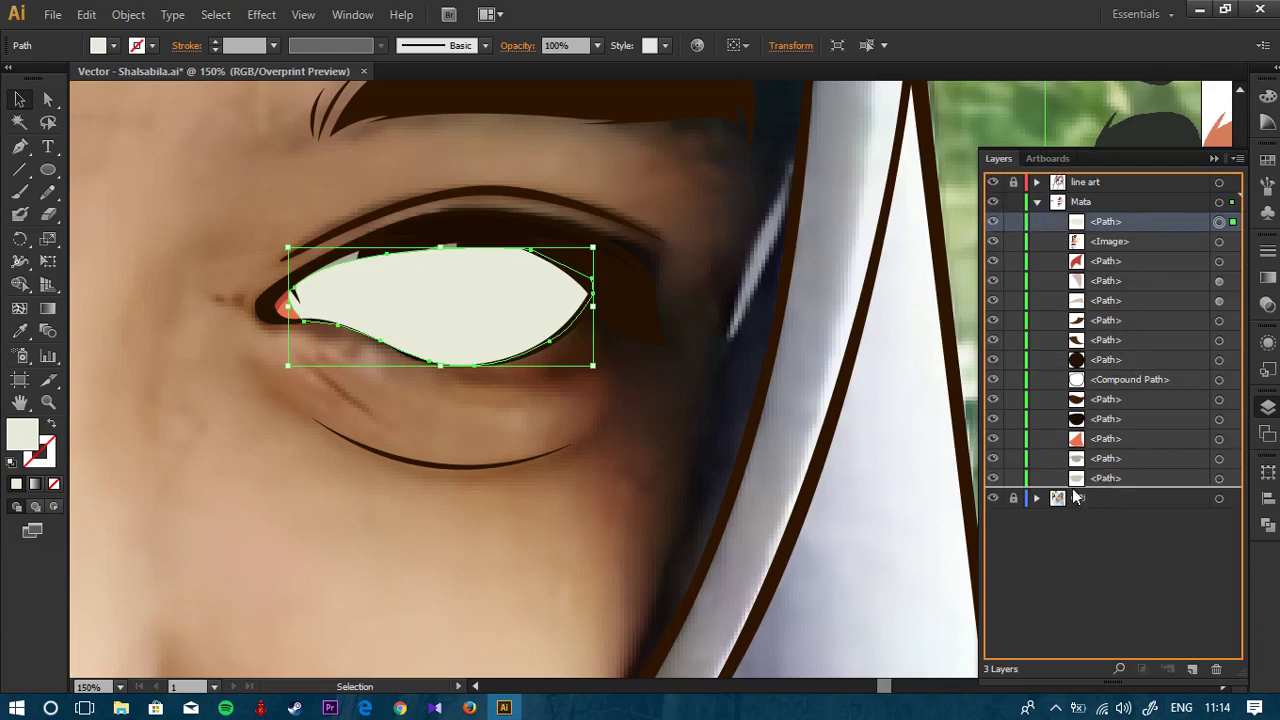
left_click_drag(1075, 497, 1075, 493)
left_click(909, 547)
Step: Examine the coloured eye up close and within the whole portrait, comparing it with the uncoloured eye
scroll(649, 395, "down", 5)
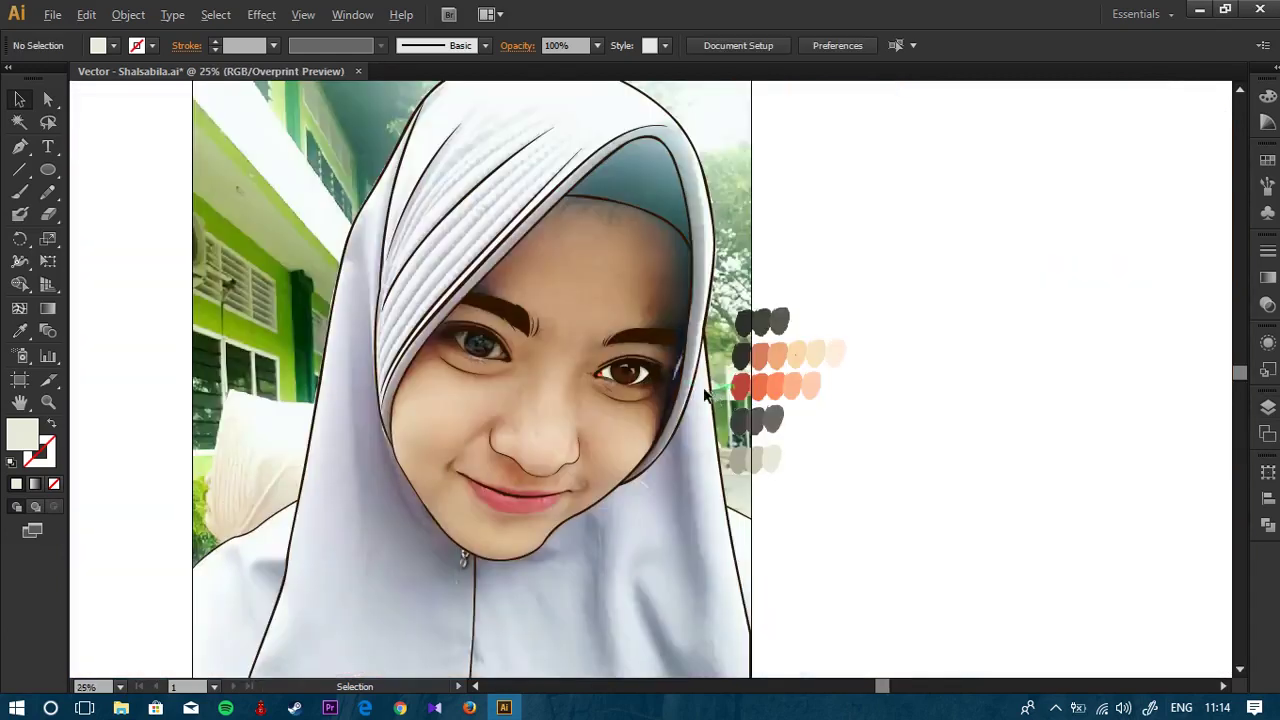
scroll(675, 371, "down", 2)
scroll(673, 371, "up", 7)
key("space")
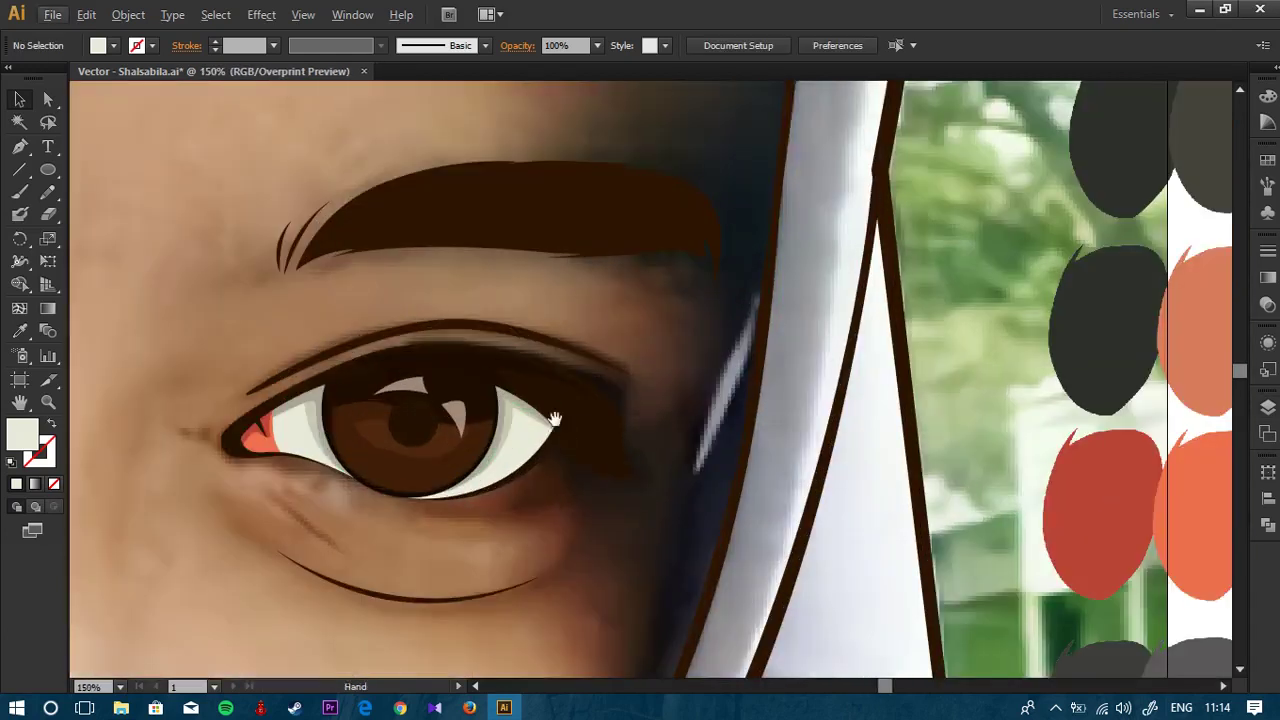
left_click_drag(555, 418, 868, 320)
key("ctrl+minus")
left_click_drag(494, 371, 690, 355)
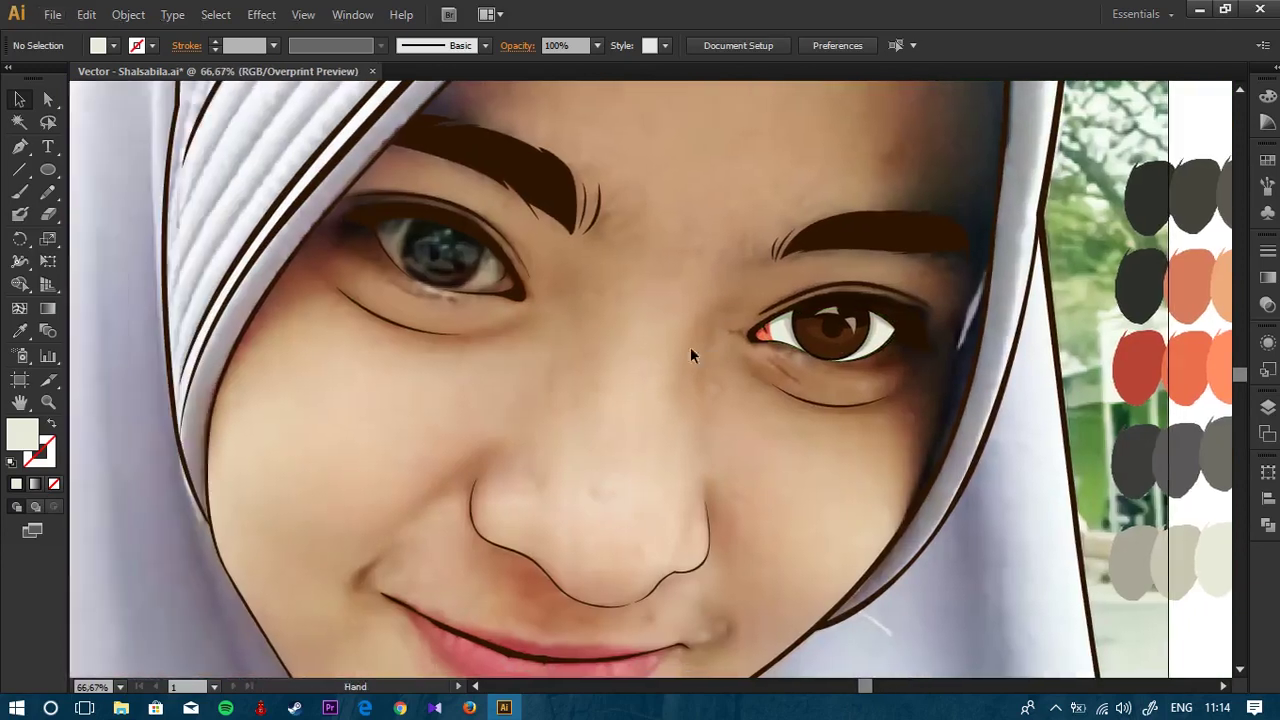
scroll(938, 347, "down", 3)
left_click_drag(918, 311, 888, 333)
scroll(1056, 420, "up", 1)
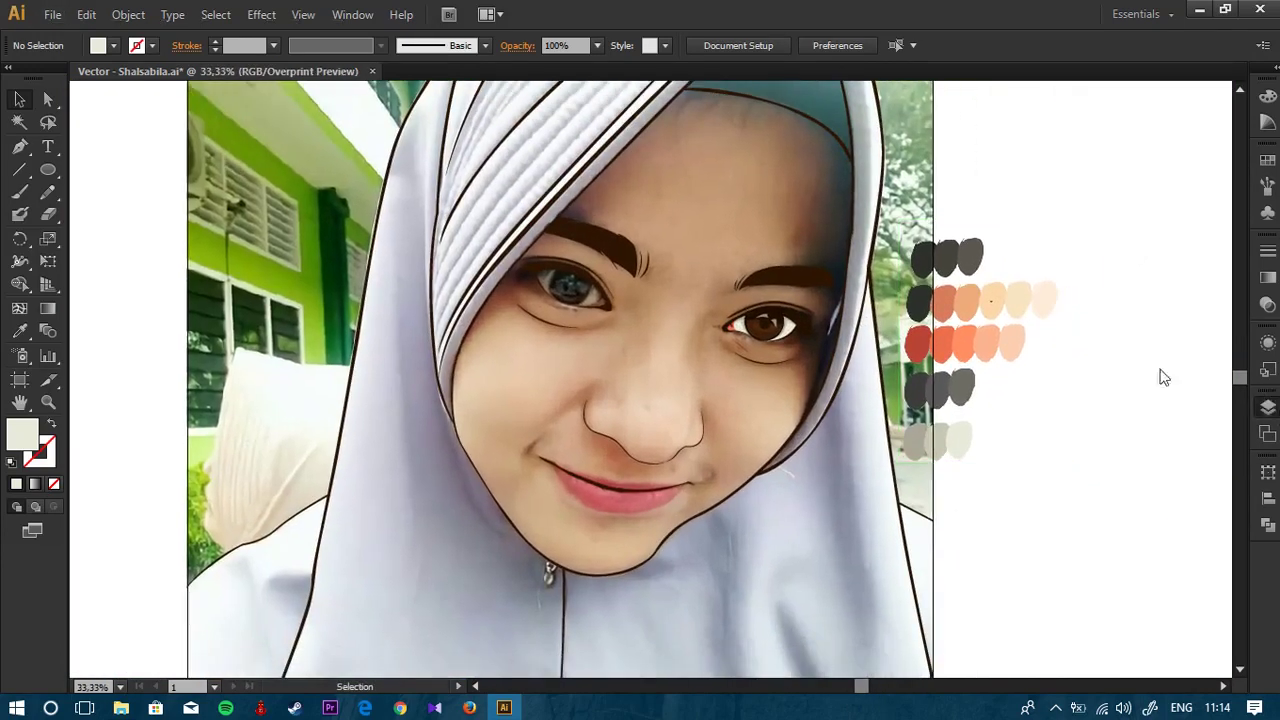
Step: Collapse the Mata layer and toggle its visibility repeatedly to compare the vector eye with the original photo
key("F7")
left_click(1037, 202)
left_click(993, 202)
left_click(993, 202)
left_click(993, 202)
left_click(993, 202)
left_click(993, 202)
left_click(993, 202)
left_click(992, 203)
left_click(992, 203)
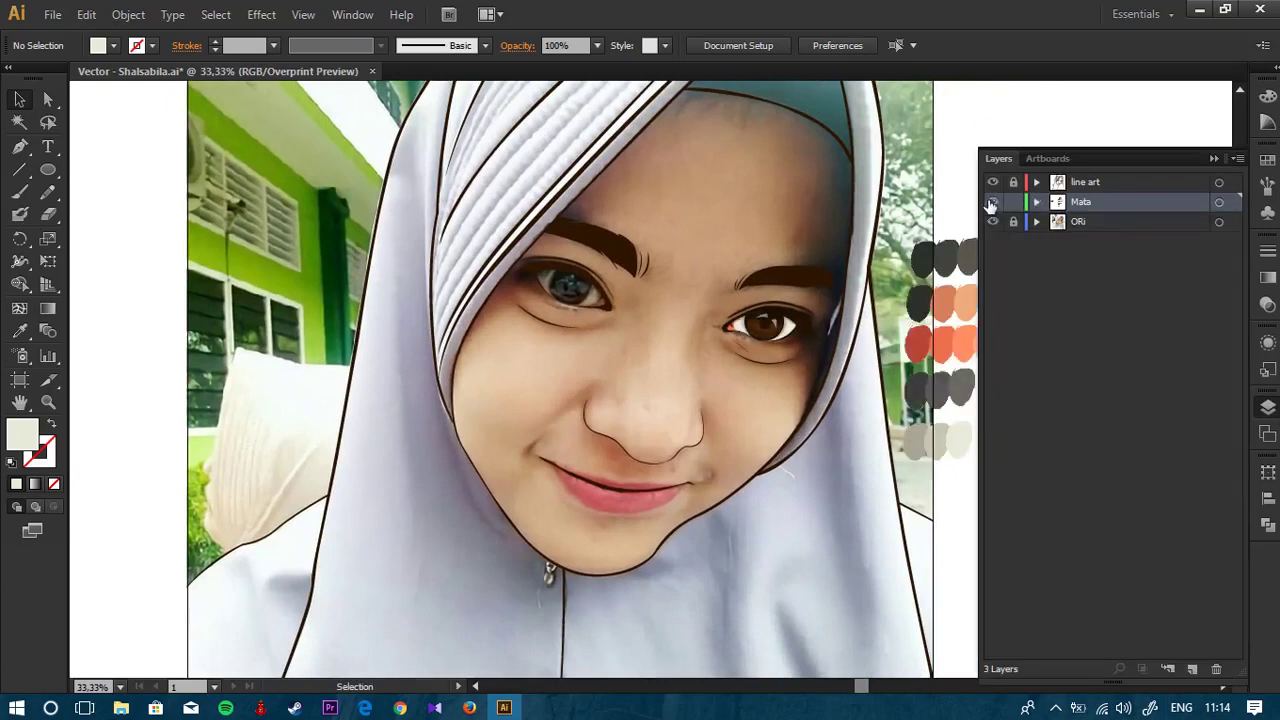
Step: Move the colour palette image to the other side of the face, beside the uncoloured eye
scroll(640, 280, "up", 2)
left_click_drag(647, 287, 483, 279)
scroll(483, 279, "down", 1)
left_click_drag(954, 341, 119, 243)
left_click_drag(363, 272, 578, 310)
Step: Draw a circle about 131 px wide with the Ellipse tool and position it over the uncoloured eye's iris
scroll(578, 310, "up", 4)
key("p")
scroll(651, 349, "up", 3)
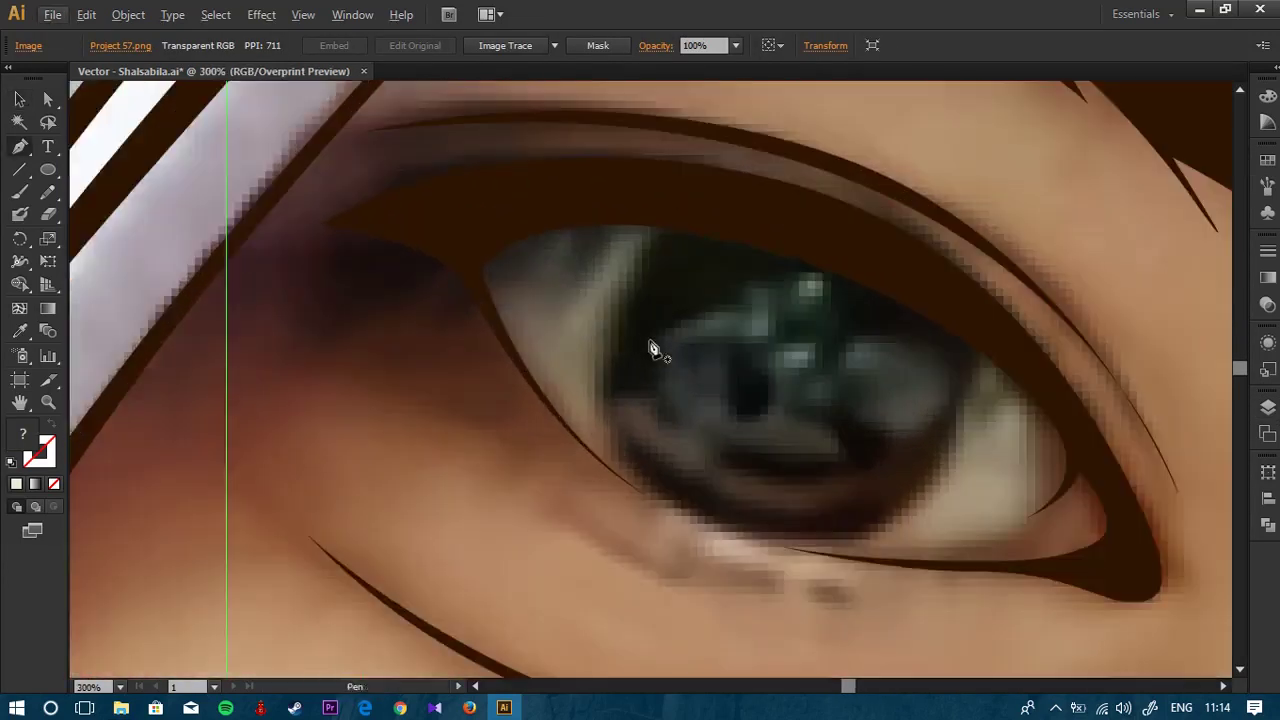
scroll(661, 345, "down", 4)
key("v")
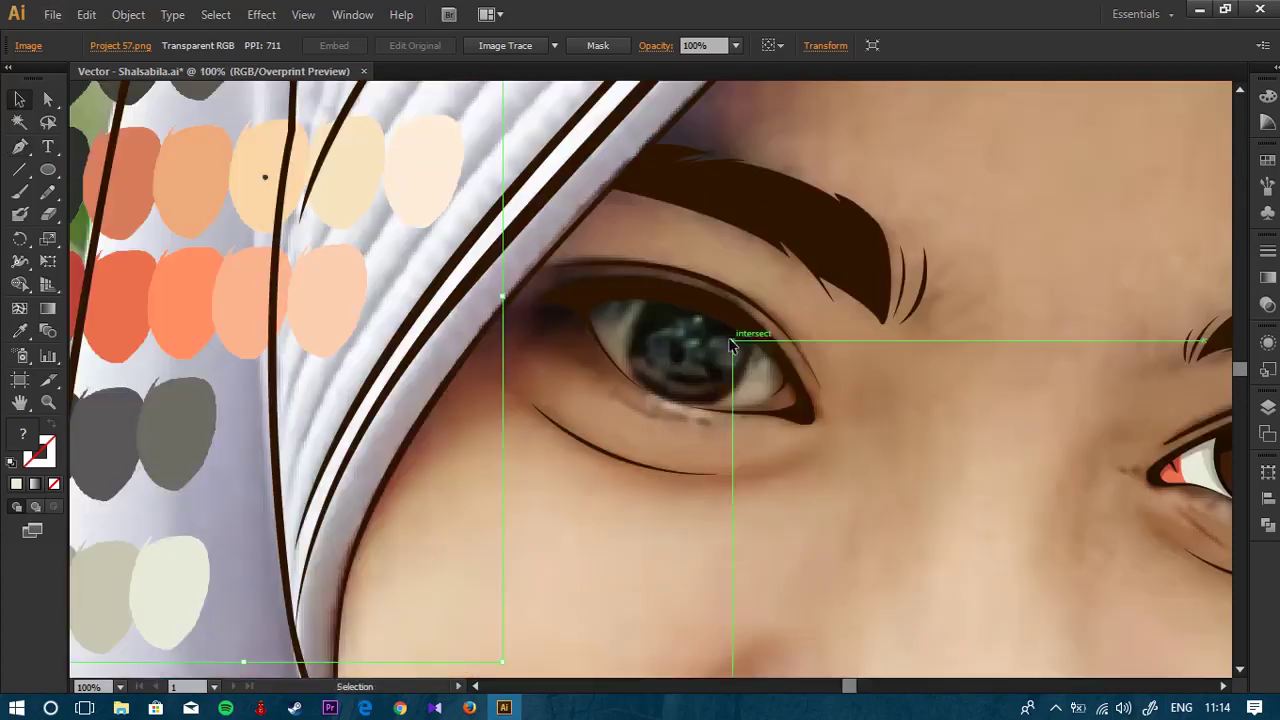
left_click_drag(897, 350, 808, 308)
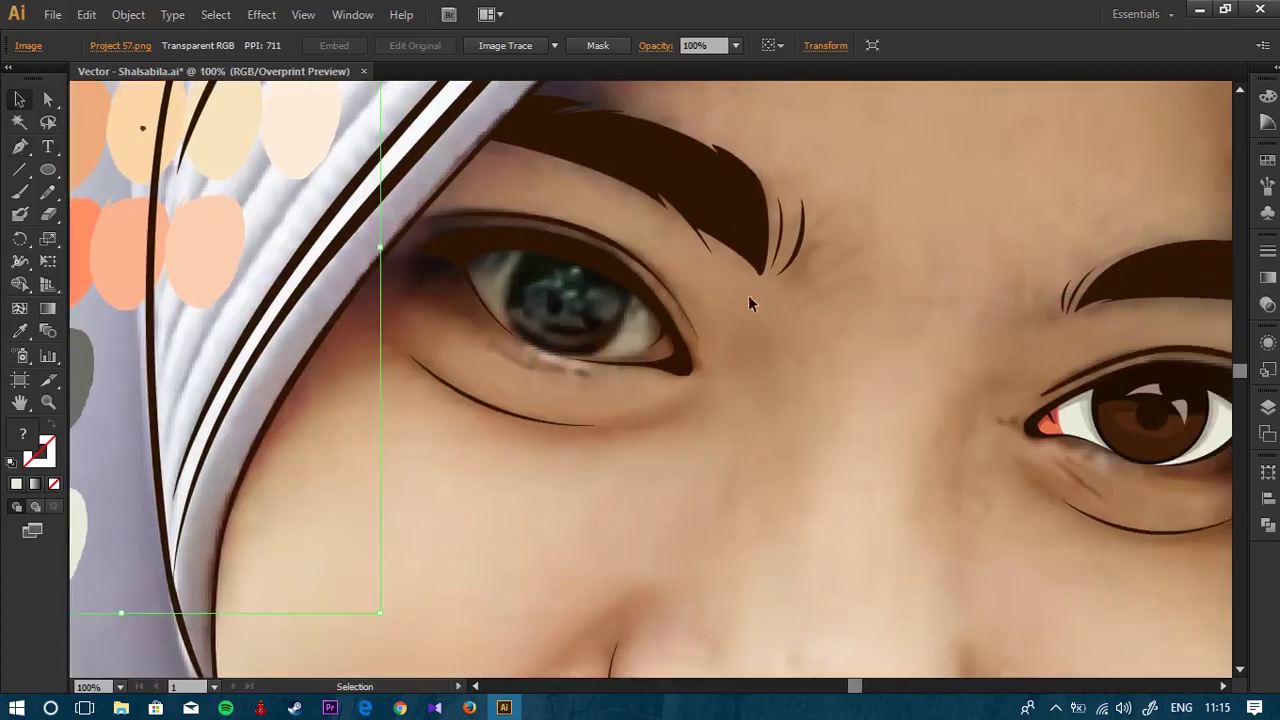
scroll(335, 210, "up", 1)
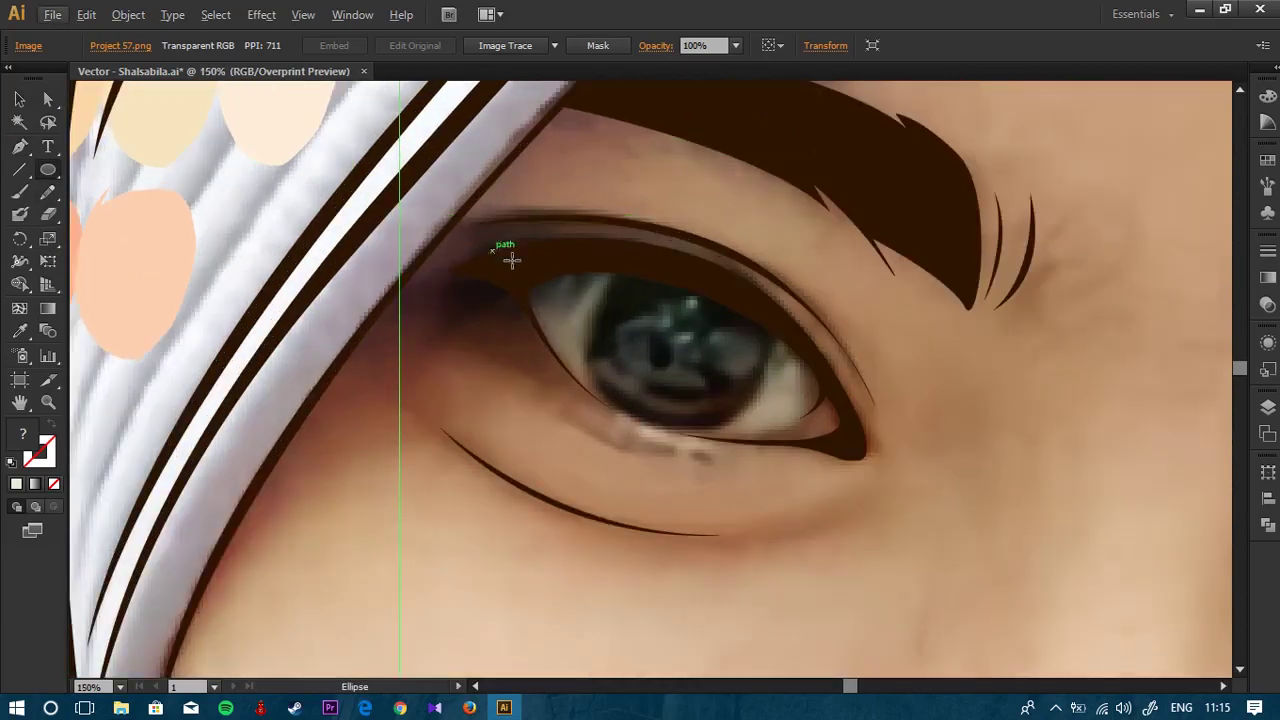
left_click_drag(609, 277, 793, 461)
key("v")
scroll(716, 381, "up", 1)
left_click_drag(690, 371, 659, 331)
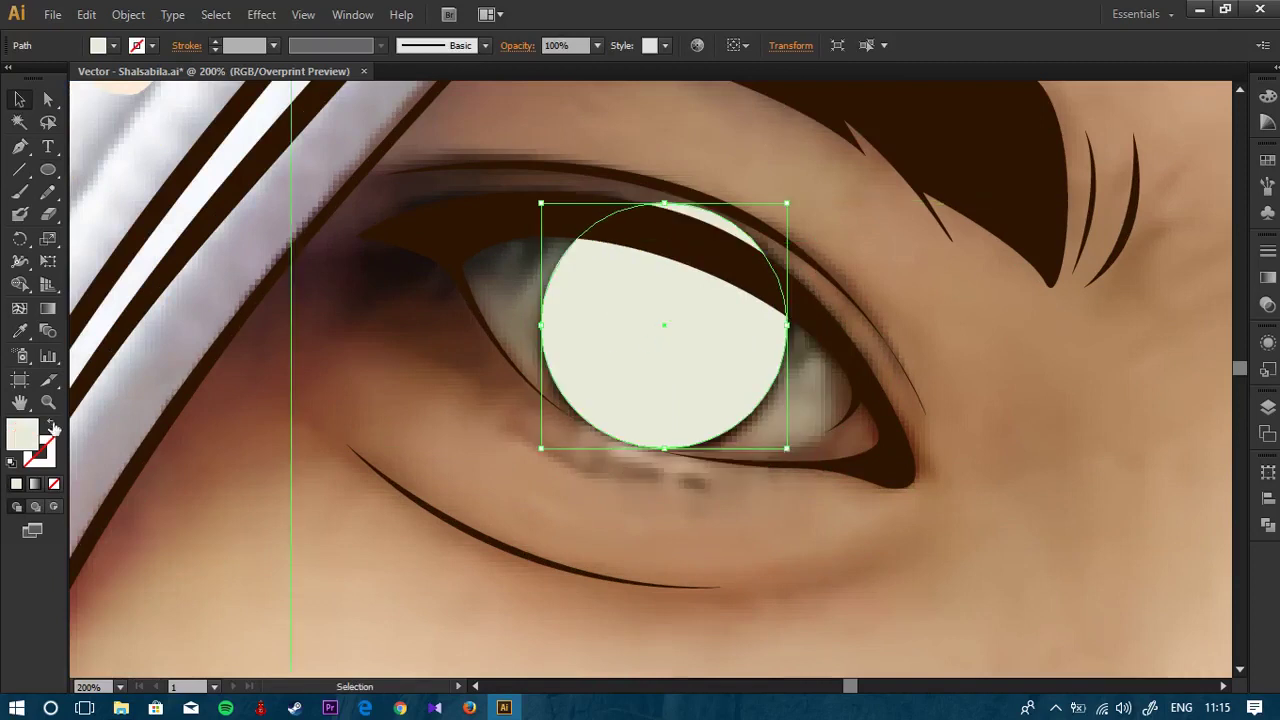
Step: Swap the circle's fill and stroke to leave only an outline, and nudge it onto the iris edge
key("shift+x")
scroll(751, 366, "up", 1)
left_click_drag(785, 400, 787, 401)
left_click(1047, 353)
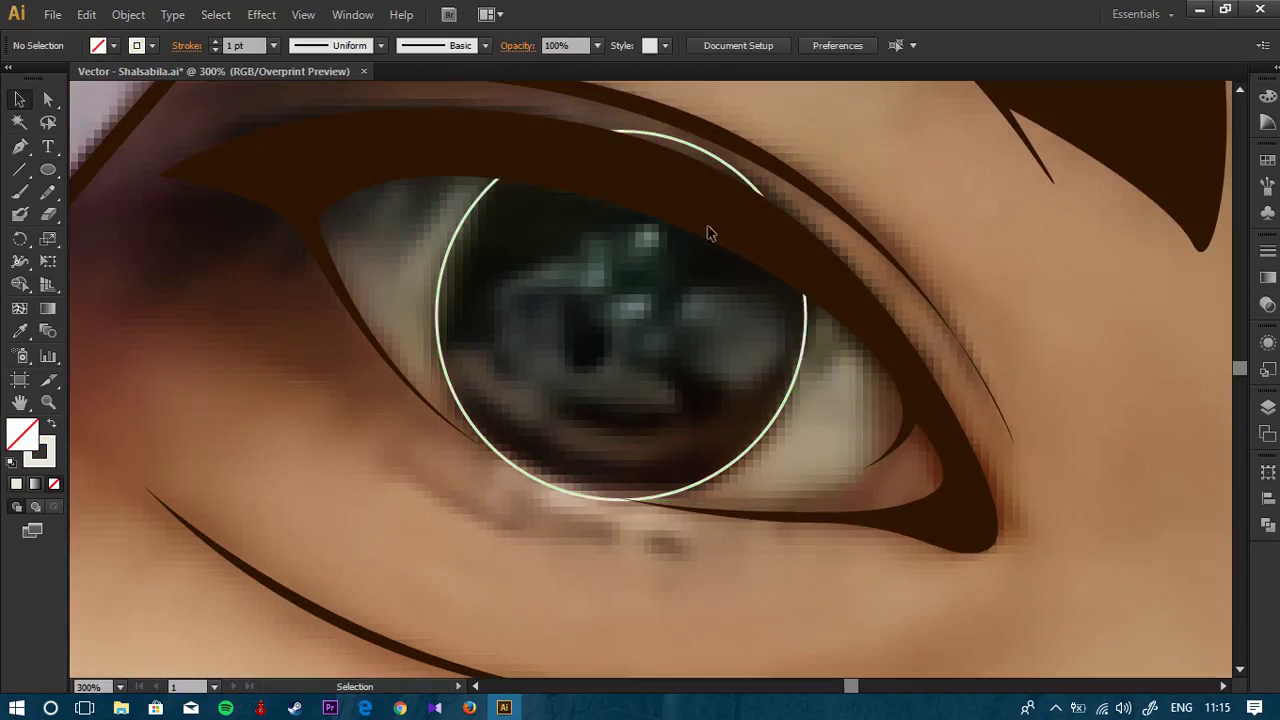
Step: Unlock the line art layer and select the iris circle together with the eye's lash line shape
key("space")
left_click_drag(681, 212, 677, 260)
left_click(696, 203)
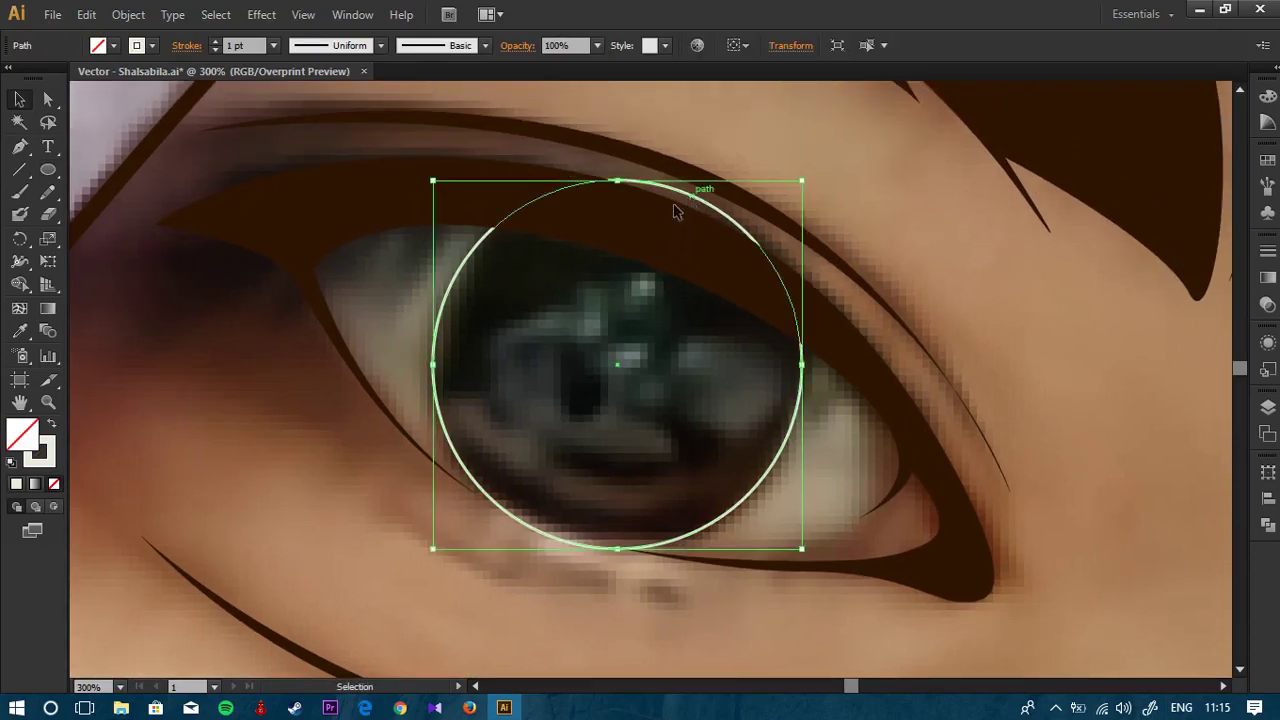
left_click(1267, 410)
left_click(580, 240, "shift")
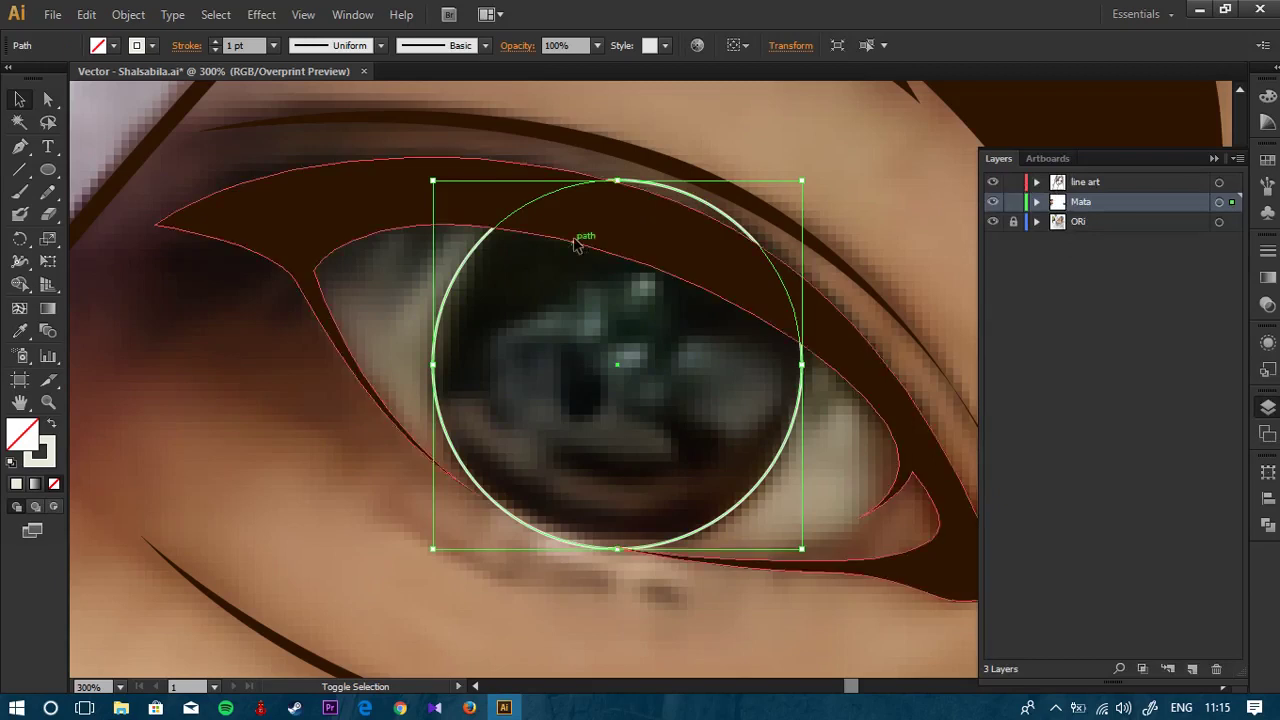
Step: Trim off the sliver of the circle protruding above the upper lash line with the Shape Builder
key("shift+m")
scroll(590, 193, "up", 2)
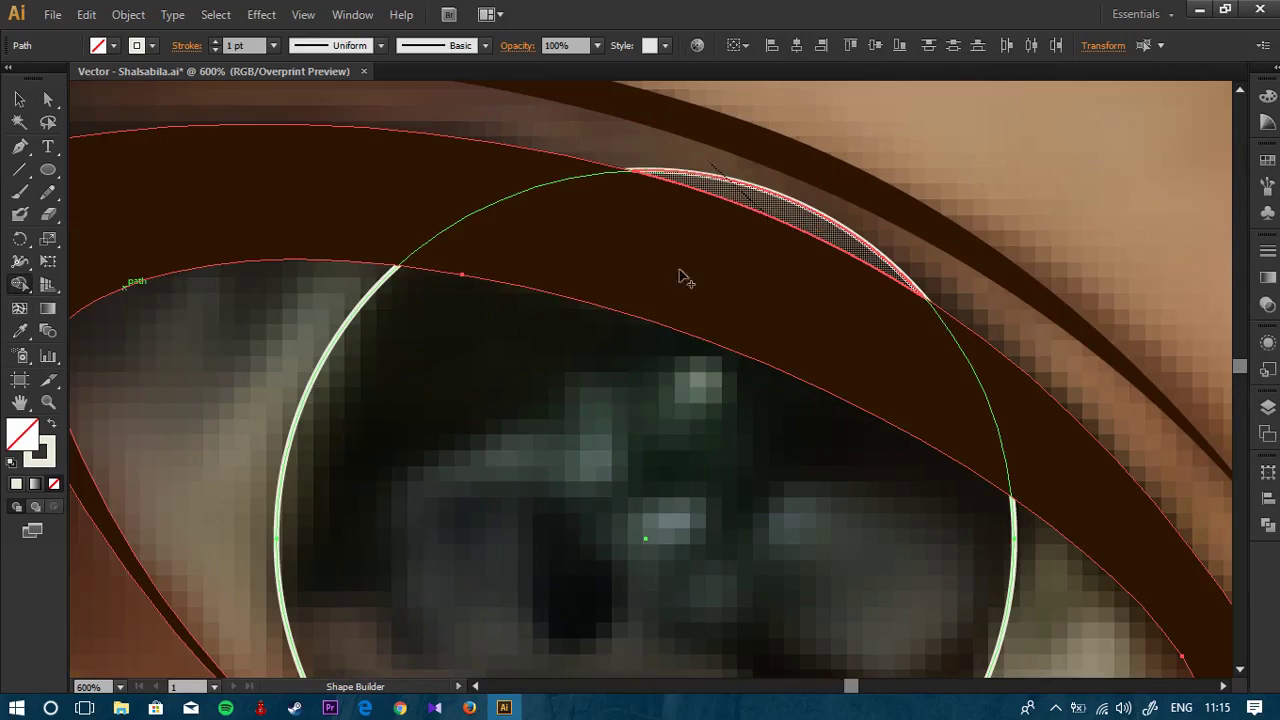
left_click(829, 216)
key("v")
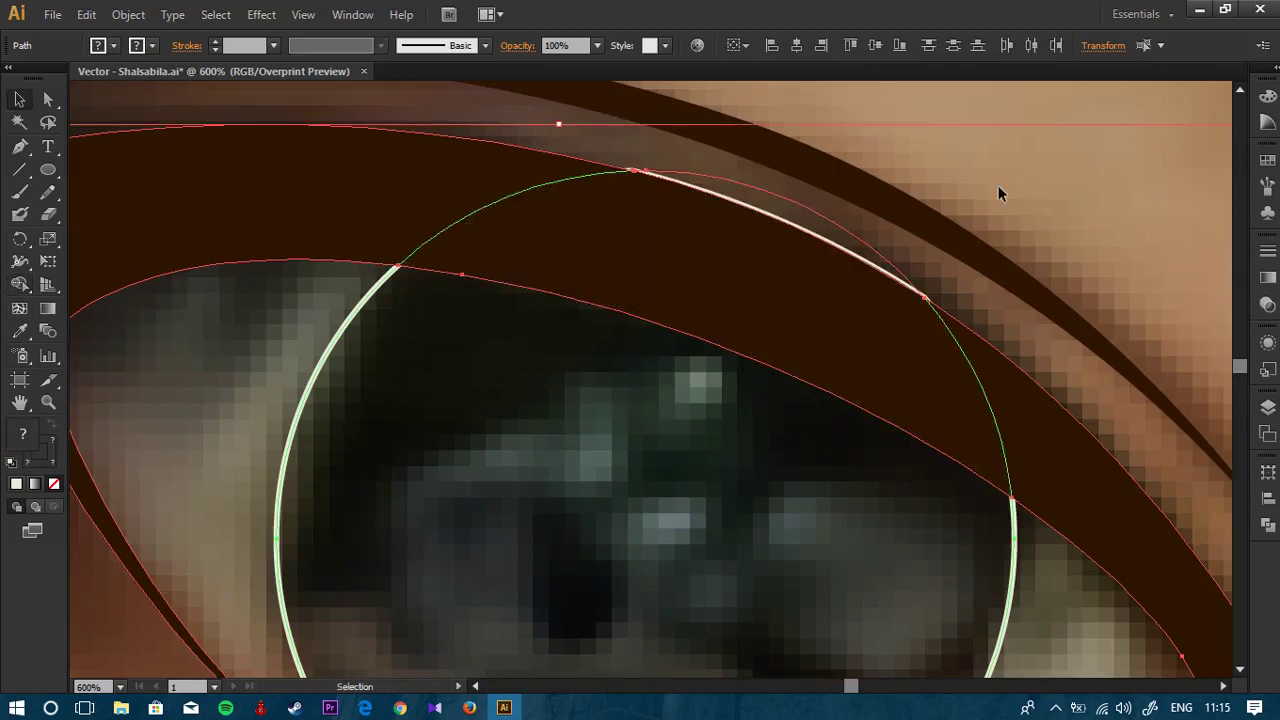
left_click(998, 193)
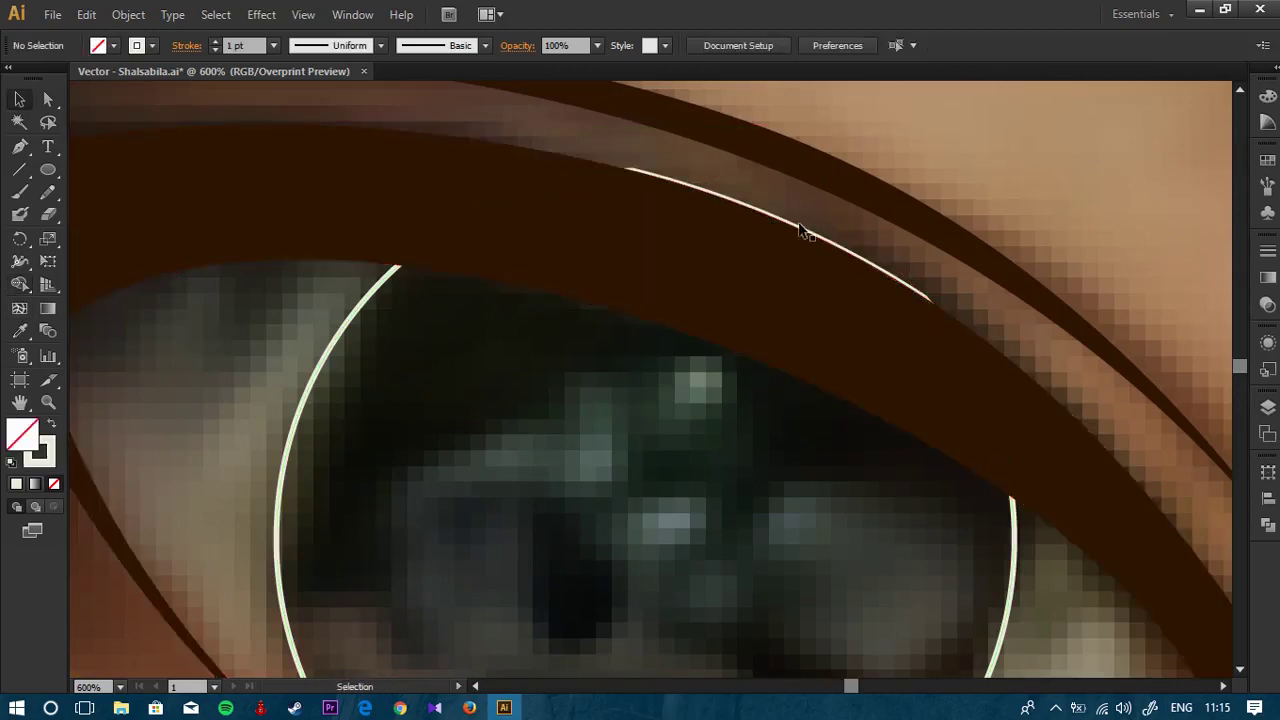
Step: Make a slightly smaller concentric copy of the iris outline circle just inside the original
left_click(1013, 540)
scroll(729, 434, "down", 3)
left_click_drag(835, 446, 626, 315)
scroll(482, 339, "up", 1)
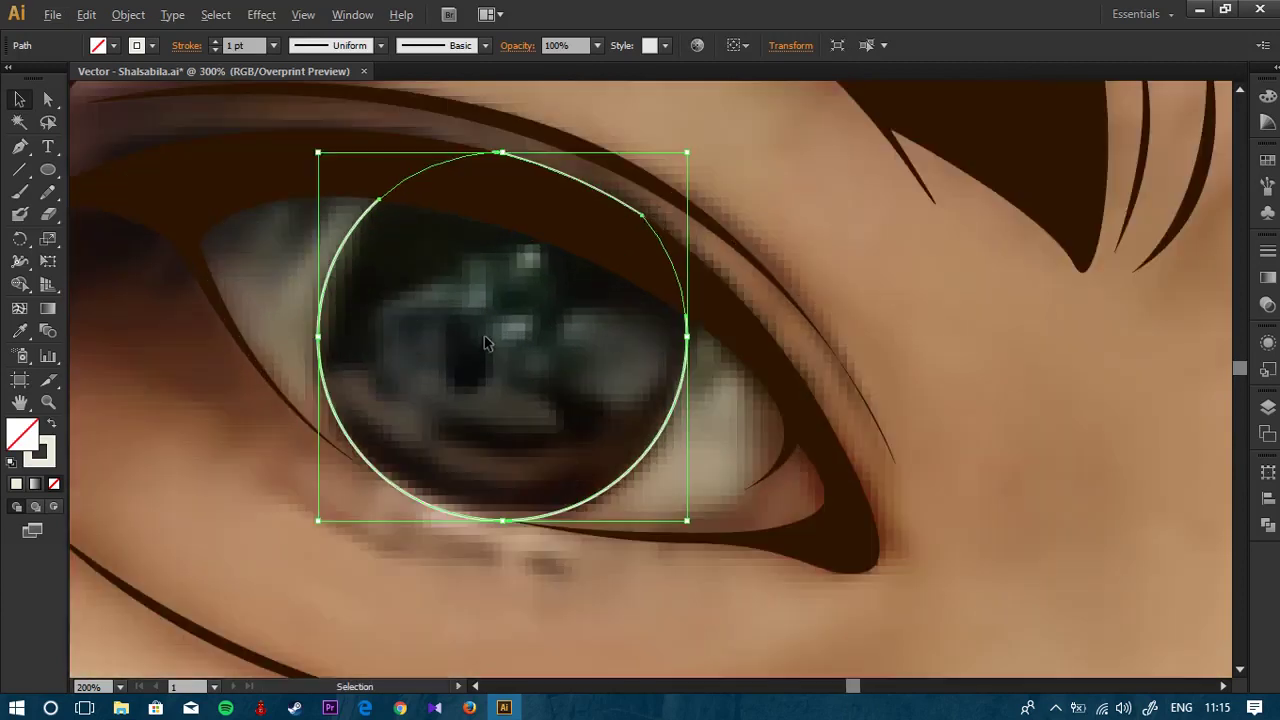
mouse_move(683, 372)
left_mouse_down()
mouse_move(669, 365)
mouse_move(687, 371)
left_mouse_up()
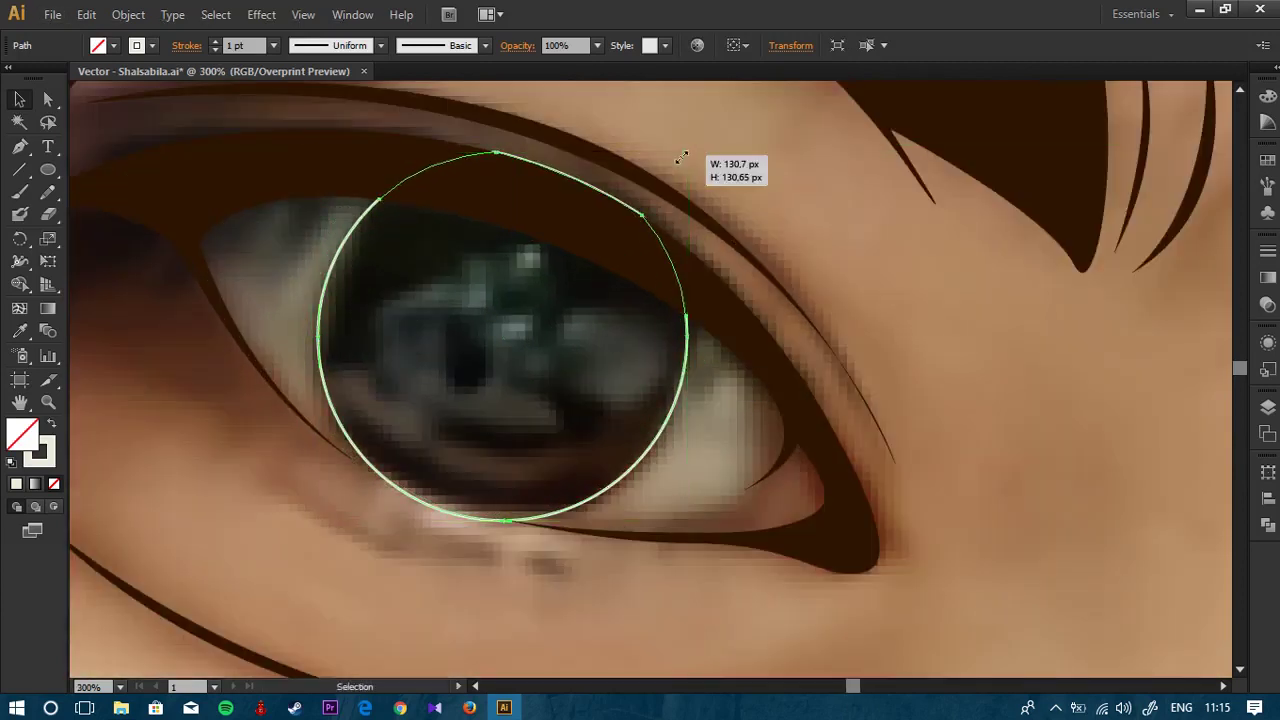
left_click_drag(681, 157, 684, 155)
mouse_move(686, 377)
left_mouse_down()
mouse_move(665, 370)
mouse_move(682, 377)
left_mouse_up()
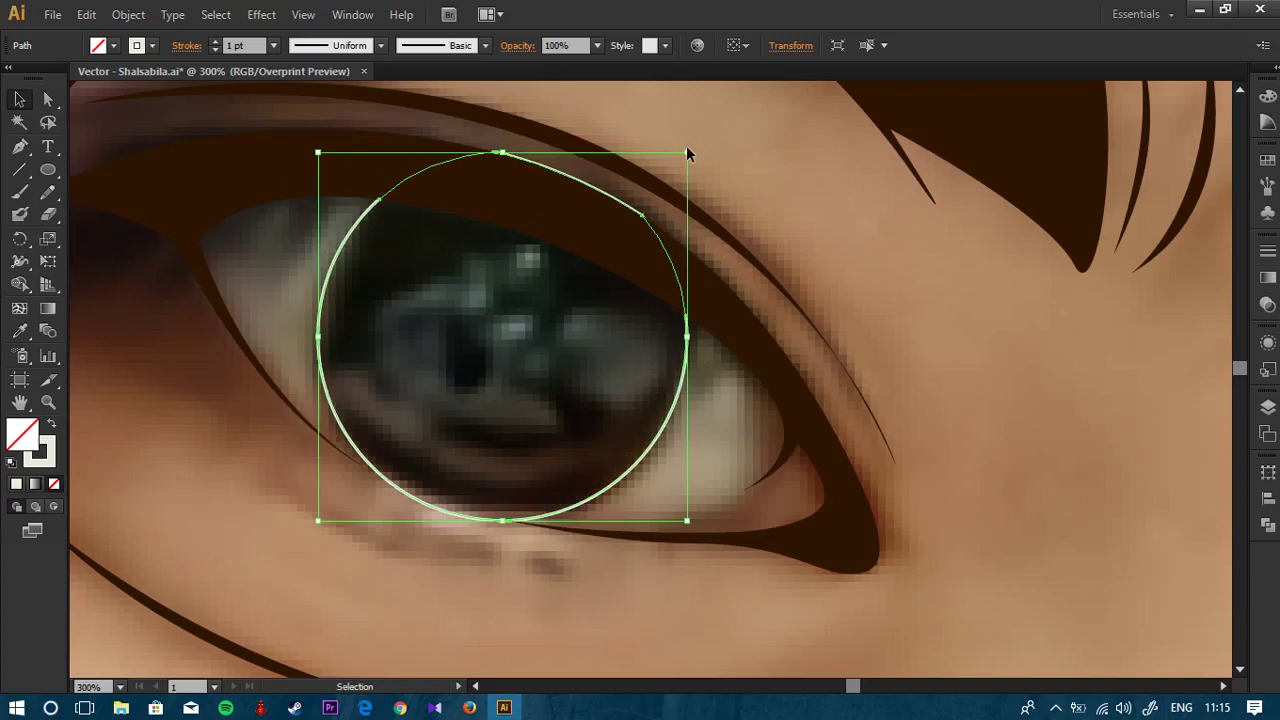
left_click_drag(688, 155, 681, 159)
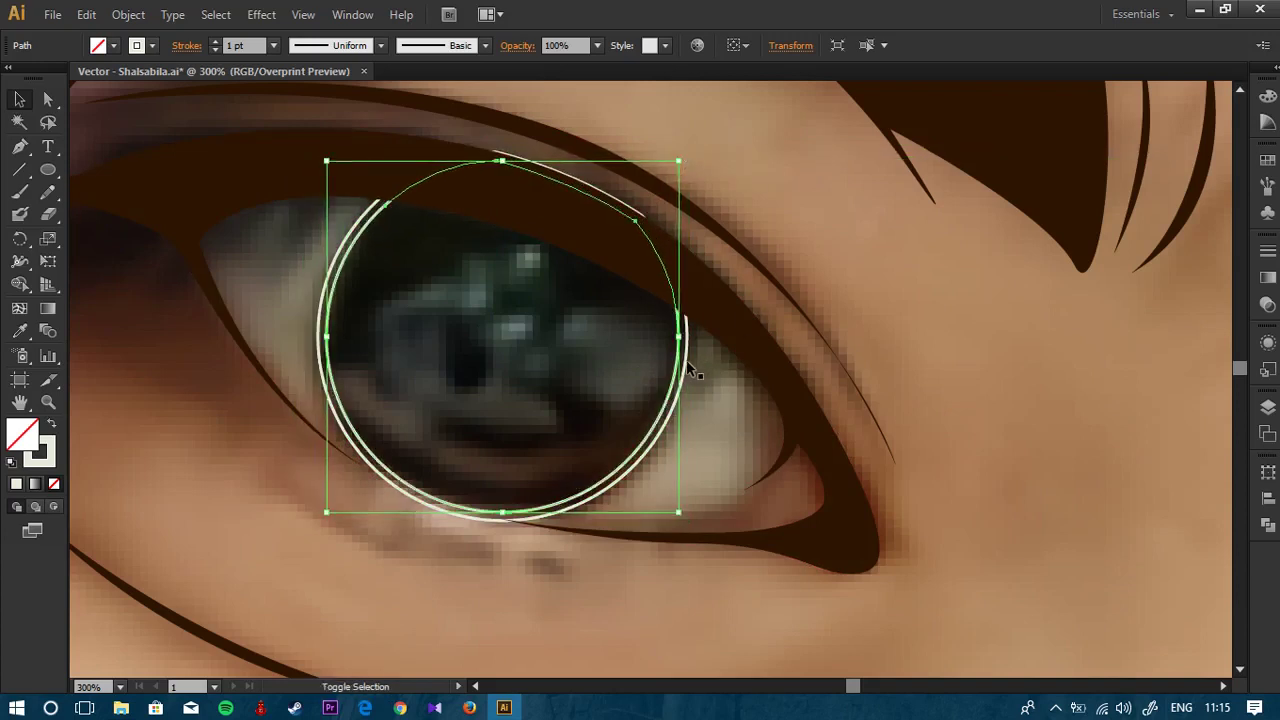
Step: Give both iris circles the line art's dark brown fill and subtract the inner one to leave a thin ring
key("i")
left_click(714, 294)
key("v")
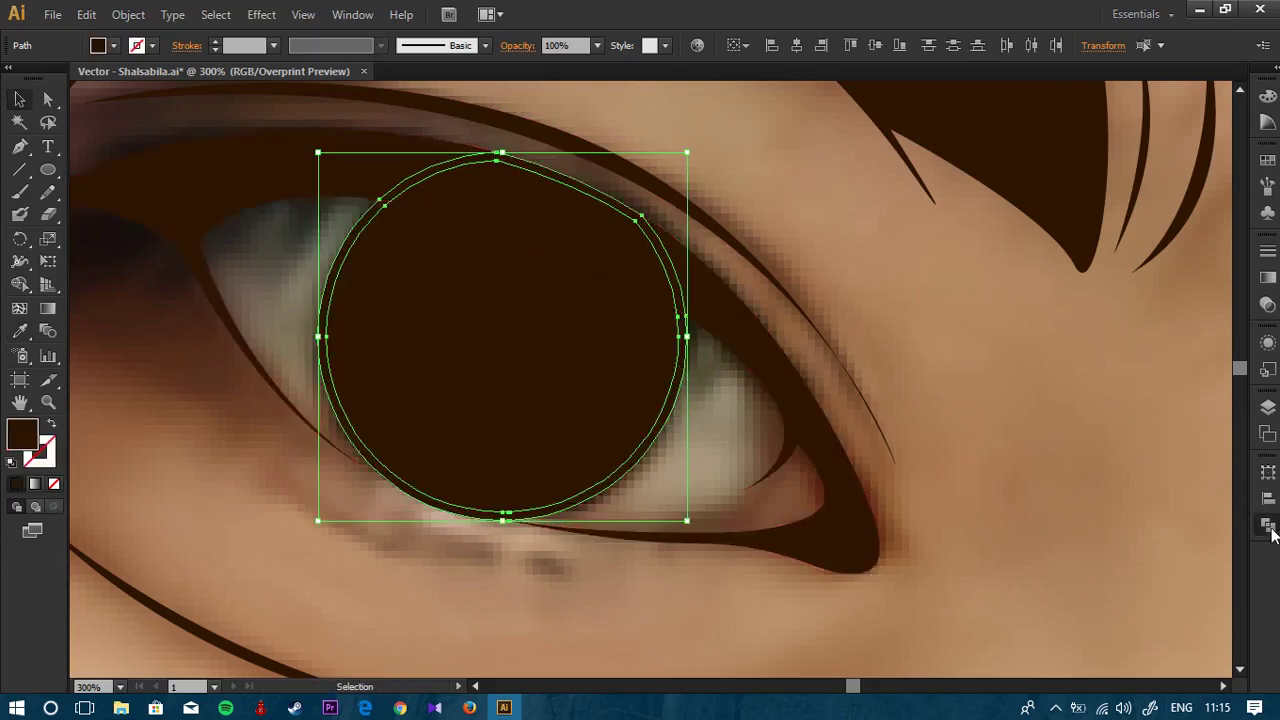
left_click(1269, 529)
left_click(1078, 503)
left_click(665, 582)
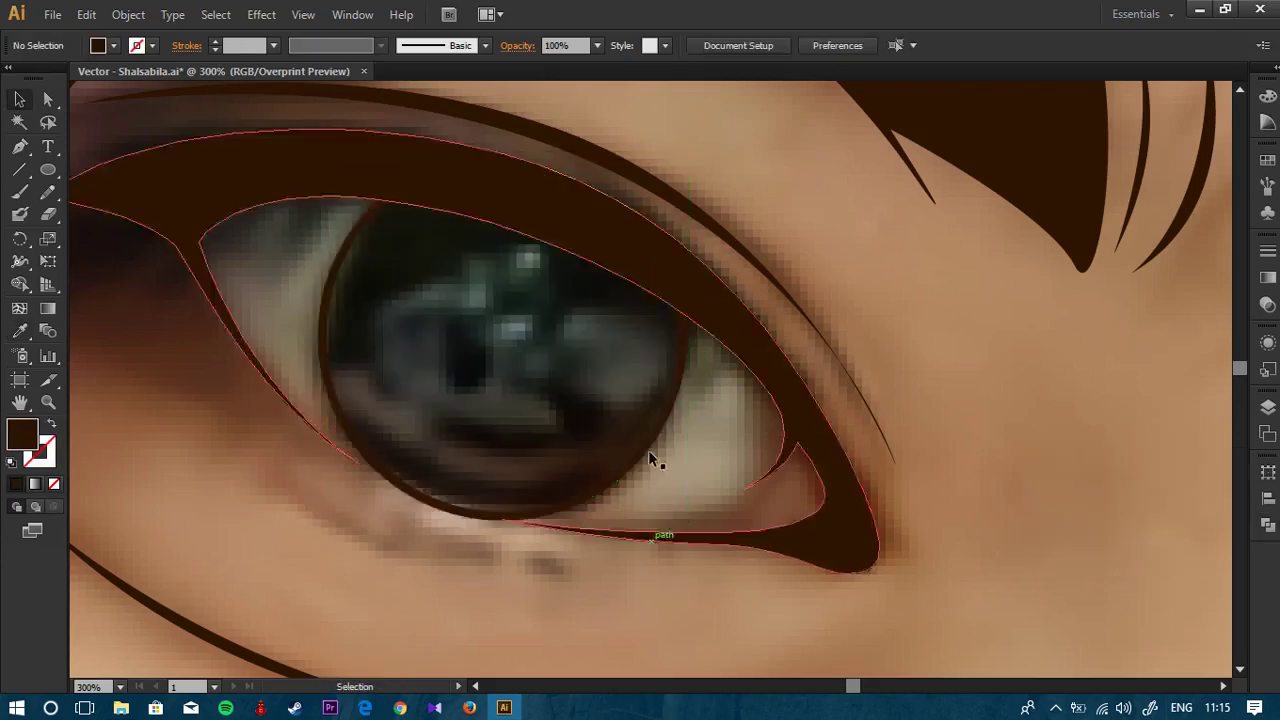
scroll(649, 451, "down", 2)
scroll(655, 436, "up", 3)
left_click_drag(869, 432, 1040, 426)
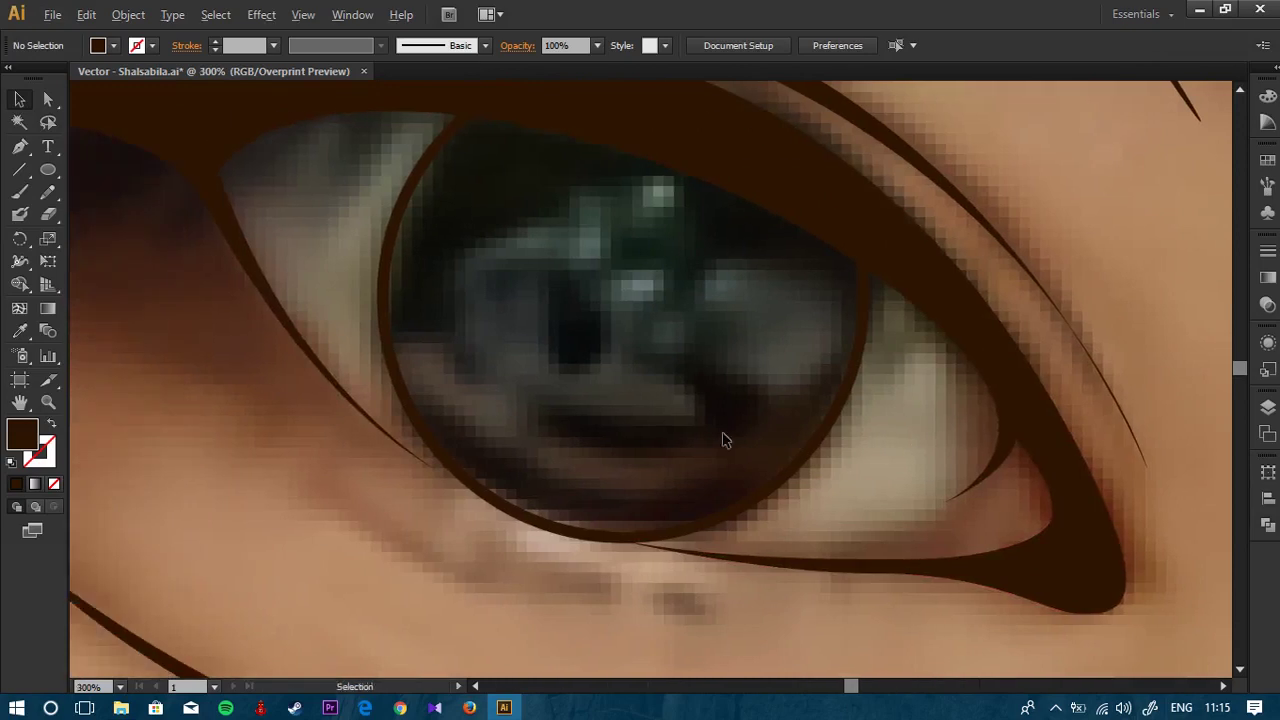
scroll(723, 440, "down", 2)
scroll(706, 444, "up", 1)
left_click_drag(486, 375, 452, 461)
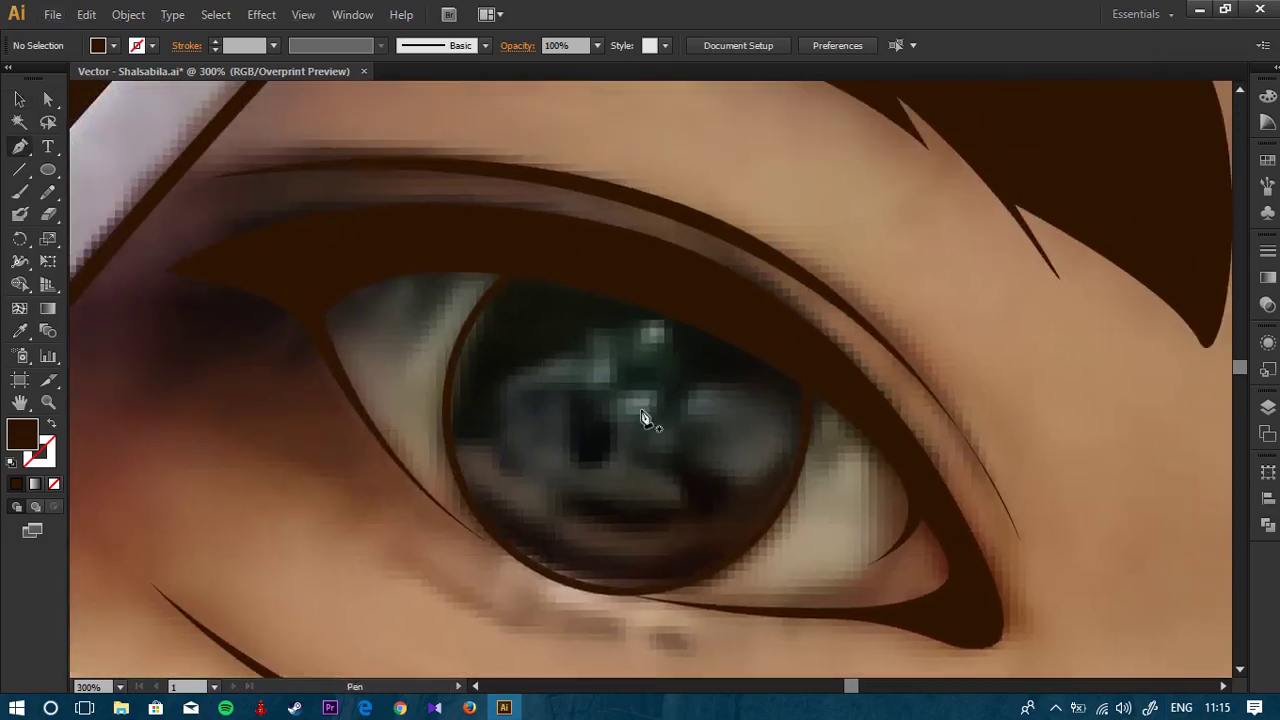
scroll(520, 268, "up", 3)
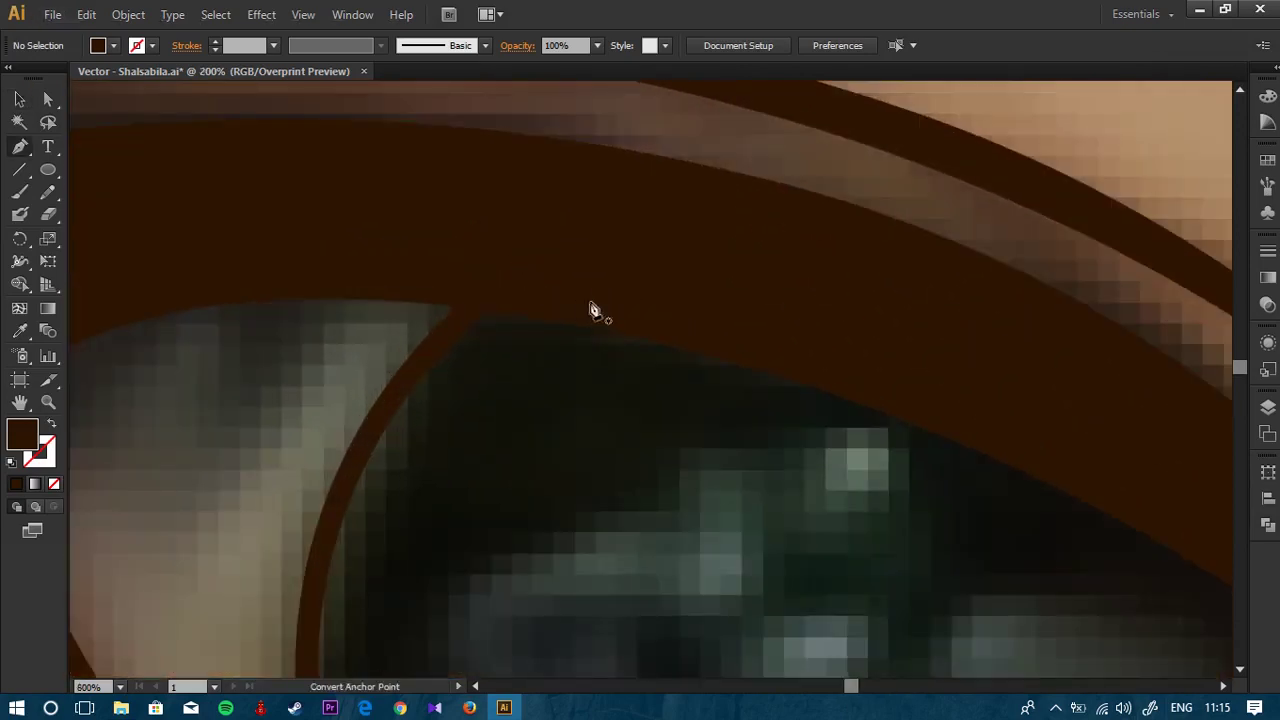
scroll(592, 309, "down", 4)
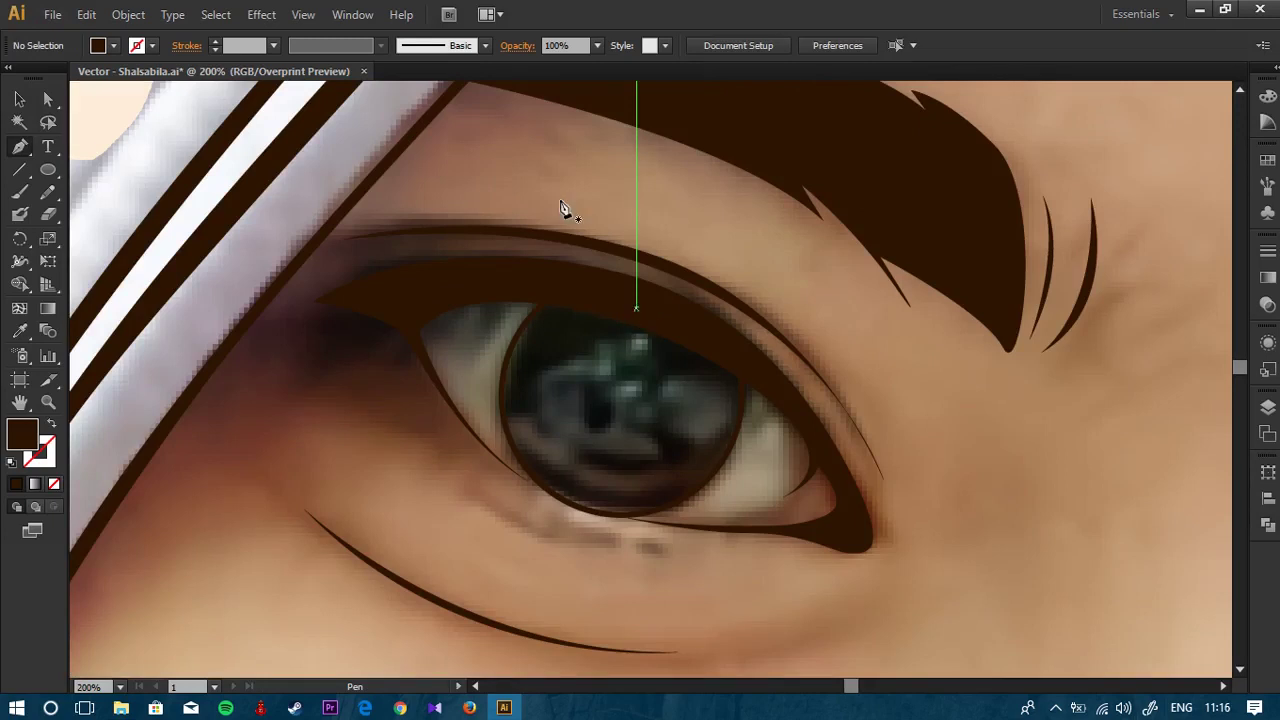
scroll(562, 208, "up", 5)
left_click_drag(512, 203, 768, 450)
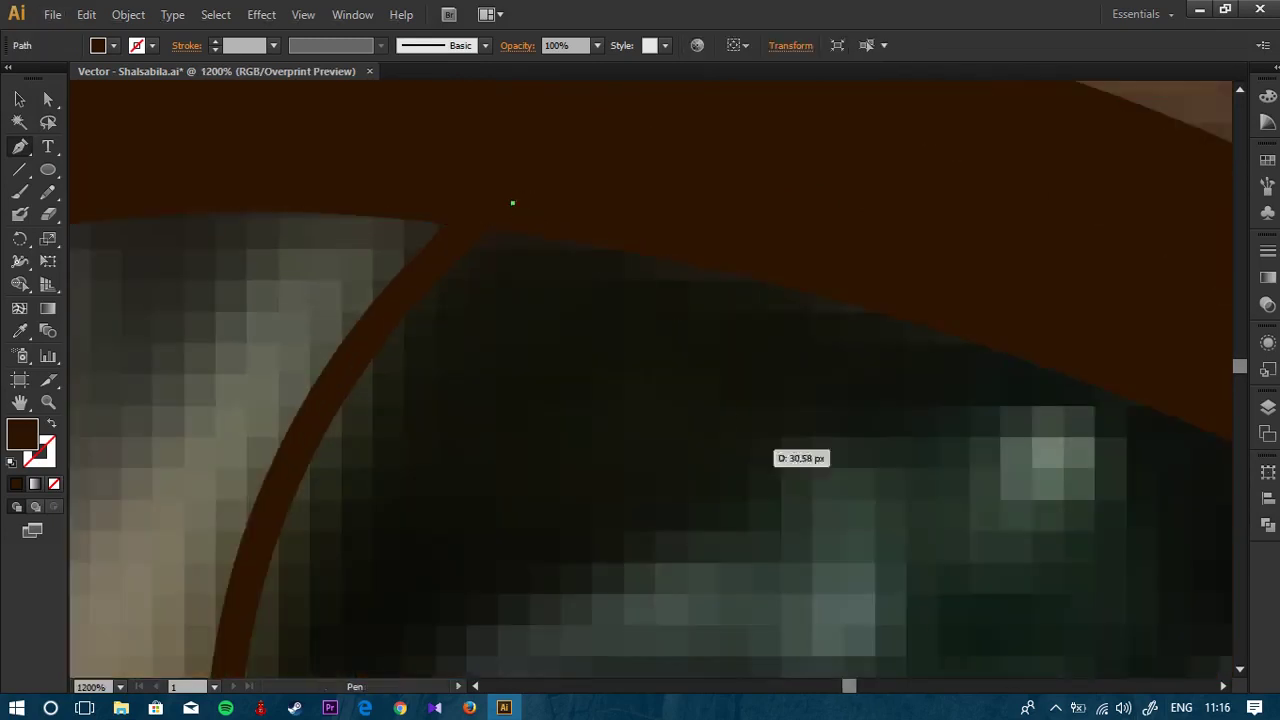
left_click(1055, 708)
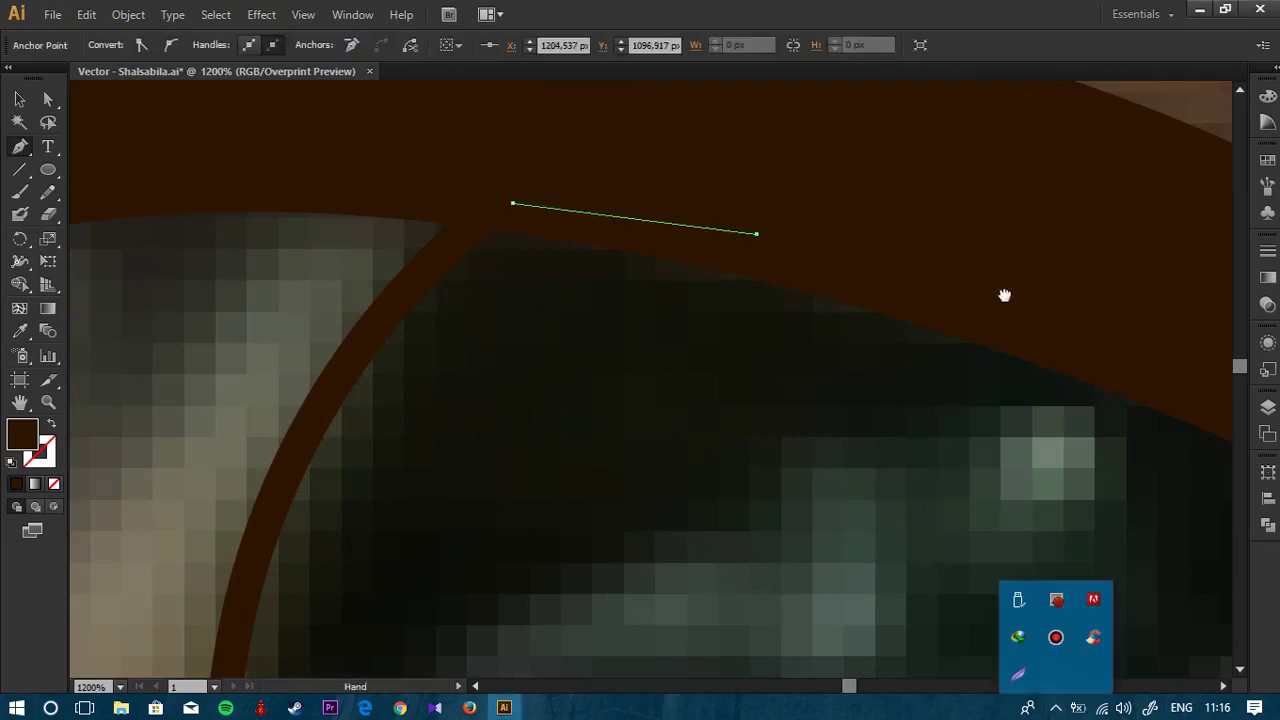
left_click_drag(1003, 295, 710, 227)
scroll(843, 405, "down", 1)
left_click_drag(880, 320, 929, 338)
left_click_drag(946, 348, 514, 171)
left_click_drag(820, 331, 852, 354)
key("ctrl+z")
left_click(772, 333)
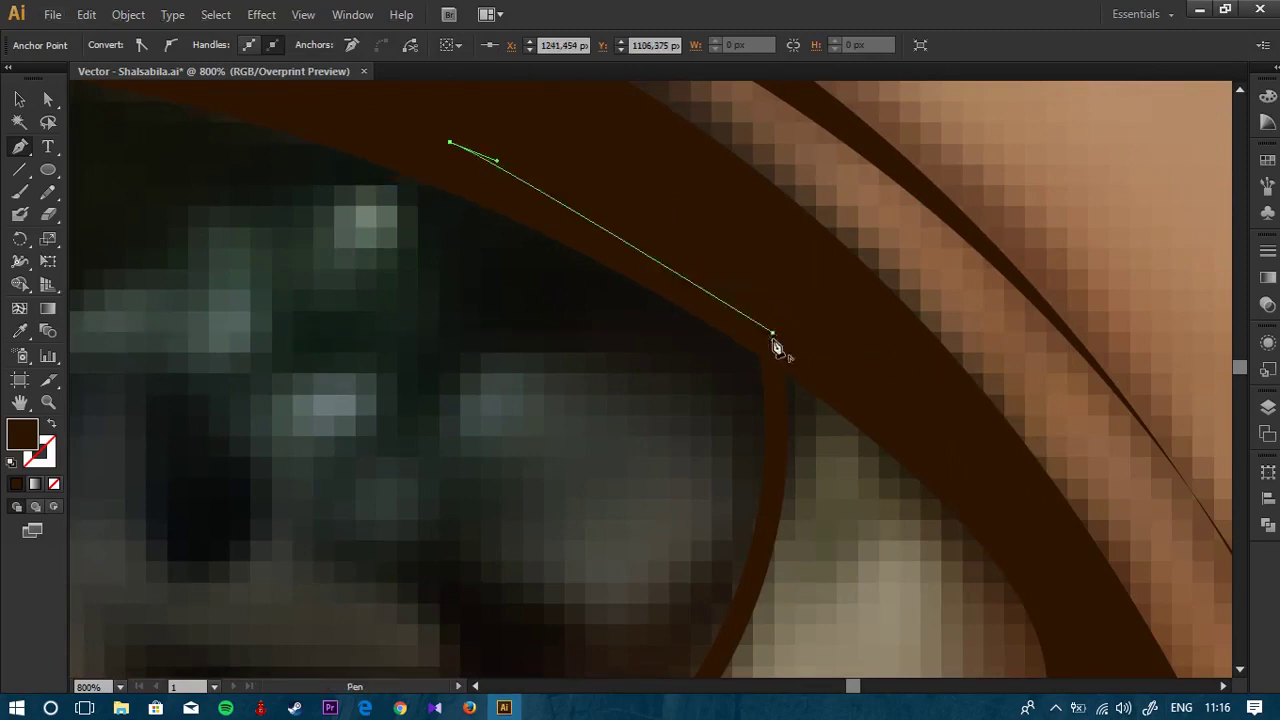
left_click_drag(777, 432, 755, 275)
left_click_drag(741, 412, 738, 422)
key("ctrl+z")
key("ctrl+z")
scroll(738, 416, "down", 4)
key("ctrl+z")
key("ctrl+z")
scroll(666, 375, "up", 1)
left_click_drag(540, 372, 593, 354)
Step: Select the finished eye's pupil, brown iris shapes and side highlight together
key("v")
scroll(566, 348, "down", 4)
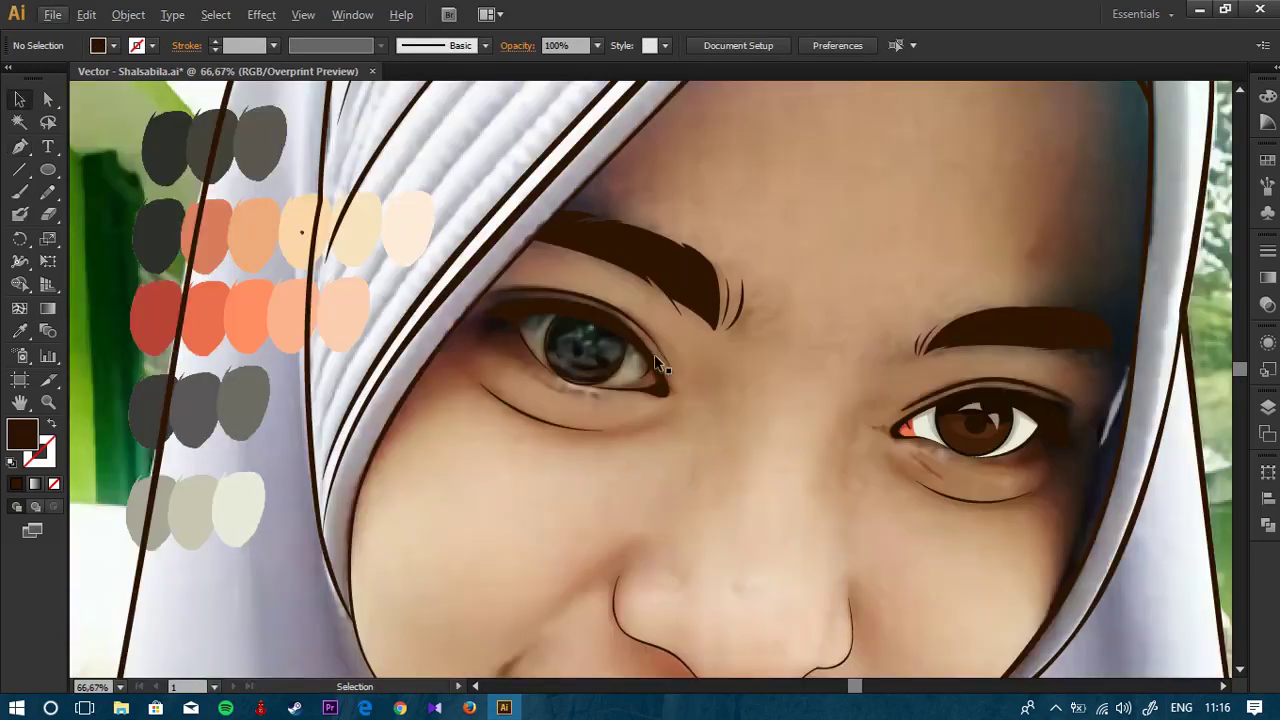
left_click_drag(924, 424, 750, 378)
scroll(780, 376, "up", 3)
left_click(857, 402)
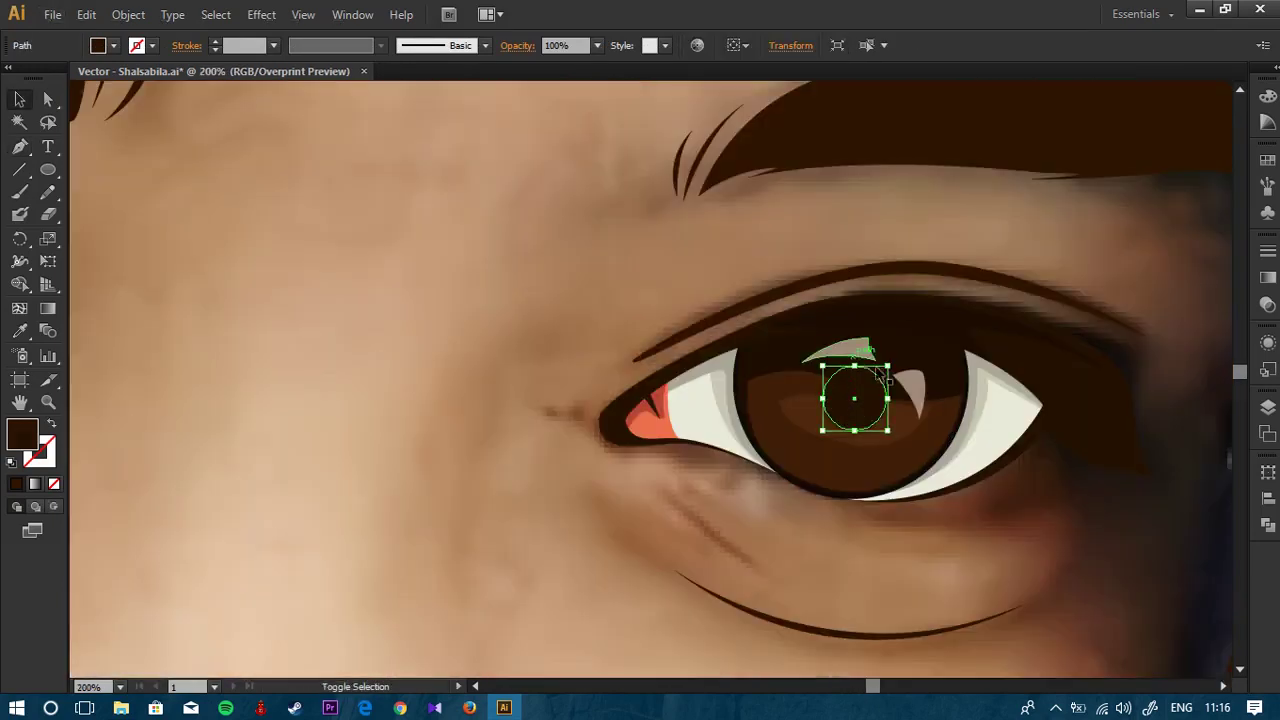
left_click(907, 399, "shift")
left_click(771, 408, "shift")
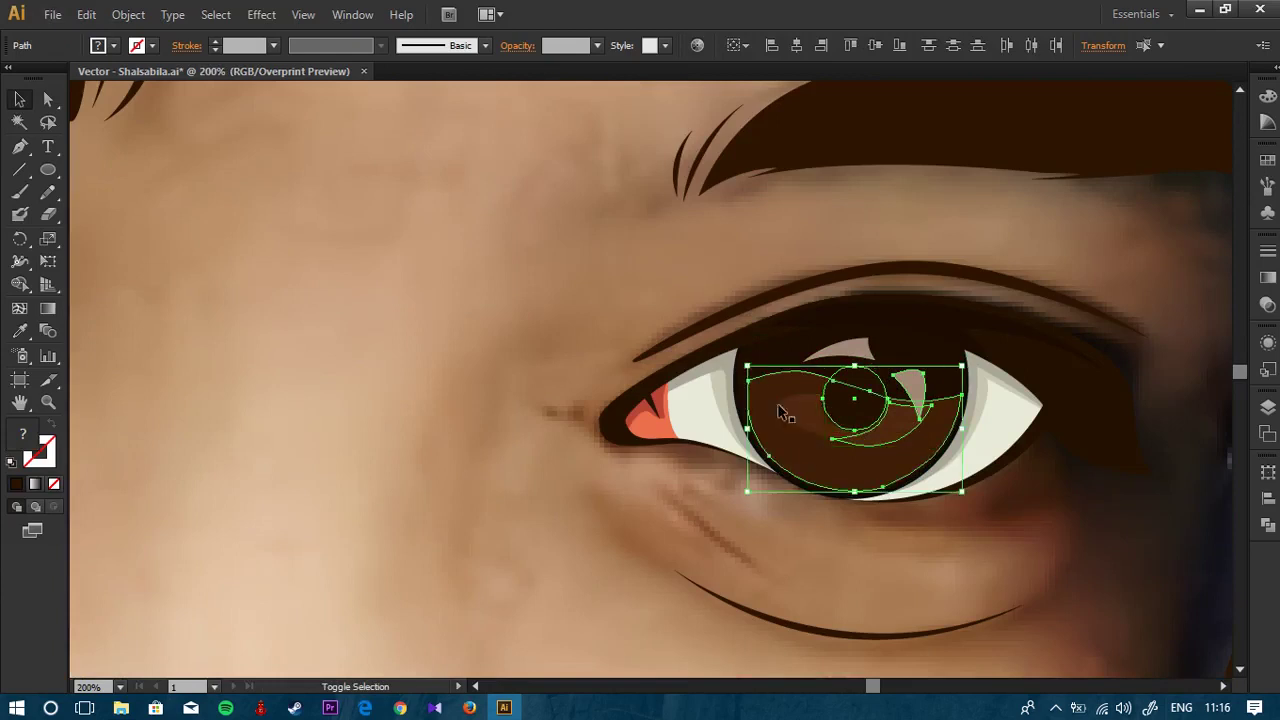
scroll(737, 374, "down", 2)
left_click_drag(654, 360, 944, 395)
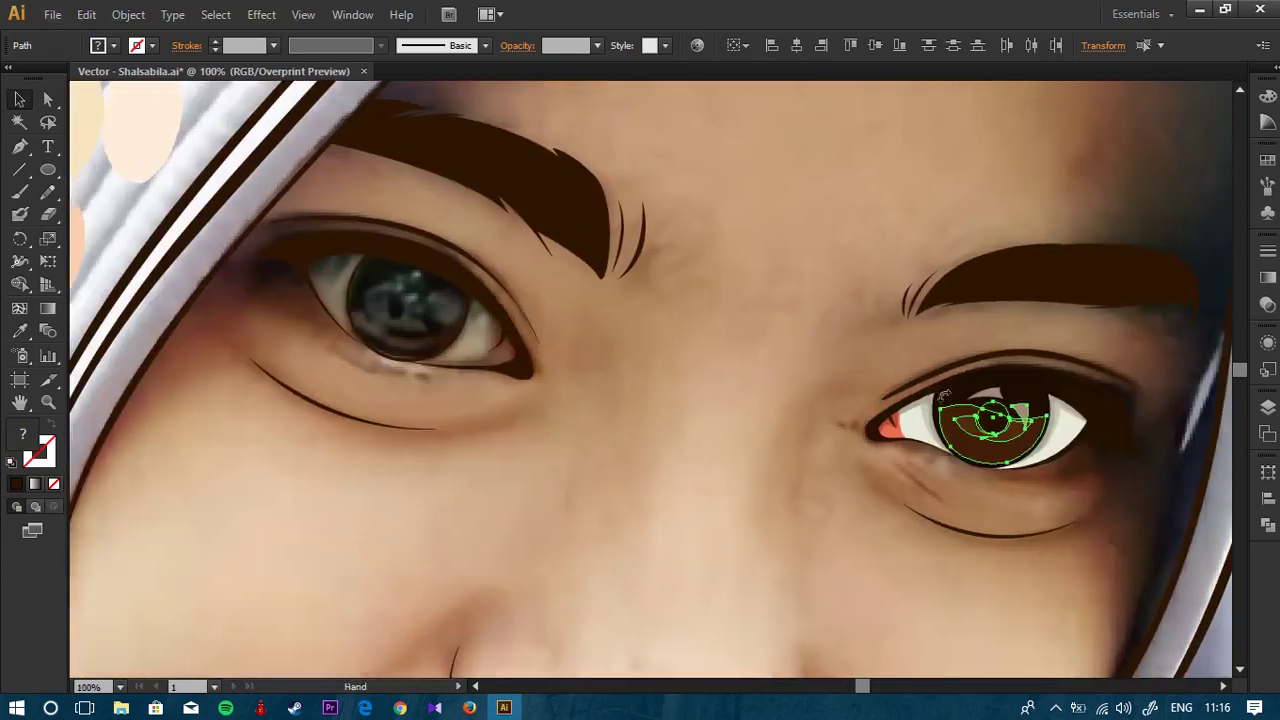
left_click_drag(985, 432, 400, 320)
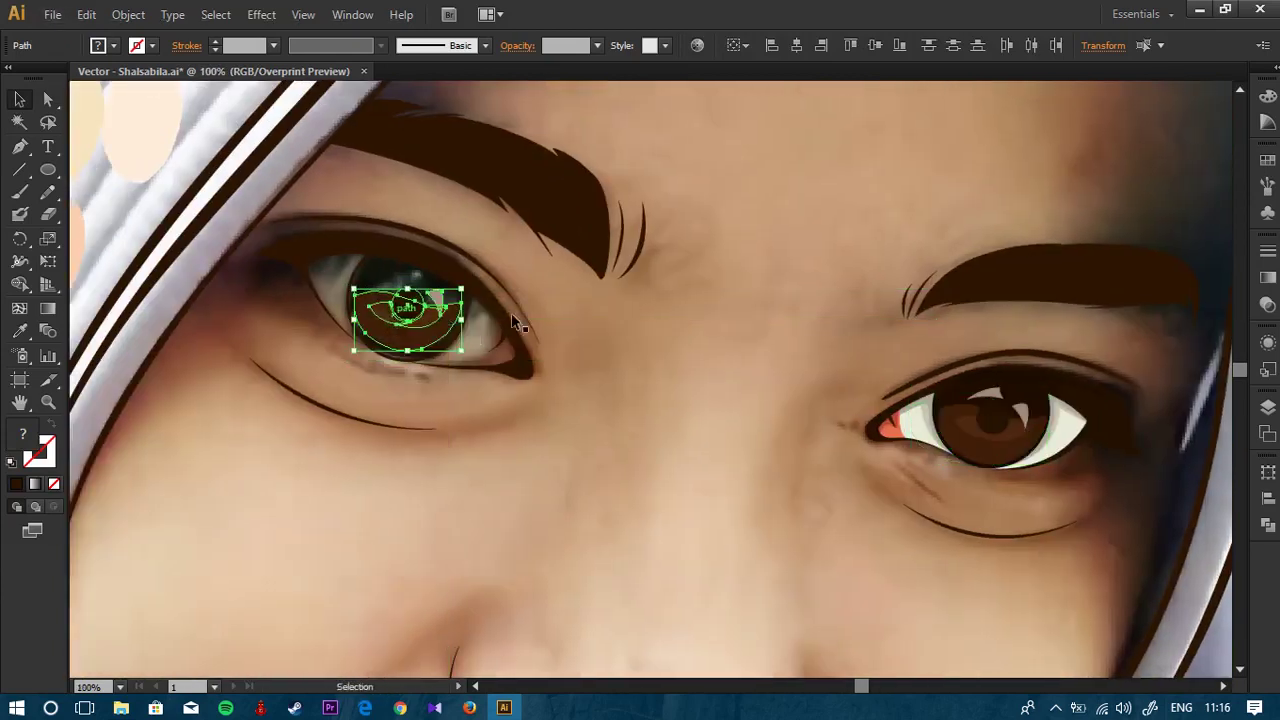
scroll(597, 305, "down", 3)
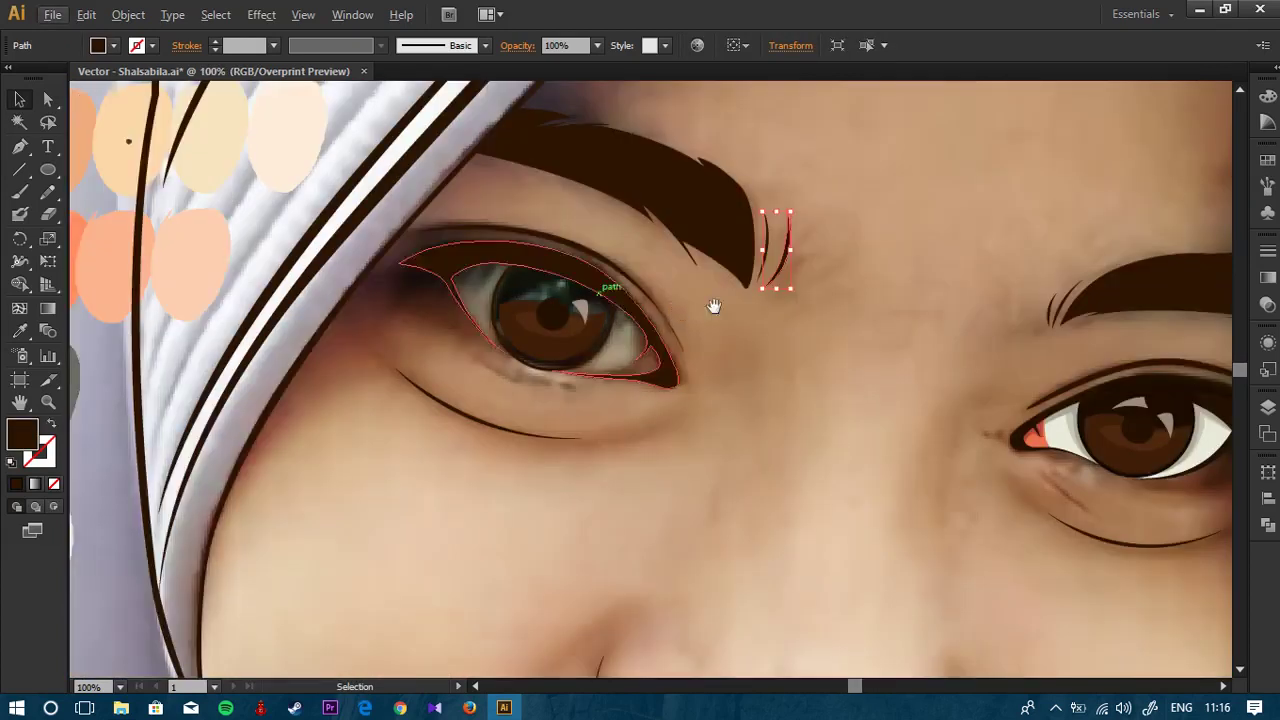
left_click_drag(714, 306, 570, 272)
Step: Add the upper highlight to the selected iris shapes and copy them all onto the uncoloured eye, placed inside its iris ring
left_click(996, 386)
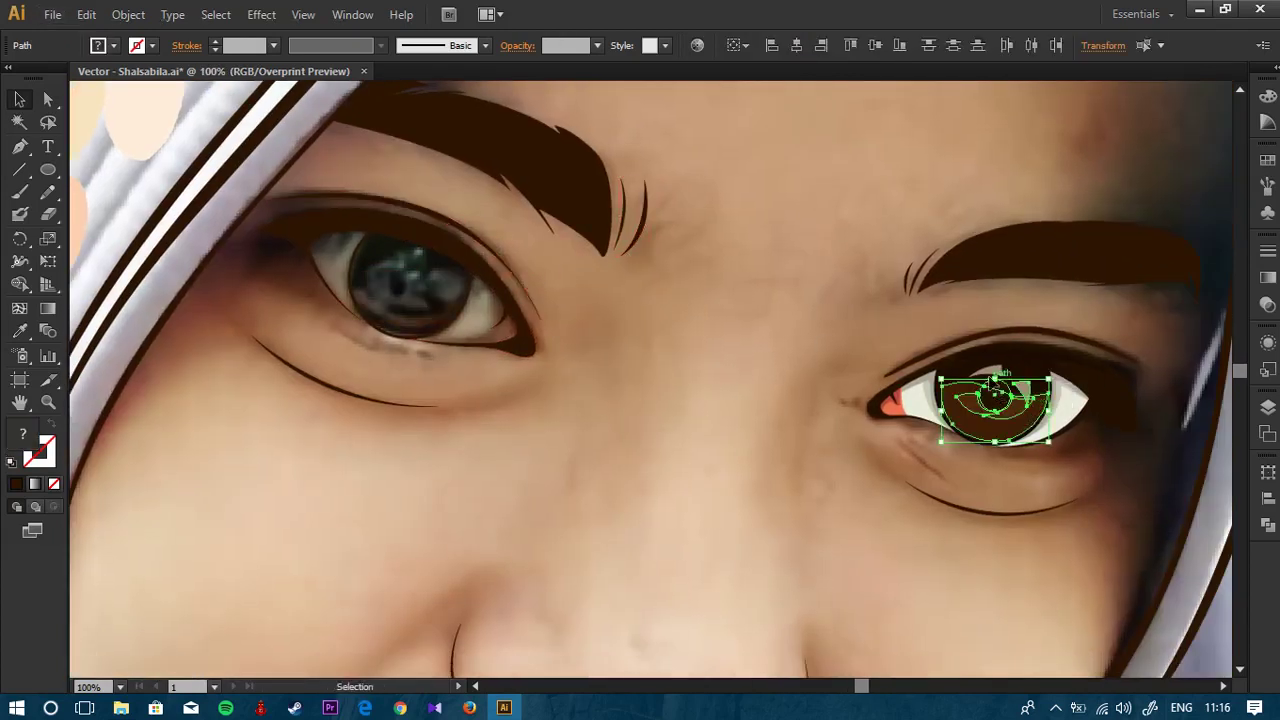
left_click_drag(1005, 423, 420, 308)
scroll(366, 303, "up", 2)
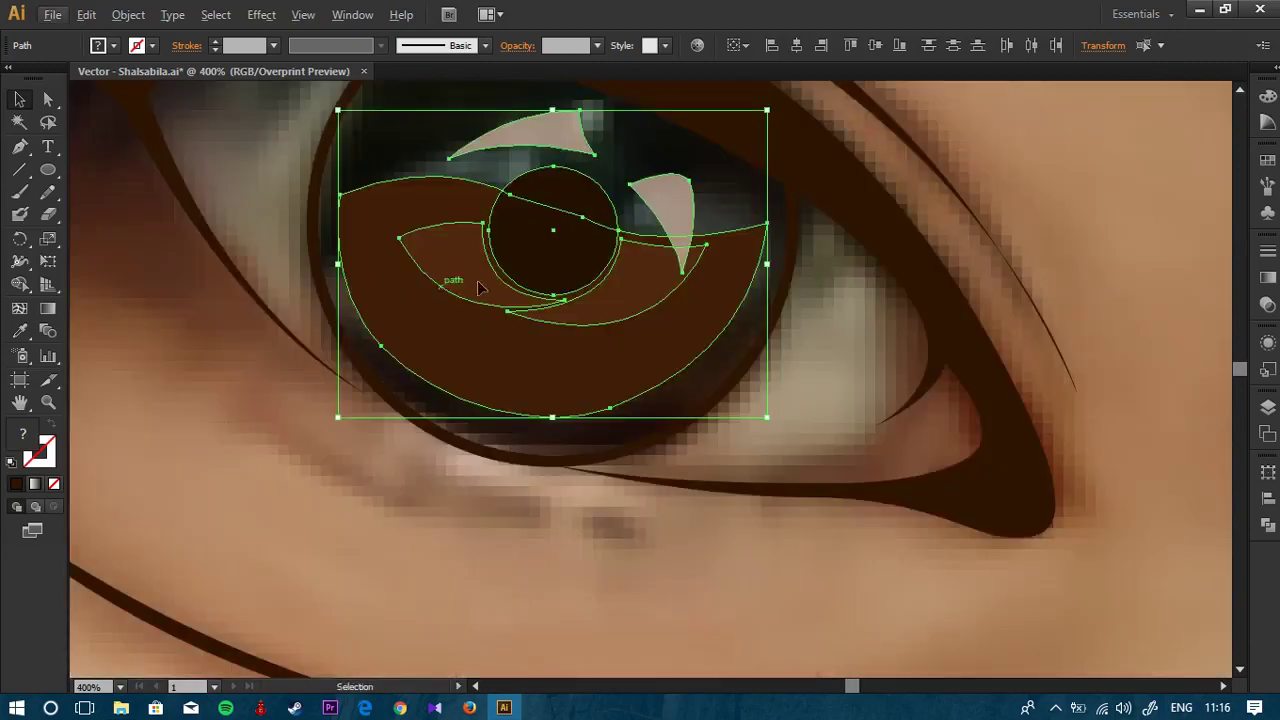
scroll(530, 378, "up", 1)
mouse_move(534, 397)
left_mouse_down()
mouse_move(537, 423)
mouse_move(536, 410)
left_mouse_up()
scroll(600, 378, "down", 2)
left_click(811, 235)
Step: Start a Pen path for the iris base, curving beneath the upper lash line and down onto the ring's inner-corner side
scroll(712, 223, "down", 2)
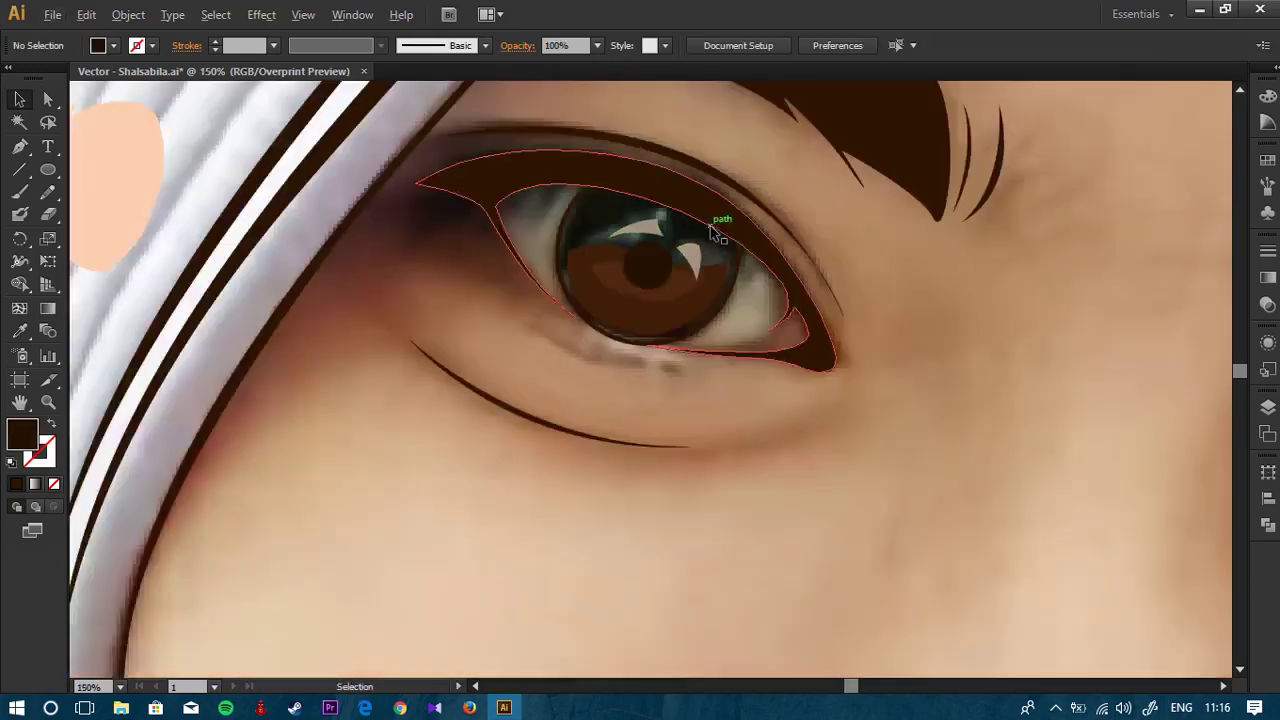
scroll(631, 226, "up", 3)
left_click_drag(646, 213, 580, 257)
key("p")
scroll(452, 182, "up", 1)
left_click(461, 147)
left_click_drag(948, 240, 951, 238)
left_click(1046, 360)
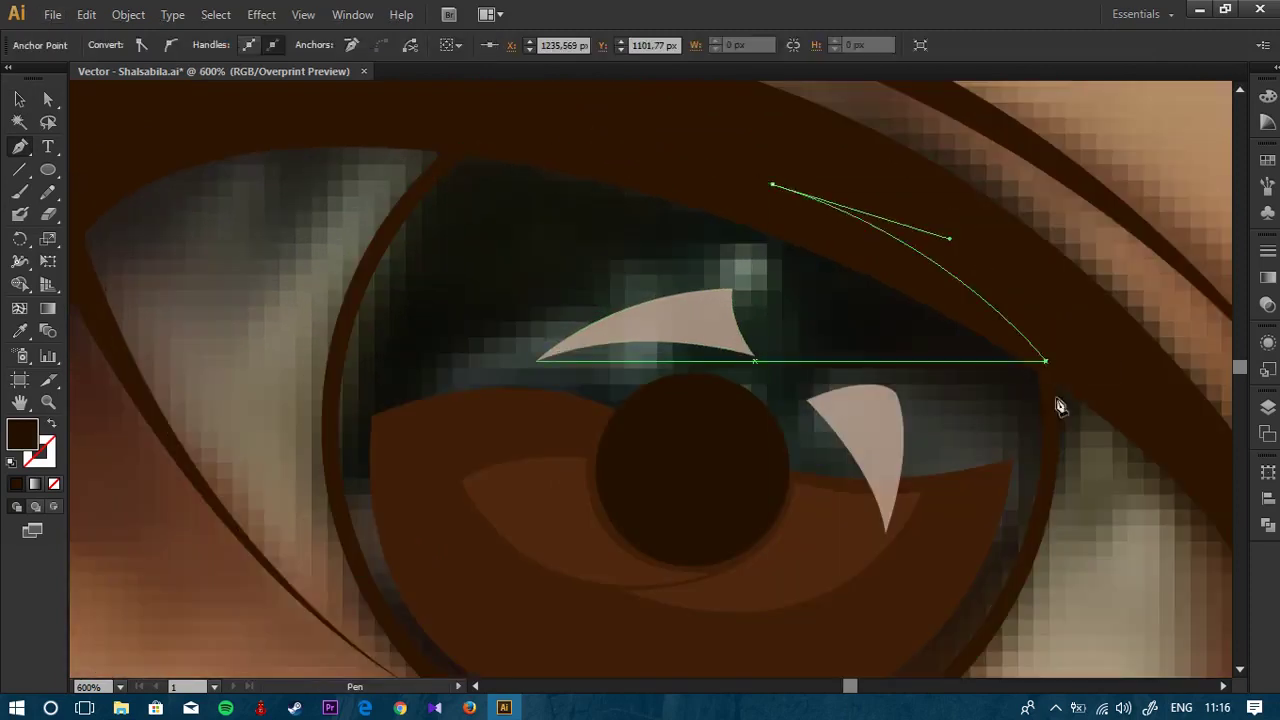
left_click_drag(1020, 405, 903, 235)
scroll(903, 236, "up", 1)
left_click_drag(945, 323, 940, 391)
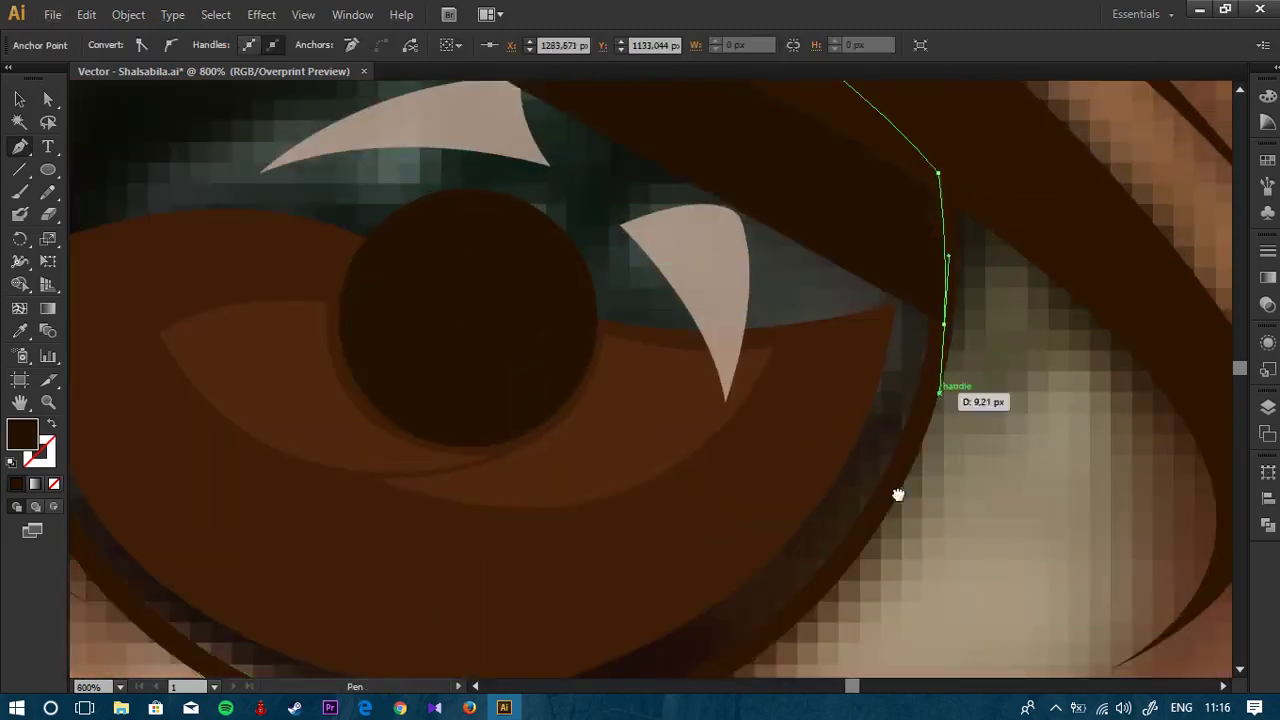
Step: Continue the iris base path around the ring's lower edge and up its other side, closing it under the lash line
left_click_drag(896, 494, 972, 166)
left_click_drag(712, 387, 685, 409)
left_click_drag(381, 389, 217, 350)
left_click_drag(116, 162, 308, 338)
left_click_drag(276, 257, 276, 246)
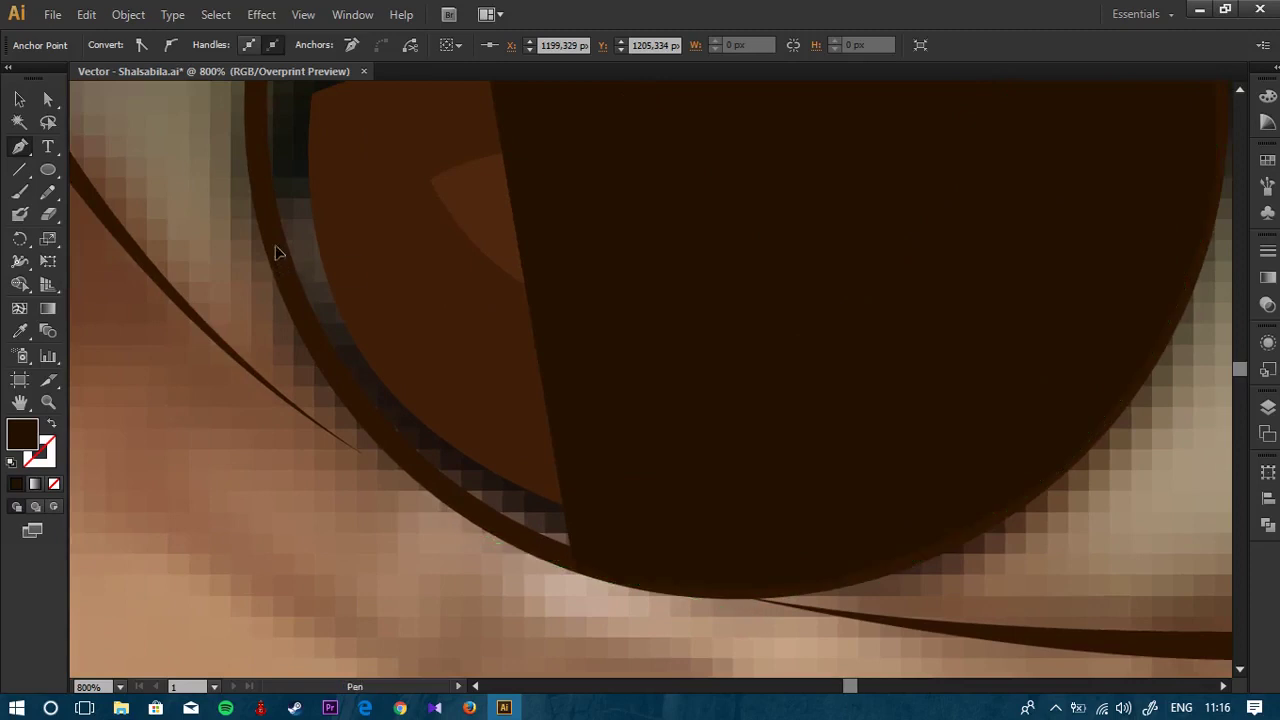
left_click_drag(265, 180, 289, 354)
left_click_drag(298, 310, 333, 233)
left_click_drag(371, 190, 258, 409)
left_click_drag(351, 277, 428, 240)
Step: Match the iris base's fill to the finished eye's dark iris colour and move it to the bottom of the Mata layer
scroll(429, 240, "down", 4)
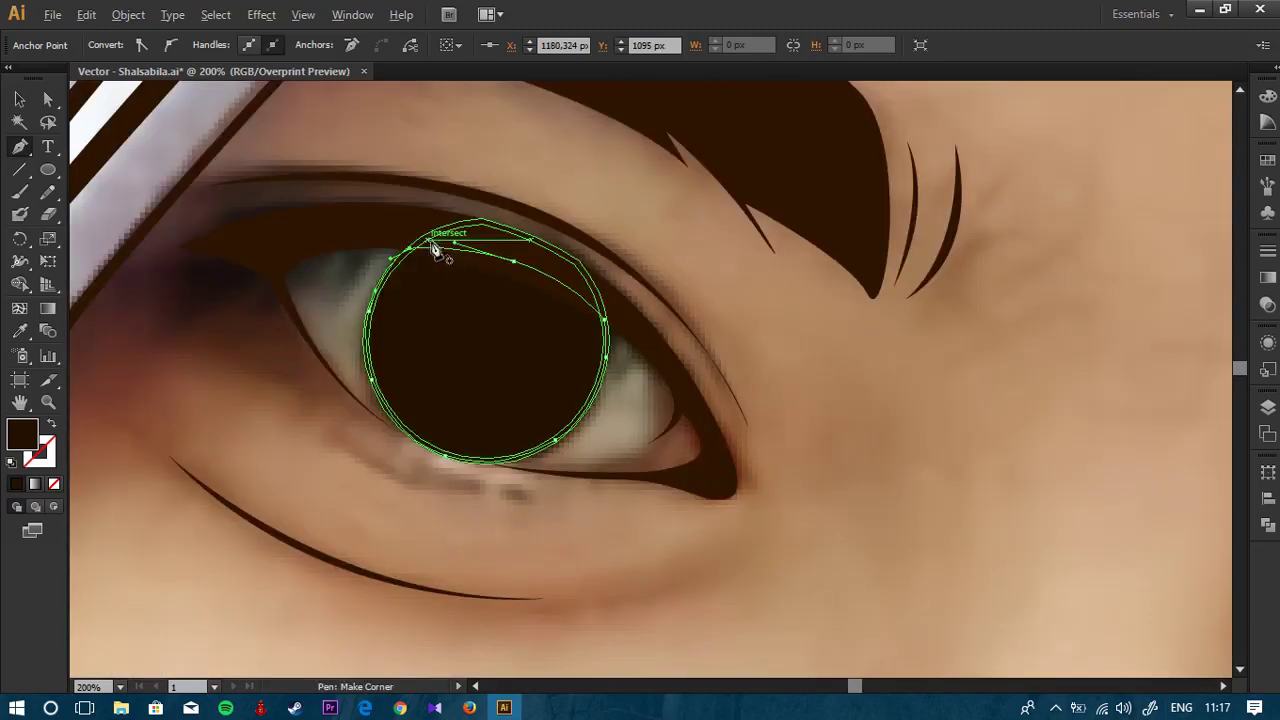
scroll(435, 248, "right", 5)
key("i")
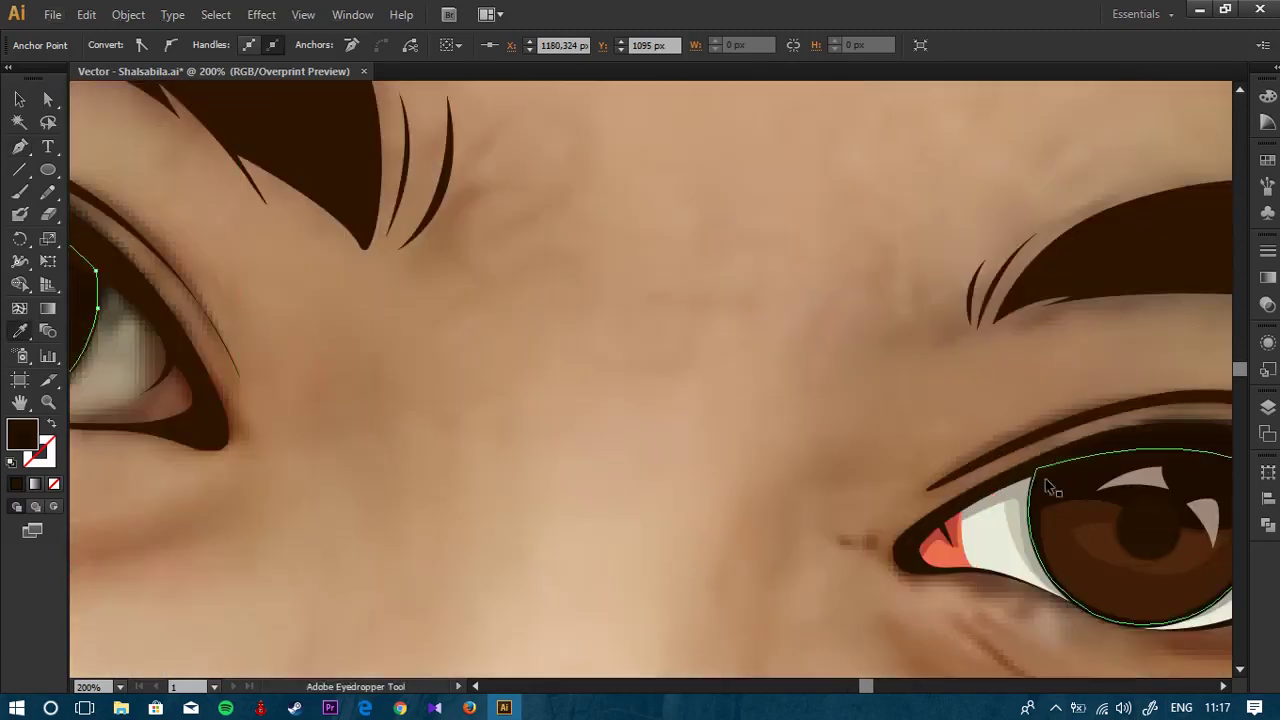
scroll(829, 380, "left", 4)
key("v")
left_click(1268, 408)
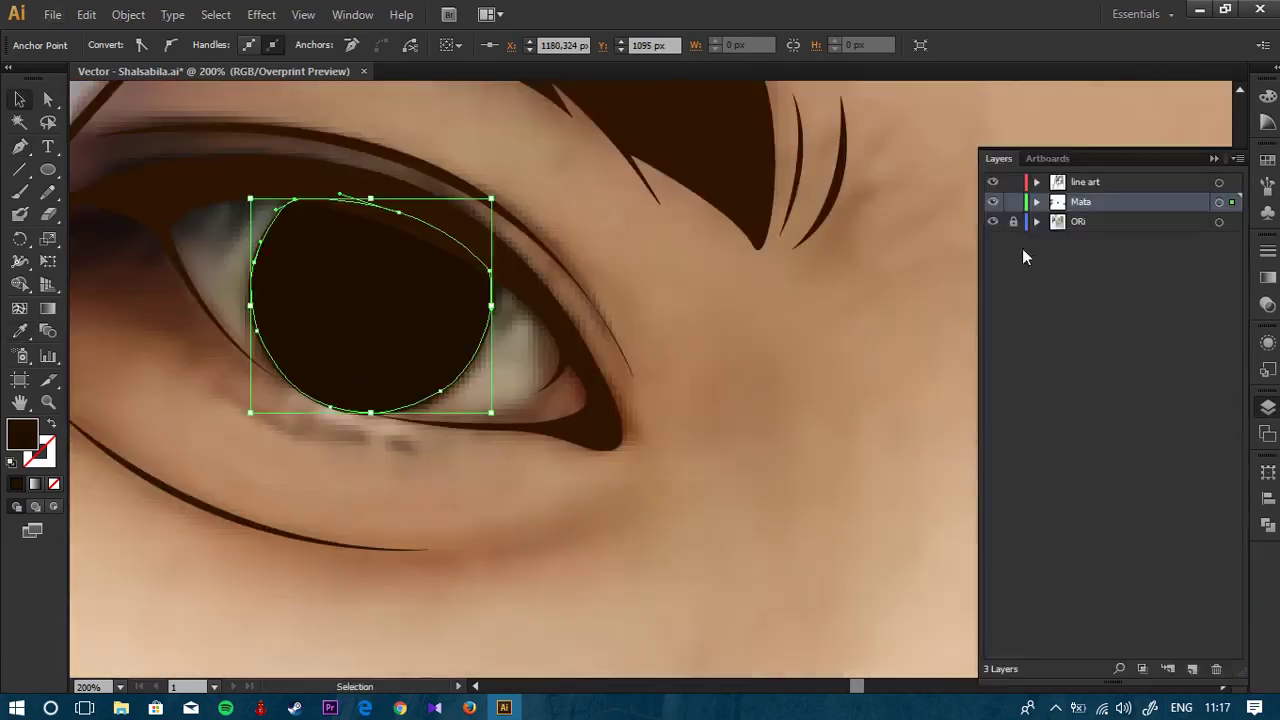
left_click_drag(1111, 228, 1092, 633)
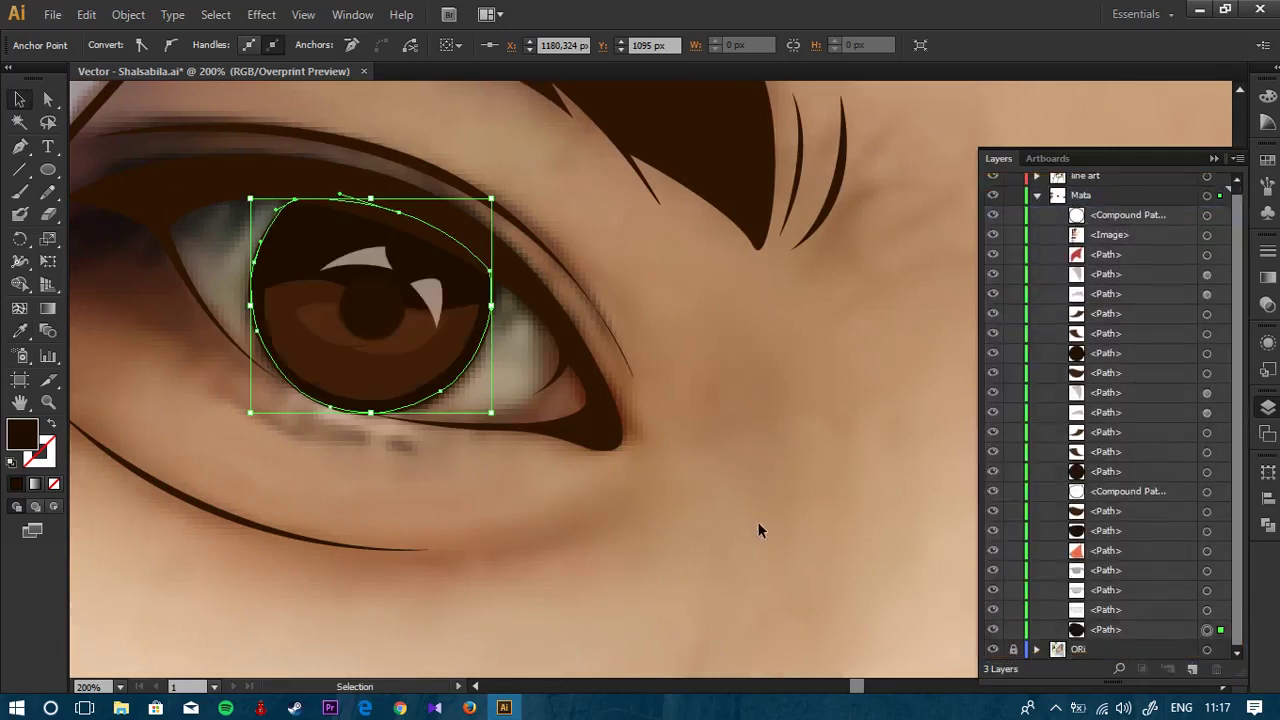
left_click(757, 521)
Step: Check both irises against the whole portrait and compare the two eyes side by side
scroll(567, 396, "down", 4)
scroll(645, 405, "down", 4)
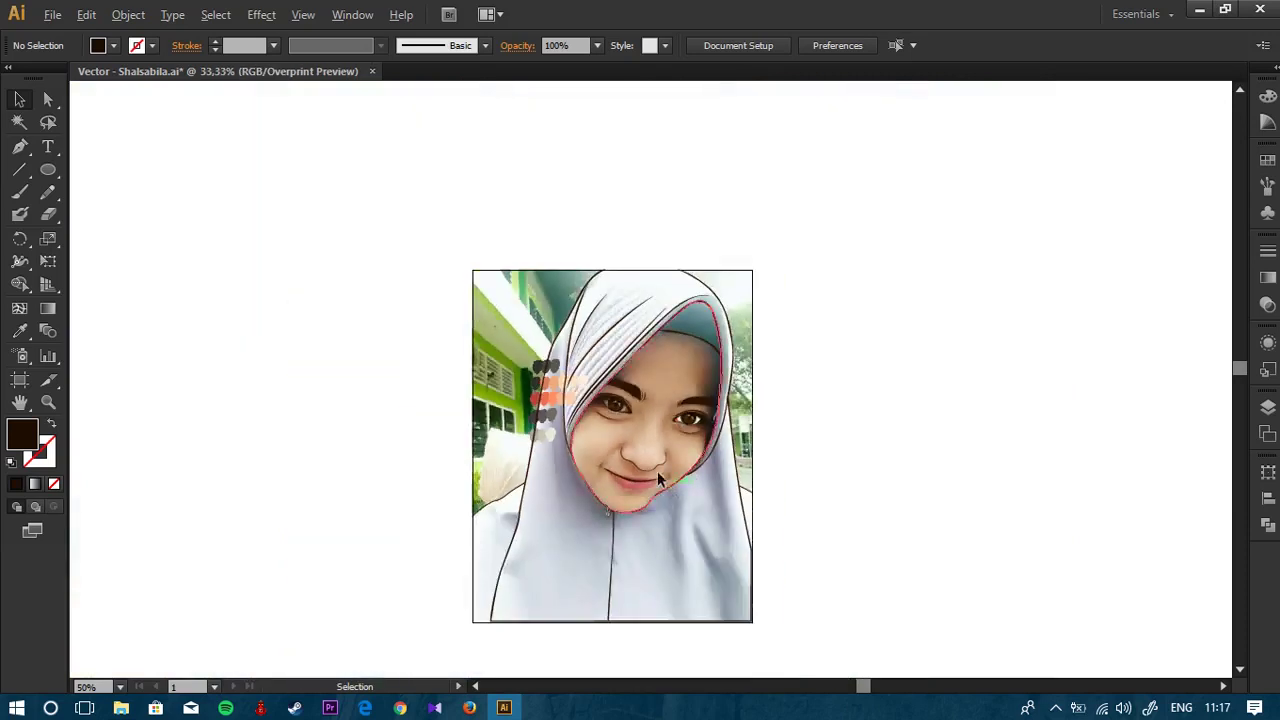
scroll(657, 455, "up", 5)
left_click_drag(688, 379, 698, 427)
key("ctrl+plus")
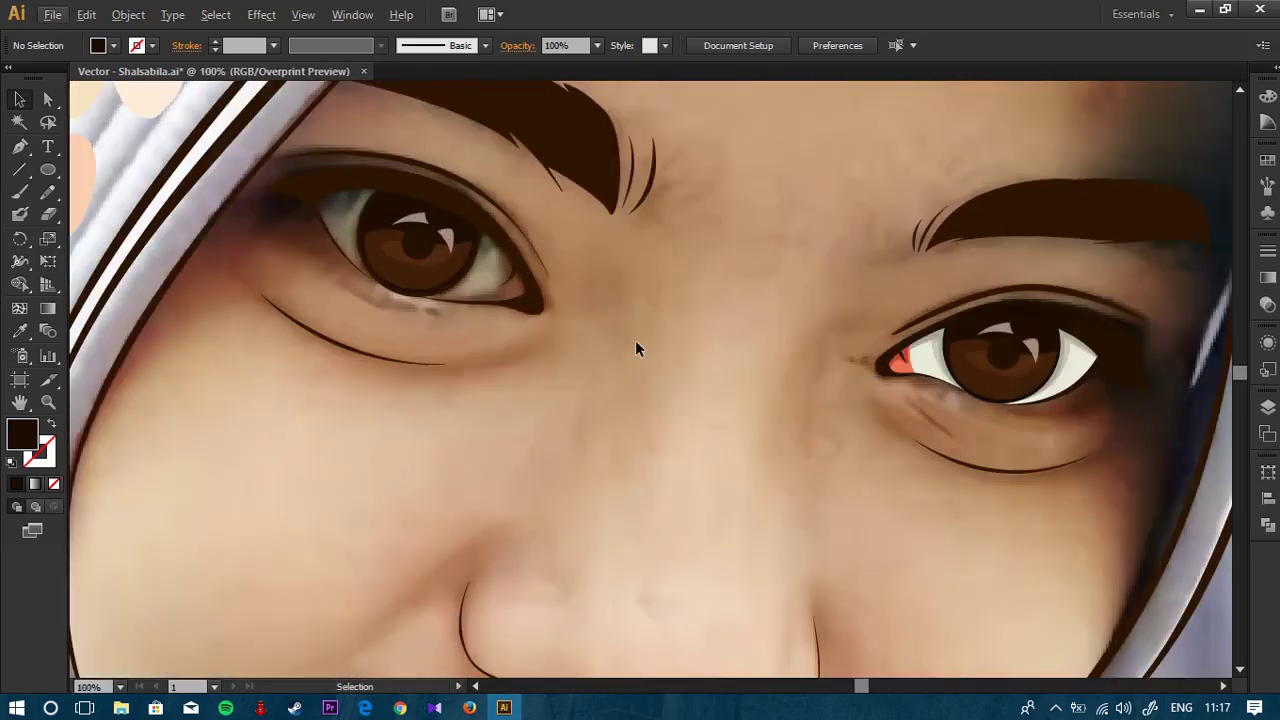
left_click_drag(692, 296, 788, 343)
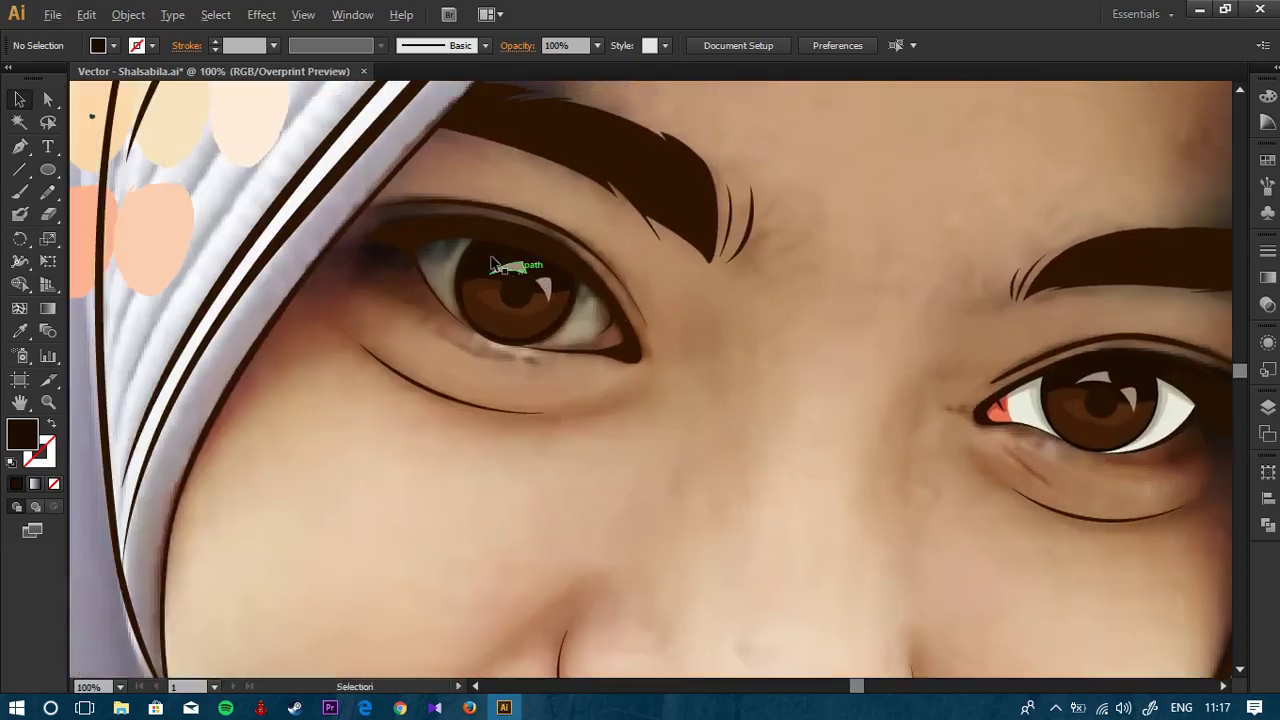
Step: Trace a closed Pen shape over the pink inner corner of the partly coloured eye, with its outer edges hidden under the lash line
scroll(514, 266, "up", 3)
left_click_drag(678, 323, 560, 268)
scroll(674, 351, "up", 1)
left_click_drag(657, 285, 635, 254)
key("p")
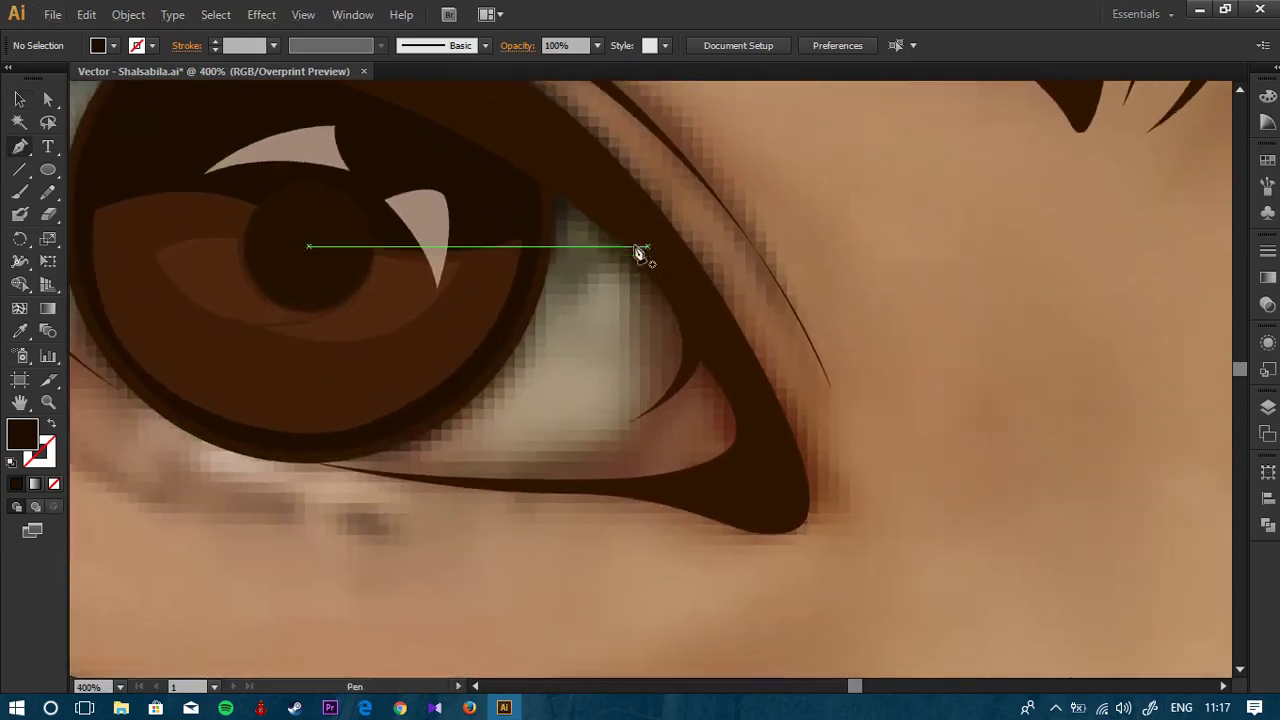
left_click(634, 246)
scroll(655, 343, "up", 1)
left_click_drag(670, 392, 645, 451)
left_click(608, 471)
left_click_drag(767, 531, 771, 561)
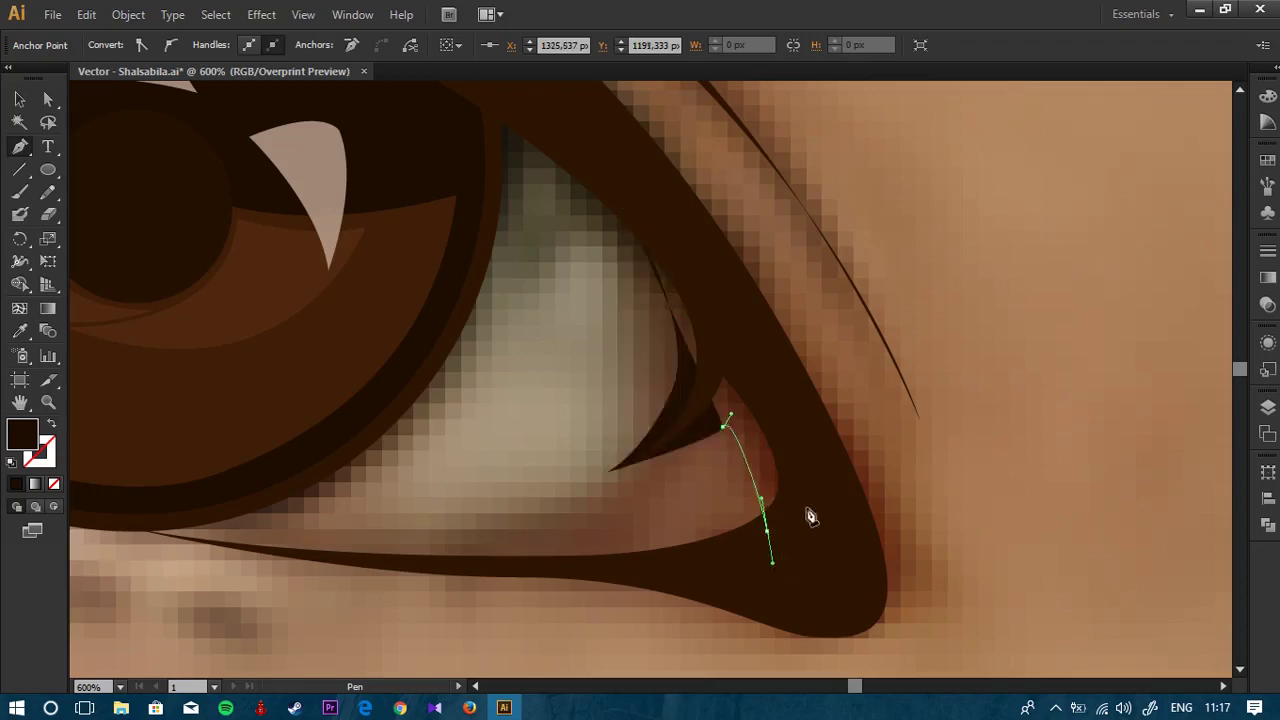
left_click_drag(807, 470, 786, 417)
left_click_drag(760, 343, 746, 317)
left_click(718, 270)
left_click(637, 236)
Step: Fill the inner corner shape with the darkest red from the painted colour palette
key("ctrl+1")
key("i")
left_click(223, 200)
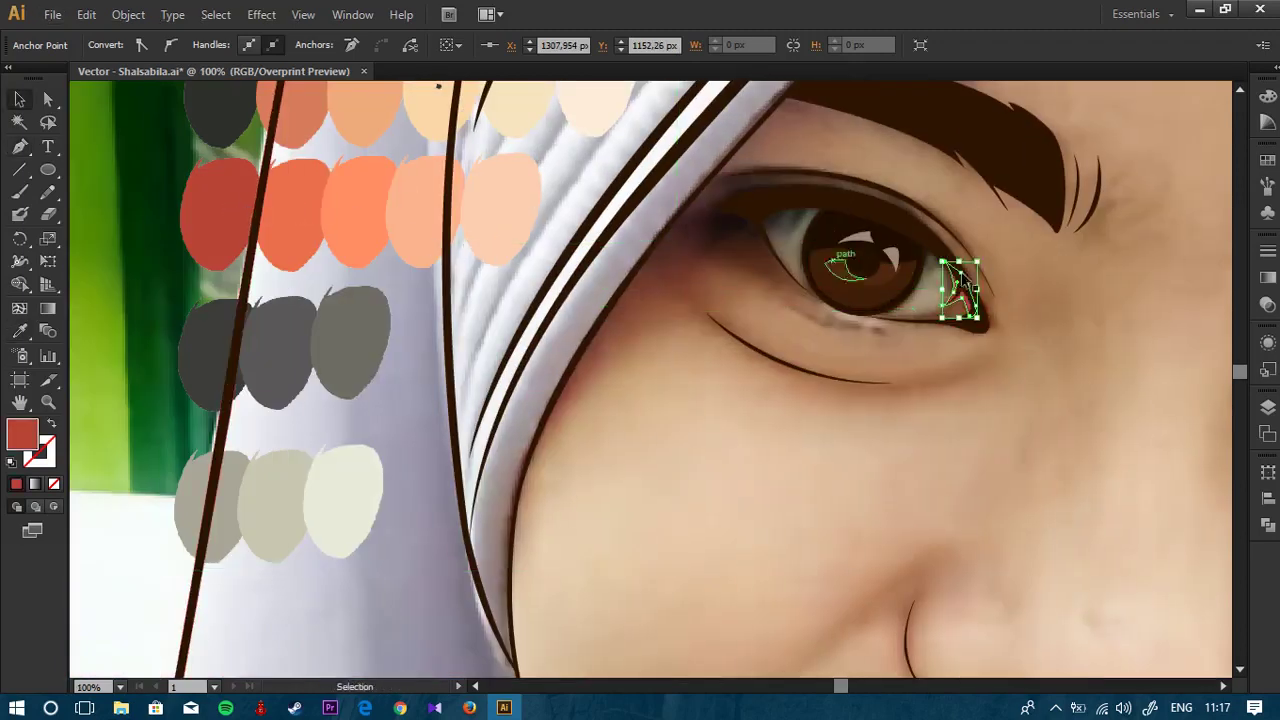
Step: Trace a larger closed Pen shape over the whole inner corner, its outer edges hidden under the lash line
scroll(1003, 270, "up", 3)
left_click(1030, 272)
key("p")
left_click(846, 251)
scroll(849, 275, "up", 1)
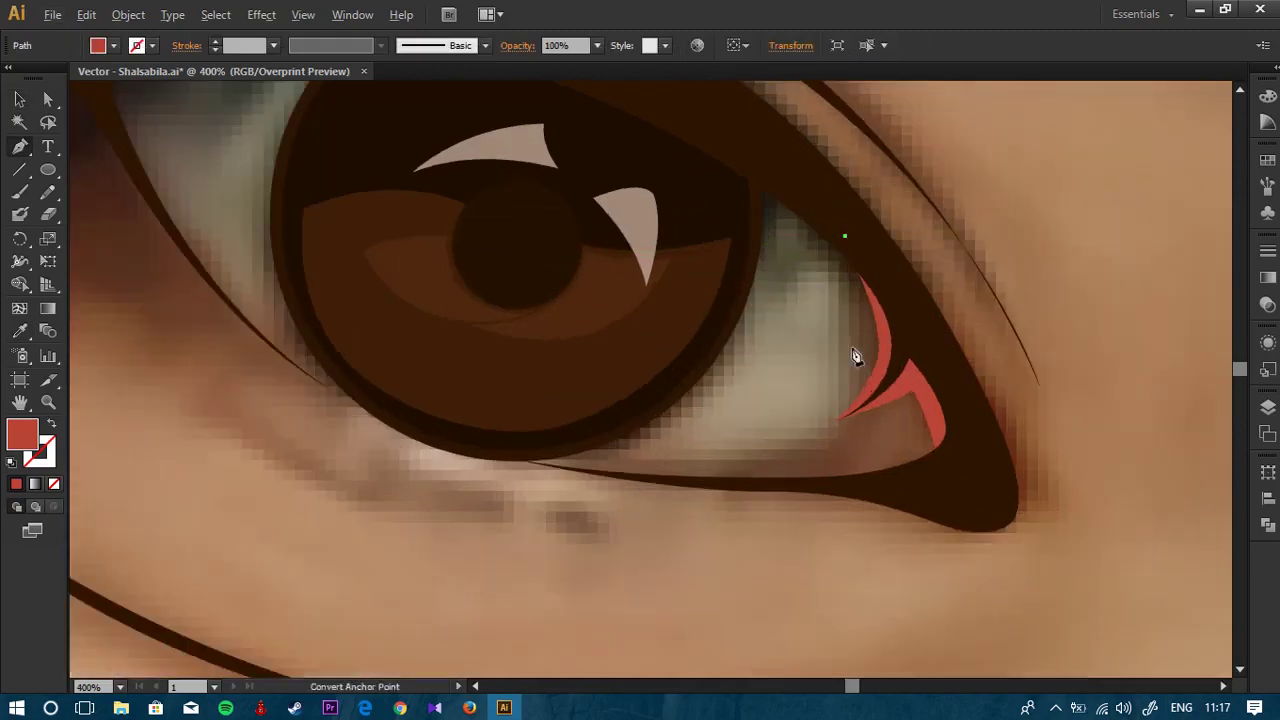
left_click_drag(763, 472, 950, 487)
left_click(950, 325)
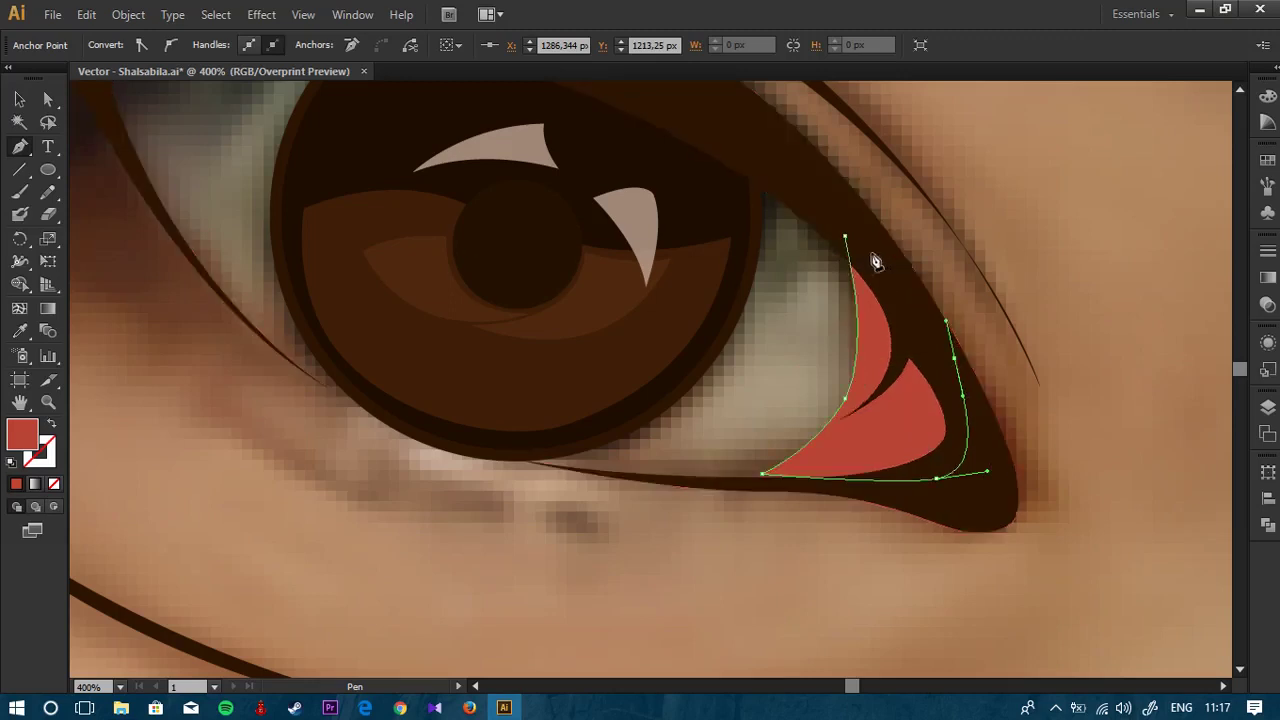
left_click(847, 239)
Step: Fill the larger inner corner shape with the orange-red beside the darkest red in the painted palette
scroll(840, 300, "down", 5)
left_click_drag(820, 318, 1205, 323)
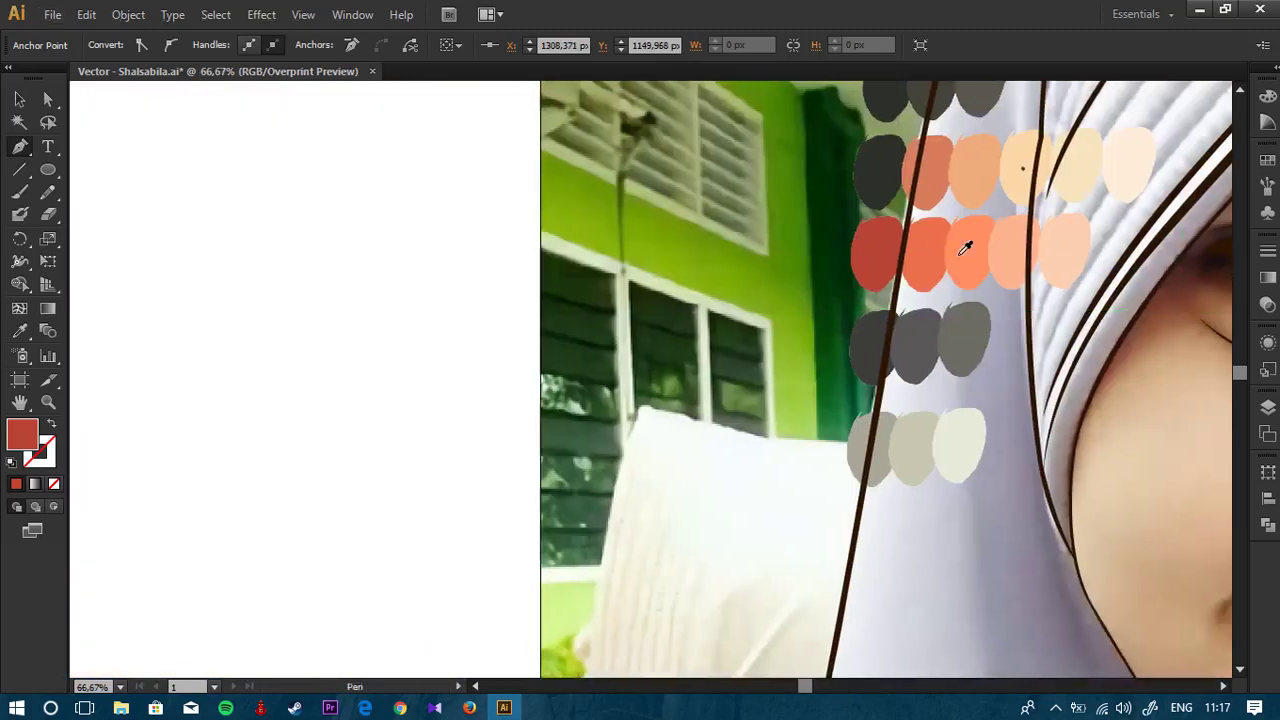
key("i")
left_click(930, 254)
Step: Move the orange-red corner shape beneath the darker red corner shape in the Mata layer
key("v")
left_click_drag(1048, 346, 697, 349)
scroll(1060, 366, "up", 2)
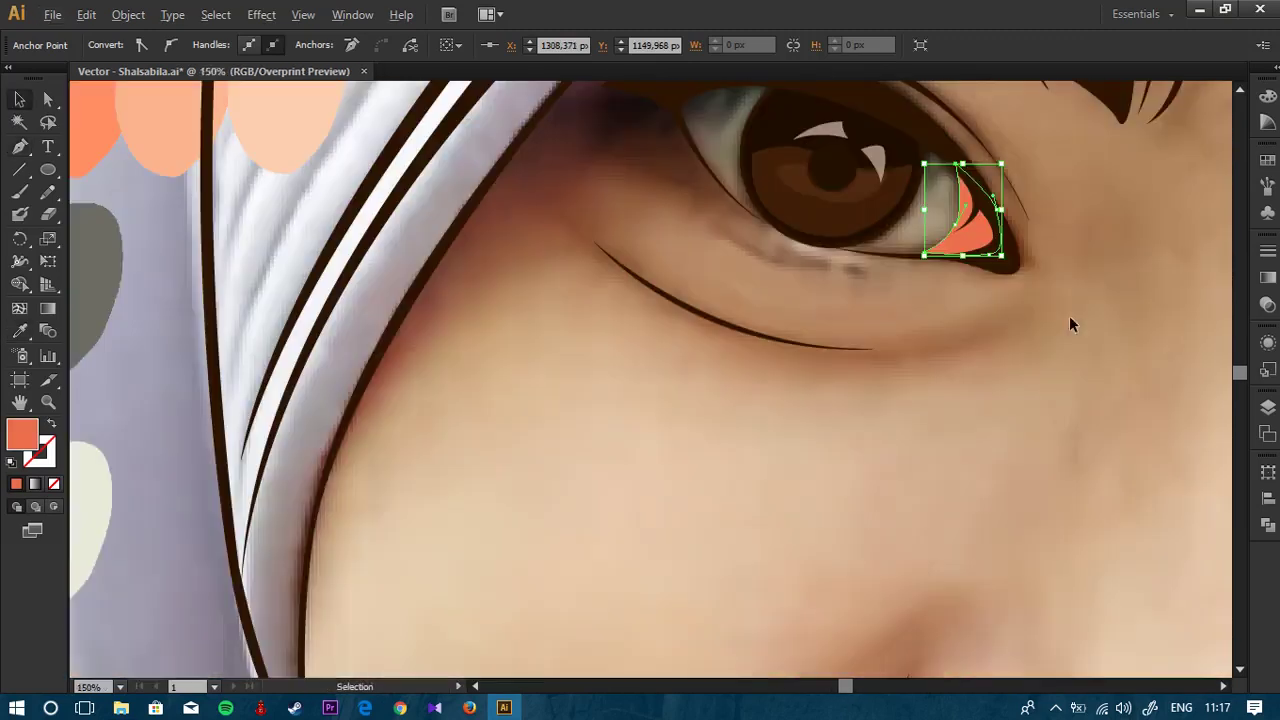
left_click(1266, 409)
left_click_drag(1100, 227, 1056, 323)
left_click(907, 303)
scroll(840, 286, "up", 1)
scroll(785, 231, "up", 4)
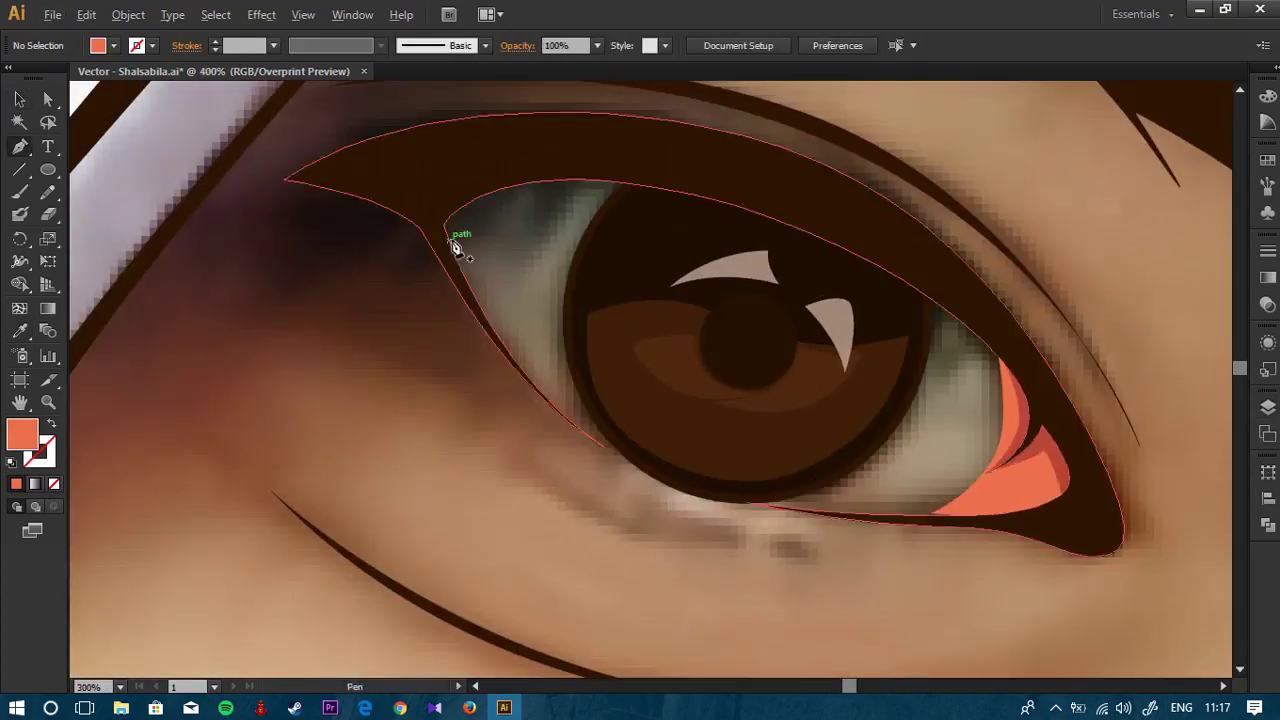
key("p")
left_click(438, 241)
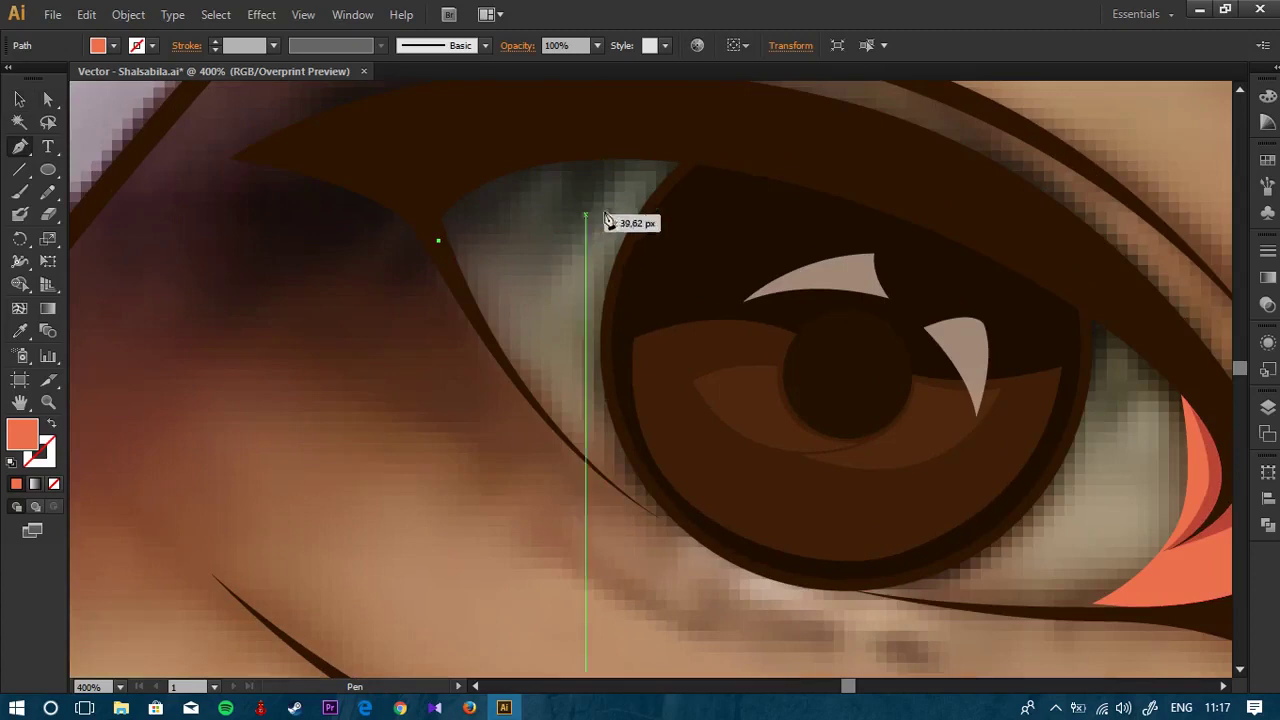
key("ctrl+z")
Step: Start a Pen outline of the darkest eye-white shadow, running from the inner corner up over the white and under the iris
left_click_drag(1218, 502, 1140, 421)
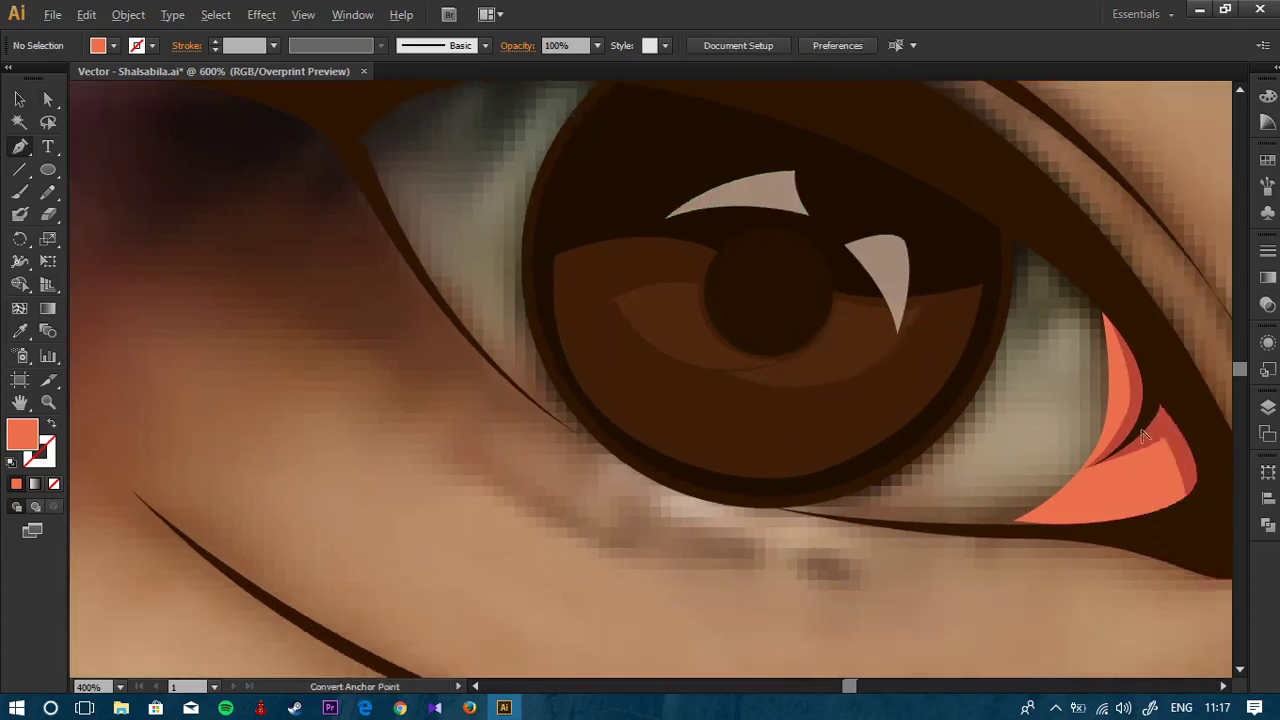
scroll(1139, 422, "up", 1)
left_click(1062, 492)
left_click_drag(1062, 309, 1038, 253)
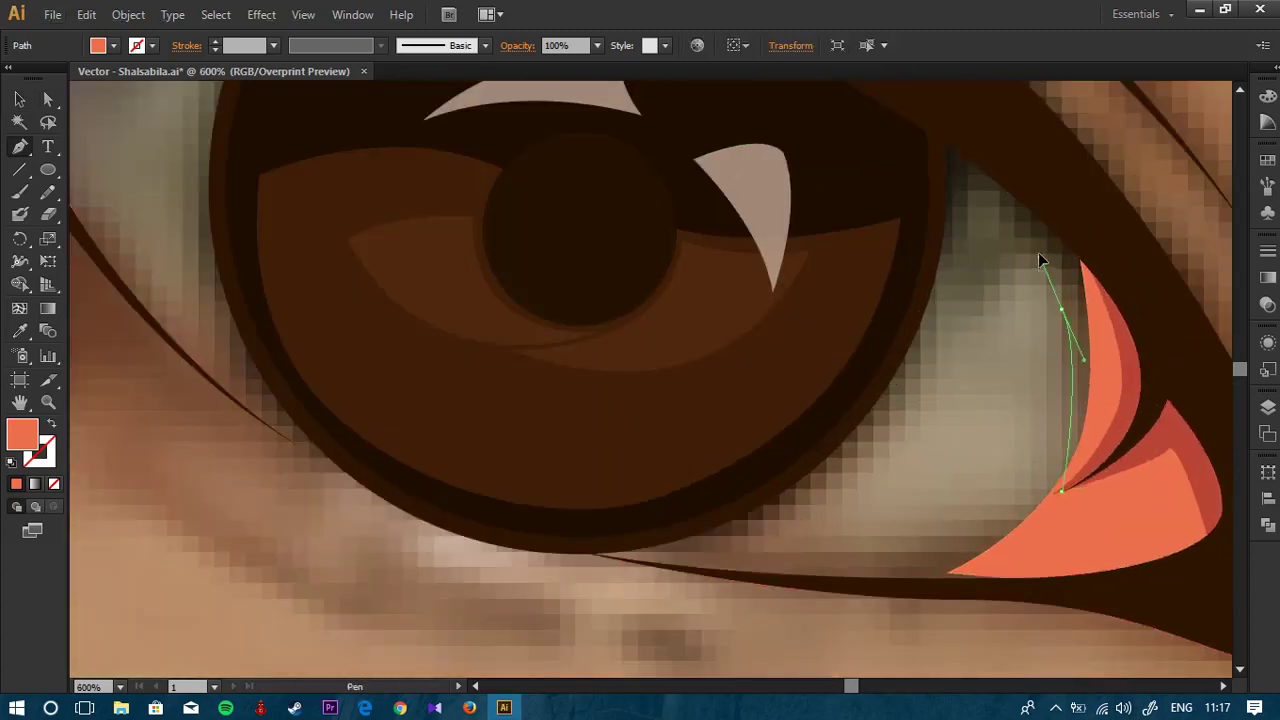
left_click(985, 254)
left_click_drag(948, 326, 1049, 292)
left_click_drag(722, 512, 428, 540)
left_click(392, 339)
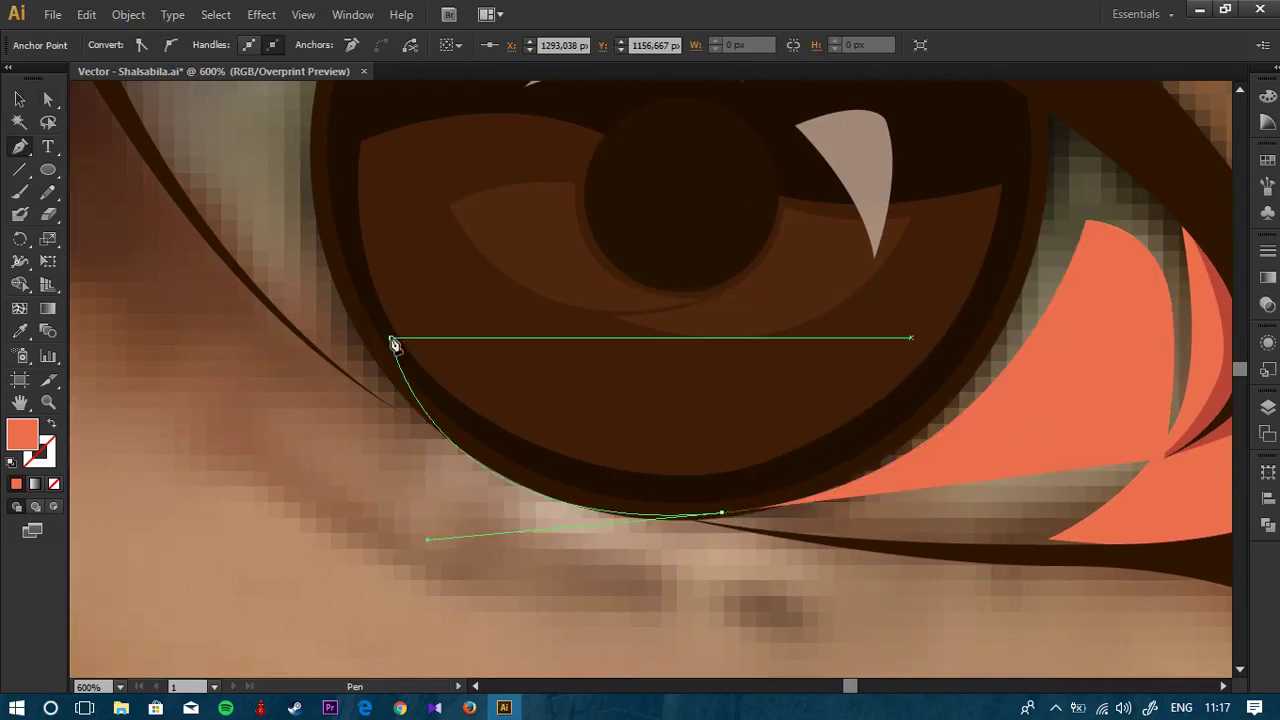
key("ctrl+z")
left_click(446, 415)
Step: Continue the shadow outline up the iris's outer side and across the top of the white to the outer corner
scroll(385, 340, "down", 1)
left_click_drag(370, 298, 449, 441)
left_click_drag(402, 353, 402, 254)
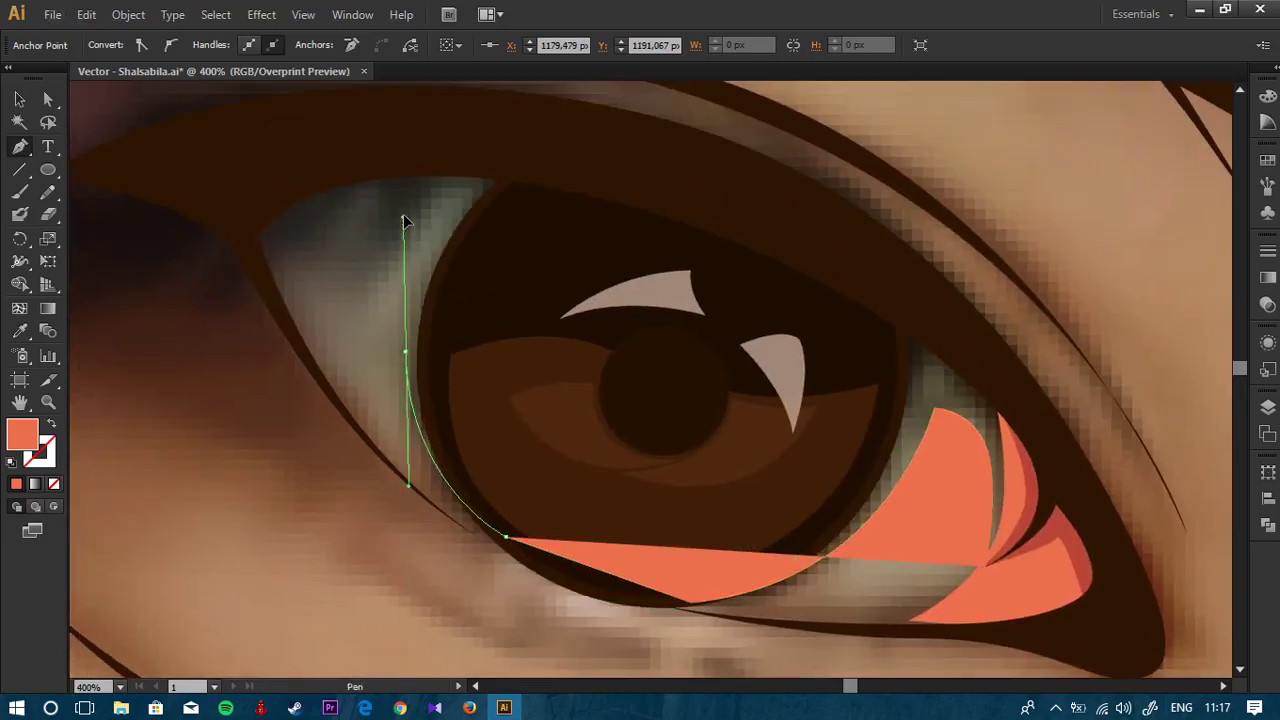
left_click(456, 203)
key("ctrl+plus")
left_click_drag(391, 282, 229, 390)
left_click(366, 193)
left_click_drag(378, 224, 174, 283)
Step: Close the shadow outline along the upper lash line back to the eye's inner corner
left_click_drag(546, 200, 809, 226)
left_click_drag(1078, 337, 574, 197)
left_click_drag(671, 271, 760, 329)
left_click(814, 403)
left_click_drag(836, 450, 777, 297)
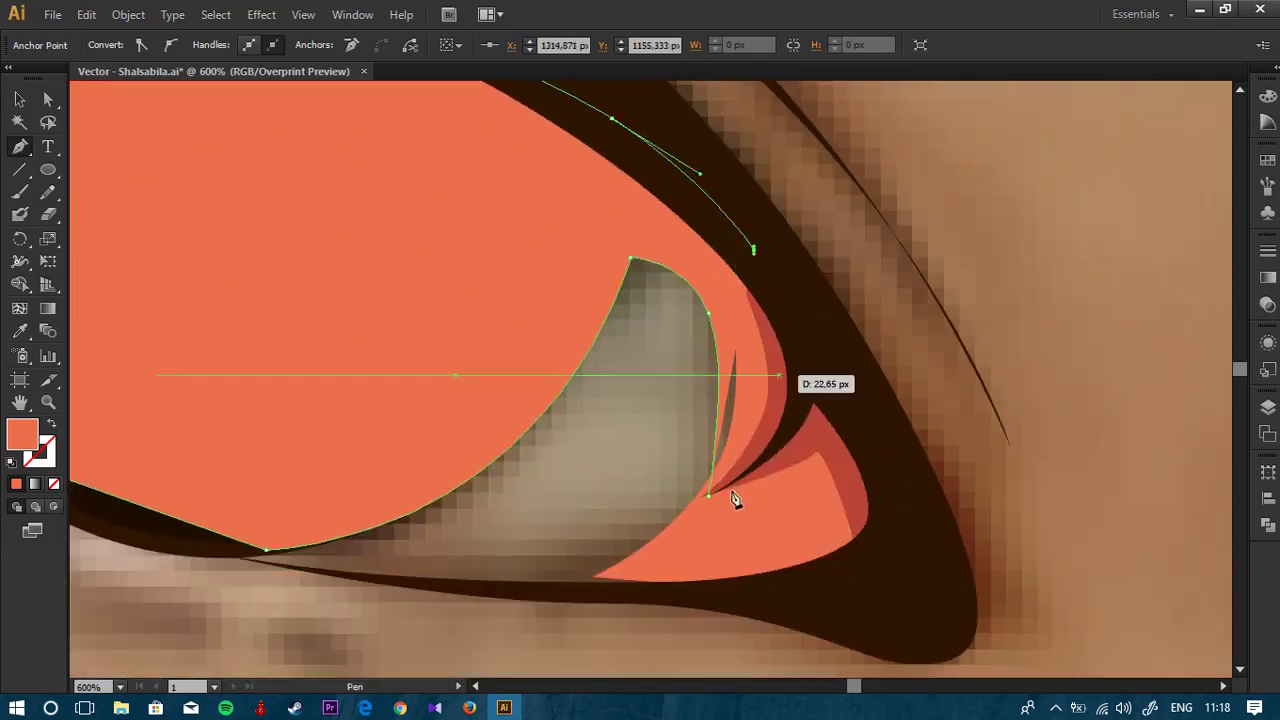
left_click(709, 495)
left_click_drag(709, 495, 533, 581)
Step: Fill the shadow shape with the darkest swatch of the palette's light grey row
scroll(560, 522, "down", 2)
left_click_drag(435, 454, 888, 411)
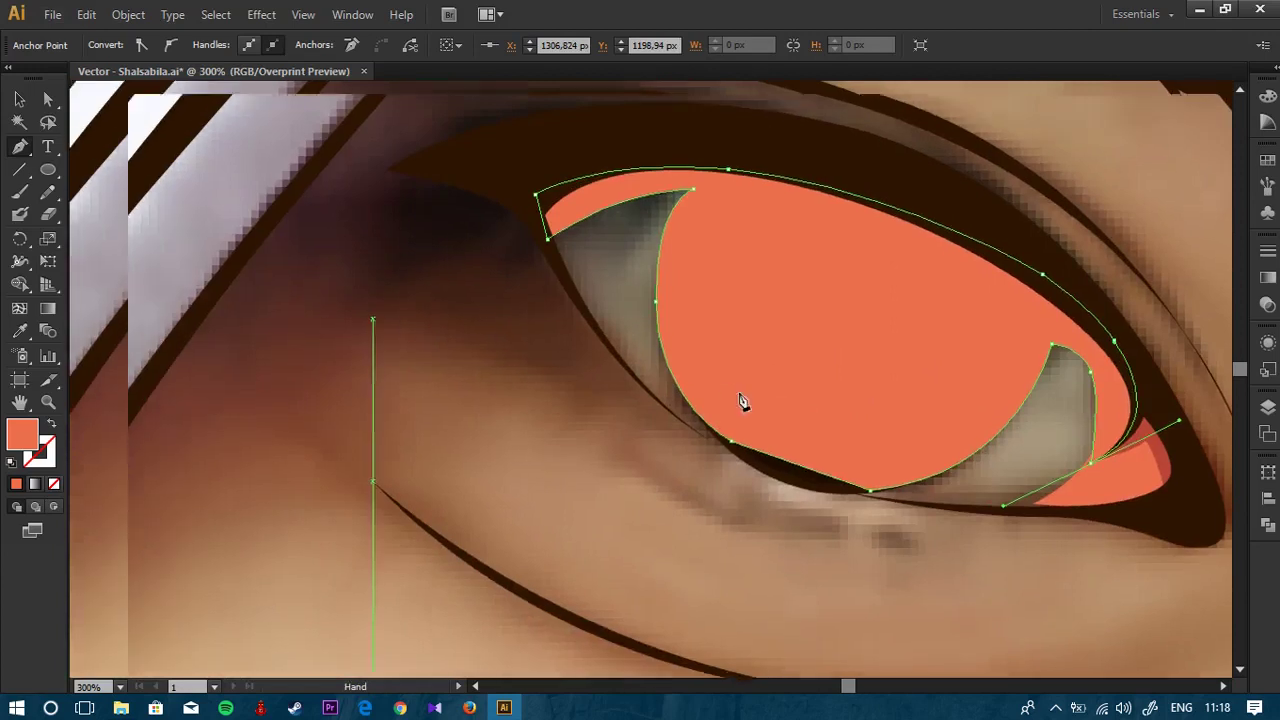
scroll(627, 425, "down", 2)
left_click_drag(348, 465, 582, 277)
left_click(167, 552)
Step: Move the darkest eye-white shadow beneath the iris and inner corner shapes in the Mata layer
key("v")
left_click_drag(611, 428, 229, 462)
left_click(1268, 405)
left_click_drag(1117, 263, 1112, 647)
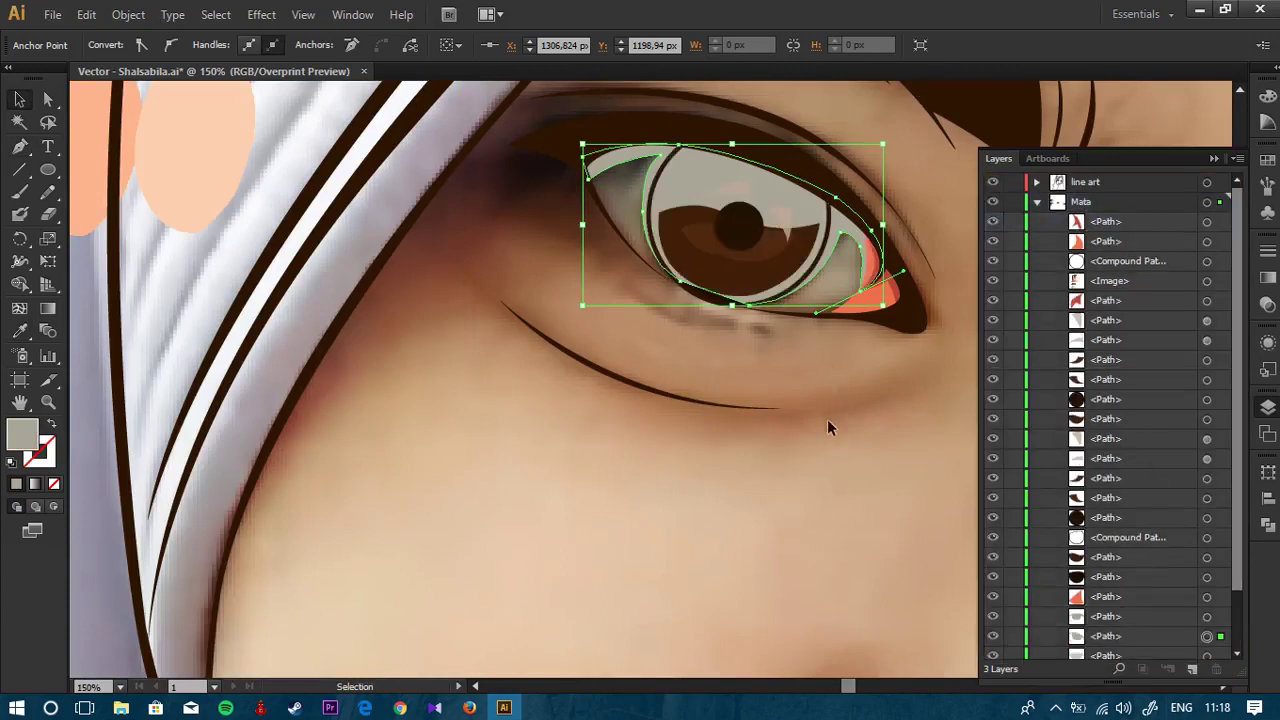
left_click_drag(1104, 517, 1100, 643)
left_click(765, 513)
Step: Start a Pen outline for a wider eye-white shadow, curving from the outer corner just below the first shadow toward the iris
scroll(797, 205, "up", 2)
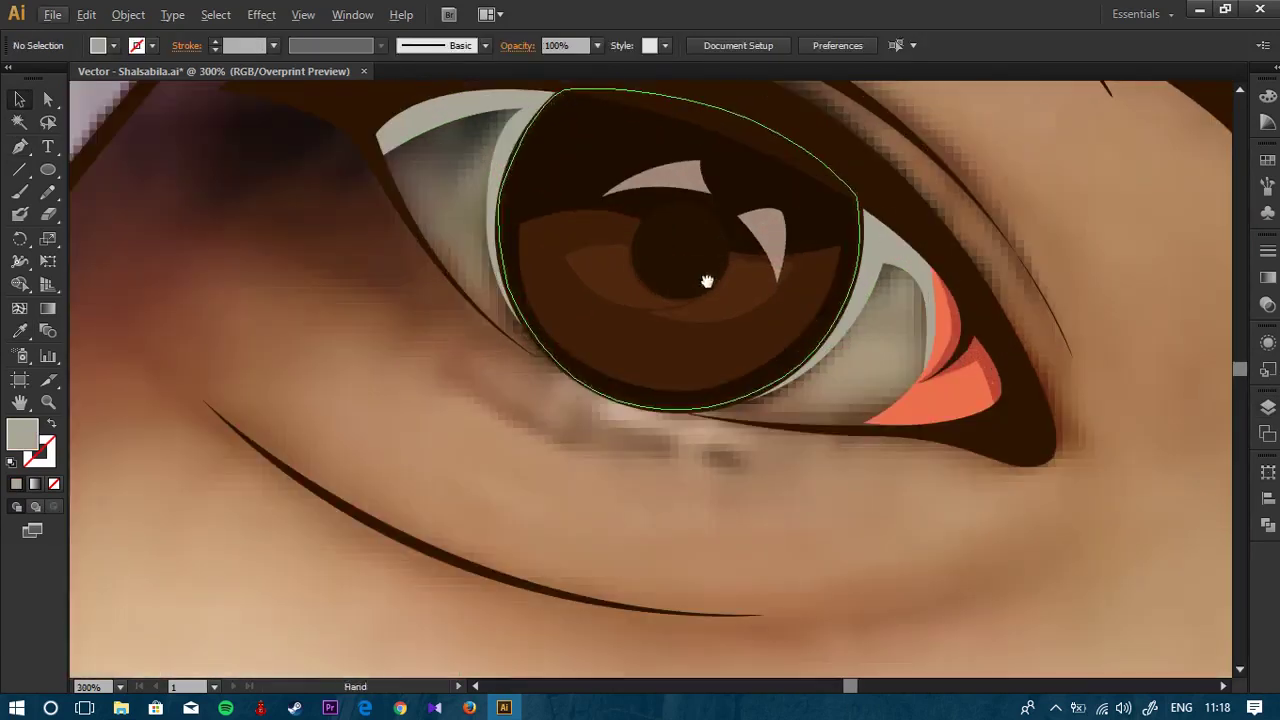
left_click_drag(707, 280, 795, 353)
key("p")
scroll(480, 236, "up", 2)
left_click(469, 257)
left_click_drag(727, 147, 877, 134)
left_click_drag(771, 172, 674, 122)
left_click(640, 100)
Step: Run the wider shadow's outline down around the iris, up over the inner white and down to the inner corner
left_click_drag(650, 290, 582, 155)
left_click_drag(838, 576, 933, 615)
left_click_drag(951, 531, 748, 465)
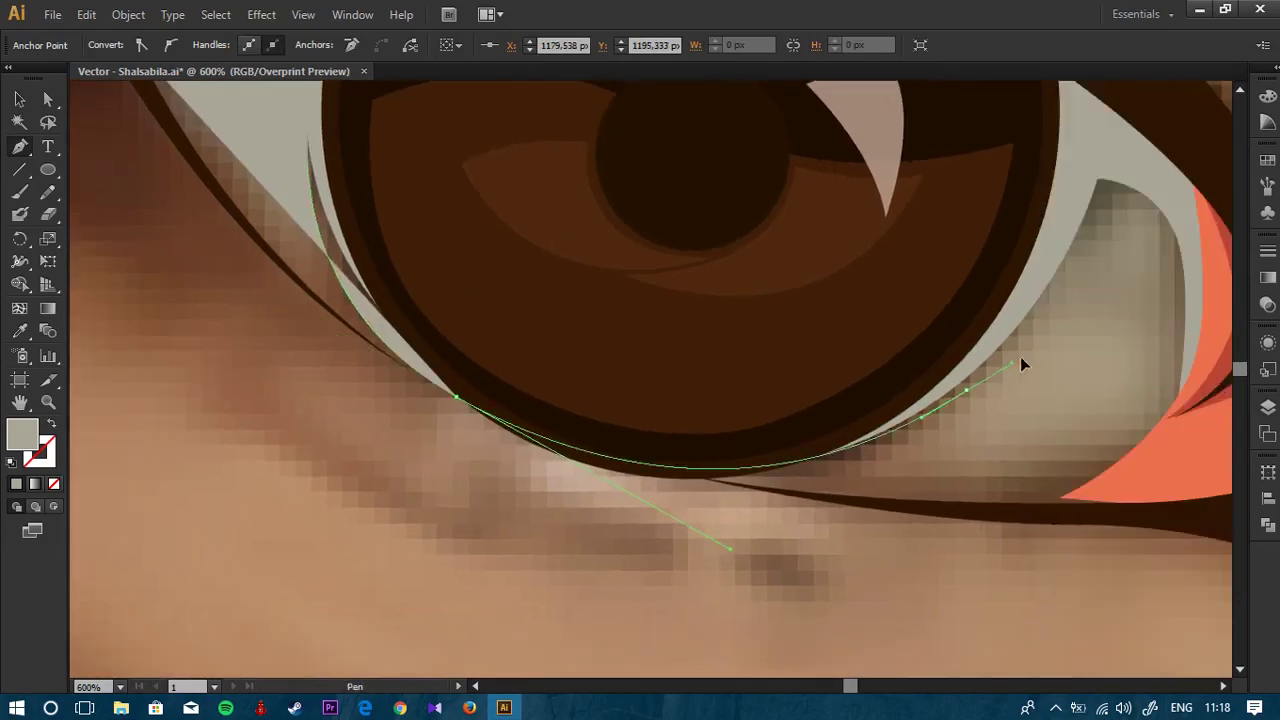
left_click_drag(1054, 340, 864, 222)
left_click_drag(987, 333, 988, 455)
Step: Extend the wider shadow's outline to the lower lash line, then back around the inner corner beneath the line art
left_click(756, 430)
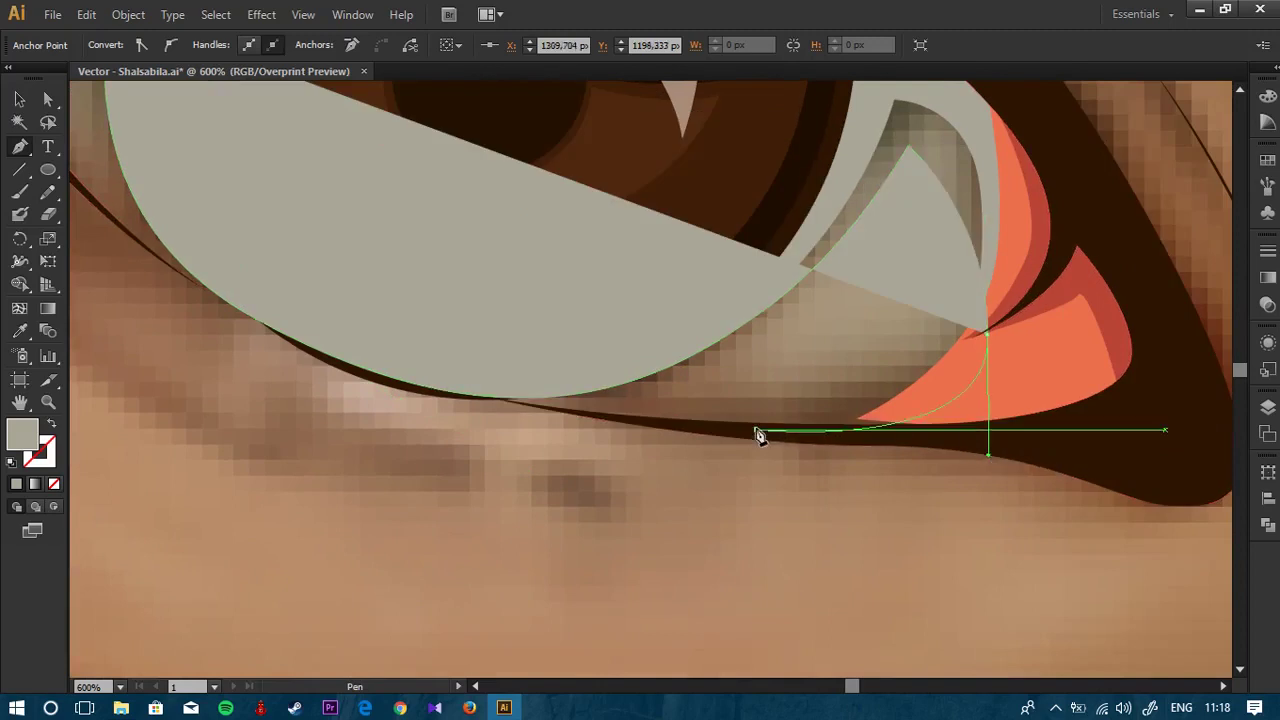
key("ctrl+z")
left_click_drag(692, 427, 449, 450)
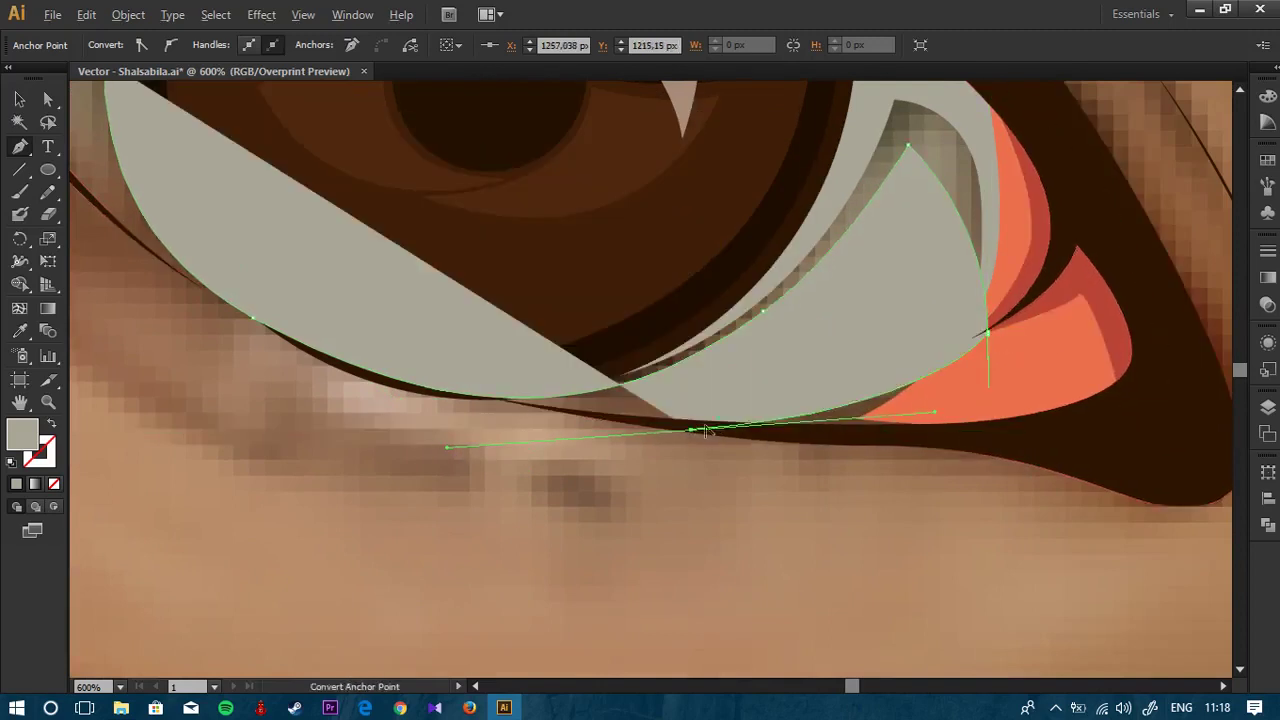
left_click(692, 431)
left_click_drag(948, 433, 1047, 422)
left_click_drag(1084, 298, 971, 490)
left_click_drag(981, 334, 912, 247)
key("ctrl+z")
Step: Close the wider shadow's outline along the upper lash line at the outer corner
left_click_drag(794, 192, 928, 374)
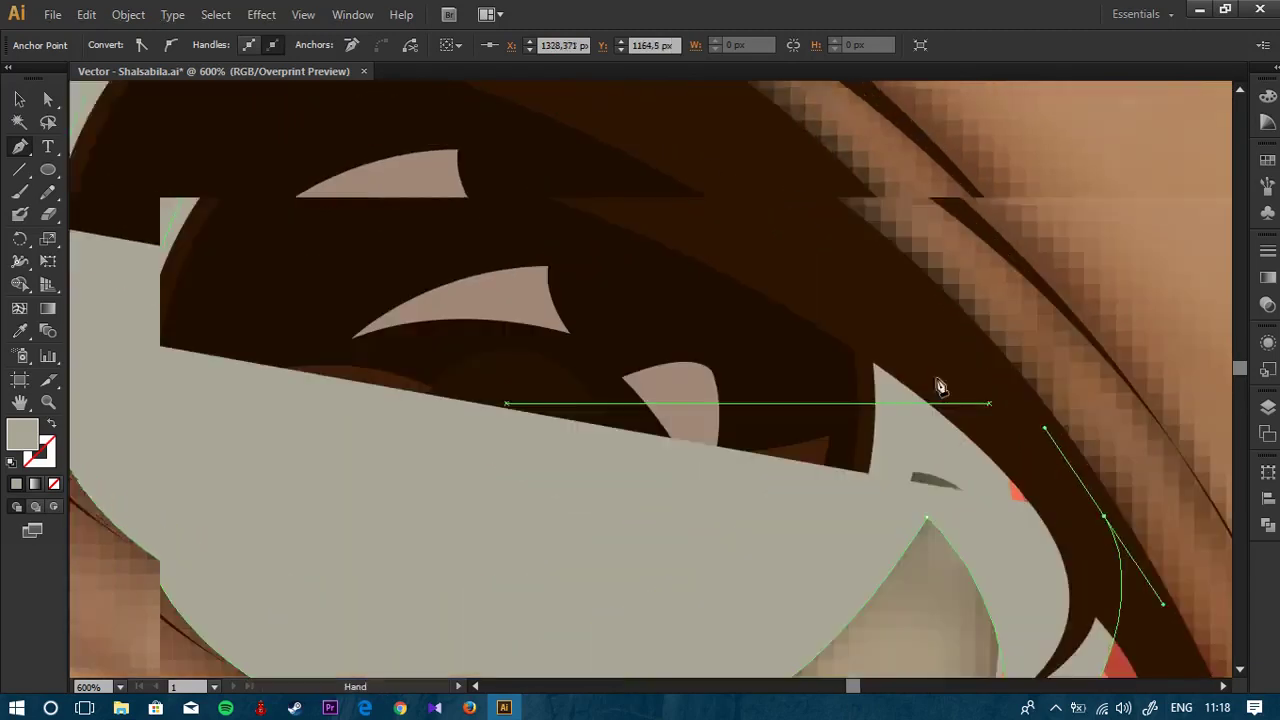
scroll(690, 245, "down", 4)
scroll(754, 252, "up", 3)
left_click_drag(780, 266, 626, 226)
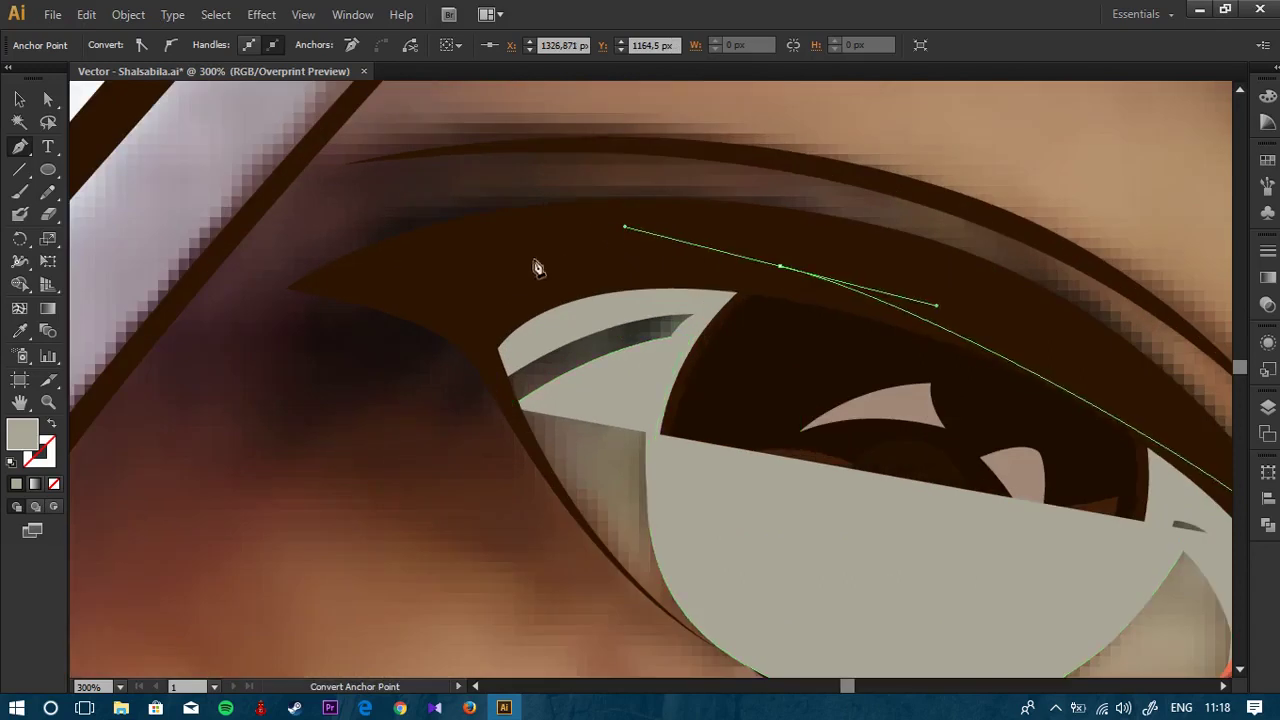
left_click_drag(477, 295, 467, 319)
scroll(517, 401, "up", 2)
left_click_drag(520, 450, 521, 450)
Step: Fill the wider shadow shape with the middle swatch of the palette's light grey row
key("v")
scroll(484, 446, "down", 6)
left_click_drag(493, 400, 804, 200)
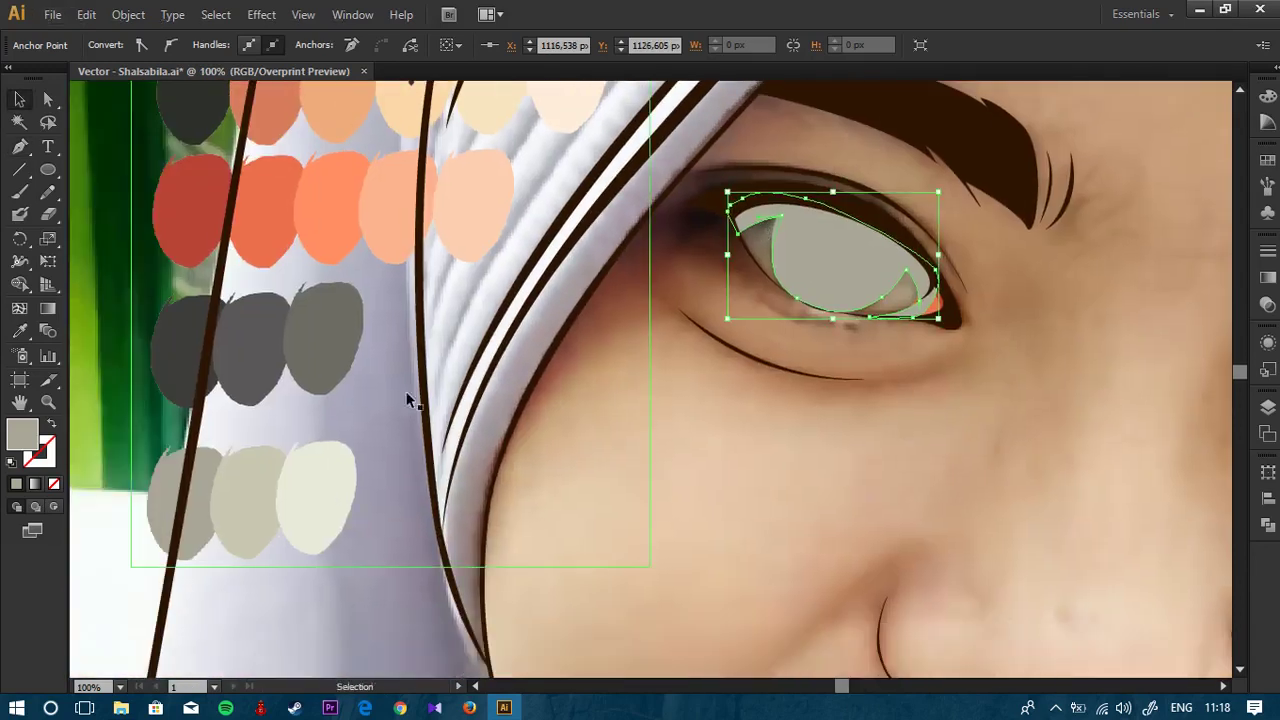
key("i")
left_click(252, 486)
key("v")
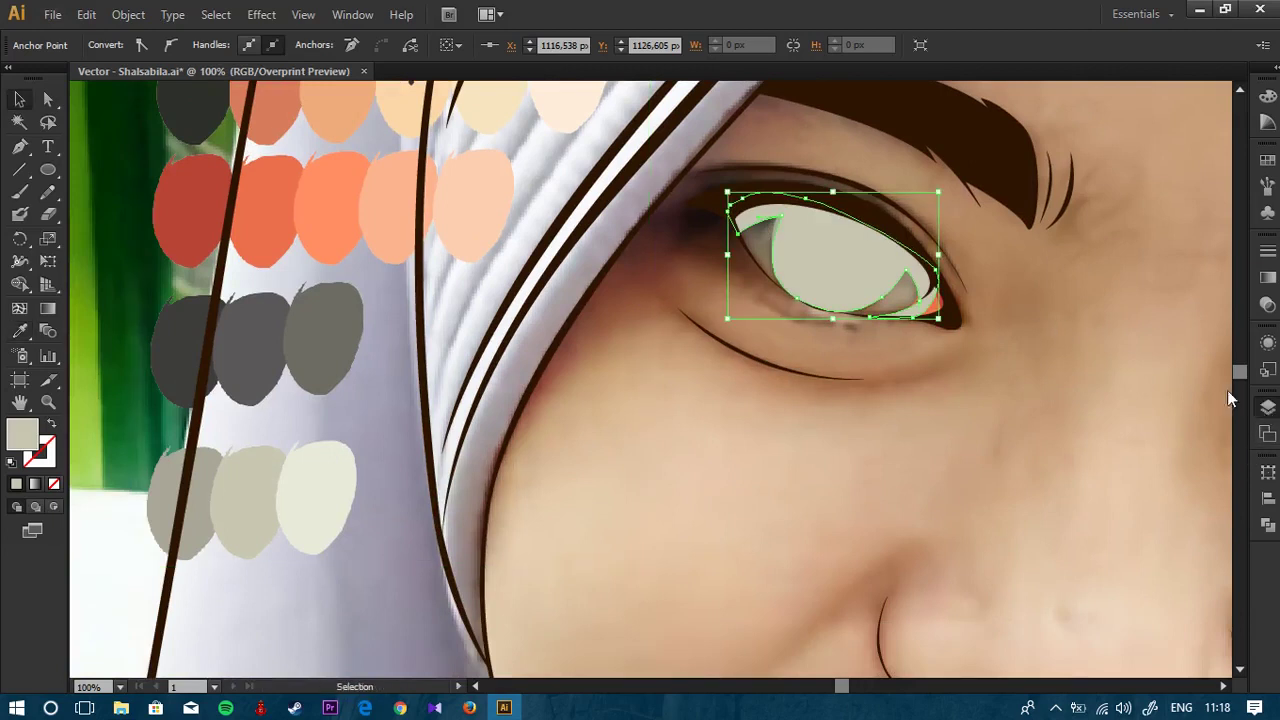
Step: Move the mid-grey shadow to the bottom of the Mata layer, beneath the iris and the darker shadow
left_click(1267, 407)
scroll(1131, 204, "down", 1)
scroll(1131, 204, "up", 1)
left_click_drag(1129, 220, 1146, 408)
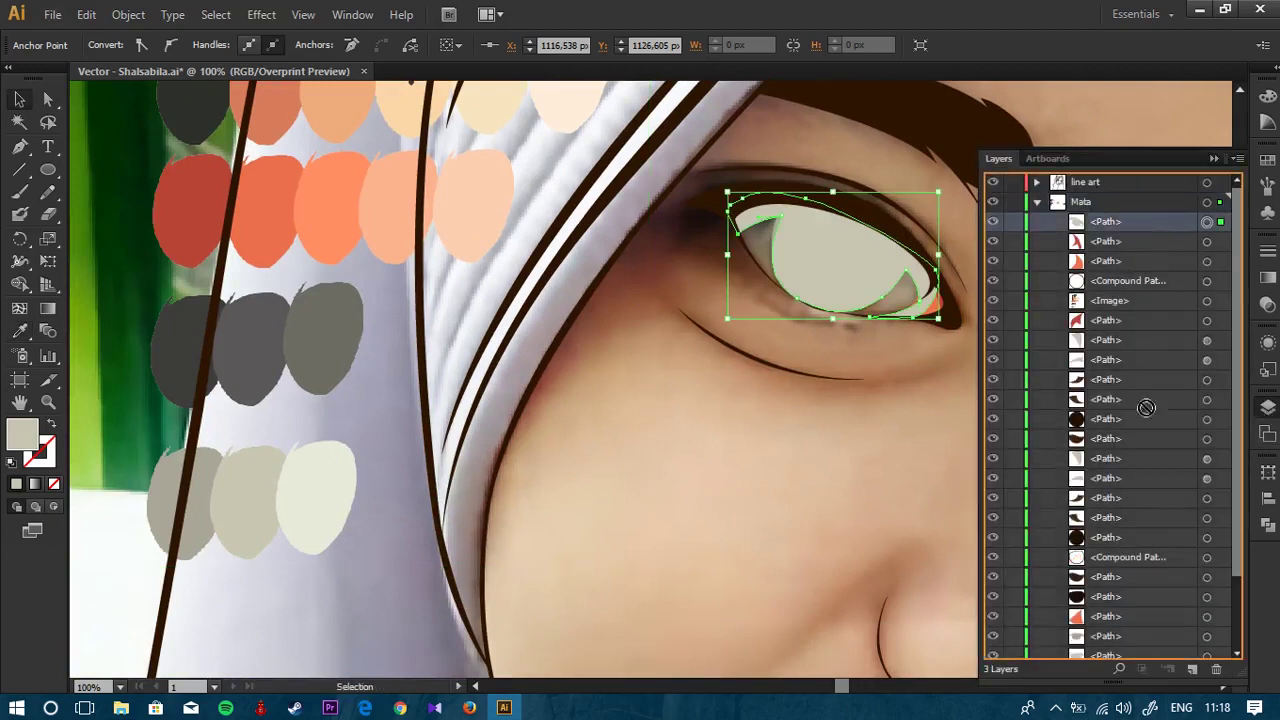
left_click_drag(1155, 598, 1124, 500)
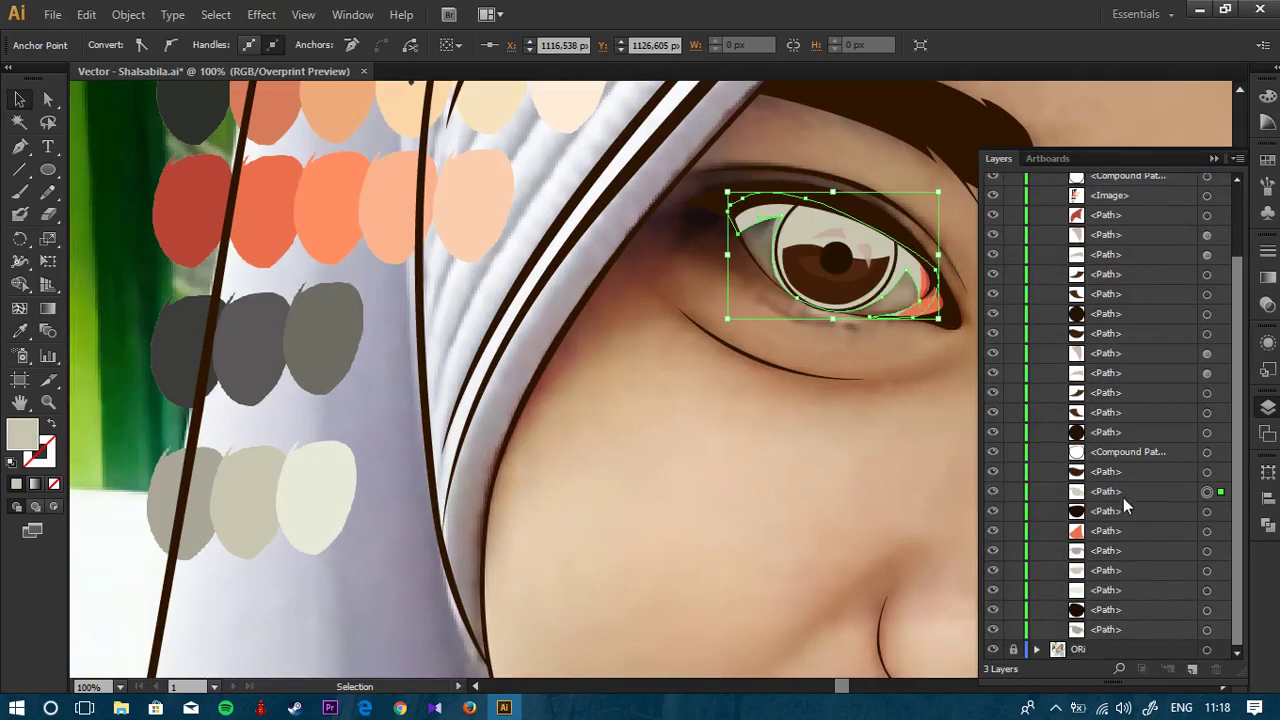
left_click_drag(1086, 612, 1088, 630)
left_click(817, 457)
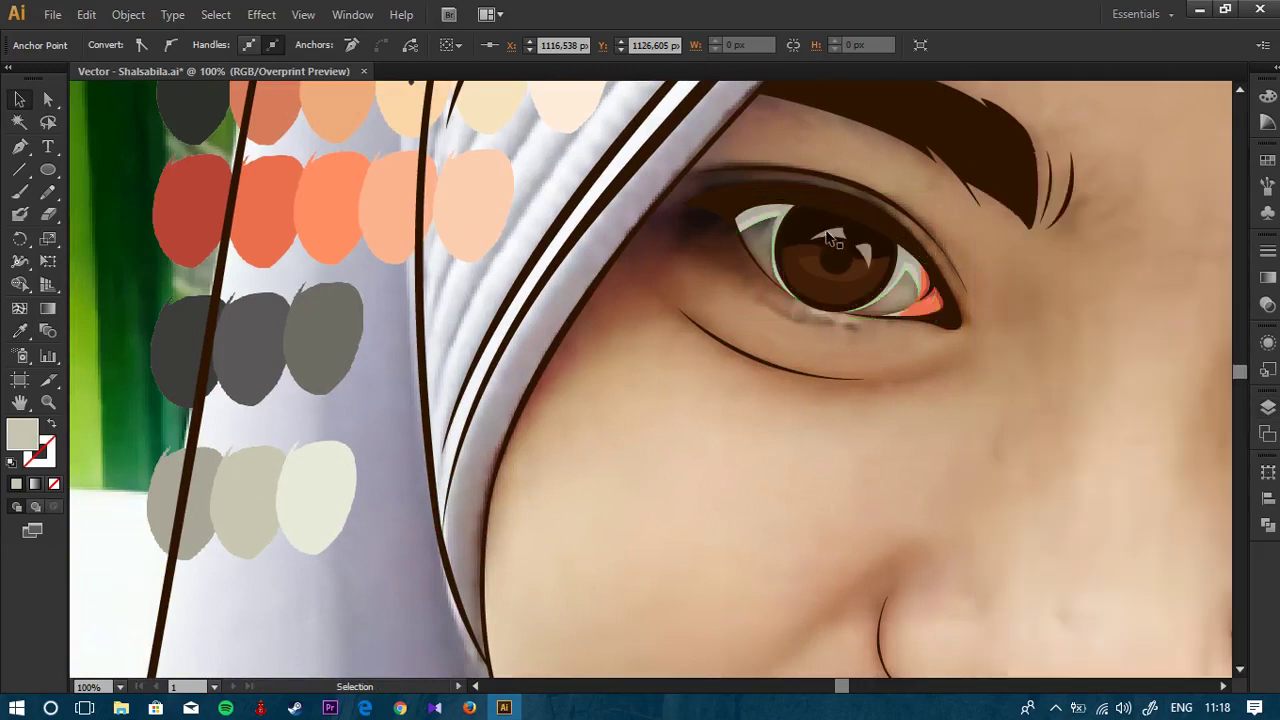
Step: Start a Pen outline of the whole eye white, following the upper lash line from the outer to the inner corner
scroll(830, 240, "up", 2)
left_click_drag(833, 256, 806, 259)
left_click(612, 222, "ctrl")
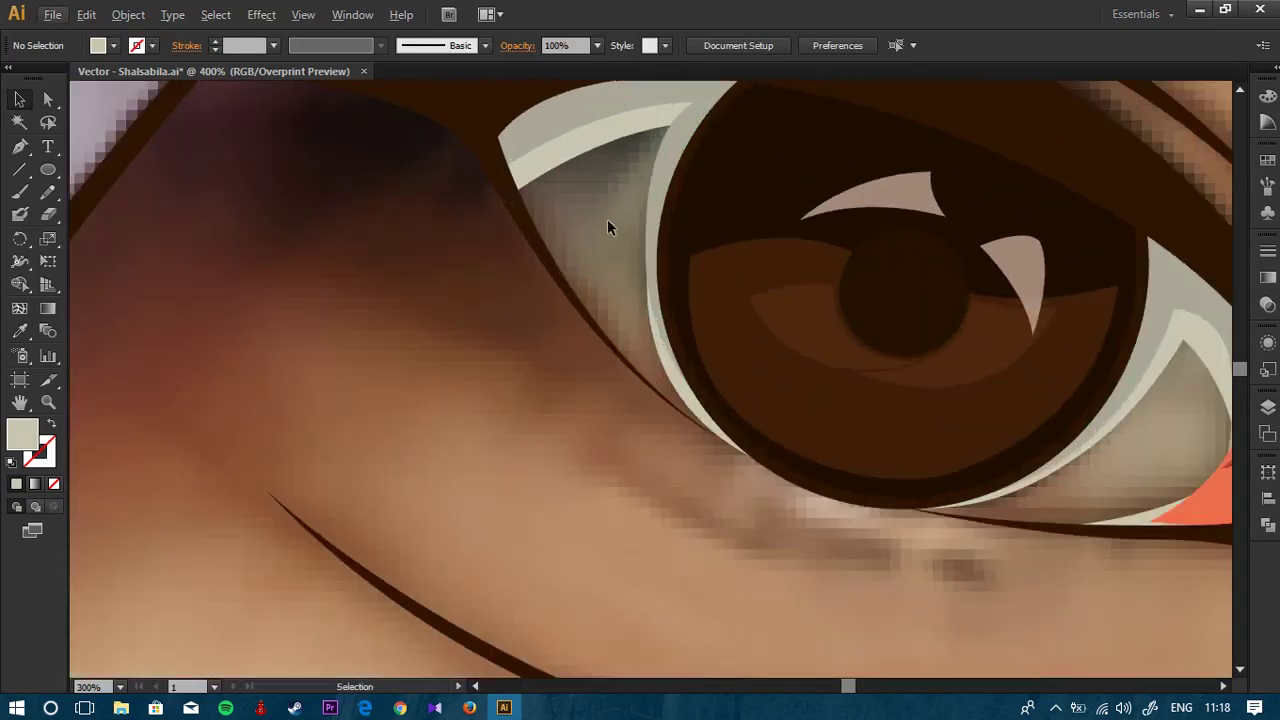
key("p")
left_click(493, 177)
left_click_drag(813, 125, 790, 205)
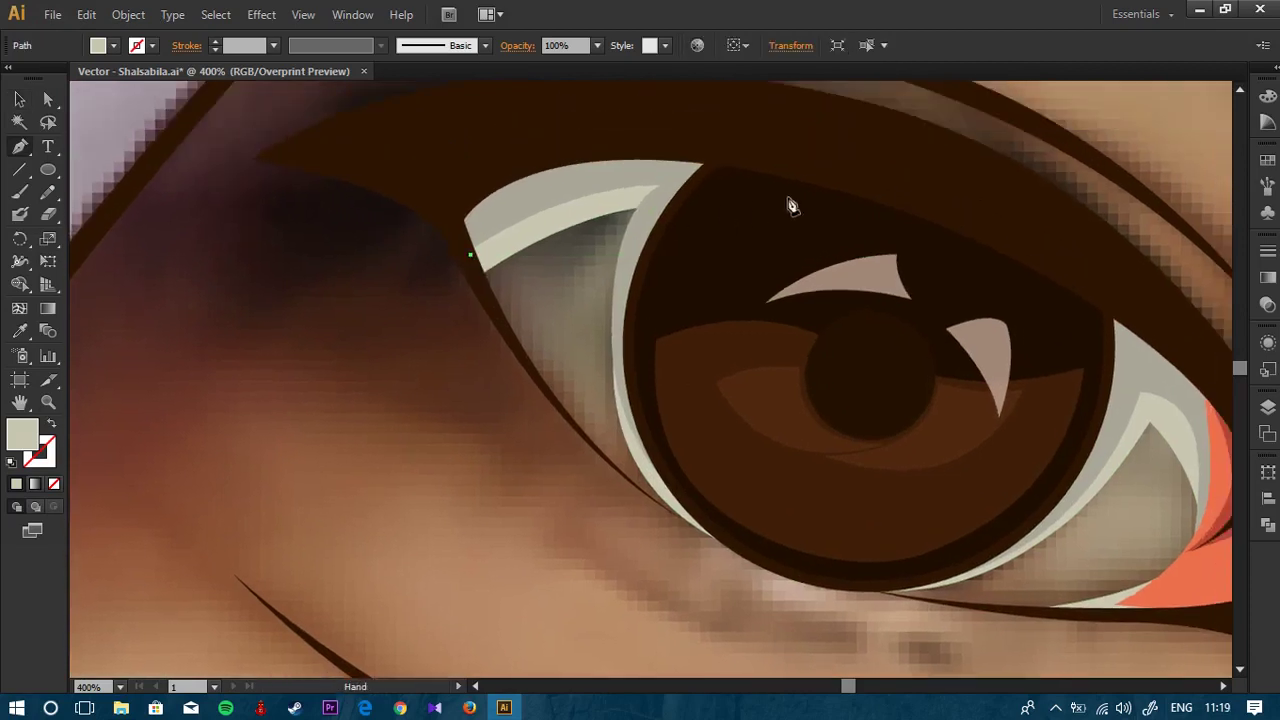
left_click_drag(1094, 232, 866, 161)
mouse_move(969, 294)
left_mouse_down()
mouse_move(1006, 337)
mouse_move(994, 363)
mouse_move(992, 289)
left_mouse_up()
left_click(1027, 415)
Step: Complete the eye-white outline along the lower lash line from the inner corner back to the outer corner
scroll(957, 438, "up", 2)
left_click(957, 444, "ctrl")
left_click_drag(786, 486, 934, 417)
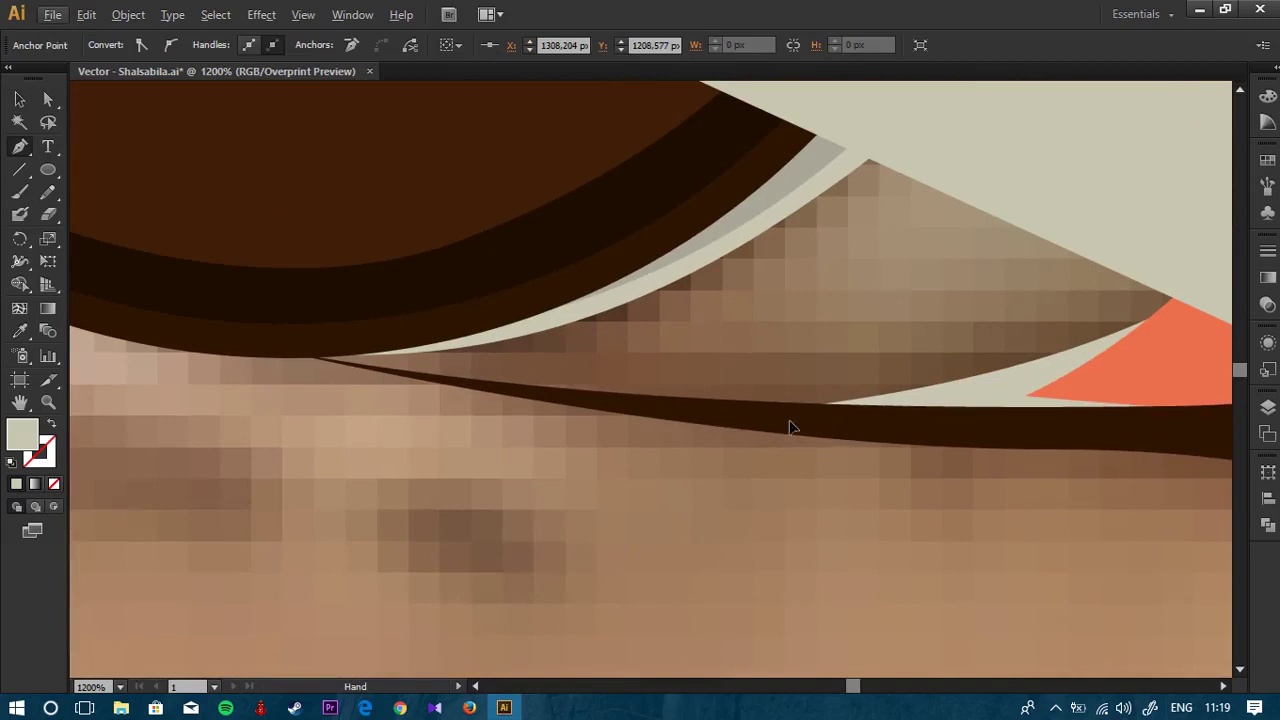
left_click(224, 341)
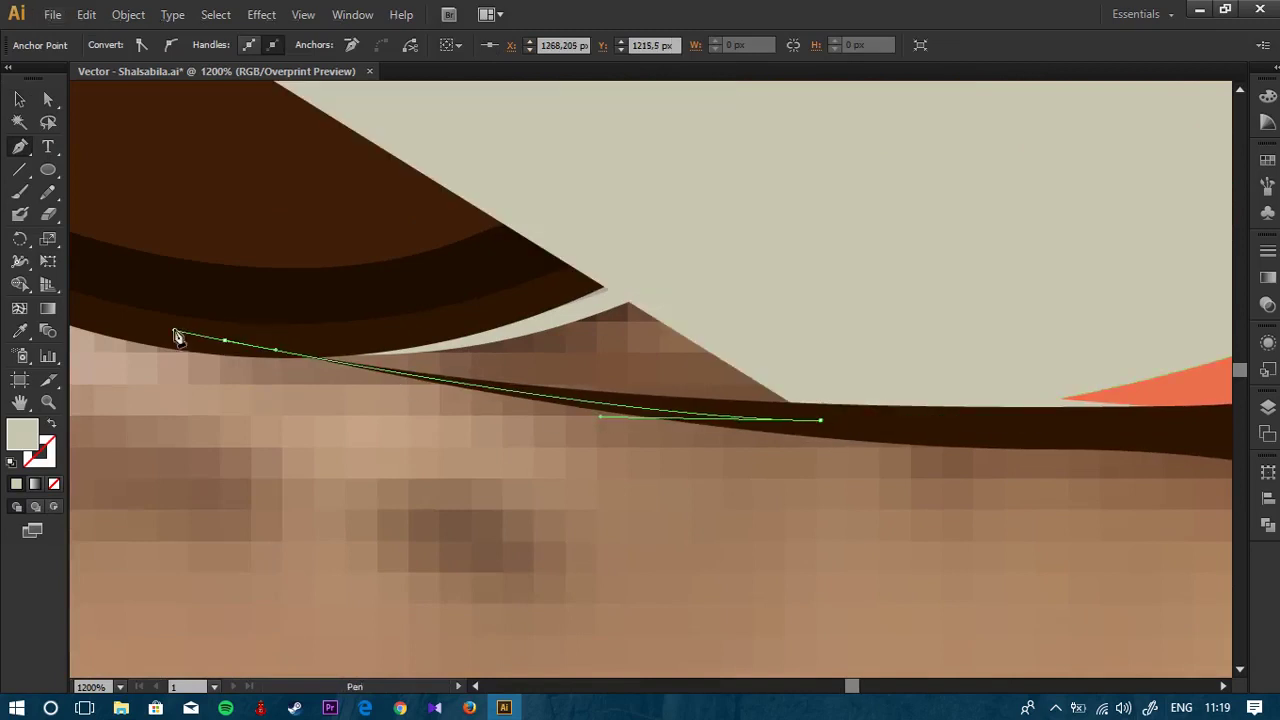
left_click_drag(178, 334, 923, 391)
left_click_drag(768, 377, 906, 514)
left_click_drag(512, 278, 410, 188)
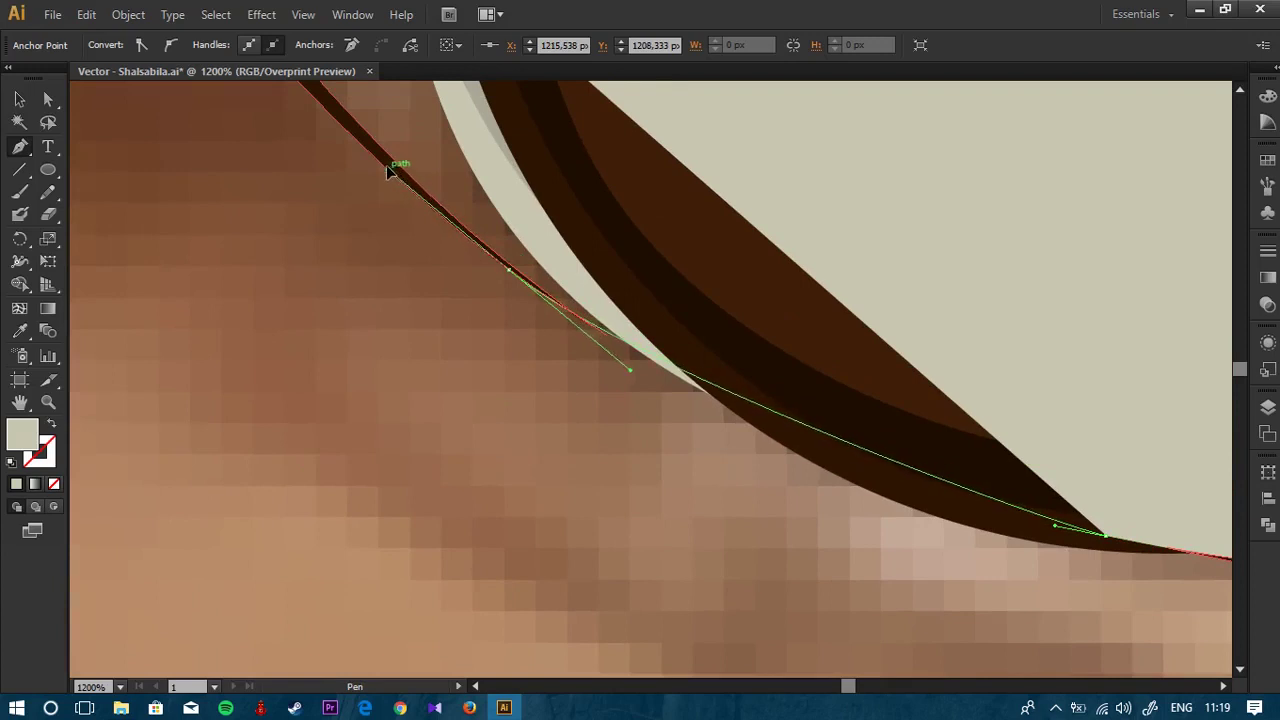
left_click_drag(370, 146, 614, 440)
left_click(443, 247)
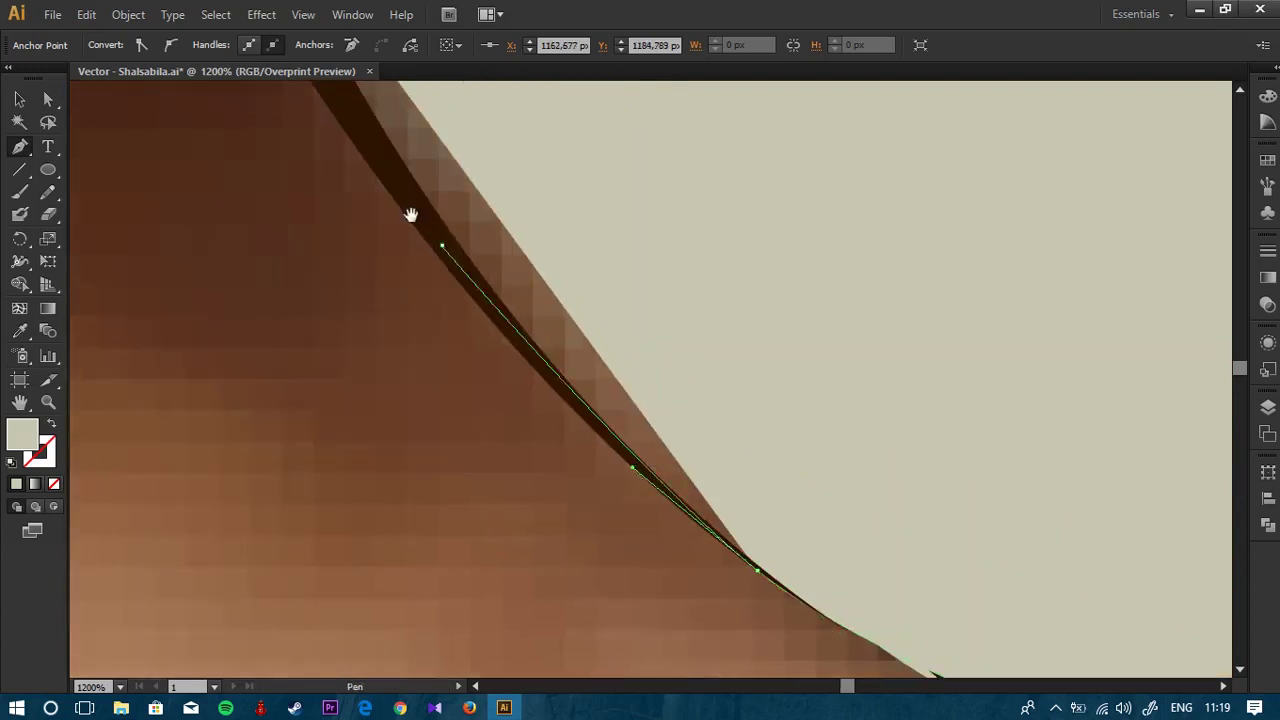
left_click_drag(411, 214, 569, 568)
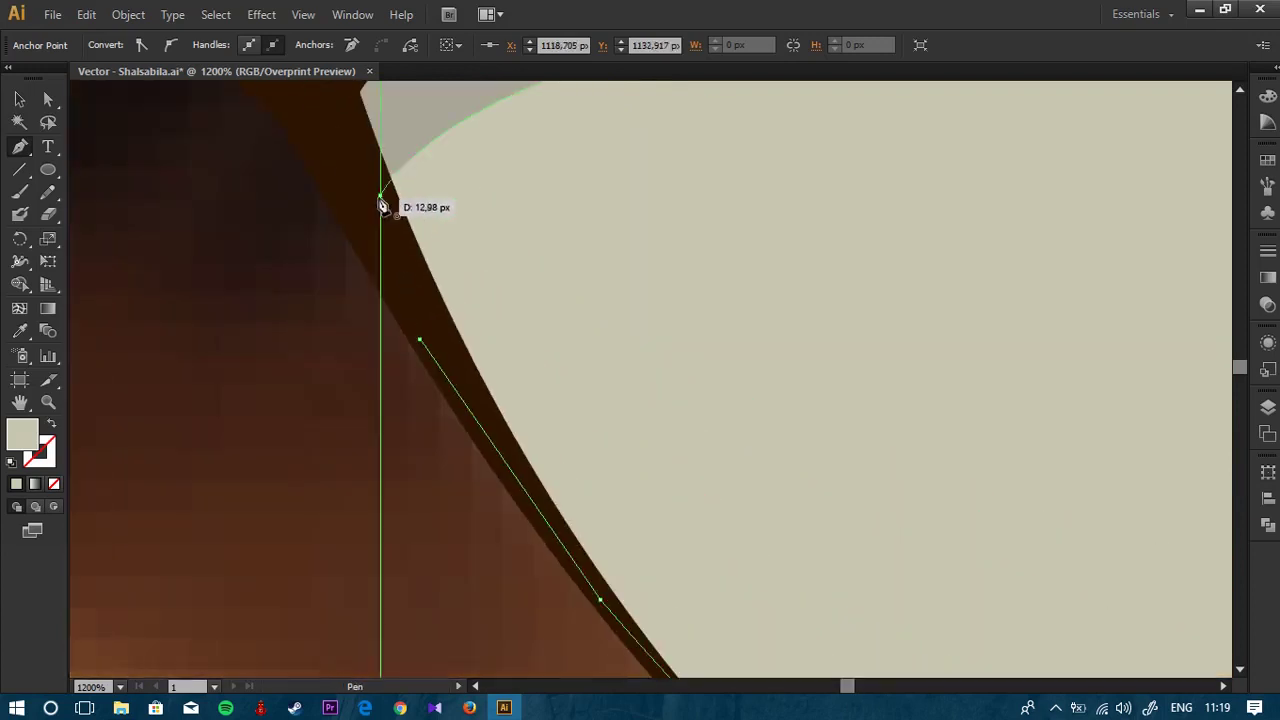
Step: Fill the eye-white shape with the lightest off-white swatch of the painted palette
key("ctrl+0")
key("i")
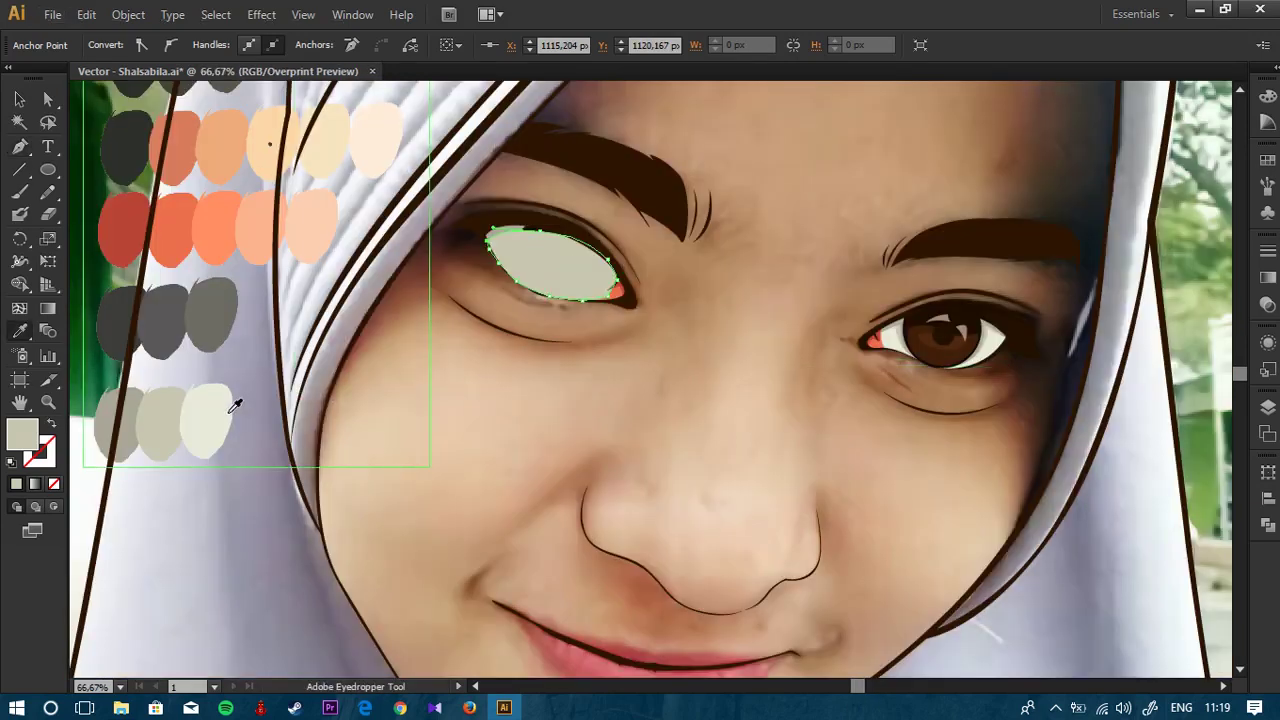
key("v")
Step: Move the off-white eye base to the bottom of the Mata layer, beneath the iris and both shadows
scroll(525, 257, "up", 4)
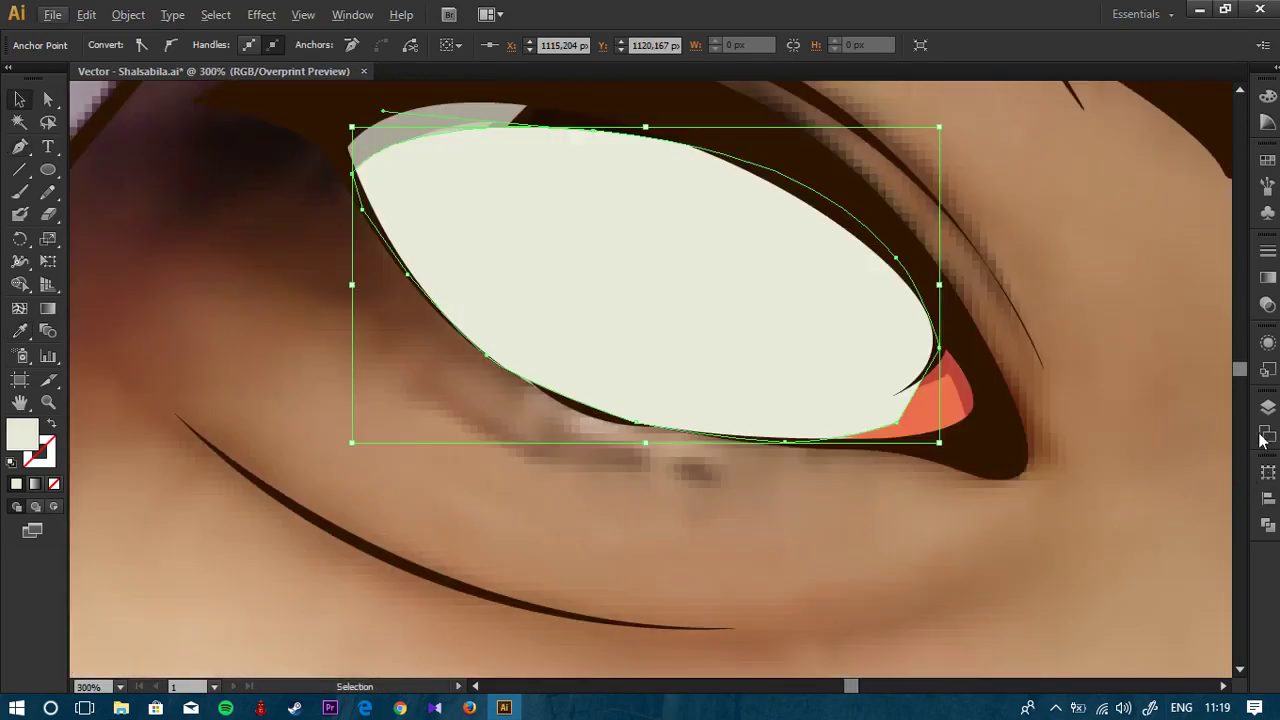
left_click(1268, 407)
scroll(1134, 240, "down", 1)
scroll(1139, 211, "up", 1)
key("alt")
left_click_drag(1107, 225, 1104, 645)
scroll(1143, 507, "down", 3)
left_click(838, 536)
scroll(796, 483, "down", 4)
left_click_drag(906, 476, 791, 335)
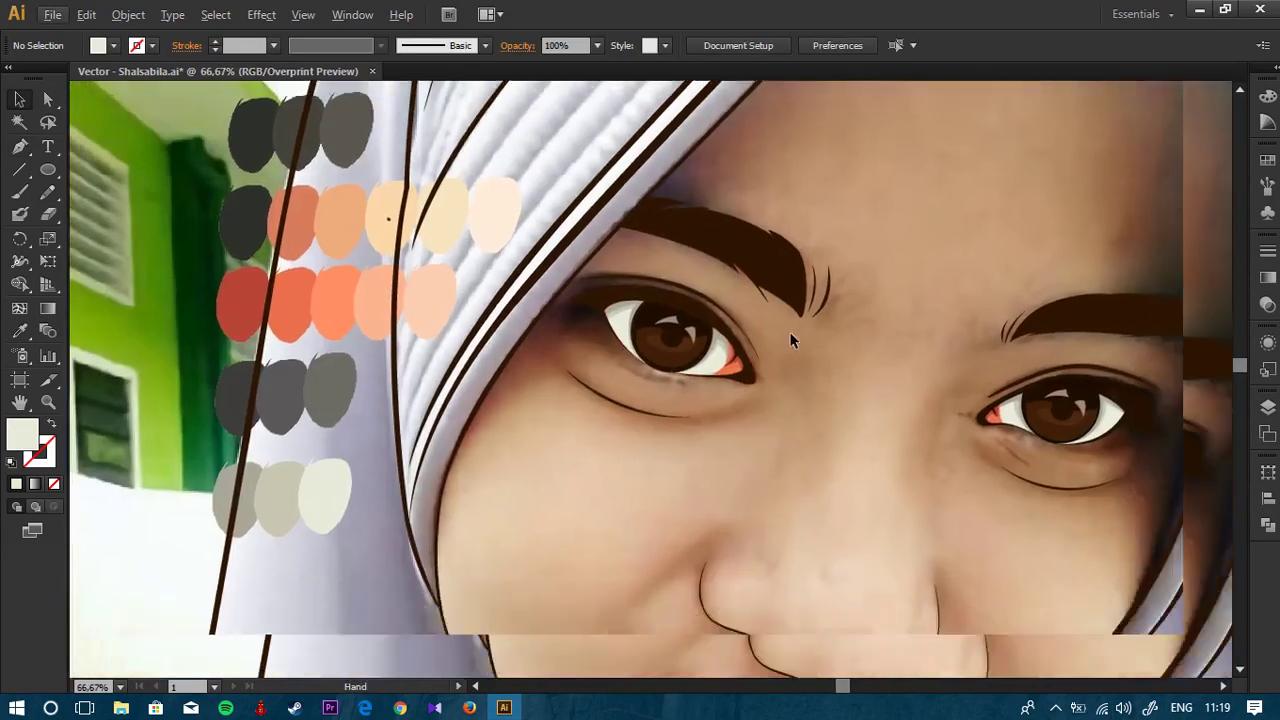
scroll(790, 341, "down", 2)
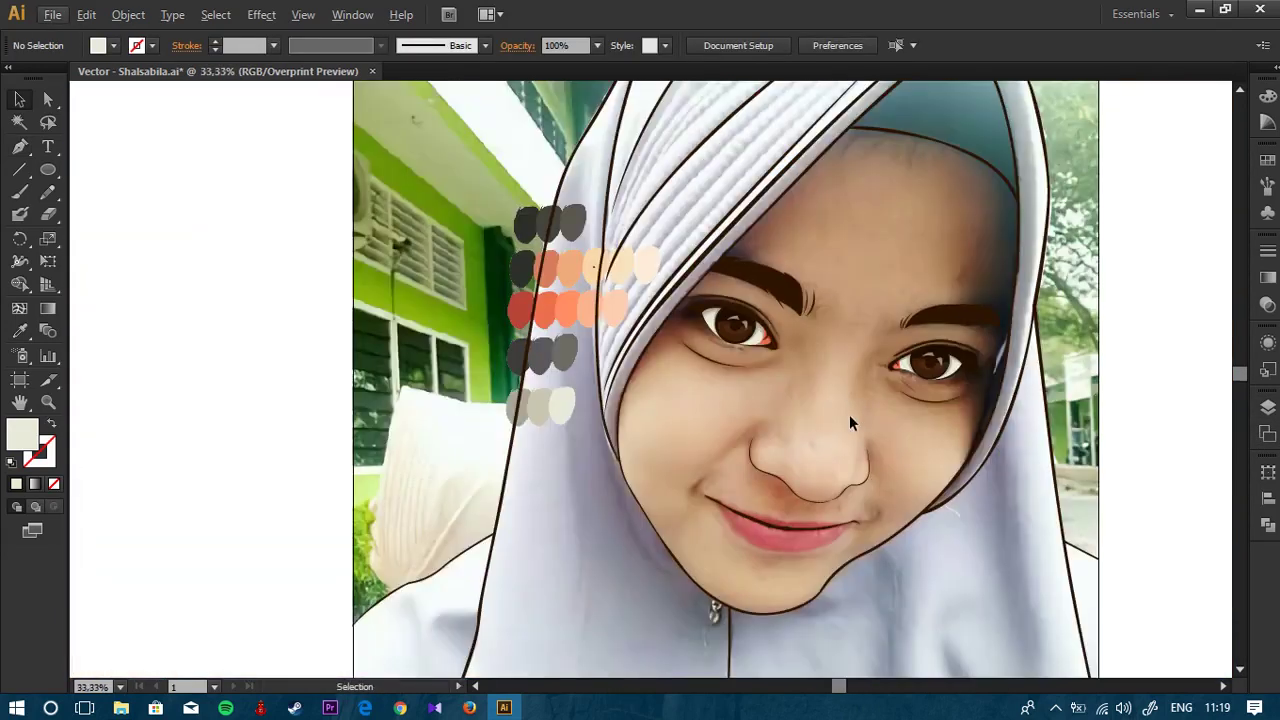
Step: Collapse the Mata layer and toggle its visibility to compare the finished vector eyes with the original photo
scroll(920, 449, "down", 3)
scroll(938, 436, "up", 2)
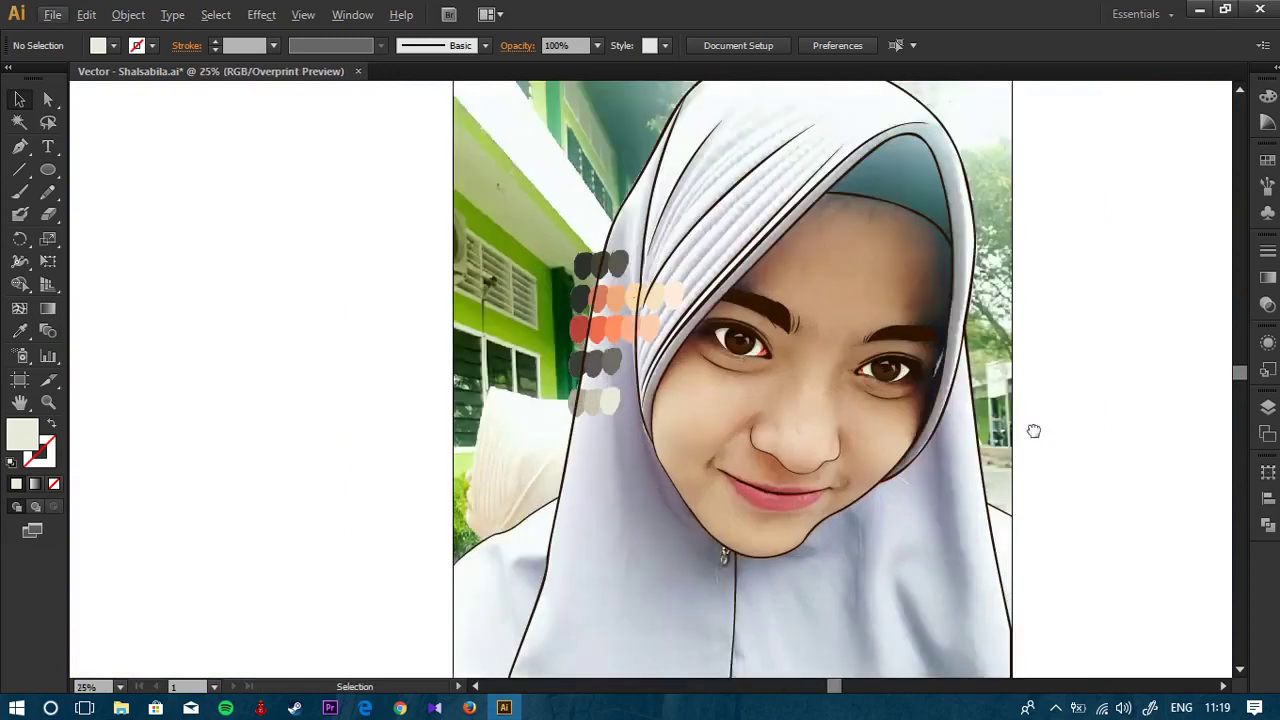
left_click(1268, 407)
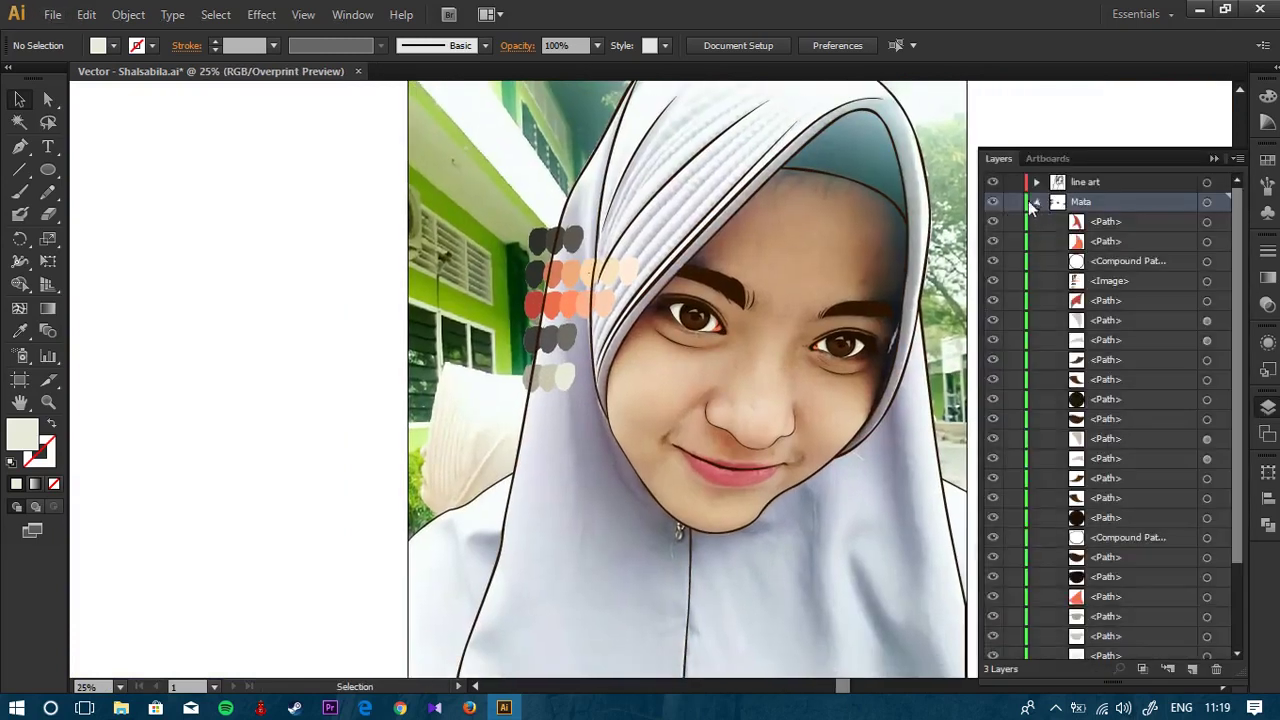
left_click(1035, 202)
left_click(994, 202)
left_click(994, 202)
left_click(995, 203)
left_click(995, 203)
left_click(995, 203)
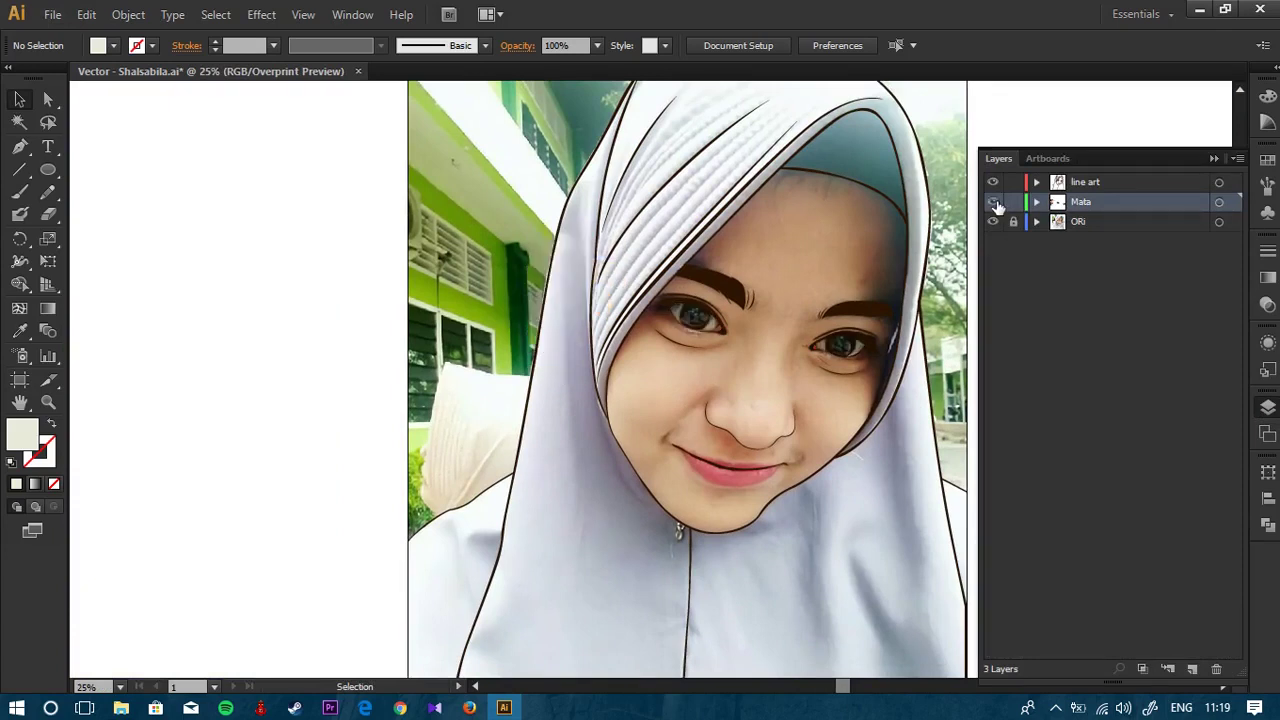
left_click(995, 203)
scroll(831, 308, "down", 1)
scroll(831, 308, "up", 2)
left_click_drag(924, 420, 877, 406)
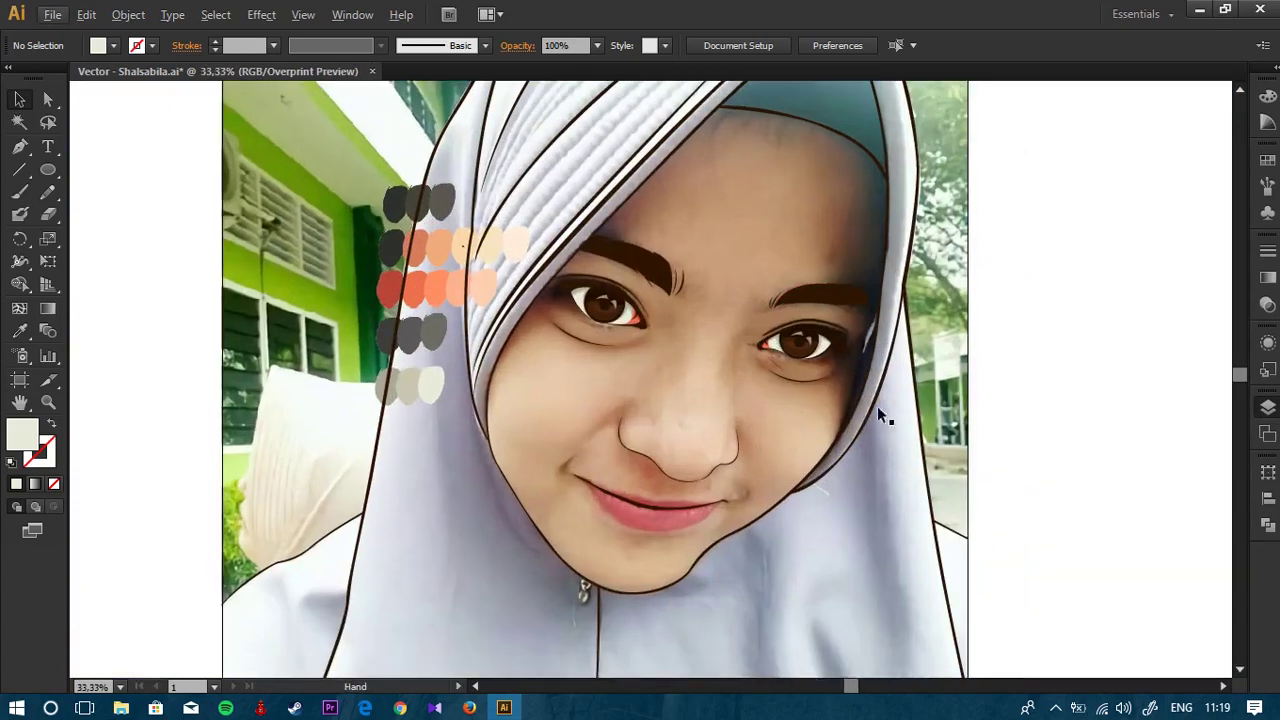
left_click(1056, 708)
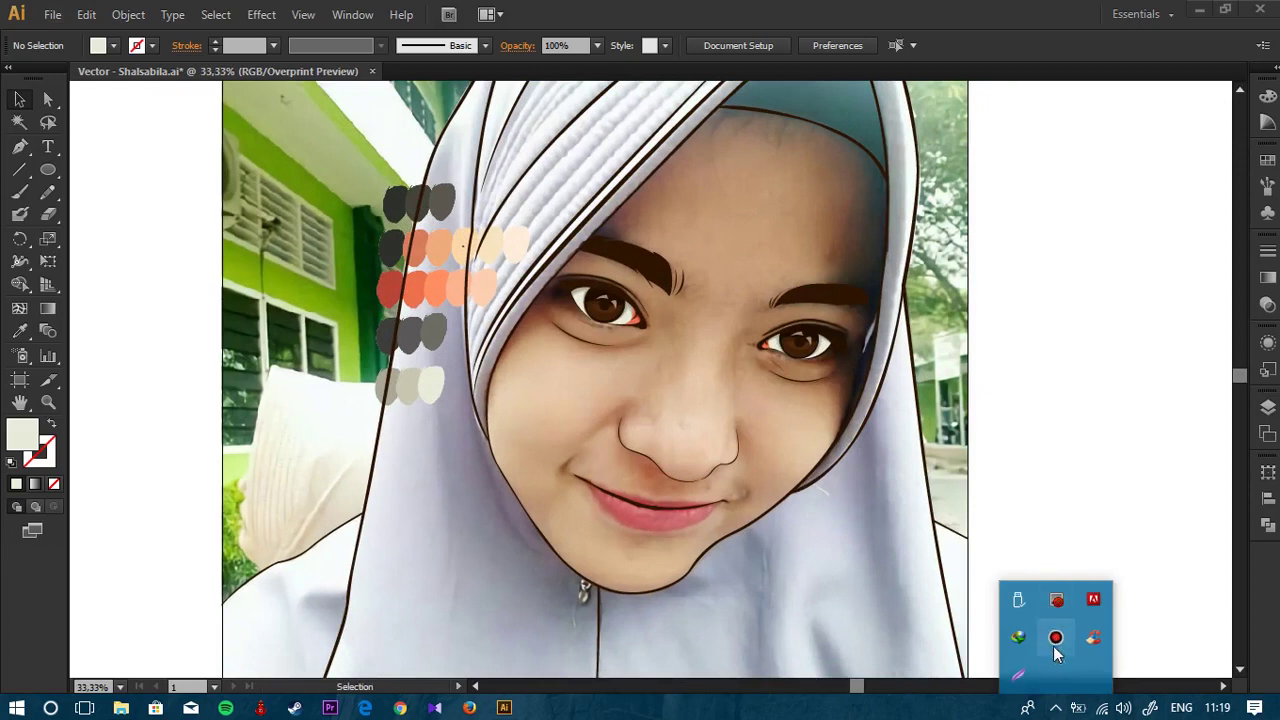
left_click(1005, 433)
key("ctrl+plus")
key("ctrl+plus")
key("ctrl+plus")
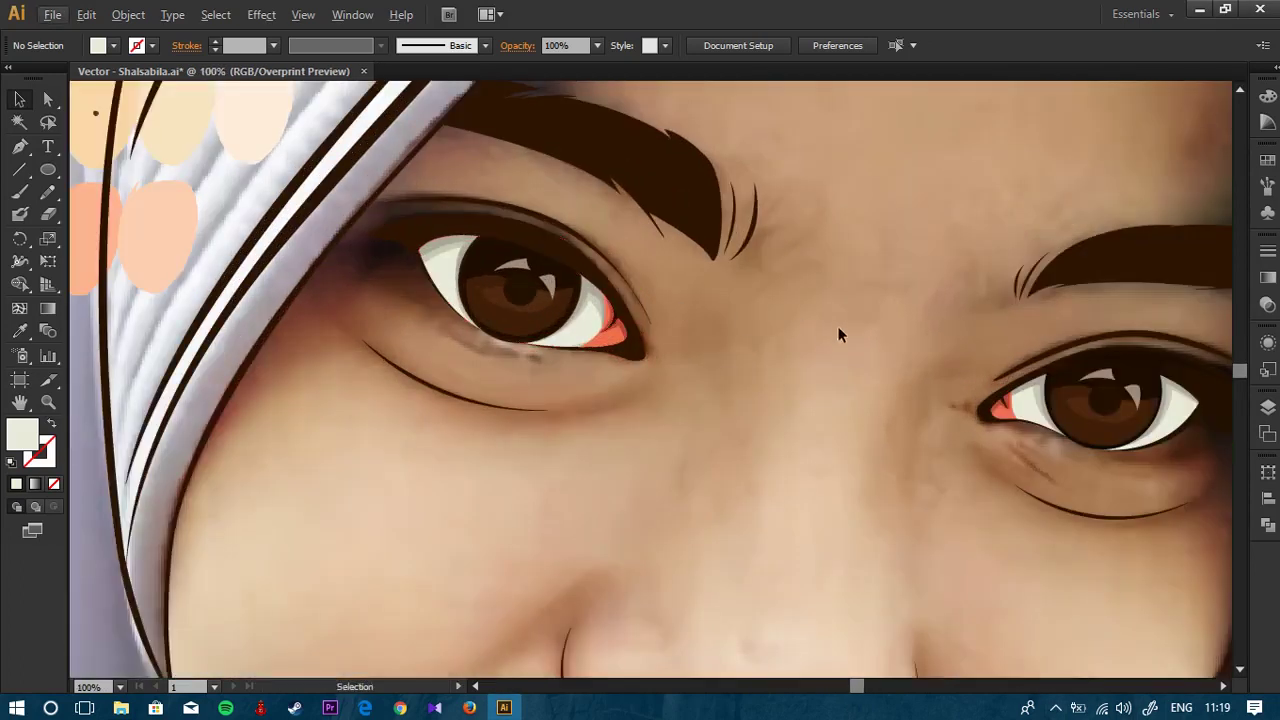
left_click_drag(839, 332, 724, 283)
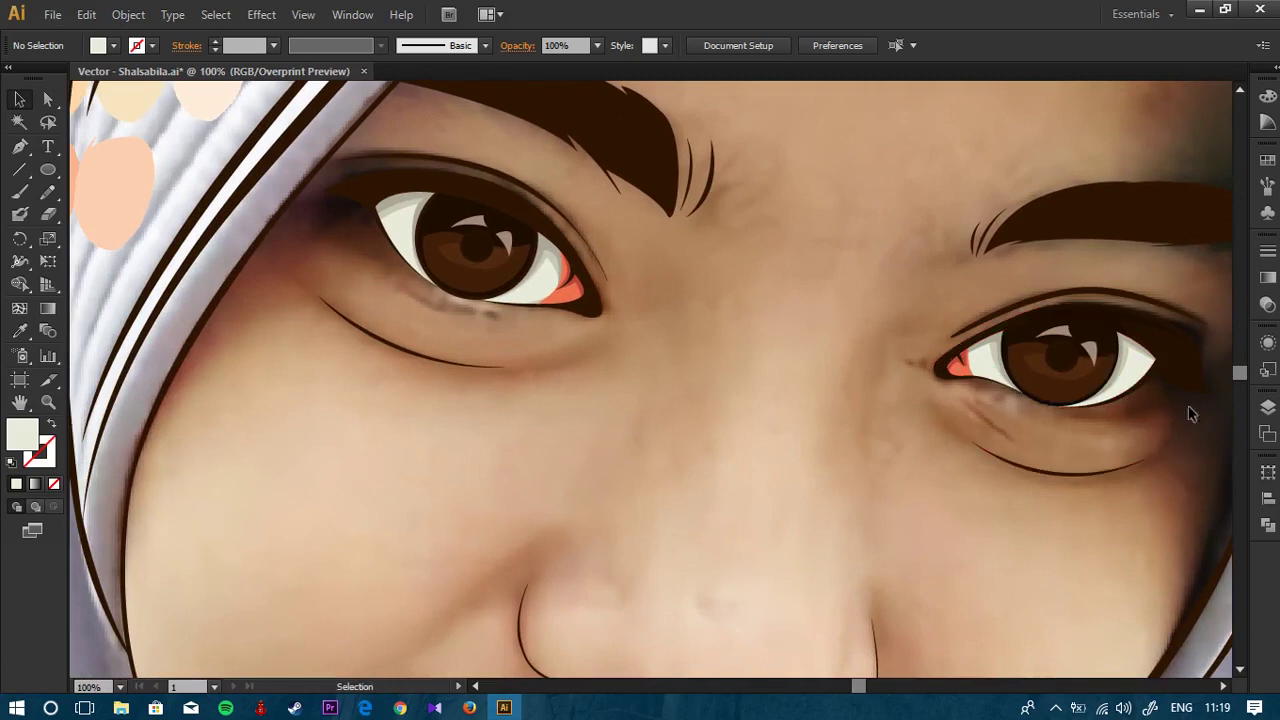
left_click(1270, 404)
left_click(1268, 407)
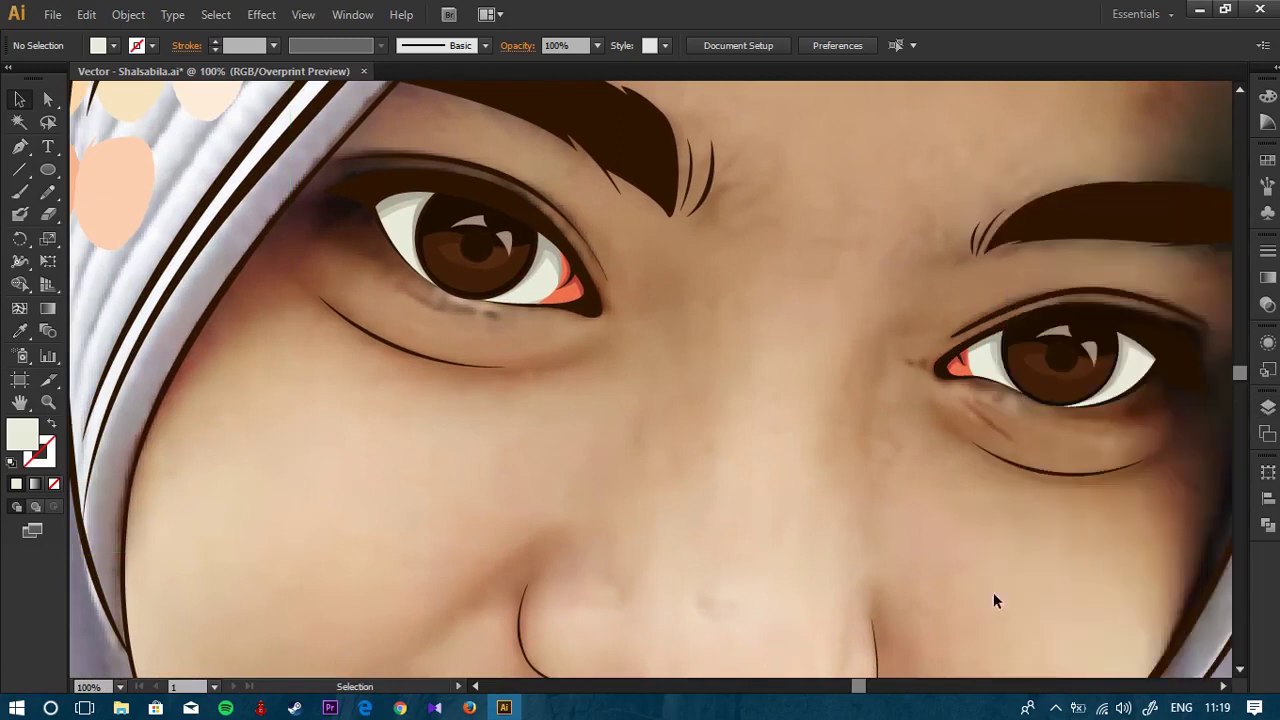